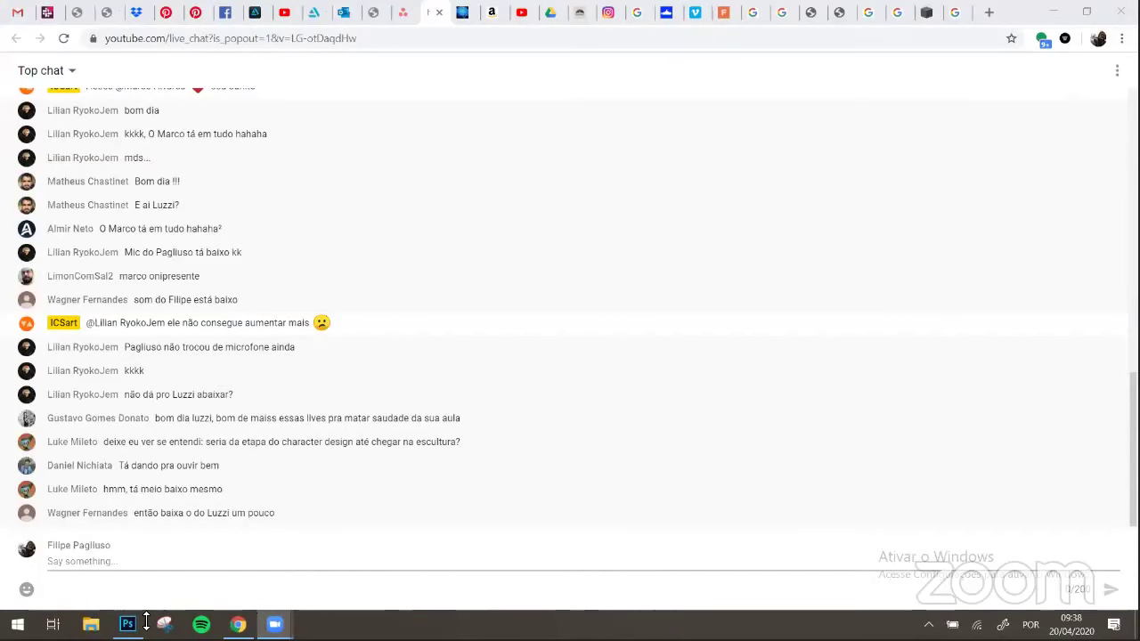
- Check the YouTube live chat and the blank Photoshop canvas, and bring up the Zoom meeting controls
{"action": "mouse_move", "coordinate": [274, 623]}
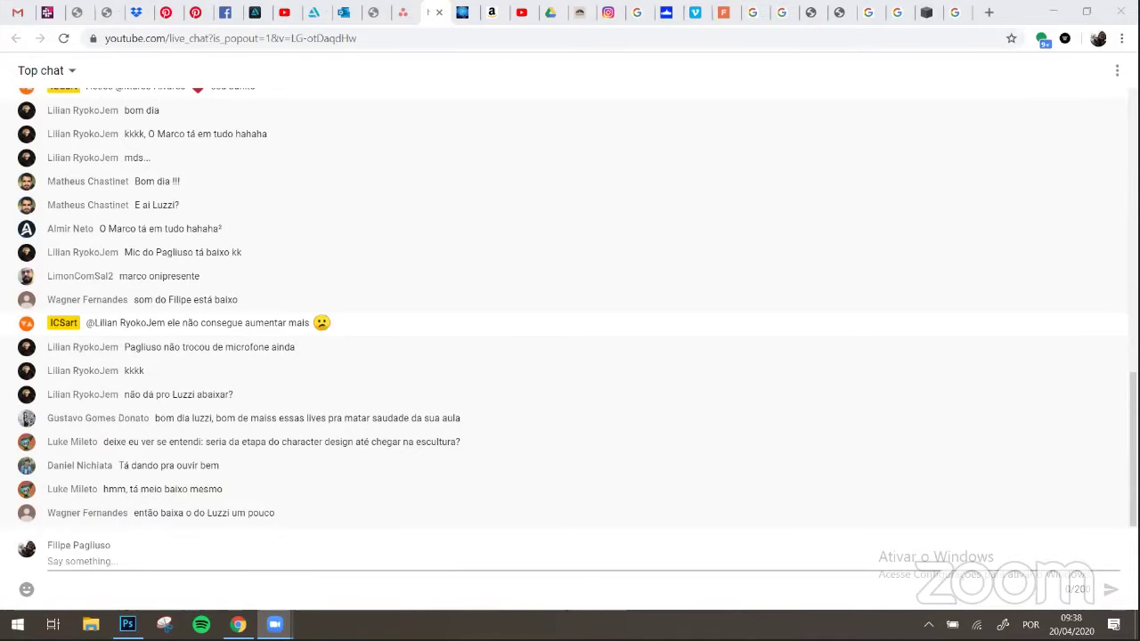
{"action": "left_click", "coordinate": [127, 624]}
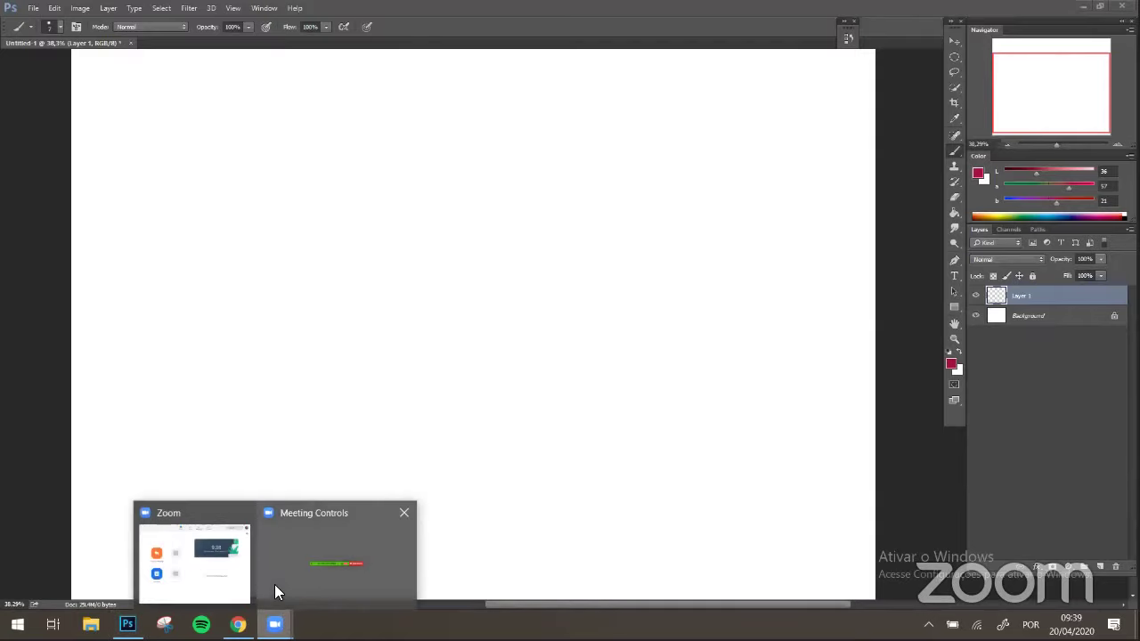
{"action": "left_click", "coordinate": [274, 585]}
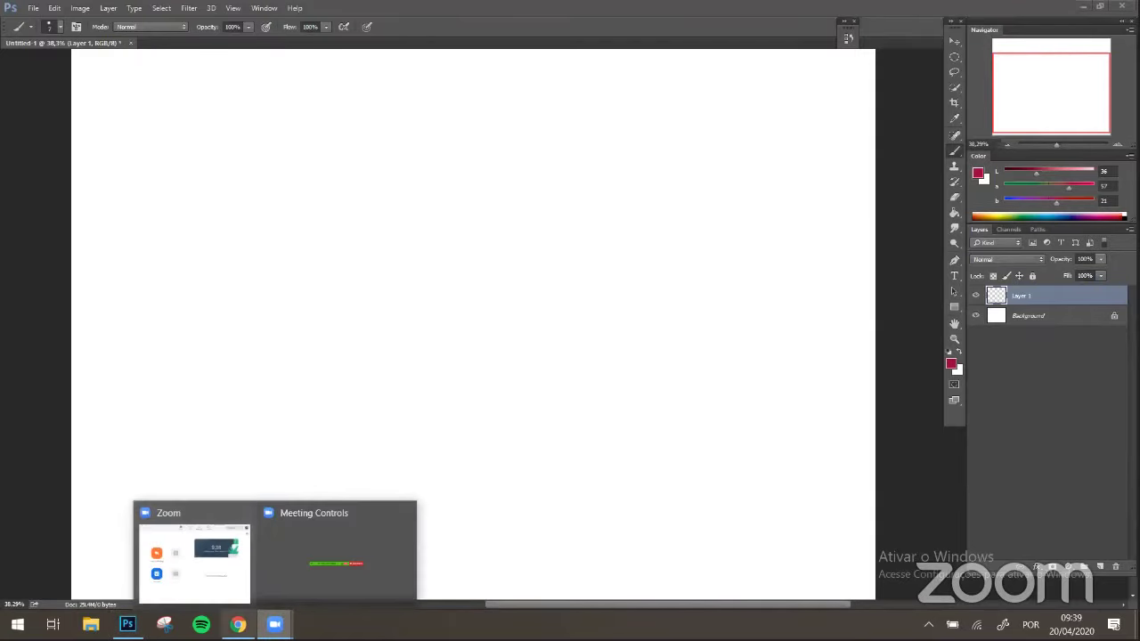
{"action": "left_click", "coordinate": [238, 624]}
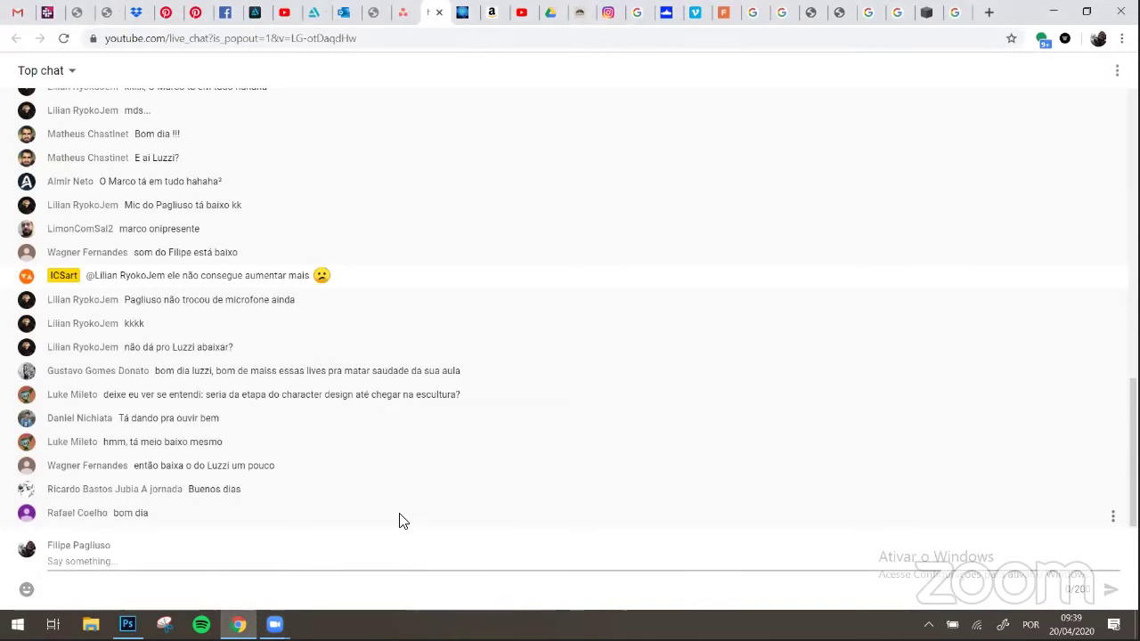
{"action": "left_click", "coordinate": [274, 623]}
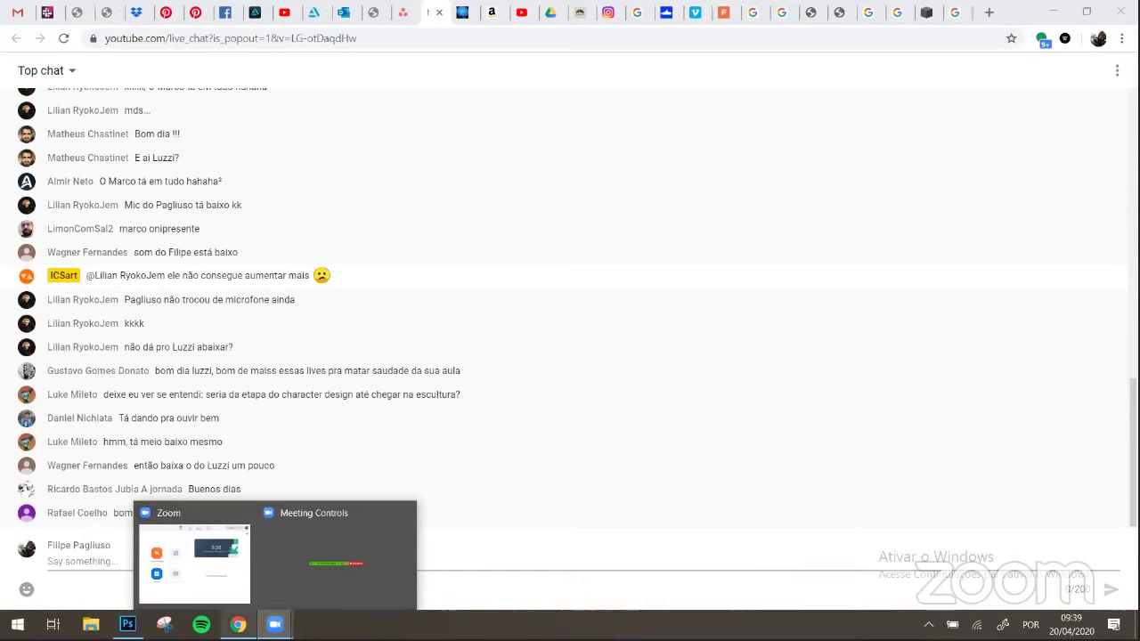
{"action": "left_click", "coordinate": [128, 624]}
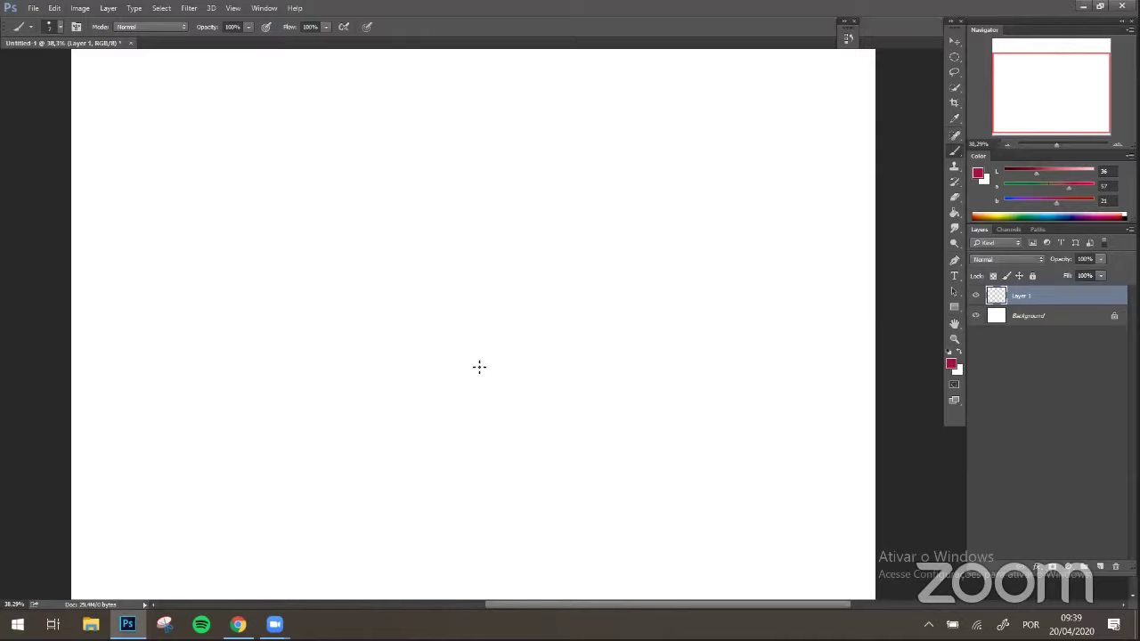
{"action": "mouse_move", "coordinate": [274, 624]}
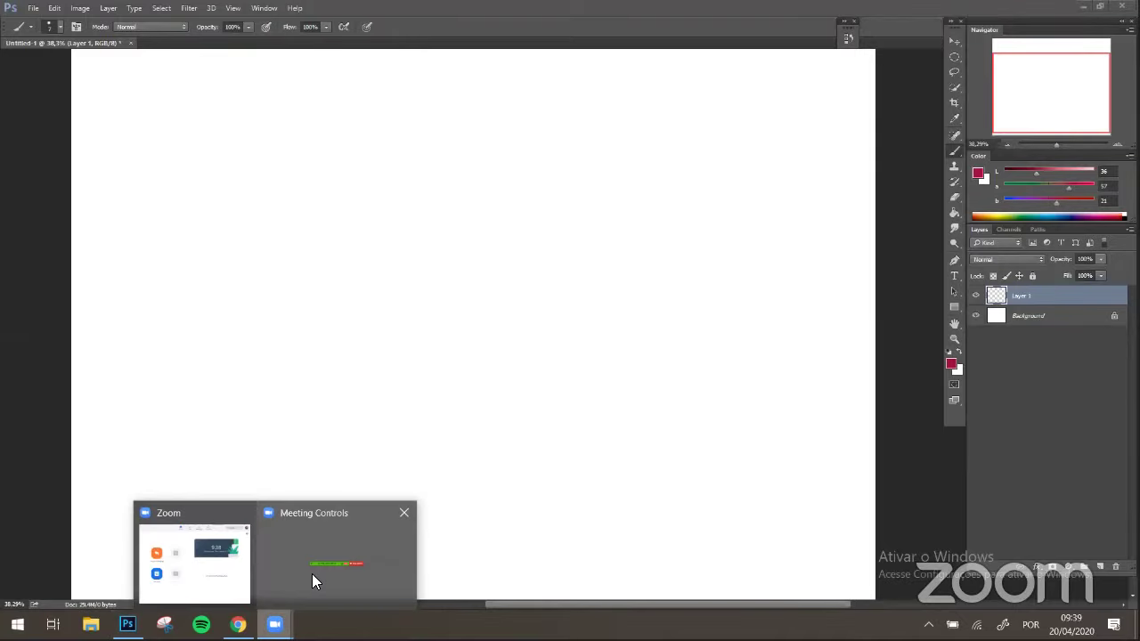
{"action": "left_click", "coordinate": [312, 577]}
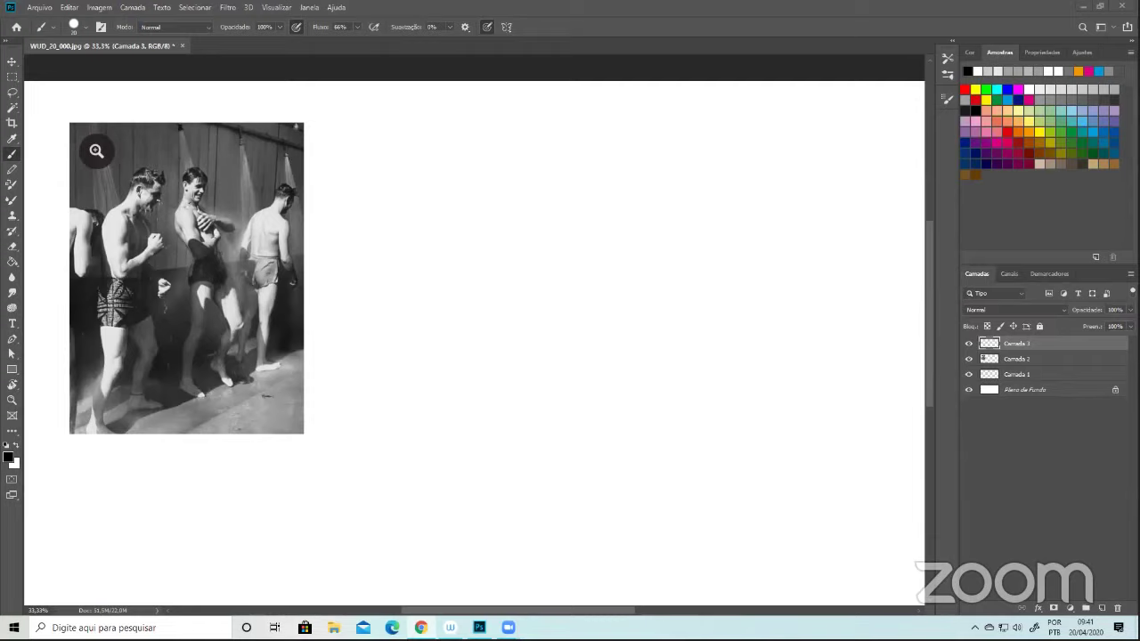
{"action": "key", "text": "super+d"}
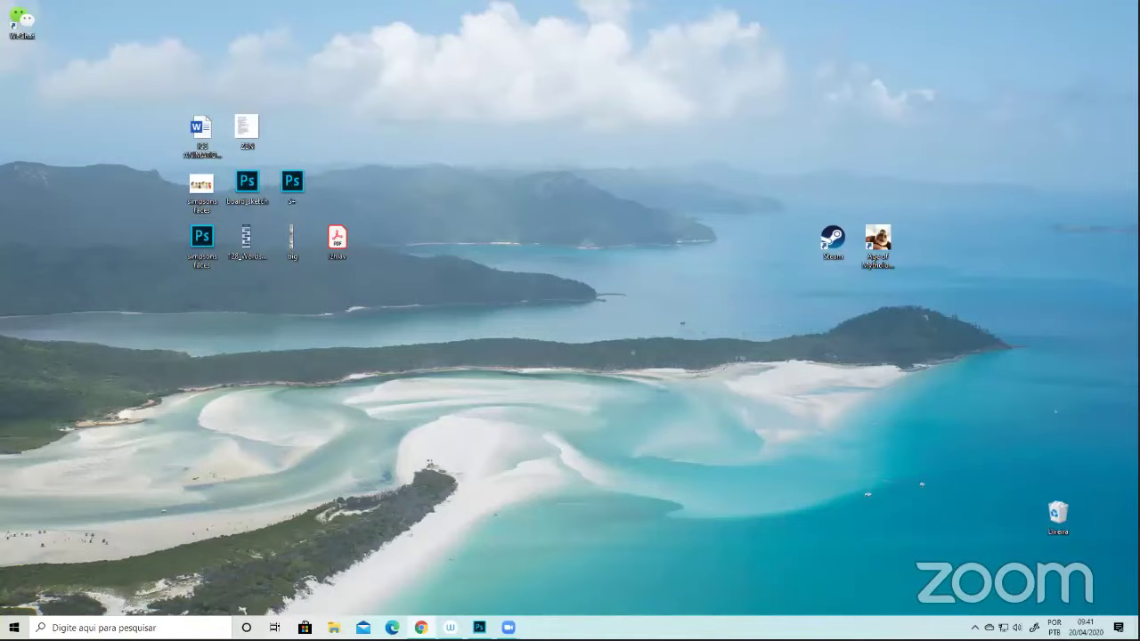
{"action": "key", "text": "super+d"}
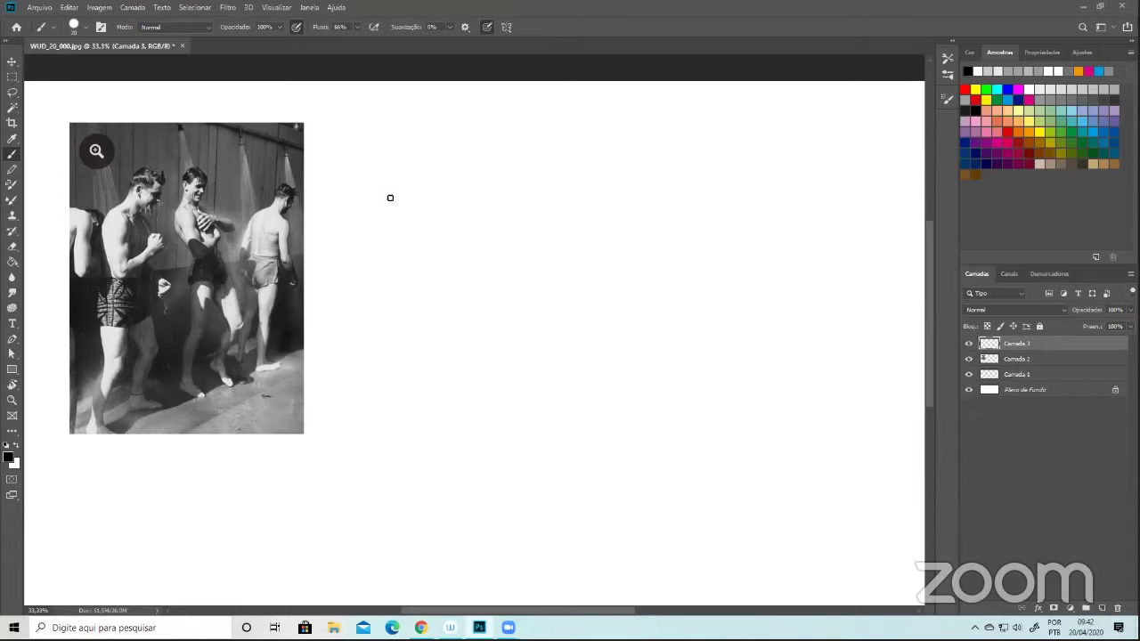
- Reduce the brush size and lightly sketch the torso and hip of the photo's middle man beside the reference
{"action": "key", "text": "bracketleft"}
{"action": "key", "text": "bracketleft"}
{"action": "key", "text": "bracketleft"}
{"action": "left_click_drag", "start_coordinate": [388, 237], "coordinate": [415, 298]}
{"action": "left_click_drag", "start_coordinate": [392, 229], "coordinate": [434, 319]}
{"action": "left_click_drag", "start_coordinate": [426, 212], "coordinate": [447, 248]}
{"action": "mouse_move", "coordinate": [469, 286]}
{"action": "left_mouse_down"}
{"action": "mouse_move", "coordinate": [468, 313]}
{"action": "mouse_move", "coordinate": [445, 310]}
{"action": "left_mouse_up"}
{"action": "mouse_move", "coordinate": [454, 315]}
{"action": "left_mouse_down"}
{"action": "mouse_move", "coordinate": [451, 345]}
{"action": "mouse_move", "coordinate": [418, 328]}
{"action": "left_mouse_up"}
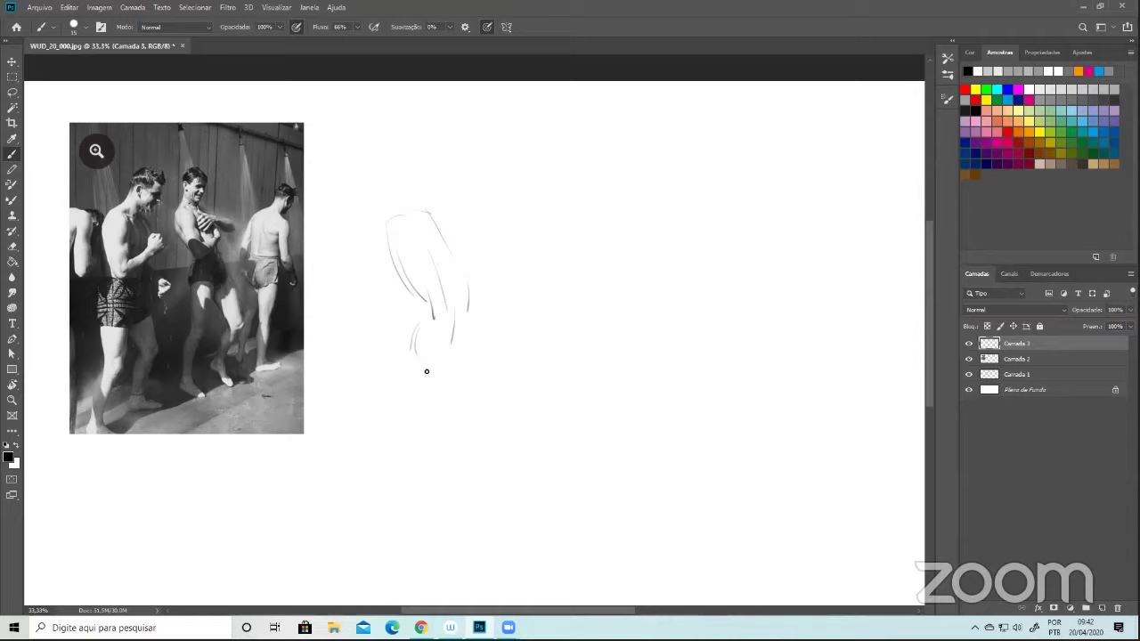
- Rough in the first figure's straight standing leg and bent forward leg with long light strokes
{"action": "left_click_drag", "start_coordinate": [410, 437], "coordinate": [418, 541]}
{"action": "mouse_move", "coordinate": [408, 354]}
{"action": "left_mouse_down"}
{"action": "mouse_move", "coordinate": [402, 493]}
{"action": "mouse_move", "coordinate": [402, 443]}
{"action": "mouse_move", "coordinate": [398, 451]}
{"action": "mouse_move", "coordinate": [411, 532]}
{"action": "left_mouse_up"}
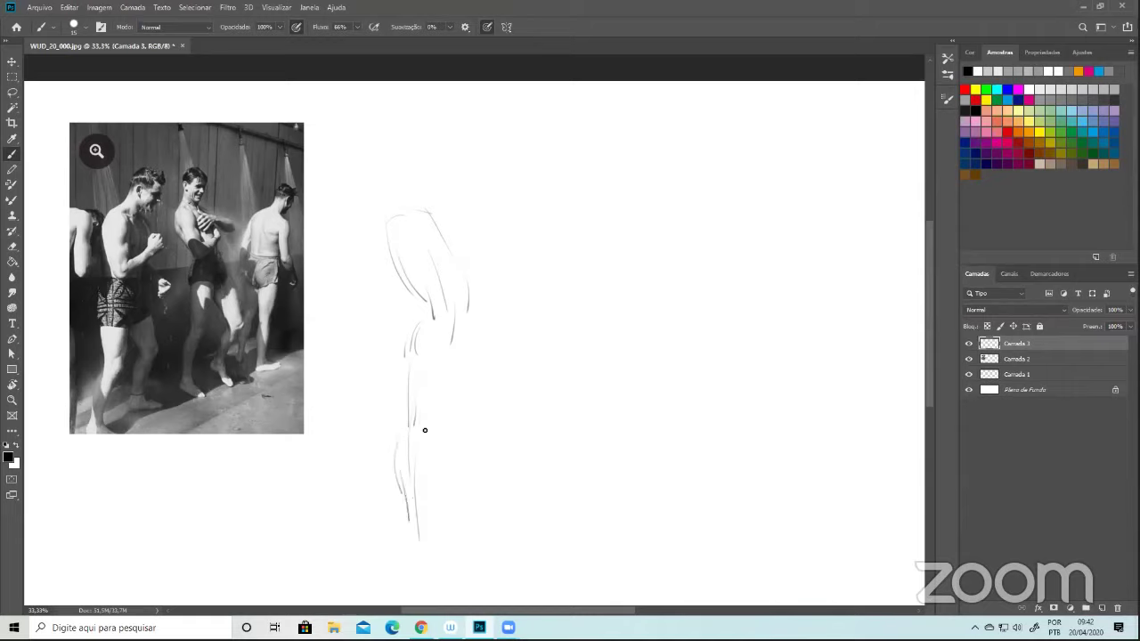
{"action": "left_click_drag", "start_coordinate": [427, 411], "coordinate": [448, 358]}
{"action": "left_click_drag", "start_coordinate": [484, 401], "coordinate": [510, 419]}
{"action": "left_click_drag", "start_coordinate": [494, 458], "coordinate": [473, 495]}
- Sketch the first figure's head and neck, carrying the line down into the chest
{"action": "left_click_drag", "start_coordinate": [398, 206], "coordinate": [405, 178]}
{"action": "mouse_move", "coordinate": [439, 165]}
{"action": "left_mouse_down"}
{"action": "mouse_move", "coordinate": [422, 146]}
{"action": "mouse_move", "coordinate": [412, 157]}
{"action": "mouse_move", "coordinate": [424, 198]}
{"action": "left_mouse_up"}
{"action": "mouse_move", "coordinate": [405, 184]}
{"action": "left_mouse_down"}
{"action": "mouse_move", "coordinate": [393, 212]}
{"action": "mouse_move", "coordinate": [435, 219]}
{"action": "mouse_move", "coordinate": [458, 263]}
{"action": "left_mouse_up"}
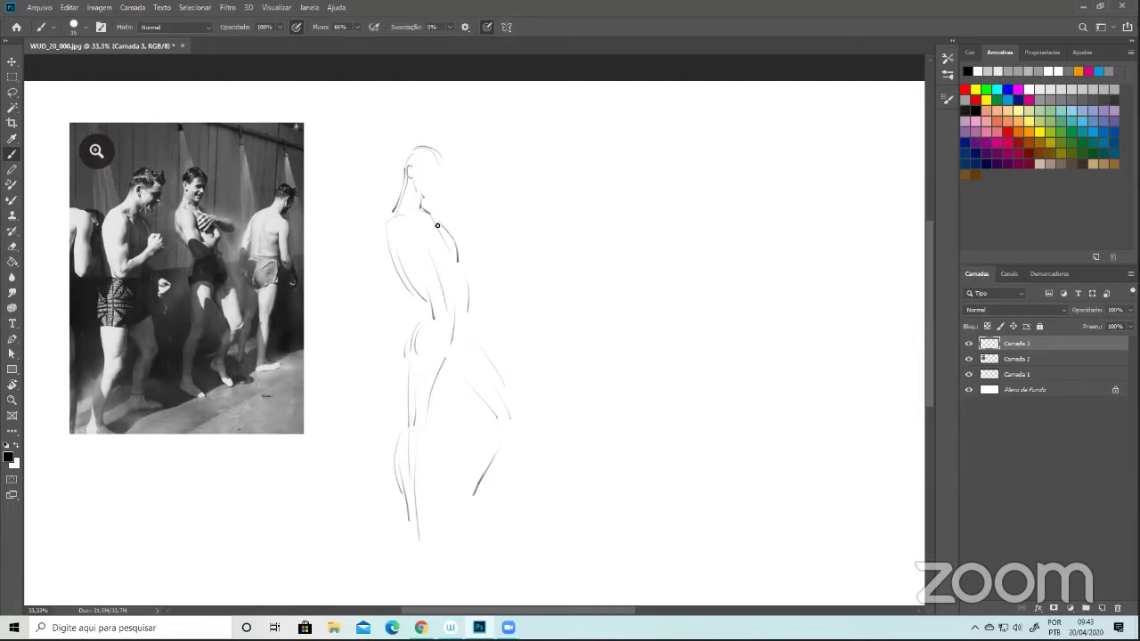
- Draw the first figure's chest, folded arm with hand, waist and the contour of the shorts
{"action": "left_click_drag", "start_coordinate": [437, 225], "coordinate": [454, 256]}
{"action": "mouse_move", "coordinate": [413, 222]}
{"action": "left_mouse_down"}
{"action": "mouse_move", "coordinate": [401, 225]}
{"action": "mouse_move", "coordinate": [441, 301]}
{"action": "left_mouse_up"}
{"action": "mouse_move", "coordinate": [420, 234]}
{"action": "left_mouse_down"}
{"action": "mouse_move", "coordinate": [434, 263]}
{"action": "mouse_move", "coordinate": [470, 257]}
{"action": "mouse_move", "coordinate": [480, 276]}
{"action": "left_mouse_up"}
{"action": "mouse_move", "coordinate": [412, 292]}
{"action": "left_mouse_down"}
{"action": "mouse_move", "coordinate": [414, 368]}
{"action": "mouse_move", "coordinate": [408, 354]}
{"action": "mouse_move", "coordinate": [434, 368]}
{"action": "left_mouse_up"}
{"action": "left_click_drag", "start_coordinate": [424, 312], "coordinate": [467, 307]}
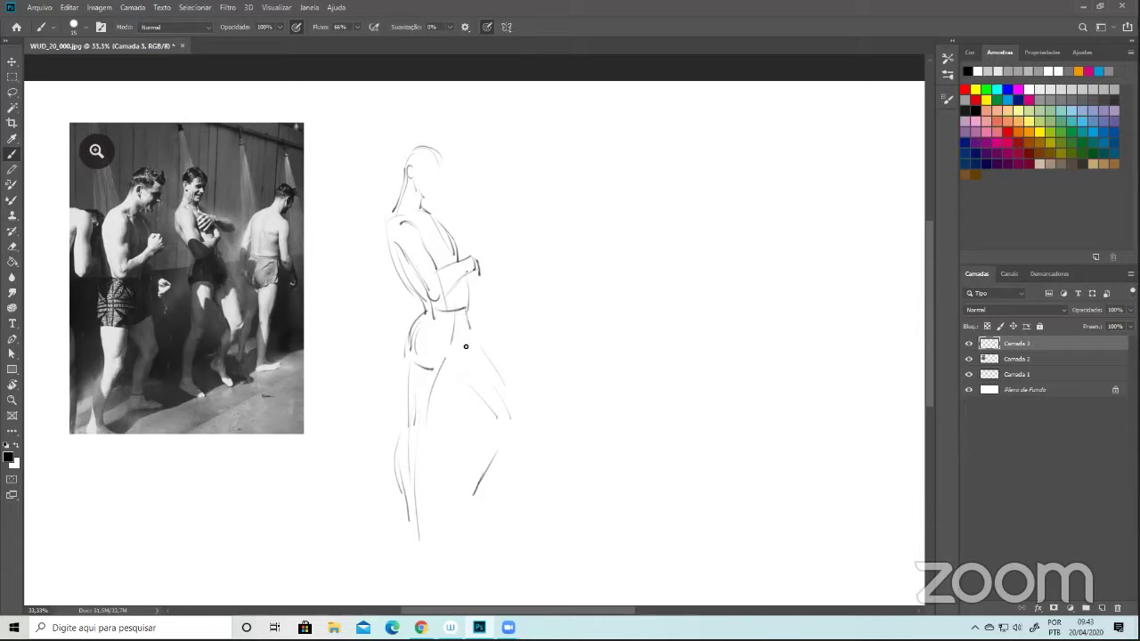
{"action": "mouse_move", "coordinate": [465, 322]}
{"action": "left_mouse_down"}
{"action": "mouse_move", "coordinate": [458, 361]}
{"action": "mouse_move", "coordinate": [436, 371]}
{"action": "mouse_move", "coordinate": [481, 352]}
{"action": "mouse_move", "coordinate": [487, 372]}
{"action": "mouse_move", "coordinate": [462, 273]}
{"action": "left_mouse_up"}
- Add the first figure's facial lines and hair, and reinforce the shoulders and waistband
{"action": "mouse_move", "coordinate": [406, 168]}
{"action": "left_mouse_down"}
{"action": "mouse_move", "coordinate": [411, 154]}
{"action": "mouse_move", "coordinate": [445, 165]}
{"action": "mouse_move", "coordinate": [430, 200]}
{"action": "left_mouse_up"}
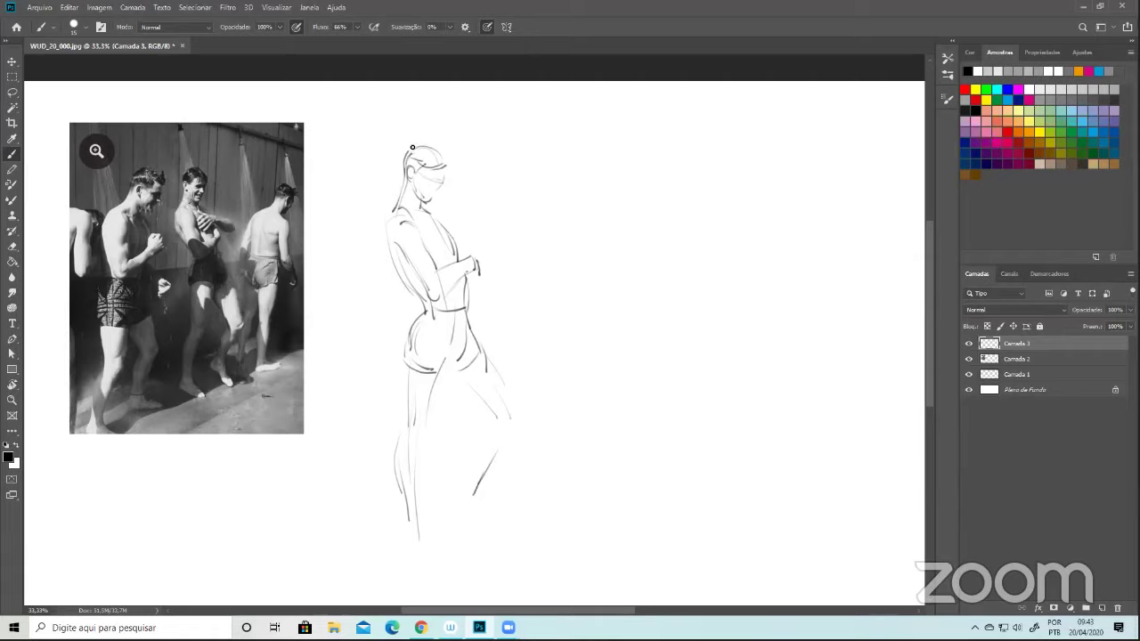
{"action": "mouse_move", "coordinate": [412, 147]}
{"action": "left_mouse_down"}
{"action": "mouse_move", "coordinate": [440, 150]}
{"action": "mouse_move", "coordinate": [453, 174]}
{"action": "left_mouse_up"}
{"action": "mouse_move", "coordinate": [435, 210]}
{"action": "left_mouse_down"}
{"action": "mouse_move", "coordinate": [451, 226]}
{"action": "mouse_move", "coordinate": [386, 263]}
{"action": "left_mouse_up"}
{"action": "mouse_move", "coordinate": [446, 305]}
{"action": "left_mouse_down"}
{"action": "mouse_move", "coordinate": [463, 301]}
{"action": "mouse_move", "coordinate": [459, 342]}
{"action": "mouse_move", "coordinate": [465, 302]}
{"action": "left_mouse_up"}
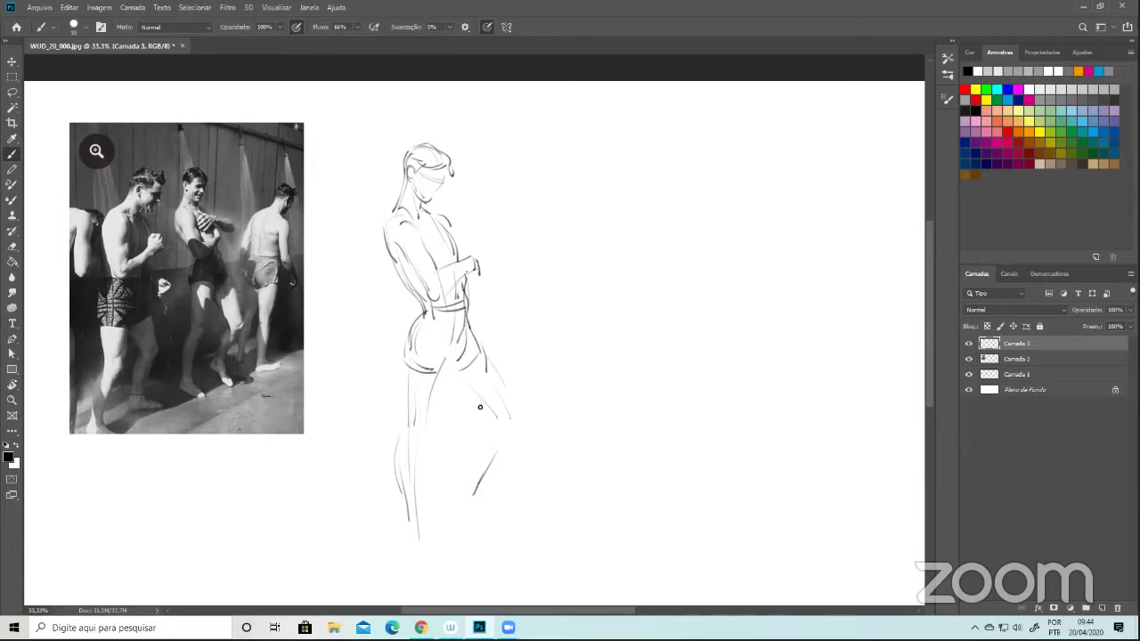
- Darken the contours of the first figure's standing leg and back, and add the foot and inner thigh
{"action": "mouse_move", "coordinate": [405, 349]}
{"action": "left_mouse_down"}
{"action": "mouse_move", "coordinate": [391, 471]}
{"action": "mouse_move", "coordinate": [400, 493]}
{"action": "left_mouse_up"}
{"action": "left_click_drag", "start_coordinate": [395, 448], "coordinate": [410, 527]}
{"action": "mouse_move", "coordinate": [432, 404]}
{"action": "left_mouse_down"}
{"action": "mouse_move", "coordinate": [425, 428]}
{"action": "mouse_move", "coordinate": [445, 353]}
{"action": "left_mouse_up"}
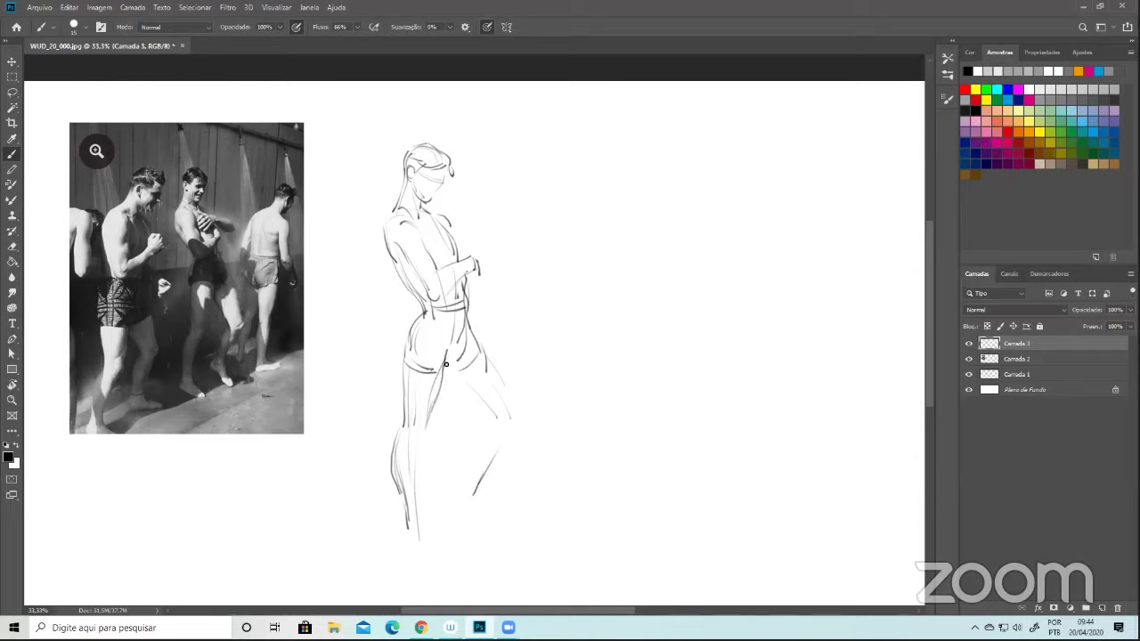
{"action": "left_click_drag", "start_coordinate": [384, 225], "coordinate": [410, 310]}
{"action": "left_click_drag", "start_coordinate": [443, 361], "coordinate": [493, 425]}
{"action": "left_click_drag", "start_coordinate": [406, 541], "coordinate": [439, 554]}
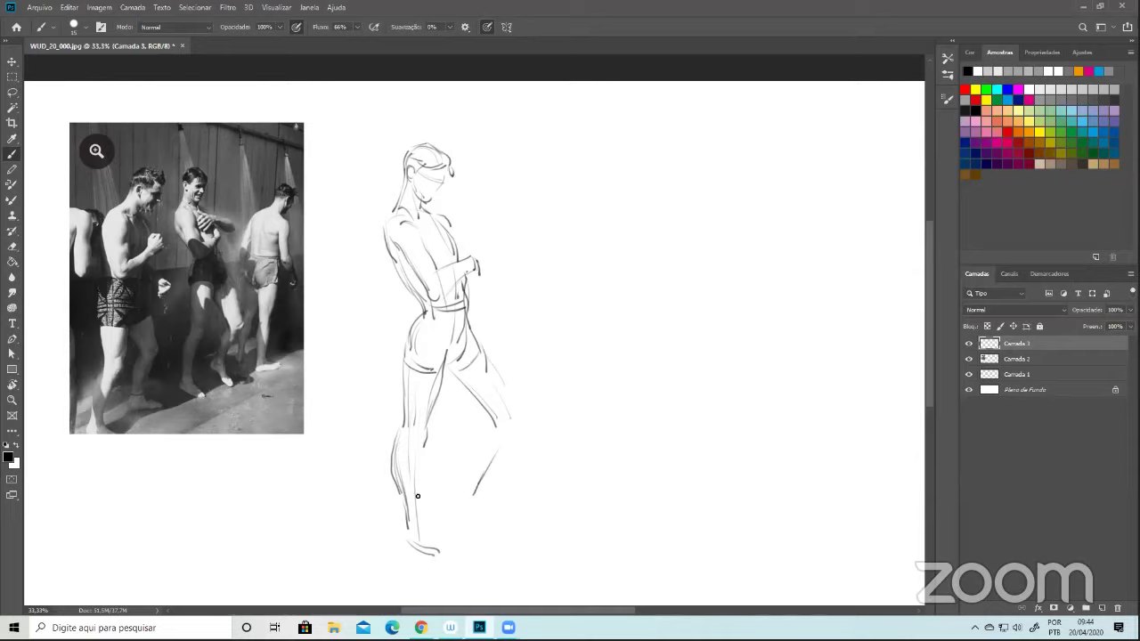
{"action": "left_click_drag", "start_coordinate": [421, 524], "coordinate": [420, 455]}
- Define the first figure's bent leg with its thigh, knee, shin and foot
{"action": "mouse_move", "coordinate": [456, 355]}
{"action": "left_mouse_down"}
{"action": "mouse_move", "coordinate": [469, 304]}
{"action": "mouse_move", "coordinate": [506, 399]}
{"action": "left_mouse_up"}
{"action": "left_click_drag", "start_coordinate": [446, 370], "coordinate": [496, 426]}
{"action": "mouse_move", "coordinate": [481, 426]}
{"action": "left_mouse_down"}
{"action": "mouse_move", "coordinate": [457, 480]}
{"action": "mouse_move", "coordinate": [471, 484]}
{"action": "mouse_move", "coordinate": [511, 428]}
{"action": "left_mouse_up"}
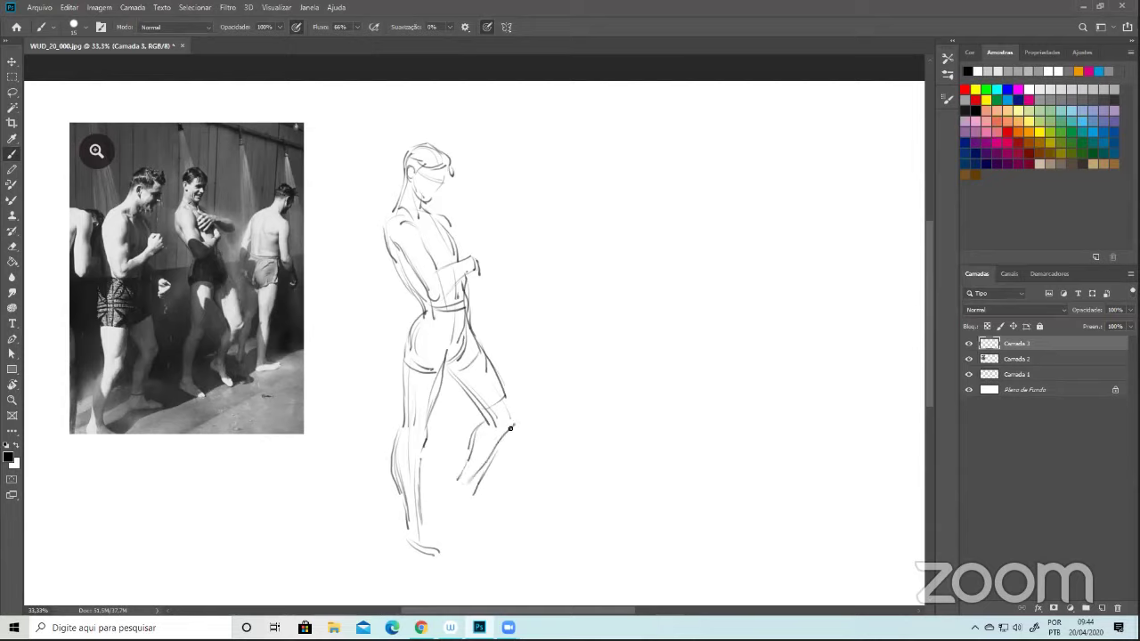
{"action": "left_click_drag", "start_coordinate": [444, 482], "coordinate": [473, 504]}
{"action": "left_click_drag", "start_coordinate": [516, 419], "coordinate": [509, 405]}
- Draw the first figure's raised hand and far forearm, and touch up the back hair and thigh
{"action": "mouse_move", "coordinate": [475, 241]}
{"action": "left_mouse_down"}
{"action": "mouse_move", "coordinate": [456, 223]}
{"action": "mouse_move", "coordinate": [469, 233]}
{"action": "mouse_move", "coordinate": [456, 230]}
{"action": "mouse_move", "coordinate": [461, 239]}
{"action": "mouse_move", "coordinate": [478, 240]}
{"action": "mouse_move", "coordinate": [488, 281]}
{"action": "mouse_move", "coordinate": [473, 244]}
{"action": "mouse_move", "coordinate": [440, 251]}
{"action": "left_mouse_up"}
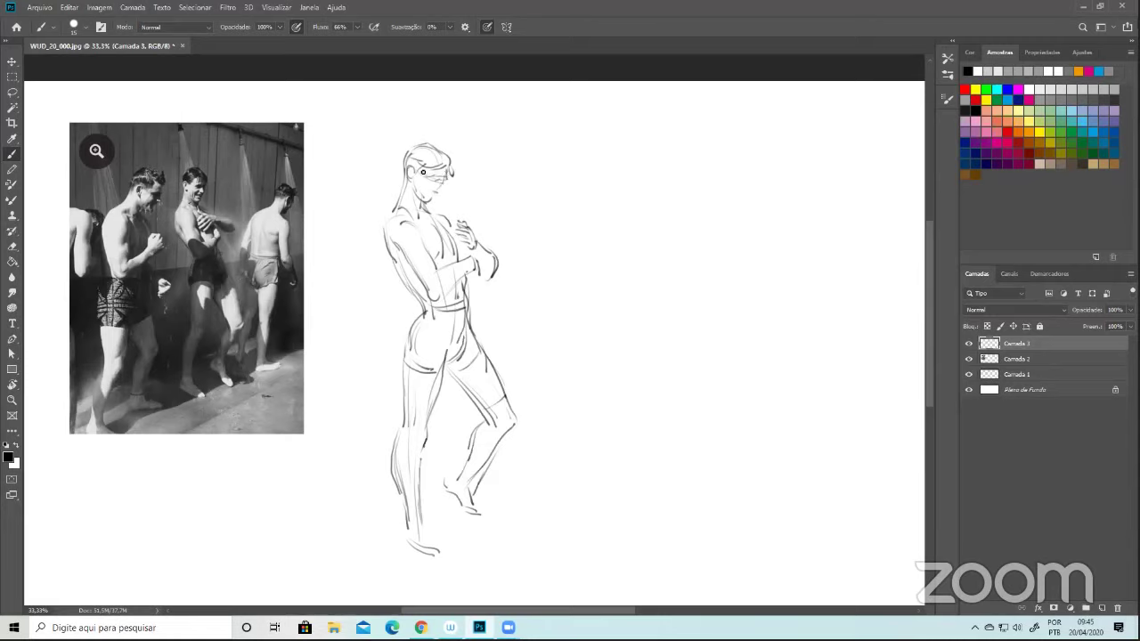
{"action": "left_click_drag", "start_coordinate": [401, 174], "coordinate": [409, 152]}
{"action": "left_click_drag", "start_coordinate": [492, 407], "coordinate": [481, 379]}
- Block in a second figure seen from behind with a curved spine line, shoulder arc and torso sides
{"action": "left_click_drag", "start_coordinate": [550, 360], "coordinate": [553, 271]}
{"action": "left_click_drag", "start_coordinate": [559, 329], "coordinate": [564, 177]}
{"action": "left_click_drag", "start_coordinate": [545, 259], "coordinate": [565, 146]}
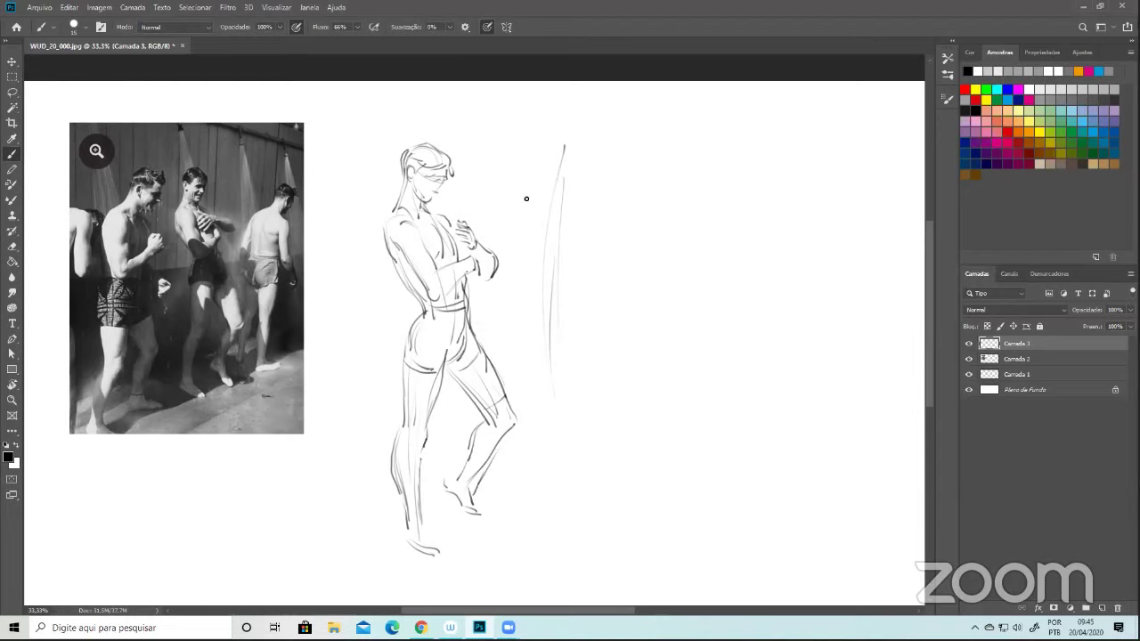
{"action": "left_click_drag", "start_coordinate": [532, 193], "coordinate": [579, 190]}
{"action": "left_click_drag", "start_coordinate": [517, 237], "coordinate": [525, 201]}
{"action": "mouse_move", "coordinate": [523, 212]}
{"action": "left_mouse_down"}
{"action": "mouse_move", "coordinate": [519, 272]}
{"action": "mouse_move", "coordinate": [585, 277]}
{"action": "mouse_move", "coordinate": [579, 258]}
{"action": "left_mouse_up"}
{"action": "left_click_drag", "start_coordinate": [571, 182], "coordinate": [592, 230]}
{"action": "left_click_drag", "start_coordinate": [521, 241], "coordinate": [522, 285]}
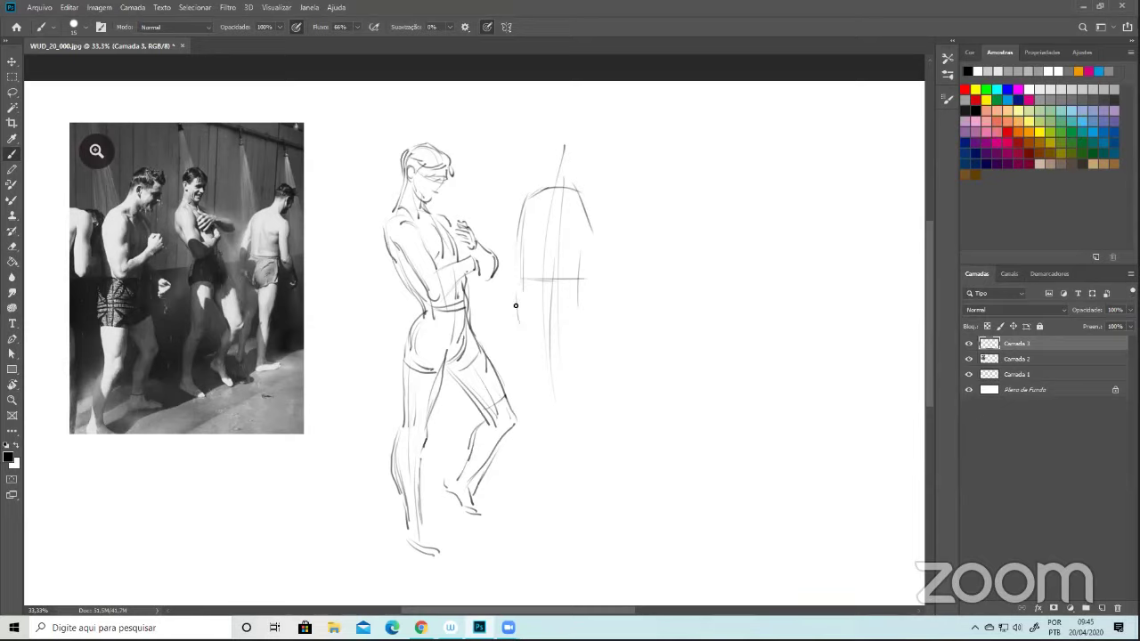
- Sketch the second figure's hip curve, head, ear, neck and outer shoulder line
{"action": "left_click_drag", "start_coordinate": [518, 300], "coordinate": [532, 336]}
{"action": "left_click_drag", "start_coordinate": [534, 269], "coordinate": [549, 200]}
{"action": "mouse_move", "coordinate": [562, 171]}
{"action": "left_mouse_down"}
{"action": "mouse_move", "coordinate": [588, 150]}
{"action": "mouse_move", "coordinate": [599, 166]}
{"action": "left_mouse_up"}
{"action": "mouse_move", "coordinate": [585, 164]}
{"action": "left_mouse_down"}
{"action": "mouse_move", "coordinate": [577, 180]}
{"action": "mouse_move", "coordinate": [595, 220]}
{"action": "left_mouse_up"}
{"action": "mouse_move", "coordinate": [518, 209]}
{"action": "left_mouse_down"}
{"action": "mouse_move", "coordinate": [538, 193]}
{"action": "mouse_move", "coordinate": [507, 235]}
{"action": "mouse_move", "coordinate": [498, 277]}
{"action": "left_mouse_up"}
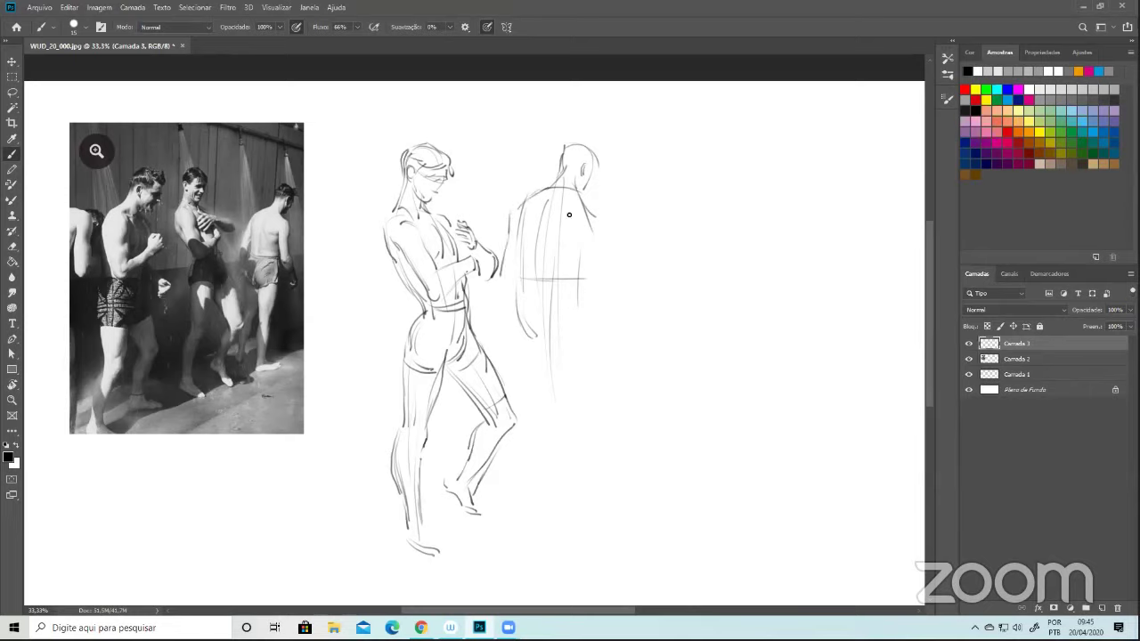
- Mark the second figure's near torso side and upper arm, and run a long axis line down the supporting leg
{"action": "left_click_drag", "start_coordinate": [578, 207], "coordinate": [585, 283]}
{"action": "left_click_drag", "start_coordinate": [537, 296], "coordinate": [534, 324]}
{"action": "left_click_drag", "start_coordinate": [573, 249], "coordinate": [559, 410]}
{"action": "left_click_drag", "start_coordinate": [561, 349], "coordinate": [563, 515]}
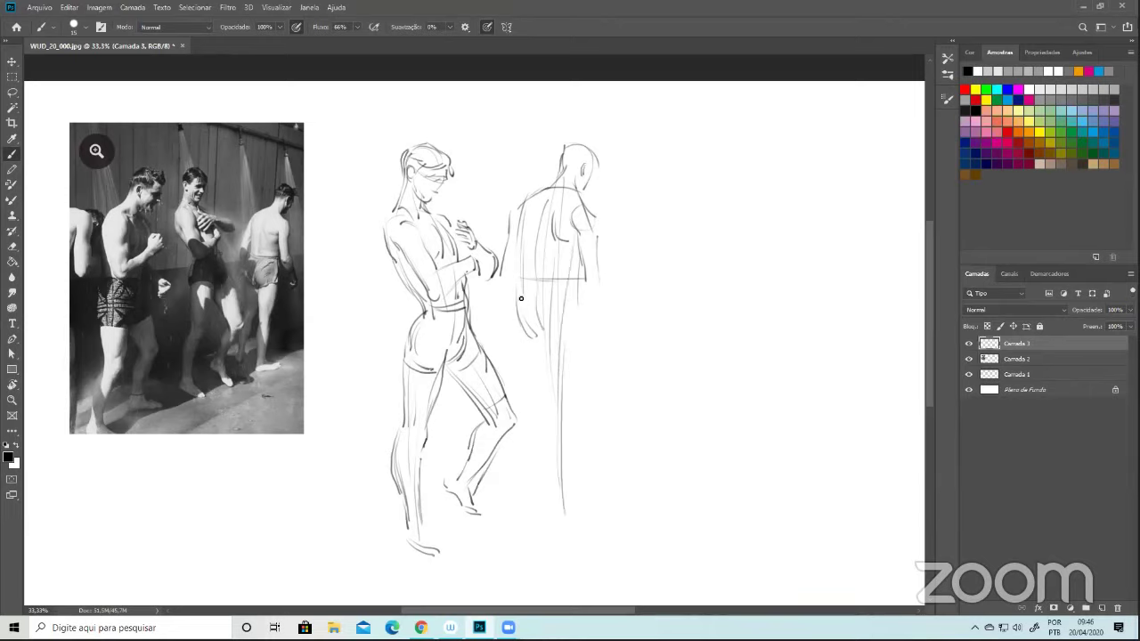
- Rough in the second figure's rear leg and outline the shorts with a hem and waistband
{"action": "mouse_move", "coordinate": [532, 339]}
{"action": "left_mouse_down"}
{"action": "mouse_move", "coordinate": [535, 377]}
{"action": "mouse_move", "coordinate": [533, 390]}
{"action": "mouse_move", "coordinate": [535, 340]}
{"action": "mouse_move", "coordinate": [518, 452]}
{"action": "left_mouse_up"}
{"action": "mouse_move", "coordinate": [509, 255]}
{"action": "left_mouse_down"}
{"action": "mouse_move", "coordinate": [505, 282]}
{"action": "mouse_move", "coordinate": [522, 282]}
{"action": "mouse_move", "coordinate": [518, 249]}
{"action": "left_mouse_up"}
{"action": "left_click_drag", "start_coordinate": [522, 326], "coordinate": [578, 337]}
{"action": "mouse_move", "coordinate": [577, 285]}
{"action": "left_mouse_down"}
{"action": "mouse_move", "coordinate": [579, 335]}
{"action": "mouse_move", "coordinate": [526, 284]}
{"action": "mouse_move", "coordinate": [557, 282]}
{"action": "left_mouse_up"}
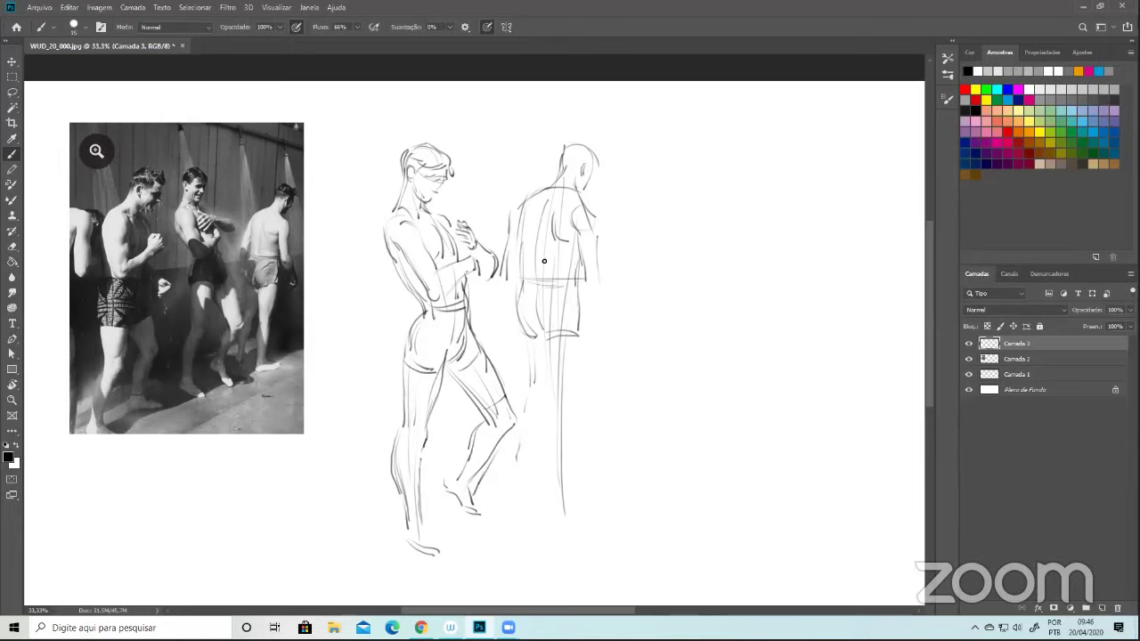
- Add shoulder blade lines, jaw and face details, and an inner arm contour to the second figure
{"action": "left_click_drag", "start_coordinate": [544, 199], "coordinate": [539, 245]}
{"action": "mouse_move", "coordinate": [562, 173]}
{"action": "left_mouse_down"}
{"action": "mouse_move", "coordinate": [567, 148]}
{"action": "mouse_move", "coordinate": [604, 157]}
{"action": "mouse_move", "coordinate": [576, 168]}
{"action": "mouse_move", "coordinate": [578, 189]}
{"action": "left_mouse_up"}
{"action": "mouse_move", "coordinate": [584, 187]}
{"action": "left_mouse_down"}
{"action": "mouse_move", "coordinate": [594, 163]}
{"action": "mouse_move", "coordinate": [585, 194]}
{"action": "left_mouse_up"}
{"action": "left_click_drag", "start_coordinate": [518, 224], "coordinate": [518, 254]}
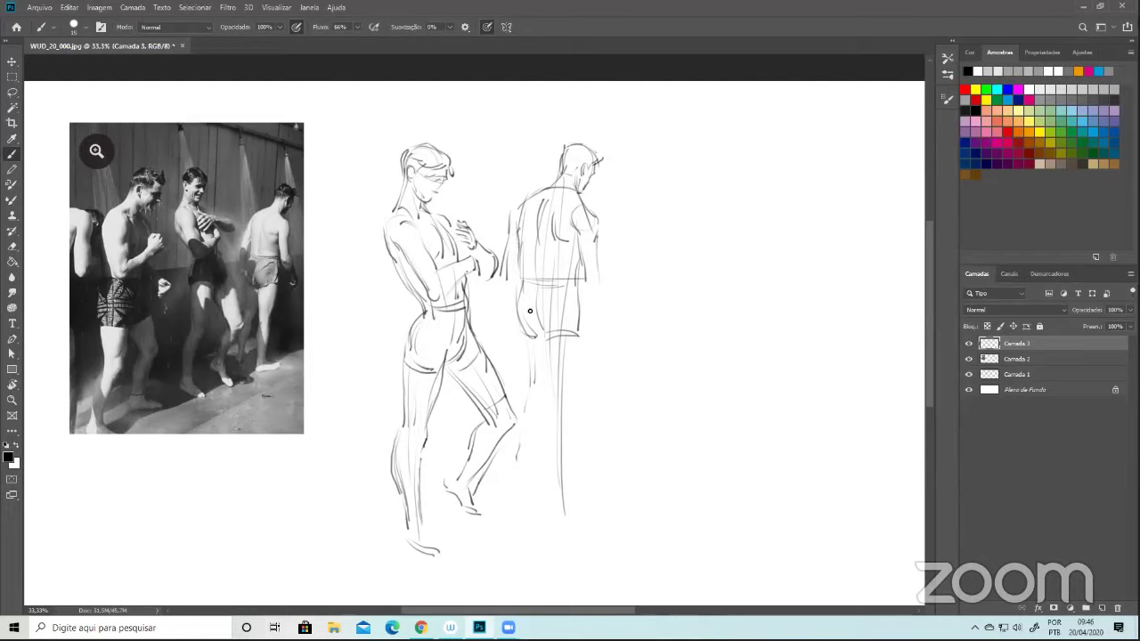
- Draw the contours of the second figure's supporting leg from thigh to foot
{"action": "left_click_drag", "start_coordinate": [545, 342], "coordinate": [549, 394]}
{"action": "left_click_drag", "start_coordinate": [548, 346], "coordinate": [548, 465]}
{"action": "mouse_move", "coordinate": [549, 419]}
{"action": "left_mouse_down"}
{"action": "mouse_move", "coordinate": [556, 512]}
{"action": "mouse_move", "coordinate": [571, 508]}
{"action": "left_mouse_up"}
{"action": "left_click_drag", "start_coordinate": [579, 283], "coordinate": [577, 405]}
{"action": "mouse_move", "coordinate": [581, 359]}
{"action": "left_mouse_down"}
{"action": "mouse_move", "coordinate": [573, 397]}
{"action": "mouse_move", "coordinate": [544, 409]}
{"action": "mouse_move", "coordinate": [580, 416]}
{"action": "mouse_move", "coordinate": [579, 399]}
{"action": "mouse_move", "coordinate": [583, 491]}
{"action": "left_mouse_up"}
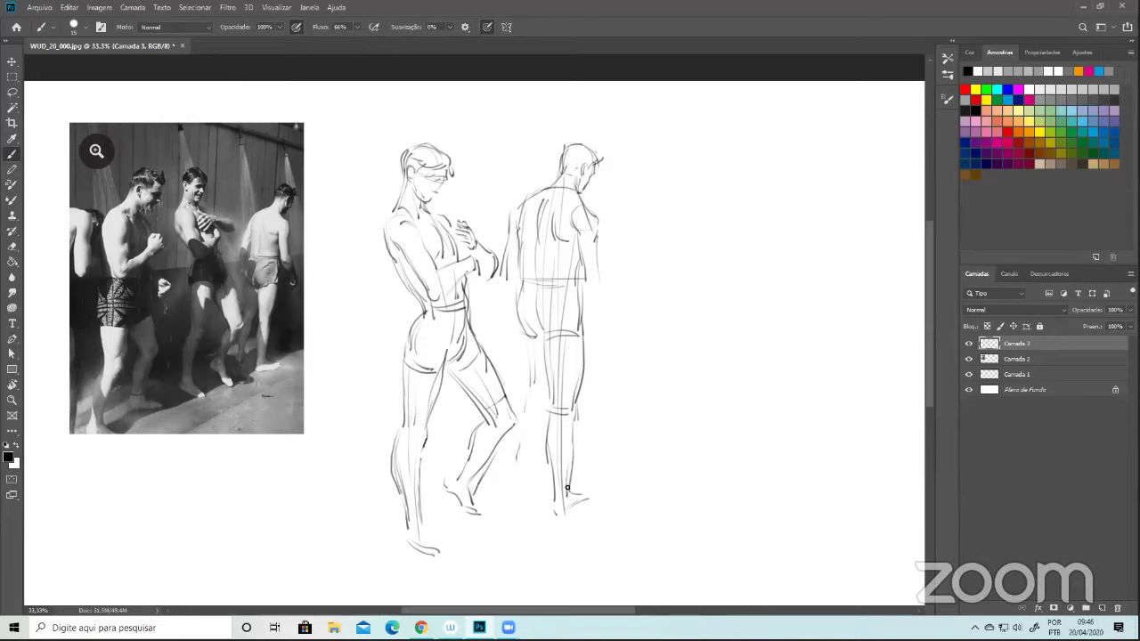
- Define the second figure's rear thigh and calf, and refine the shoulder, neck and shorts hem
{"action": "left_click_drag", "start_coordinate": [517, 291], "coordinate": [530, 381]}
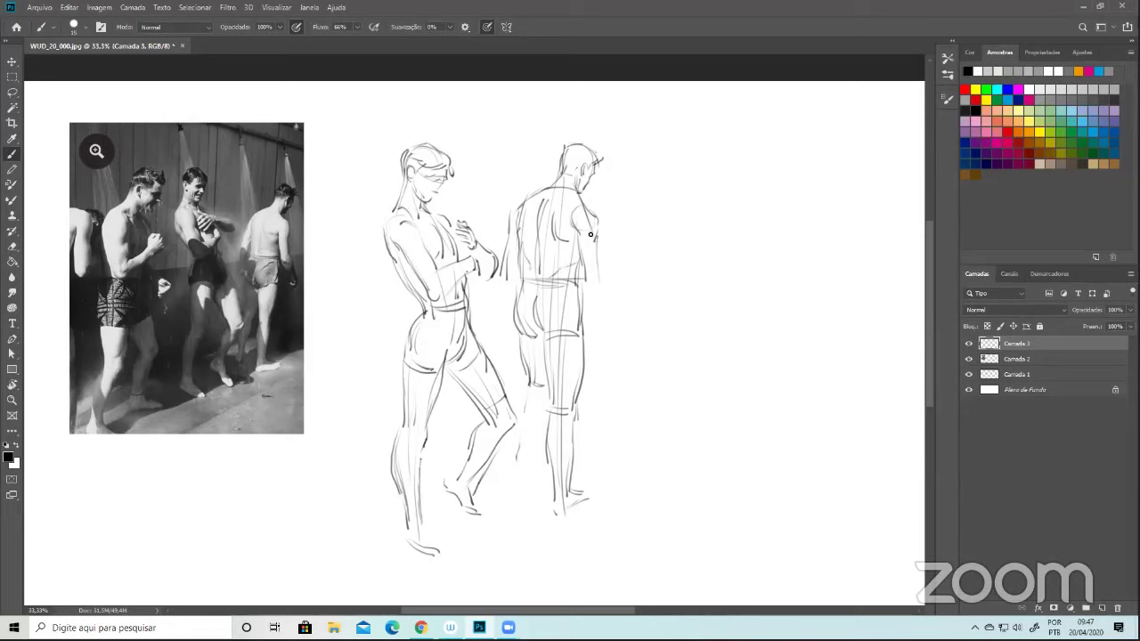
{"action": "left_click_drag", "start_coordinate": [592, 211], "coordinate": [597, 226]}
{"action": "mouse_move", "coordinate": [562, 181]}
{"action": "left_mouse_down"}
{"action": "mouse_move", "coordinate": [554, 187]}
{"action": "mouse_move", "coordinate": [574, 176]}
{"action": "mouse_move", "coordinate": [587, 186]}
{"action": "left_mouse_up"}
{"action": "left_click_drag", "start_coordinate": [523, 402], "coordinate": [512, 458]}
{"action": "mouse_move", "coordinate": [535, 421]}
{"action": "left_mouse_down"}
{"action": "mouse_move", "coordinate": [522, 456]}
{"action": "mouse_move", "coordinate": [525, 445]}
{"action": "left_mouse_up"}
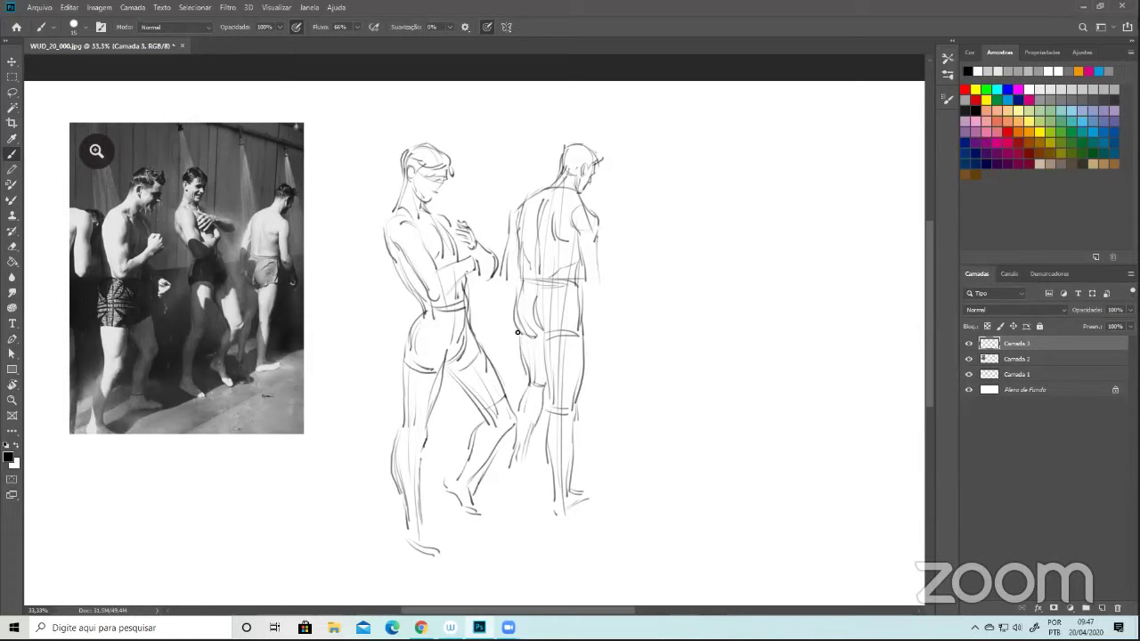
{"action": "left_click_drag", "start_coordinate": [517, 344], "coordinate": [547, 331]}
{"action": "mouse_move", "coordinate": [548, 349]}
{"action": "left_mouse_down"}
{"action": "mouse_move", "coordinate": [553, 415]}
{"action": "mouse_move", "coordinate": [566, 398]}
{"action": "left_mouse_up"}
- Draw the second figure's hanging arm and extended forearm with hands, and strengthen the shoulder and neck lines
{"action": "left_click_drag", "start_coordinate": [506, 246], "coordinate": [498, 330]}
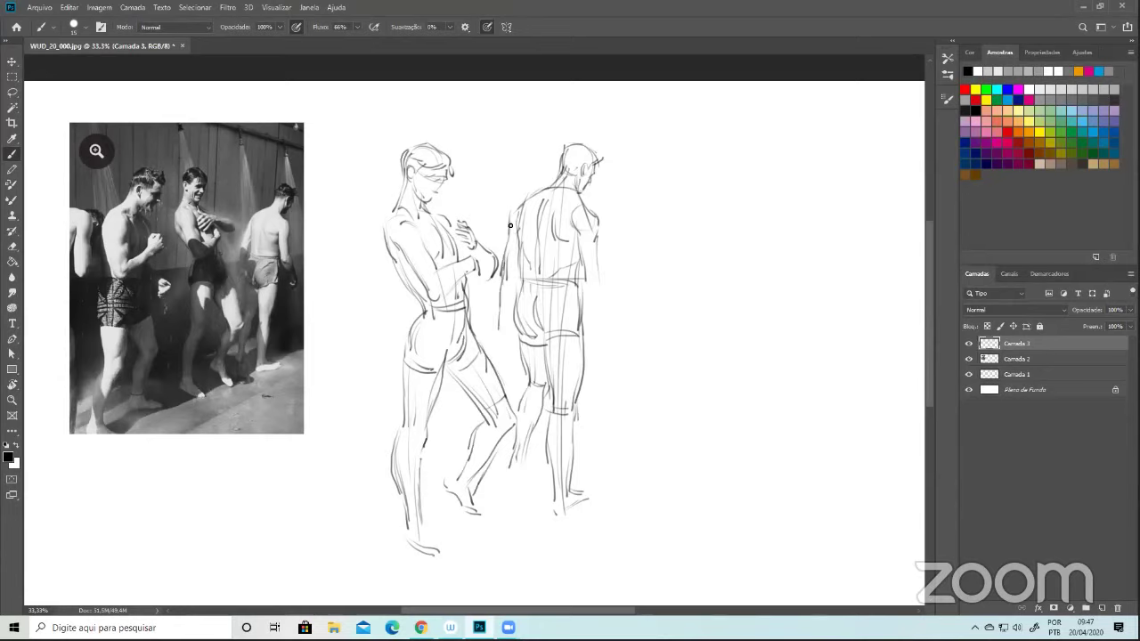
{"action": "left_click_drag", "start_coordinate": [507, 214], "coordinate": [543, 193]}
{"action": "left_click_drag", "start_coordinate": [555, 175], "coordinate": [573, 173]}
{"action": "left_click_drag", "start_coordinate": [507, 313], "coordinate": [515, 284]}
{"action": "mouse_move", "coordinate": [595, 281]}
{"action": "left_mouse_down"}
{"action": "mouse_move", "coordinate": [585, 286]}
{"action": "mouse_move", "coordinate": [613, 322]}
{"action": "left_mouse_up"}
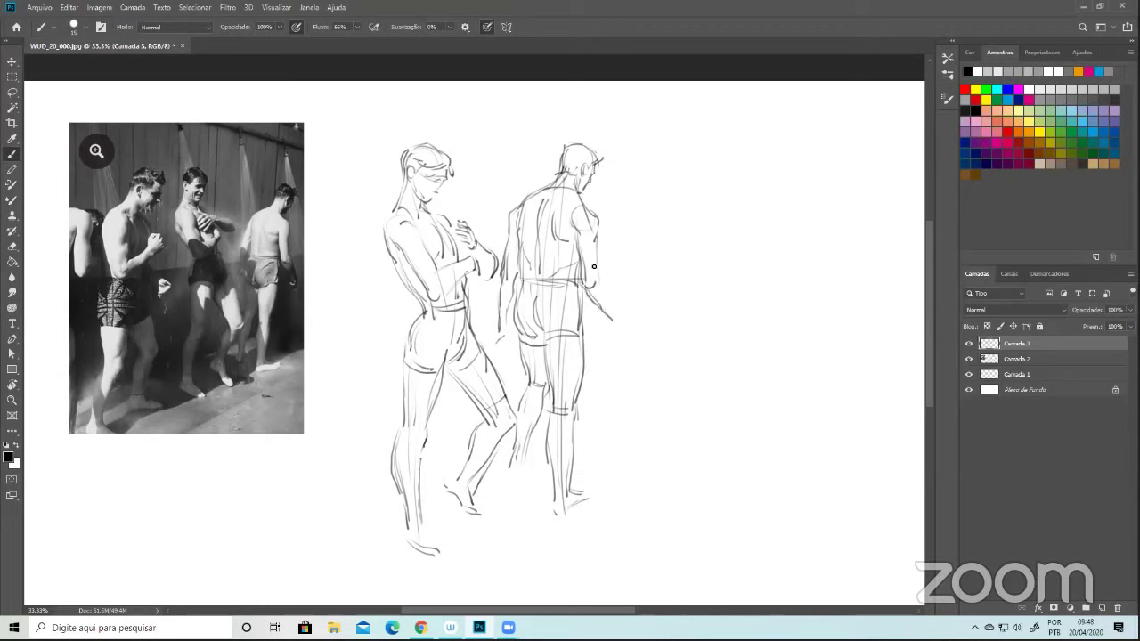
{"action": "mouse_move", "coordinate": [599, 272]}
{"action": "left_mouse_down"}
{"action": "mouse_move", "coordinate": [612, 300]}
{"action": "mouse_move", "coordinate": [597, 307]}
{"action": "mouse_move", "coordinate": [610, 296]}
{"action": "mouse_move", "coordinate": [623, 321]}
{"action": "left_mouse_up"}
- Add the second figure's rear foot and darken the hem and waistband of the shorts
{"action": "left_click_drag", "start_coordinate": [515, 452], "coordinate": [519, 477]}
{"action": "mouse_move", "coordinate": [527, 448]}
{"action": "left_mouse_down"}
{"action": "mouse_move", "coordinate": [520, 474]}
{"action": "mouse_move", "coordinate": [532, 470]}
{"action": "left_mouse_up"}
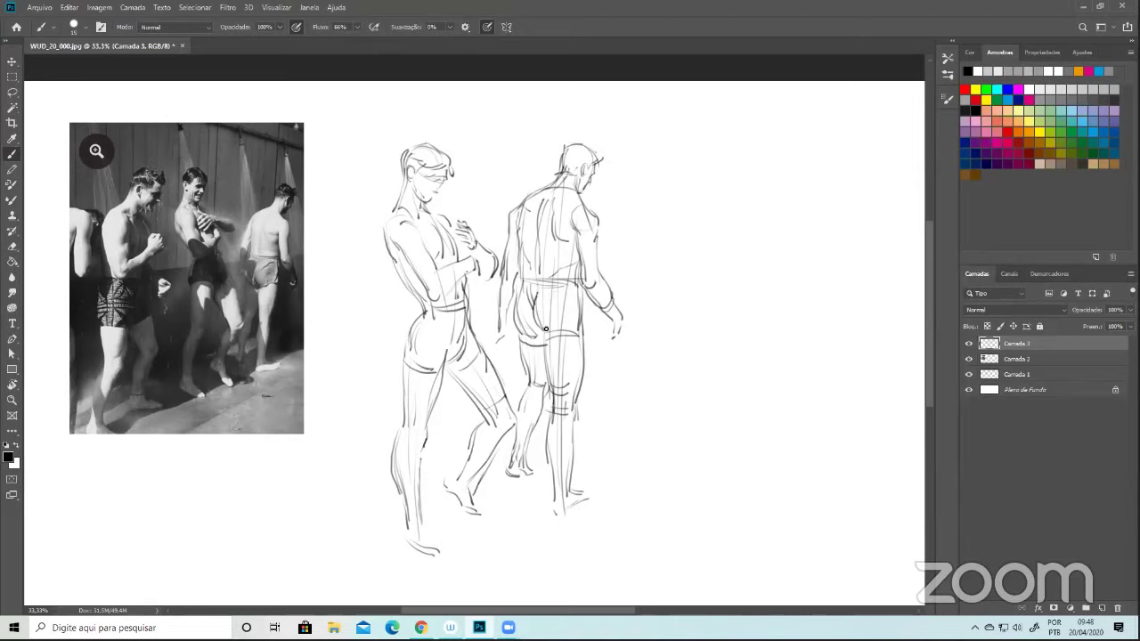
{"action": "left_click_drag", "start_coordinate": [544, 339], "coordinate": [580, 350]}
{"action": "left_click_drag", "start_coordinate": [531, 282], "coordinate": [577, 290]}
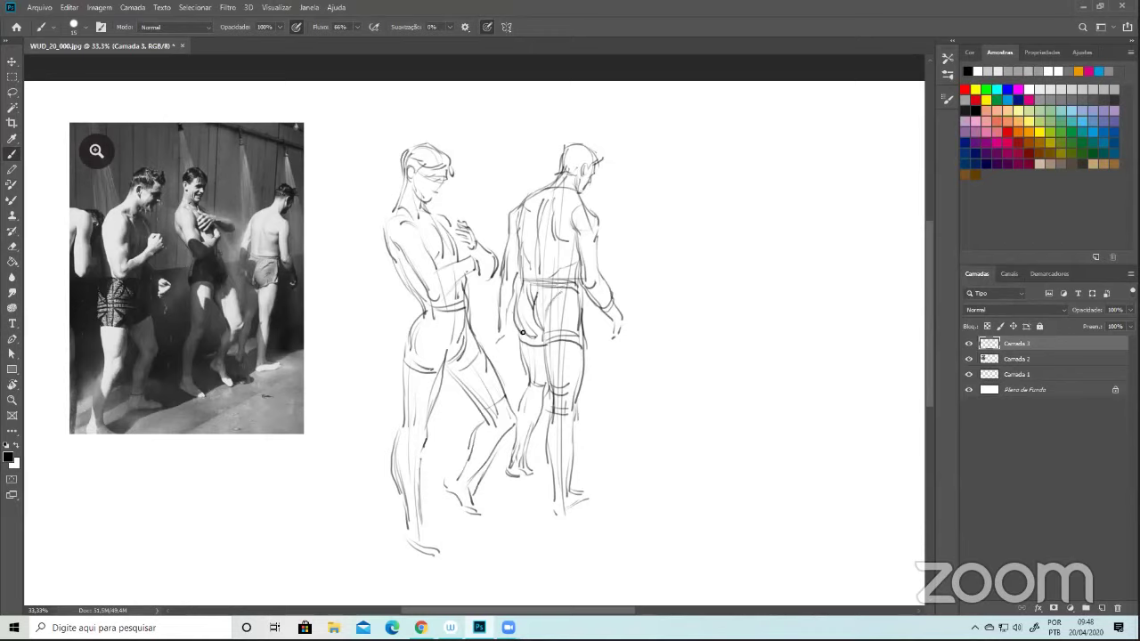
{"action": "left_click_drag", "start_coordinate": [523, 333], "coordinate": [541, 344]}
- Block in the third figure's back, shoulder, torso, neck and head outline to the right of the second figure
{"action": "left_click_drag", "start_coordinate": [653, 381], "coordinate": [672, 251]}
{"action": "mouse_move", "coordinate": [639, 342]}
{"action": "left_mouse_down"}
{"action": "mouse_move", "coordinate": [659, 256]}
{"action": "mouse_move", "coordinate": [687, 240]}
{"action": "left_mouse_up"}
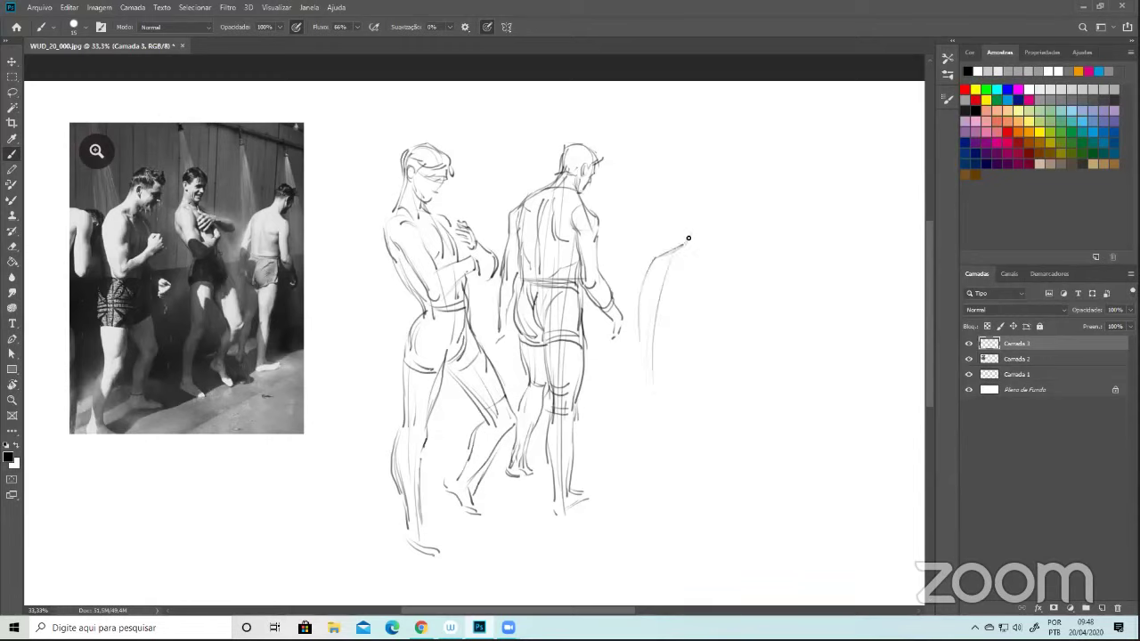
{"action": "mouse_move", "coordinate": [703, 288]}
{"action": "left_mouse_down"}
{"action": "mouse_move", "coordinate": [681, 372]}
{"action": "mouse_move", "coordinate": [688, 389]}
{"action": "left_mouse_up"}
{"action": "mouse_move", "coordinate": [635, 341]}
{"action": "left_mouse_down"}
{"action": "mouse_move", "coordinate": [642, 254]}
{"action": "mouse_move", "coordinate": [673, 256]}
{"action": "mouse_move", "coordinate": [655, 257]}
{"action": "mouse_move", "coordinate": [678, 244]}
{"action": "mouse_move", "coordinate": [699, 195]}
{"action": "mouse_move", "coordinate": [713, 228]}
{"action": "left_mouse_up"}
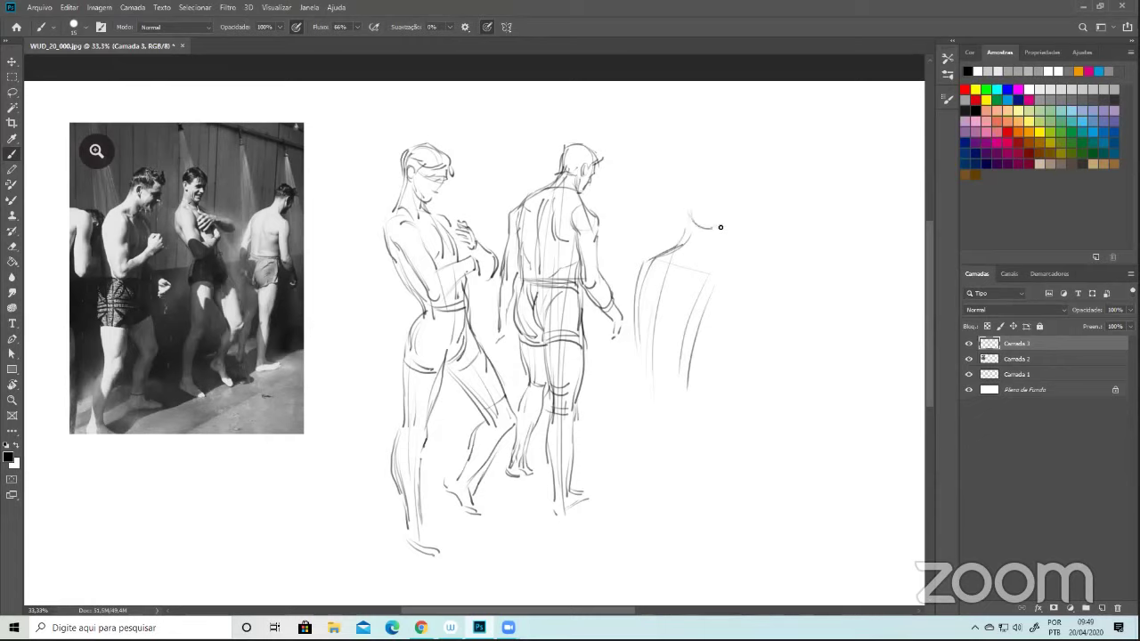
{"action": "mouse_move", "coordinate": [685, 280]}
{"action": "left_mouse_down"}
{"action": "mouse_move", "coordinate": [707, 246]}
{"action": "mouse_move", "coordinate": [691, 233]}
{"action": "mouse_move", "coordinate": [716, 248]}
{"action": "left_mouse_up"}
{"action": "left_click_drag", "start_coordinate": [727, 202], "coordinate": [731, 222]}
{"action": "left_click_drag", "start_coordinate": [671, 275], "coordinate": [669, 305]}
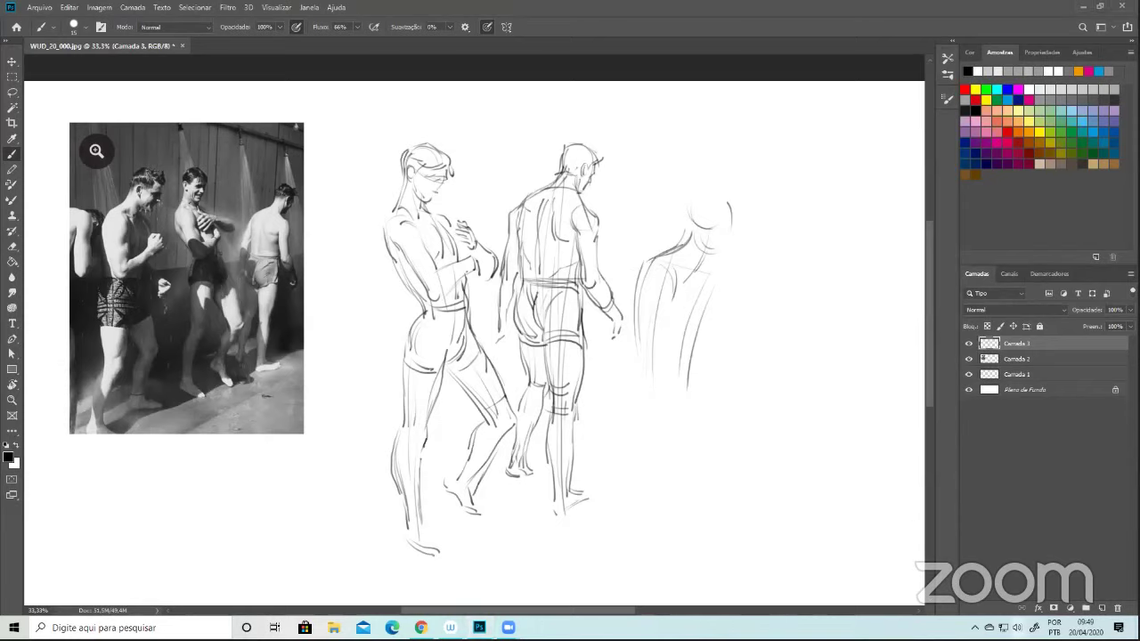
{"action": "left_click", "coordinate": [1018, 628]}
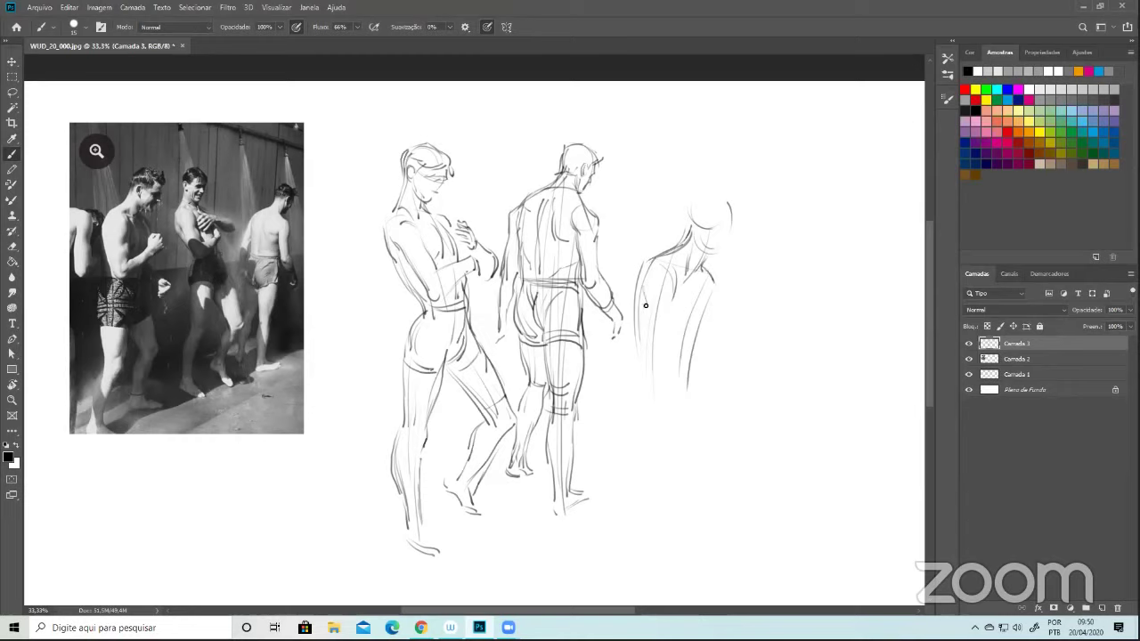
- Draw the third figure's bent arm across the torso, and indicate the chest lines and side of the head
{"action": "mouse_move", "coordinate": [647, 310]}
{"action": "left_mouse_down"}
{"action": "mouse_move", "coordinate": [665, 354]}
{"action": "mouse_move", "coordinate": [665, 343]}
{"action": "mouse_move", "coordinate": [687, 350]}
{"action": "mouse_move", "coordinate": [650, 365]}
{"action": "mouse_move", "coordinate": [724, 329]}
{"action": "left_mouse_up"}
{"action": "left_click_drag", "start_coordinate": [676, 319], "coordinate": [676, 330]}
{"action": "mouse_move", "coordinate": [662, 341]}
{"action": "left_mouse_down"}
{"action": "mouse_move", "coordinate": [722, 293]}
{"action": "mouse_move", "coordinate": [707, 313]}
{"action": "mouse_move", "coordinate": [714, 340]}
{"action": "left_mouse_up"}
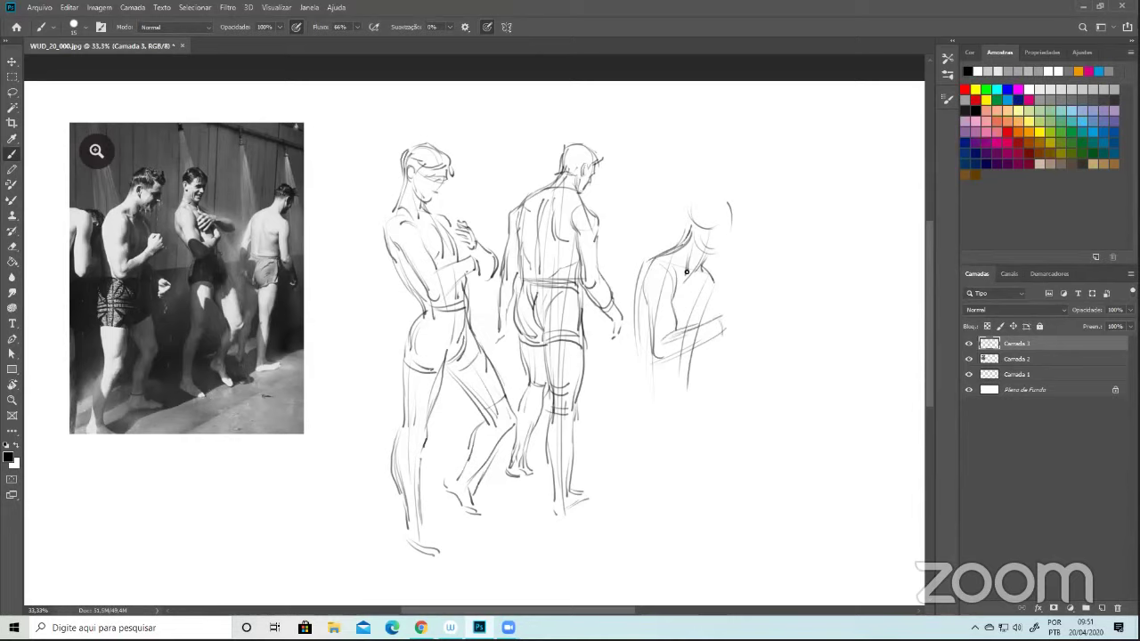
{"action": "left_click_drag", "start_coordinate": [697, 287], "coordinate": [689, 309]}
{"action": "left_click_drag", "start_coordinate": [710, 276], "coordinate": [720, 291]}
{"action": "mouse_move", "coordinate": [700, 223]}
{"action": "left_mouse_down"}
{"action": "mouse_move", "coordinate": [699, 234]}
{"action": "mouse_move", "coordinate": [697, 207]}
{"action": "left_mouse_up"}
- Define the third figure's back and waist, strengthen the upper arm, and rough in the raised hand and lowered far forearm
{"action": "mouse_move", "coordinate": [635, 291]}
{"action": "left_mouse_down"}
{"action": "mouse_move", "coordinate": [637, 331]}
{"action": "mouse_move", "coordinate": [641, 310]}
{"action": "mouse_move", "coordinate": [652, 377]}
{"action": "left_mouse_up"}
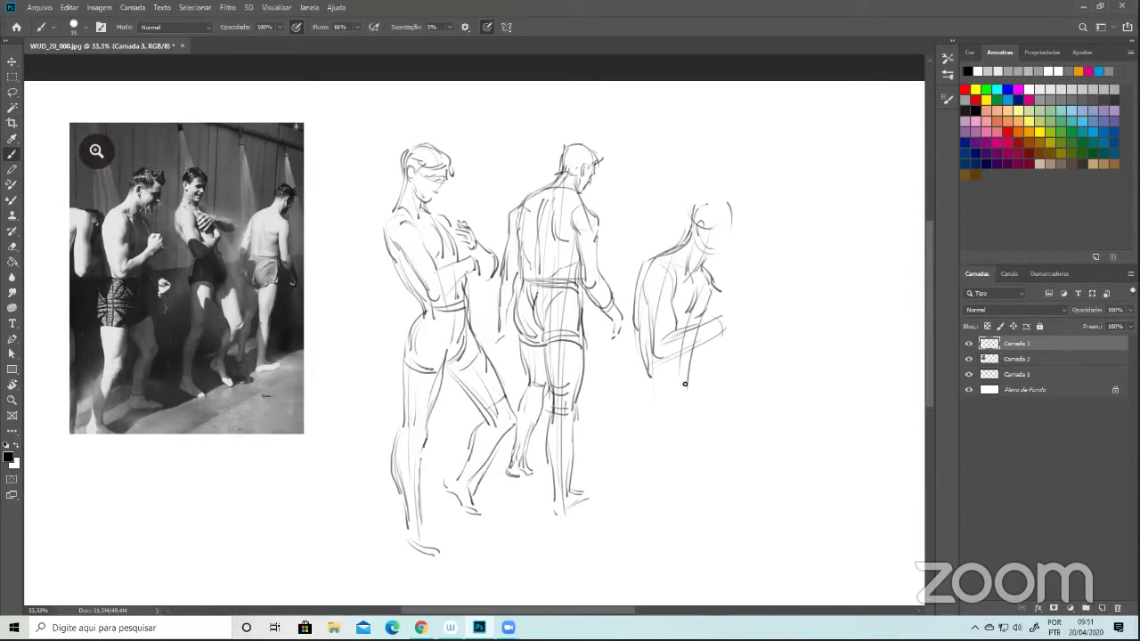
{"action": "mouse_move", "coordinate": [652, 373]}
{"action": "left_mouse_down"}
{"action": "mouse_move", "coordinate": [695, 365]}
{"action": "mouse_move", "coordinate": [690, 378]}
{"action": "left_mouse_up"}
{"action": "left_click_drag", "start_coordinate": [719, 319], "coordinate": [743, 312]}
{"action": "left_click_drag", "start_coordinate": [697, 365], "coordinate": [730, 381]}
{"action": "left_click_drag", "start_coordinate": [637, 329], "coordinate": [640, 266]}
{"action": "left_click_drag", "start_coordinate": [642, 282], "coordinate": [657, 355]}
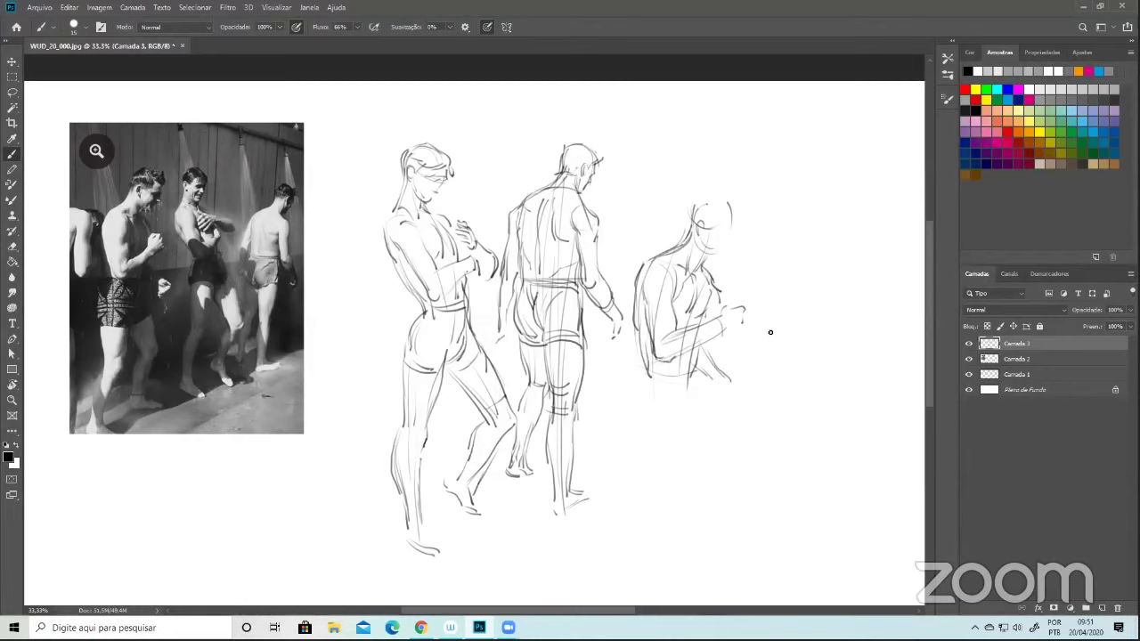
- Circle the third figure's upper body and undo the oval
{"action": "mouse_move", "coordinate": [770, 246]}
{"action": "left_mouse_down"}
{"action": "mouse_move", "coordinate": [674, 194]}
{"action": "mouse_move", "coordinate": [775, 352]}
{"action": "left_mouse_up"}
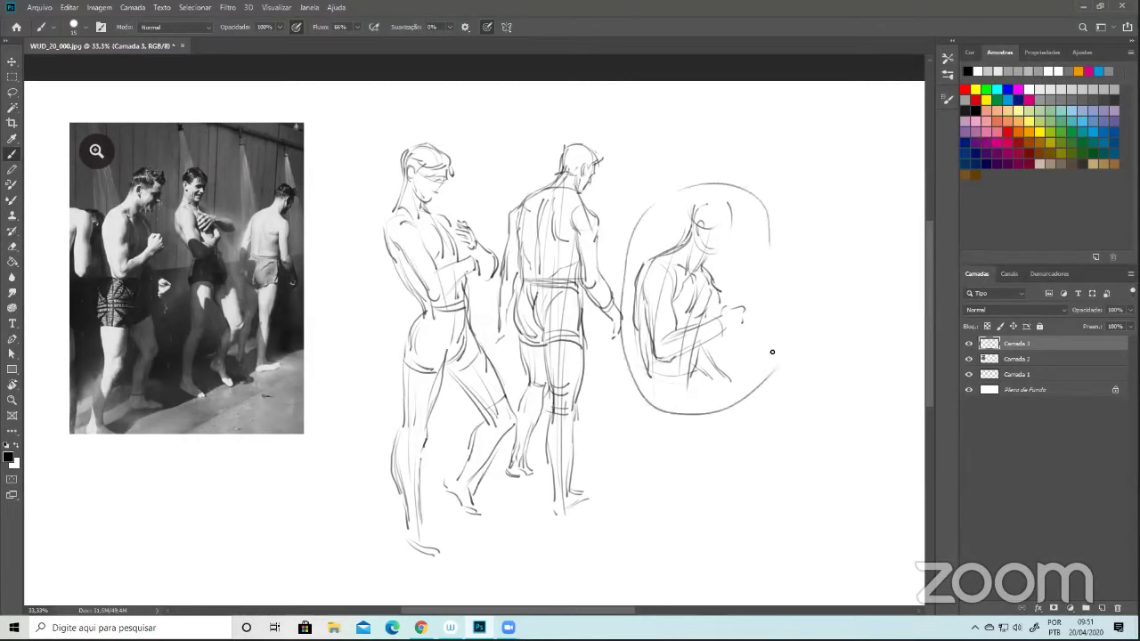
{"action": "key", "text": "ctrl+z"}
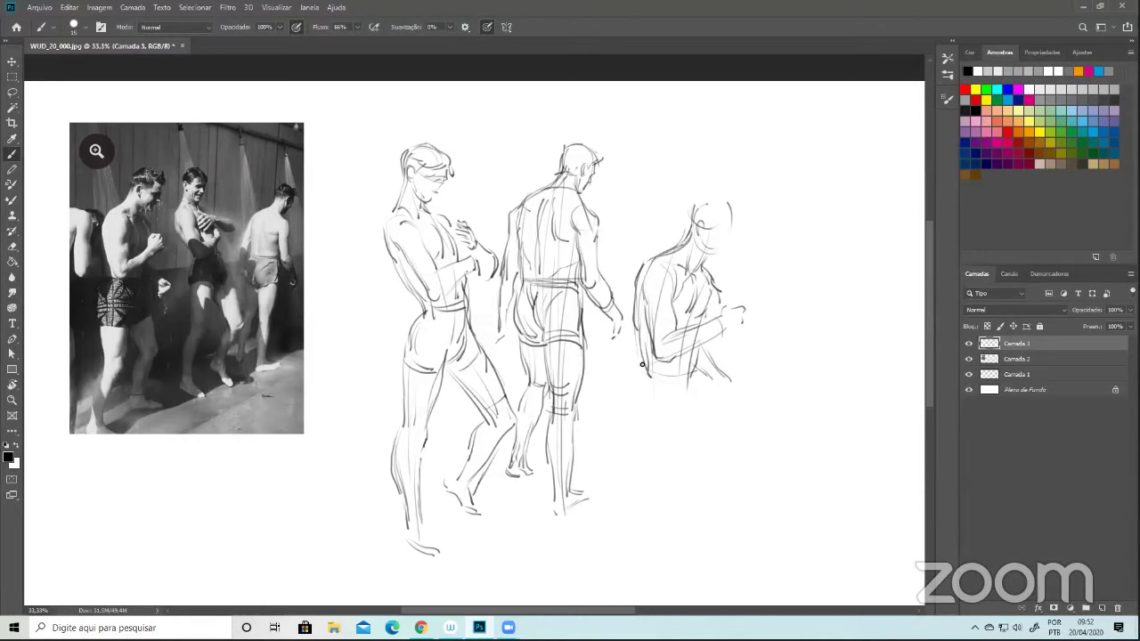
- Start the third figure's hip contour and draw a curved double-headed arrow beside the figure from feet to shoulder level
{"action": "left_click_drag", "start_coordinate": [639, 364], "coordinate": [636, 405]}
{"action": "mouse_move", "coordinate": [718, 392]}
{"action": "left_mouse_down"}
{"action": "mouse_move", "coordinate": [652, 373]}
{"action": "mouse_move", "coordinate": [730, 406]}
{"action": "left_mouse_up"}
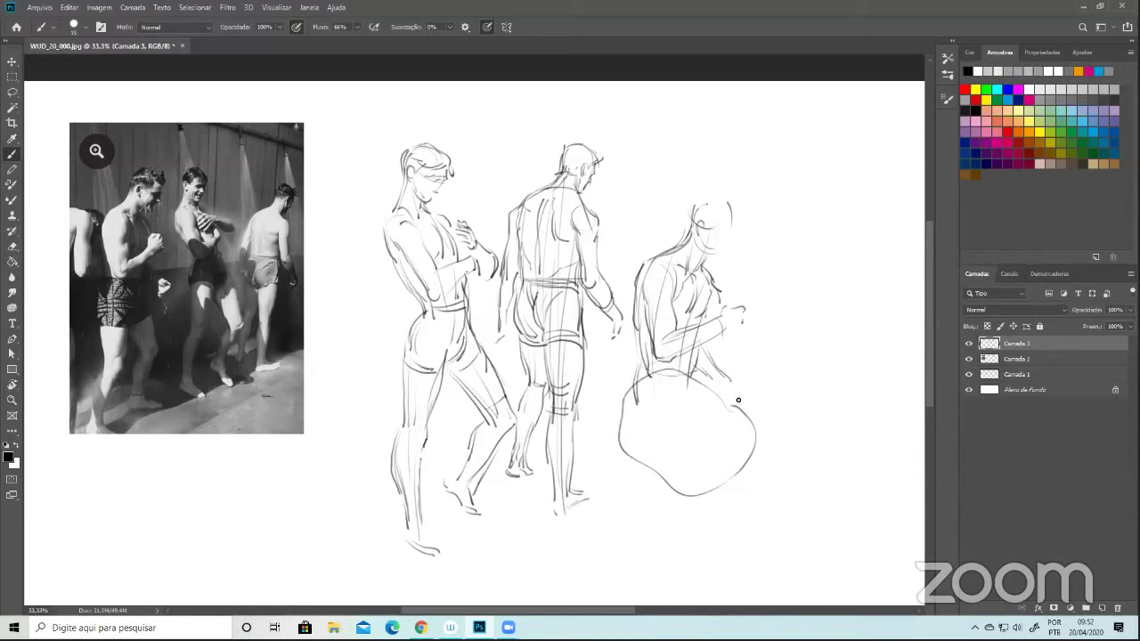
{"action": "key", "text": "ctrl+z"}
{"action": "mouse_move", "coordinate": [748, 521]}
{"action": "left_mouse_down"}
{"action": "mouse_move", "coordinate": [763, 491]}
{"action": "mouse_move", "coordinate": [746, 268]}
{"action": "mouse_move", "coordinate": [759, 519]}
{"action": "left_mouse_up"}
{"action": "key", "text": "ctrl+z"}
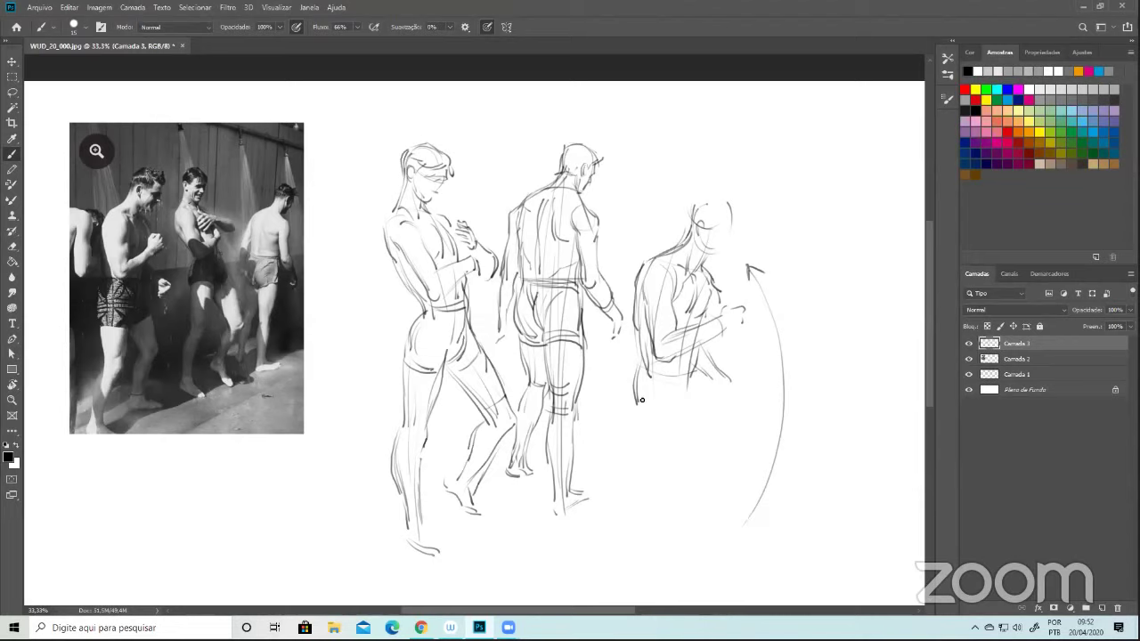
{"action": "key", "text": "ctrl+shift+z"}
- Block in the third figure's hips, thighs and bent lower legs
{"action": "left_click_drag", "start_coordinate": [640, 400], "coordinate": [652, 486]}
{"action": "left_click_drag", "start_coordinate": [623, 561], "coordinate": [674, 501]}
{"action": "left_click_drag", "start_coordinate": [647, 395], "coordinate": [684, 413]}
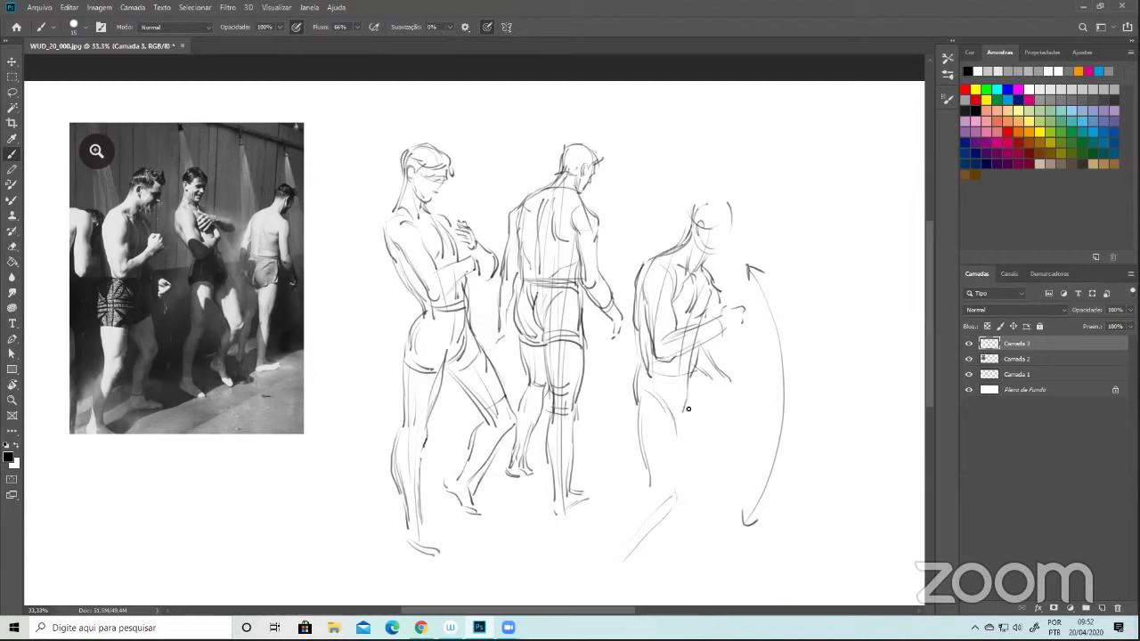
{"action": "mouse_move", "coordinate": [702, 375]}
{"action": "left_mouse_down"}
{"action": "mouse_move", "coordinate": [676, 423]}
{"action": "mouse_move", "coordinate": [711, 481]}
{"action": "mouse_move", "coordinate": [726, 473]}
{"action": "mouse_move", "coordinate": [712, 482]}
{"action": "mouse_move", "coordinate": [730, 471]}
{"action": "mouse_move", "coordinate": [724, 434]}
{"action": "mouse_move", "coordinate": [739, 502]}
{"action": "mouse_move", "coordinate": [739, 477]}
{"action": "mouse_move", "coordinate": [696, 550]}
{"action": "left_mouse_up"}
{"action": "left_click_drag", "start_coordinate": [703, 490], "coordinate": [688, 545]}
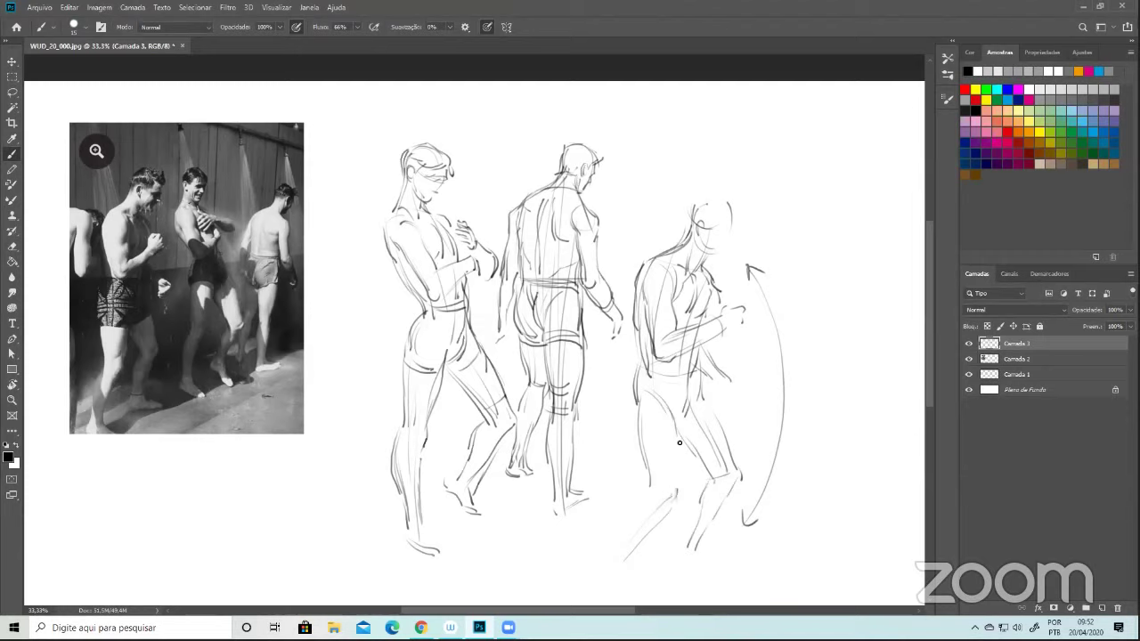
- Draw the third figure's near inner thigh, knee and ankle, and sketch the far foot
{"action": "left_click_drag", "start_coordinate": [679, 443], "coordinate": [679, 481]}
{"action": "left_click_drag", "start_coordinate": [676, 414], "coordinate": [678, 486]}
{"action": "left_click_drag", "start_coordinate": [627, 537], "coordinate": [613, 580]}
{"action": "left_click_drag", "start_coordinate": [682, 561], "coordinate": [712, 572]}
{"action": "scroll", "coordinate": [788, 495], "scroll_direction": "down", "scroll_amount": 1}
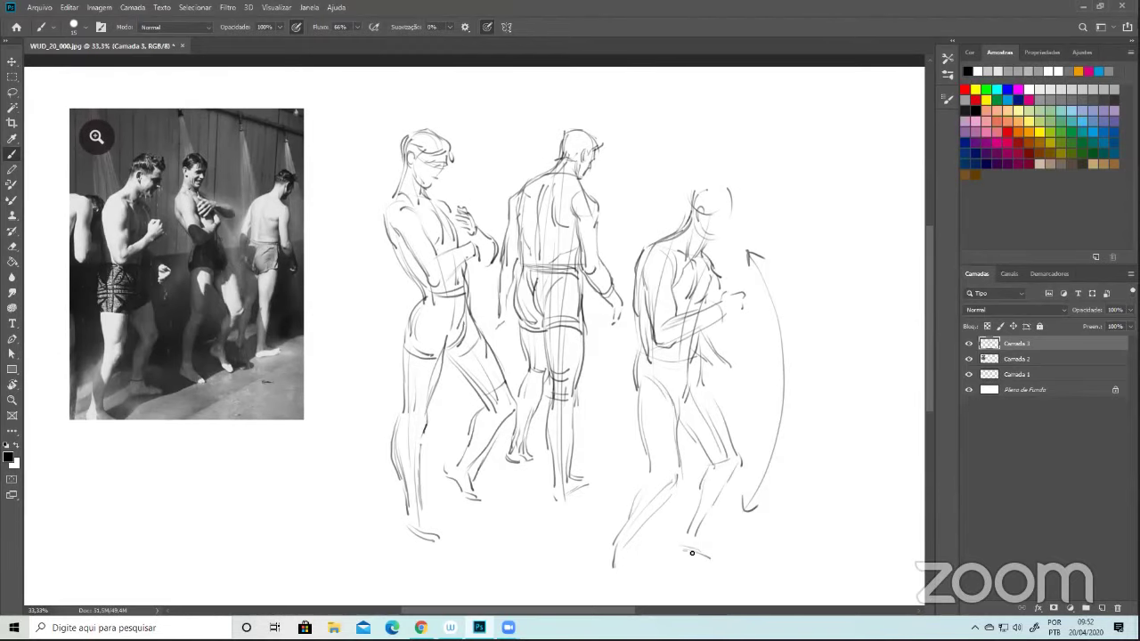
{"action": "mouse_move", "coordinate": [684, 550]}
{"action": "left_mouse_down"}
{"action": "mouse_move", "coordinate": [717, 559]}
{"action": "mouse_move", "coordinate": [702, 539]}
{"action": "left_mouse_up"}
- Add the third figure's shorts hems and define the near knee and shin
{"action": "left_click_drag", "start_coordinate": [682, 417], "coordinate": [709, 405]}
{"action": "mouse_move", "coordinate": [640, 417]}
{"action": "left_mouse_down"}
{"action": "mouse_move", "coordinate": [676, 428]}
{"action": "mouse_move", "coordinate": [705, 357]}
{"action": "mouse_move", "coordinate": [703, 382]}
{"action": "mouse_move", "coordinate": [741, 462]}
{"action": "left_mouse_up"}
{"action": "mouse_move", "coordinate": [657, 494]}
{"action": "left_mouse_down"}
{"action": "mouse_move", "coordinate": [649, 471]}
{"action": "mouse_move", "coordinate": [653, 452]}
{"action": "mouse_move", "coordinate": [648, 489]}
{"action": "mouse_move", "coordinate": [627, 515]}
{"action": "left_mouse_up"}
{"action": "mouse_move", "coordinate": [651, 474]}
{"action": "left_mouse_down"}
{"action": "mouse_move", "coordinate": [638, 491]}
{"action": "mouse_move", "coordinate": [658, 514]}
{"action": "mouse_move", "coordinate": [678, 478]}
{"action": "left_mouse_up"}
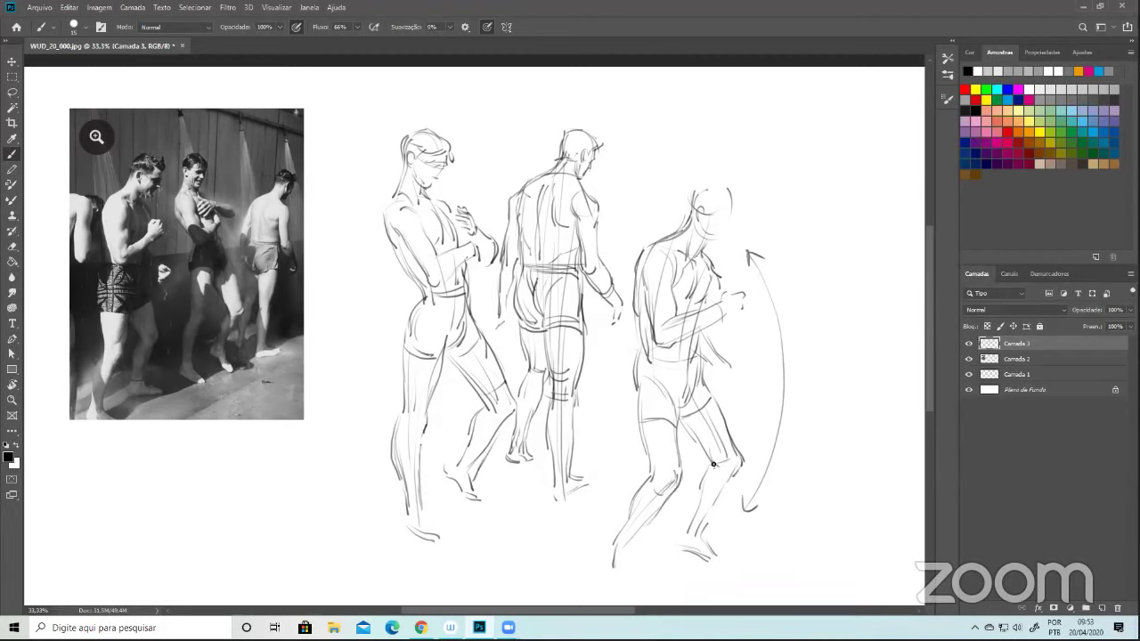
- Refine the third figure's far knee and calf, finish both feet, and draw the waistband of the shorts
{"action": "mouse_move", "coordinate": [711, 468]}
{"action": "left_mouse_down"}
{"action": "mouse_move", "coordinate": [691, 541]}
{"action": "mouse_move", "coordinate": [732, 477]}
{"action": "left_mouse_up"}
{"action": "left_click_drag", "start_coordinate": [686, 541], "coordinate": [719, 558]}
{"action": "left_click_drag", "start_coordinate": [677, 444], "coordinate": [683, 473]}
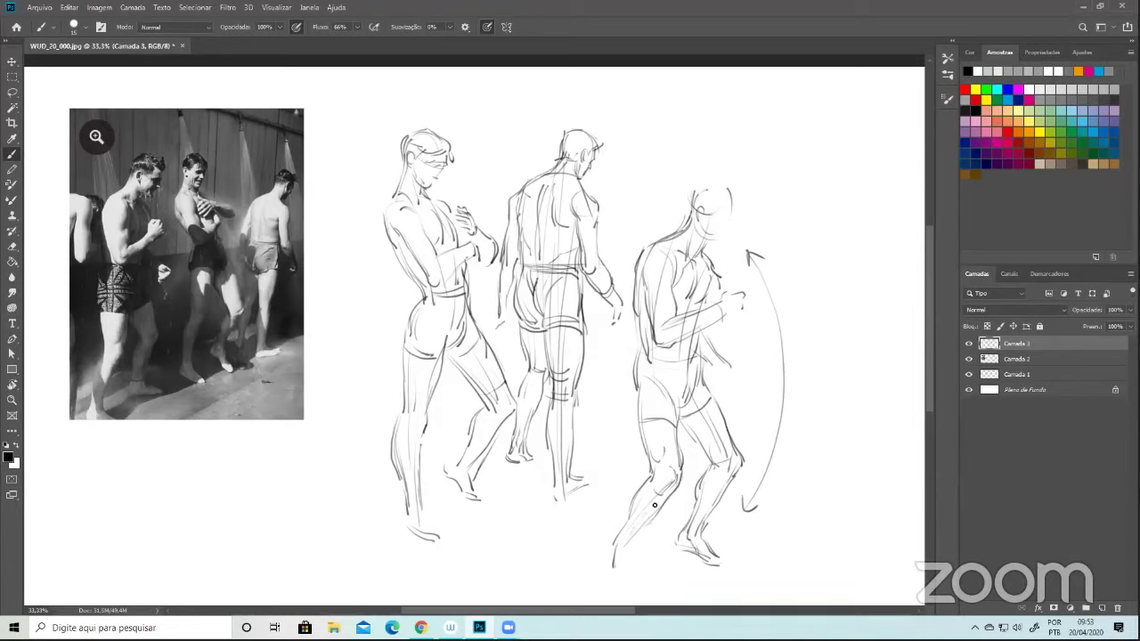
{"action": "mouse_move", "coordinate": [614, 547]}
{"action": "left_mouse_down"}
{"action": "mouse_move", "coordinate": [611, 572]}
{"action": "mouse_move", "coordinate": [631, 579]}
{"action": "mouse_move", "coordinate": [627, 564]}
{"action": "left_mouse_up"}
{"action": "left_click_drag", "start_coordinate": [649, 354], "coordinate": [692, 359]}
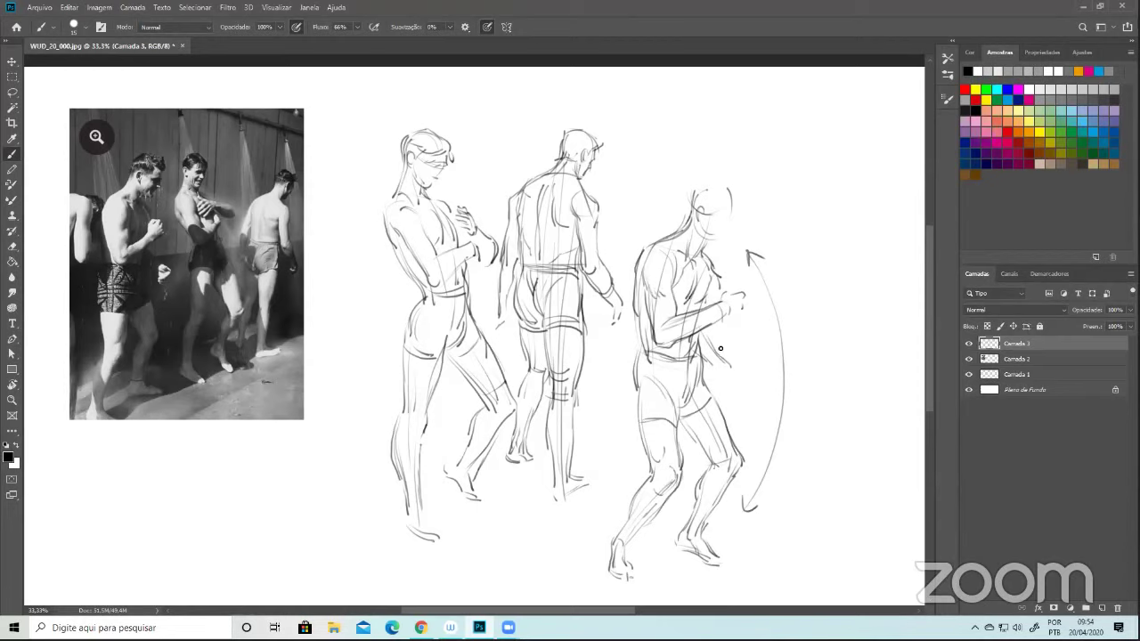
- Draw the third figure's lowered and raised fists
{"action": "left_click_drag", "start_coordinate": [714, 367], "coordinate": [730, 369]}
{"action": "mouse_move", "coordinate": [733, 368]}
{"action": "left_mouse_down"}
{"action": "mouse_move", "coordinate": [738, 377]}
{"action": "mouse_move", "coordinate": [726, 382]}
{"action": "left_mouse_up"}
{"action": "left_click_drag", "start_coordinate": [727, 376], "coordinate": [712, 373]}
{"action": "left_click_drag", "start_coordinate": [733, 295], "coordinate": [748, 294]}
{"action": "left_click_drag", "start_coordinate": [750, 301], "coordinate": [737, 309]}
- Add the third figure's facial features and wavy hair, and strengthen the lower back contour
{"action": "left_click_drag", "start_coordinate": [715, 218], "coordinate": [730, 215]}
{"action": "left_click_drag", "start_coordinate": [723, 234], "coordinate": [732, 219]}
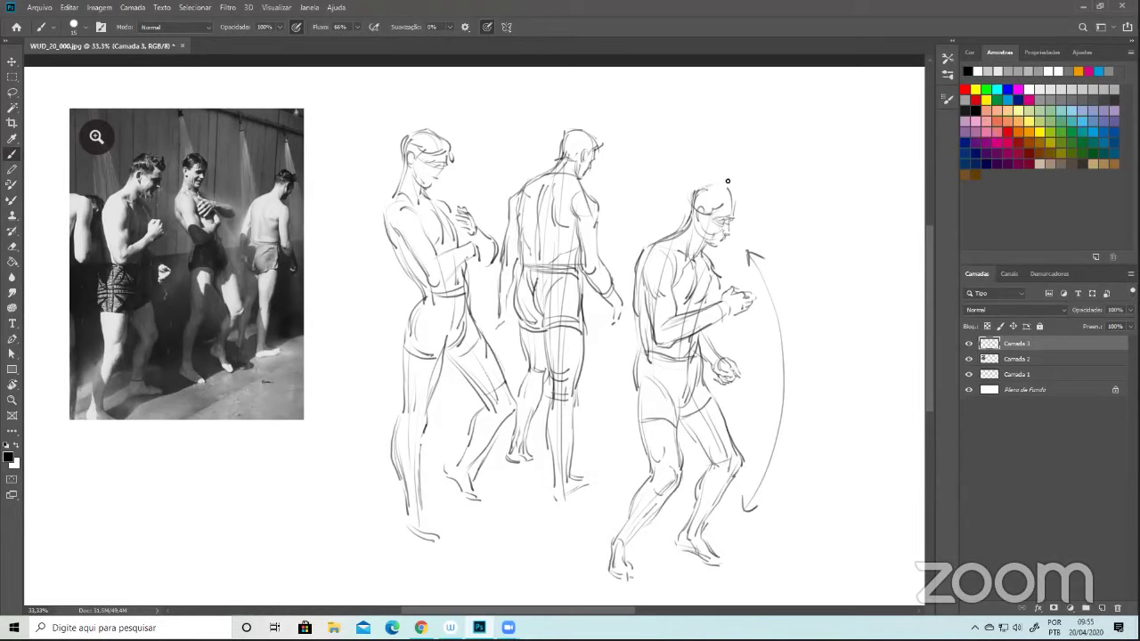
{"action": "mouse_move", "coordinate": [722, 188]}
{"action": "left_mouse_down"}
{"action": "mouse_move", "coordinate": [743, 210]}
{"action": "mouse_move", "coordinate": [722, 195]}
{"action": "left_mouse_up"}
{"action": "left_click_drag", "start_coordinate": [640, 323], "coordinate": [639, 367]}
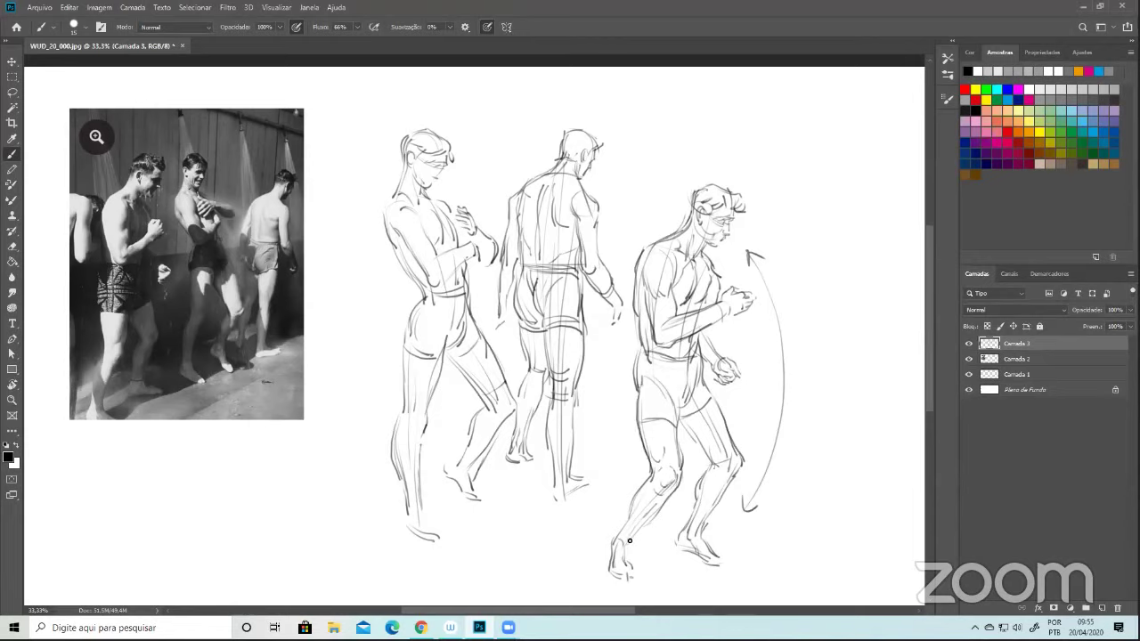
- Strengthen the third figure's shin, far knee, foot and thigh lines
{"action": "left_click_drag", "start_coordinate": [650, 514], "coordinate": [630, 540]}
{"action": "left_click_drag", "start_coordinate": [720, 465], "coordinate": [733, 460]}
{"action": "mouse_move", "coordinate": [676, 536]}
{"action": "left_mouse_down"}
{"action": "mouse_move", "coordinate": [706, 563]}
{"action": "mouse_move", "coordinate": [727, 562]}
{"action": "left_mouse_up"}
{"action": "left_click_drag", "start_coordinate": [682, 419], "coordinate": [709, 455]}
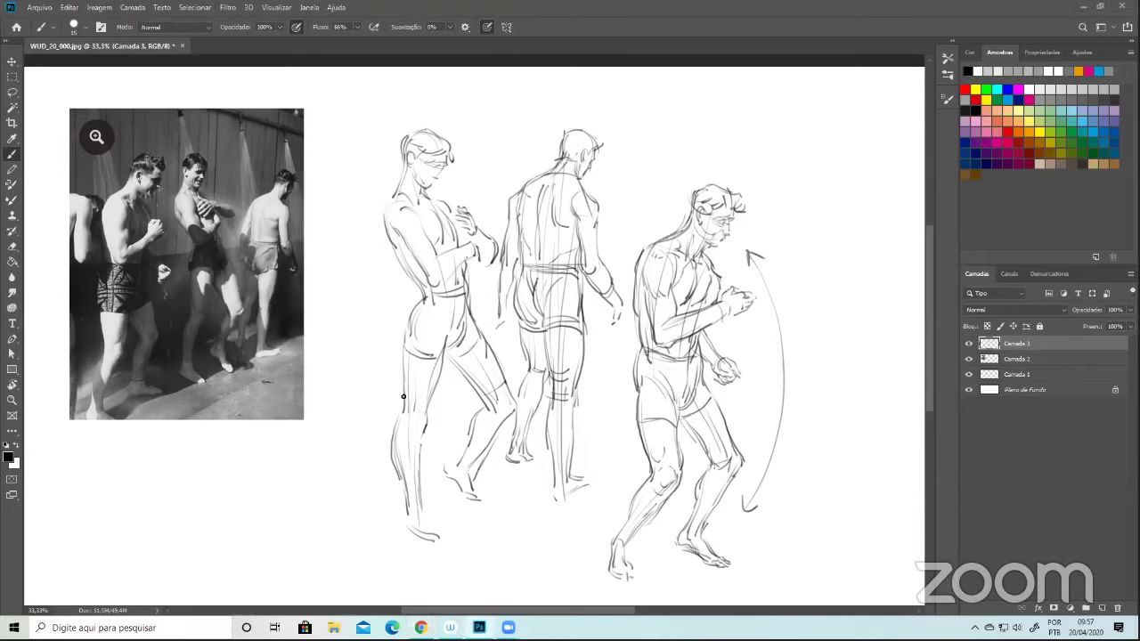
- Darken the first figure's supporting leg, hip and shorts hem contours
{"action": "left_click_drag", "start_coordinate": [405, 407], "coordinate": [395, 433]}
{"action": "left_click_drag", "start_coordinate": [405, 361], "coordinate": [419, 298]}
{"action": "left_click_drag", "start_coordinate": [457, 366], "coordinate": [482, 339]}
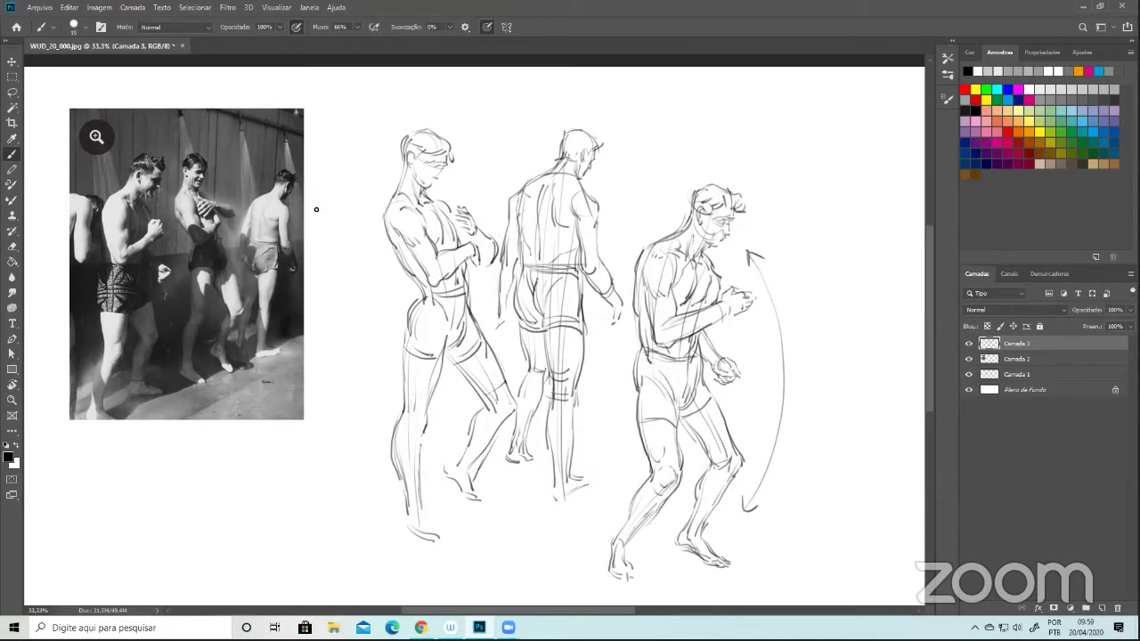
{"action": "key", "text": "a"}
{"action": "key", "text": "shift+1"}
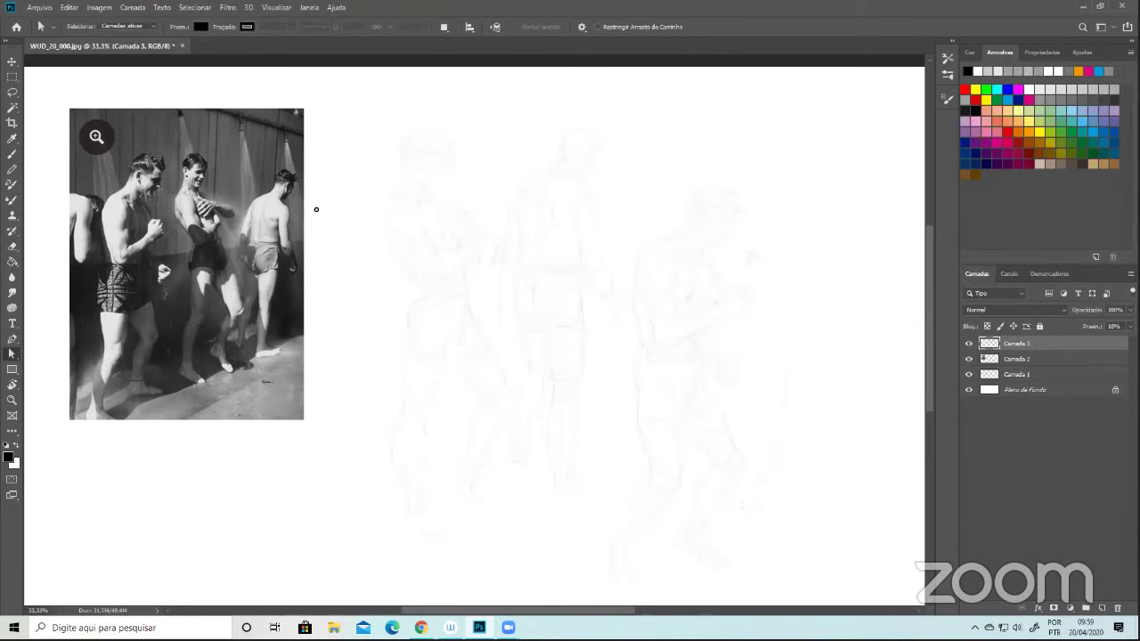
{"action": "key", "text": "shift+0"}
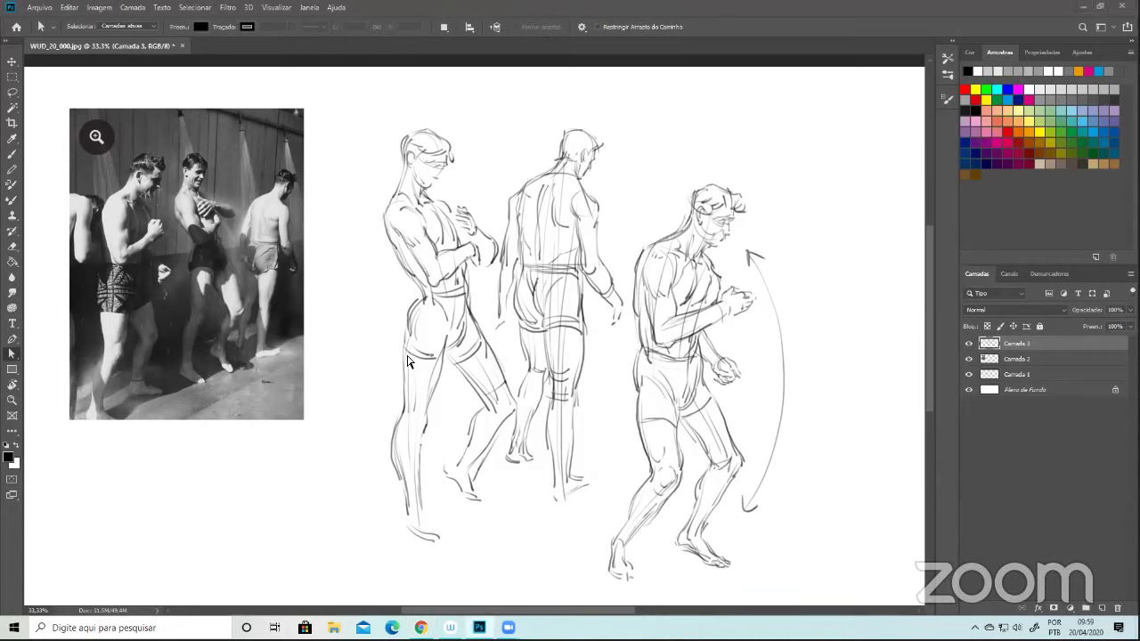
{"action": "key", "text": "b"}
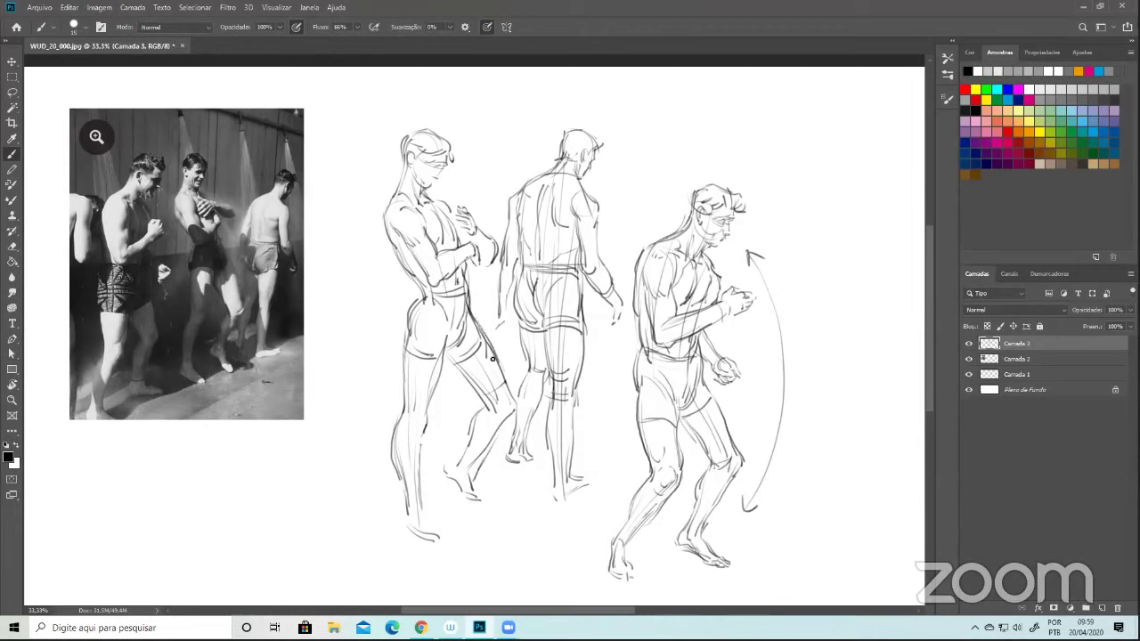
- Accent the first figure's bent knee, calf and hair, and reinforce the second figure's upper arm
{"action": "left_click_drag", "start_coordinate": [503, 399], "coordinate": [505, 399]}
{"action": "left_click_drag", "start_coordinate": [460, 454], "coordinate": [466, 441]}
{"action": "mouse_move", "coordinate": [402, 153]}
{"action": "left_mouse_down"}
{"action": "mouse_move", "coordinate": [429, 110]}
{"action": "mouse_move", "coordinate": [405, 136]}
{"action": "mouse_move", "coordinate": [429, 125]}
{"action": "mouse_move", "coordinate": [451, 145]}
{"action": "left_mouse_up"}
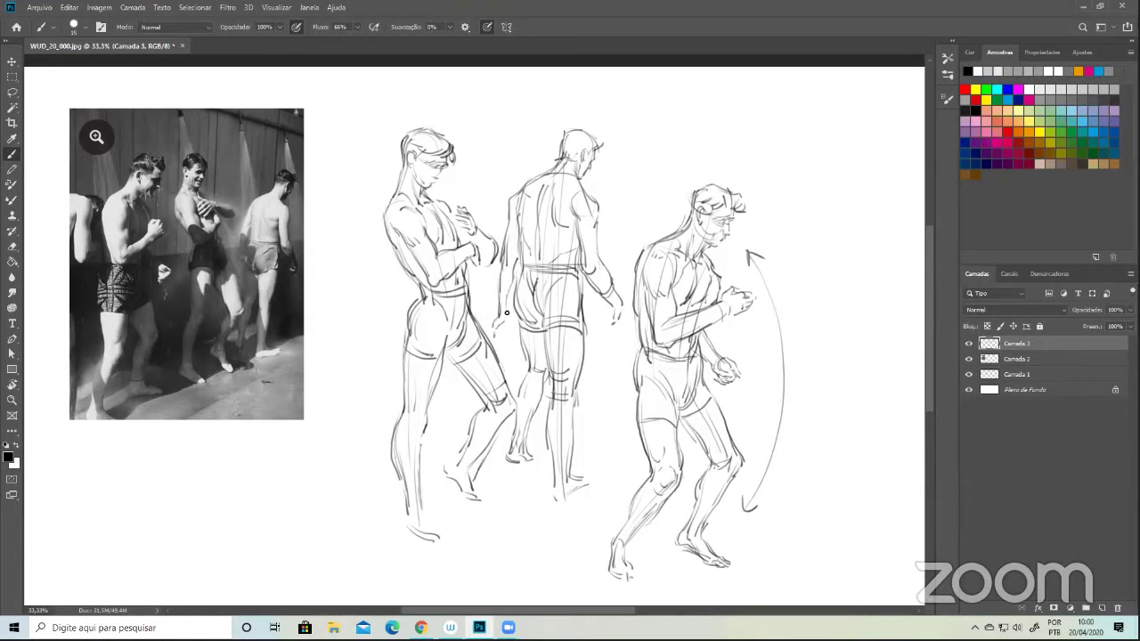
{"action": "left_click_drag", "start_coordinate": [603, 215], "coordinate": [593, 233]}
- Shade the first figure's shorts, upper thigh and chest in grey with a 70 px brush at reduced opacity
{"action": "key", "text": "bracketright"}
{"action": "key", "text": "bracketright"}
{"action": "key", "text": "bracketright"}
{"action": "key", "text": "bracketright"}
{"action": "key", "text": "bracketright"}
{"action": "key", "text": "bracketright"}
{"action": "key", "text": "bracketright"}
{"action": "mouse_move", "coordinate": [420, 313]}
{"action": "left_mouse_down"}
{"action": "mouse_move", "coordinate": [433, 357]}
{"action": "mouse_move", "coordinate": [447, 303]}
{"action": "mouse_move", "coordinate": [453, 357]}
{"action": "mouse_move", "coordinate": [469, 360]}
{"action": "mouse_move", "coordinate": [475, 336]}
{"action": "mouse_move", "coordinate": [463, 300]}
{"action": "mouse_move", "coordinate": [428, 307]}
{"action": "mouse_move", "coordinate": [417, 344]}
{"action": "mouse_move", "coordinate": [419, 329]}
{"action": "mouse_move", "coordinate": [433, 339]}
{"action": "mouse_move", "coordinate": [426, 402]}
{"action": "mouse_move", "coordinate": [459, 309]}
{"action": "mouse_move", "coordinate": [461, 237]}
{"action": "mouse_move", "coordinate": [433, 280]}
{"action": "mouse_move", "coordinate": [471, 250]}
{"action": "mouse_move", "coordinate": [445, 216]}
{"action": "mouse_move", "coordinate": [455, 244]}
{"action": "mouse_move", "coordinate": [444, 221]}
{"action": "mouse_move", "coordinate": [435, 242]}
{"action": "mouse_move", "coordinate": [424, 237]}
{"action": "mouse_move", "coordinate": [417, 198]}
{"action": "mouse_move", "coordinate": [443, 207]}
{"action": "left_mouse_up"}
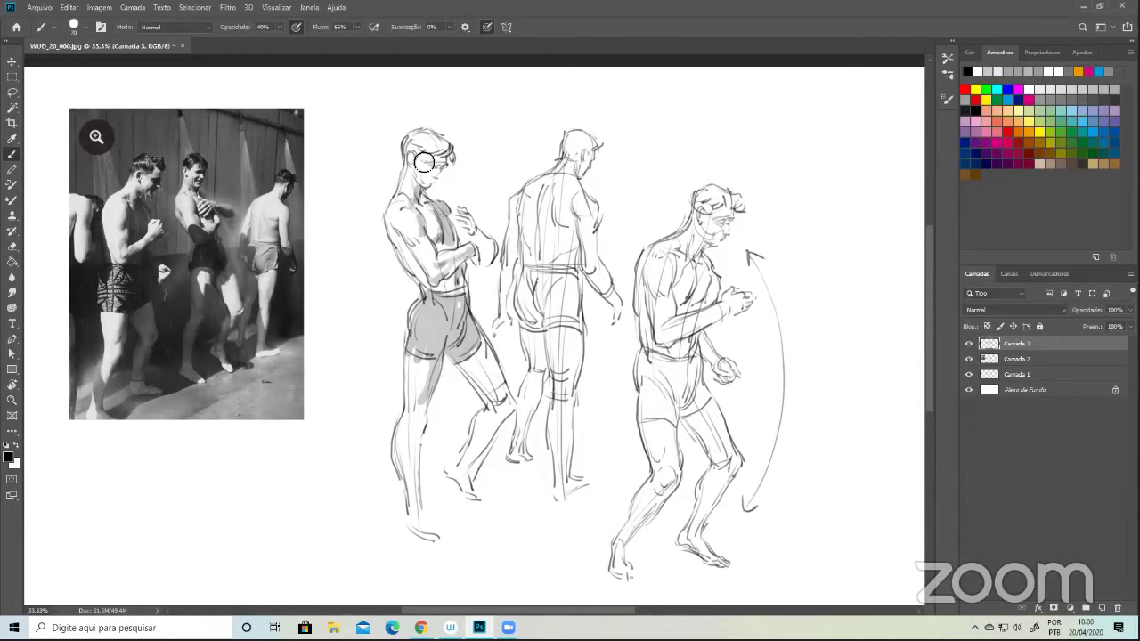
- Reduce the brush to 40 px and shade the first figure's hair and face
{"action": "key", "text": "bracketleft"}
{"action": "key", "text": "bracketleft"}
{"action": "key", "text": "bracketleft"}
{"action": "key", "text": "bracketleft"}
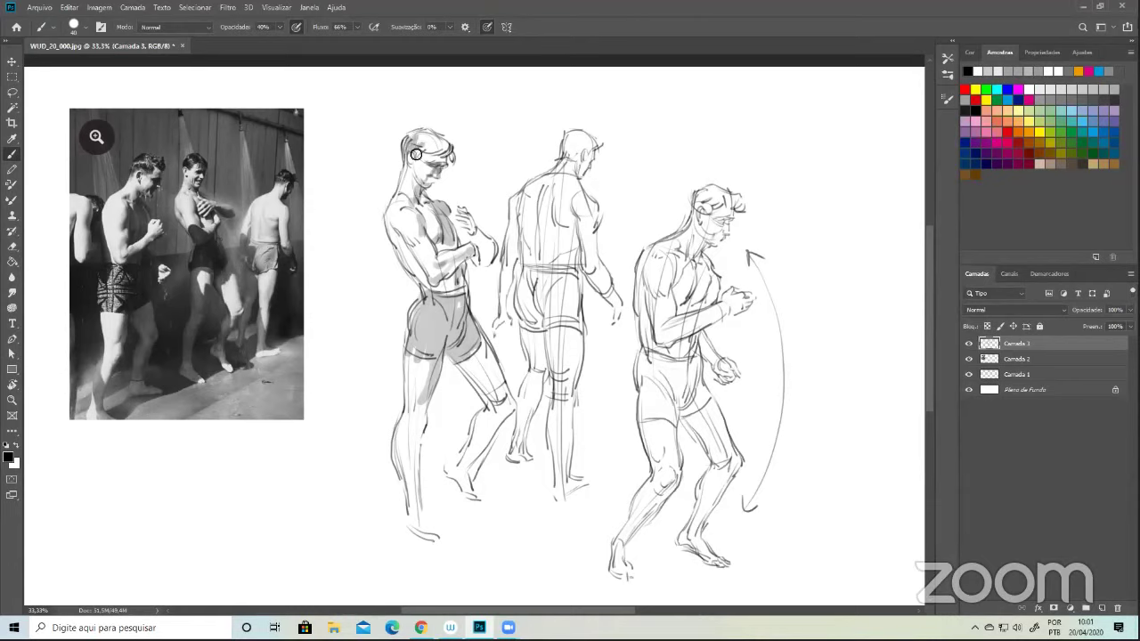
{"action": "mouse_move", "coordinate": [421, 152]}
{"action": "left_mouse_down"}
{"action": "mouse_move", "coordinate": [430, 135]}
{"action": "mouse_move", "coordinate": [448, 158]}
{"action": "left_mouse_up"}
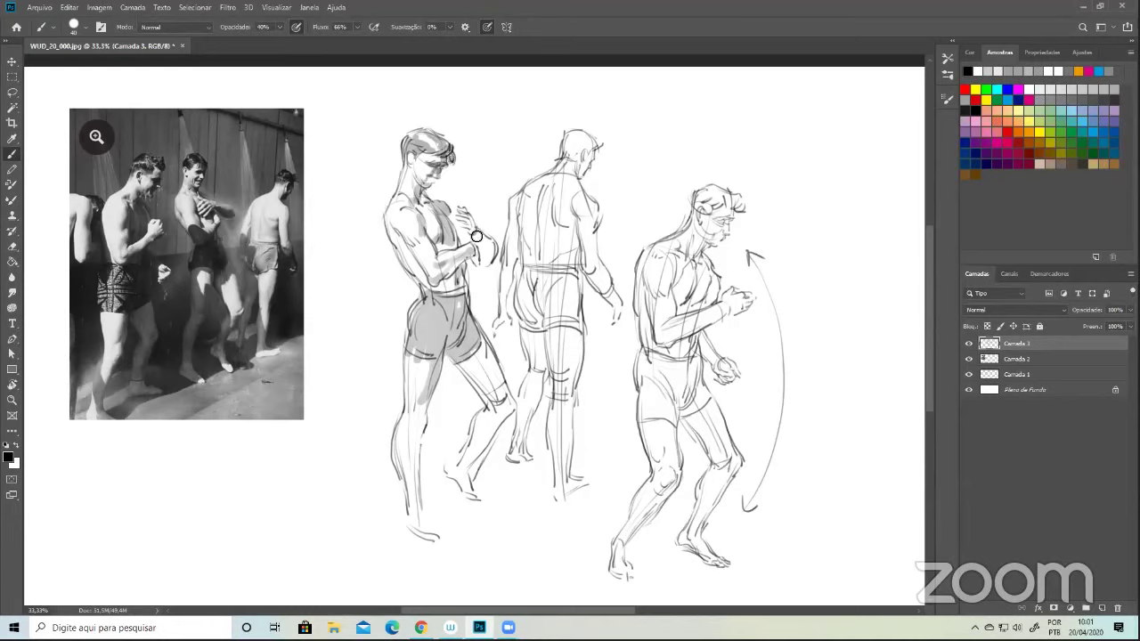
- Shade the first figure's raised hand and forearm, and fill the bent leg with grey tone
{"action": "left_click_drag", "start_coordinate": [471, 224], "coordinate": [497, 257]}
{"action": "key", "text": "]"}
{"action": "mouse_move", "coordinate": [459, 338]}
{"action": "left_mouse_down"}
{"action": "mouse_move", "coordinate": [476, 376]}
{"action": "mouse_move", "coordinate": [462, 362]}
{"action": "mouse_move", "coordinate": [495, 402]}
{"action": "mouse_move", "coordinate": [470, 366]}
{"action": "mouse_move", "coordinate": [493, 390]}
{"action": "mouse_move", "coordinate": [474, 353]}
{"action": "mouse_move", "coordinate": [506, 399]}
{"action": "mouse_move", "coordinate": [479, 346]}
{"action": "mouse_move", "coordinate": [506, 388]}
{"action": "mouse_move", "coordinate": [490, 349]}
{"action": "mouse_move", "coordinate": [515, 414]}
{"action": "mouse_move", "coordinate": [507, 421]}
{"action": "mouse_move", "coordinate": [514, 387]}
{"action": "mouse_move", "coordinate": [472, 439]}
{"action": "mouse_move", "coordinate": [487, 410]}
{"action": "mouse_move", "coordinate": [480, 442]}
{"action": "mouse_move", "coordinate": [509, 401]}
{"action": "mouse_move", "coordinate": [473, 457]}
{"action": "left_mouse_up"}
- Shade both sides of the second figure's shorts with grey tone
{"action": "key", "text": "["}
{"action": "key", "text": "["}
{"action": "key", "text": "["}
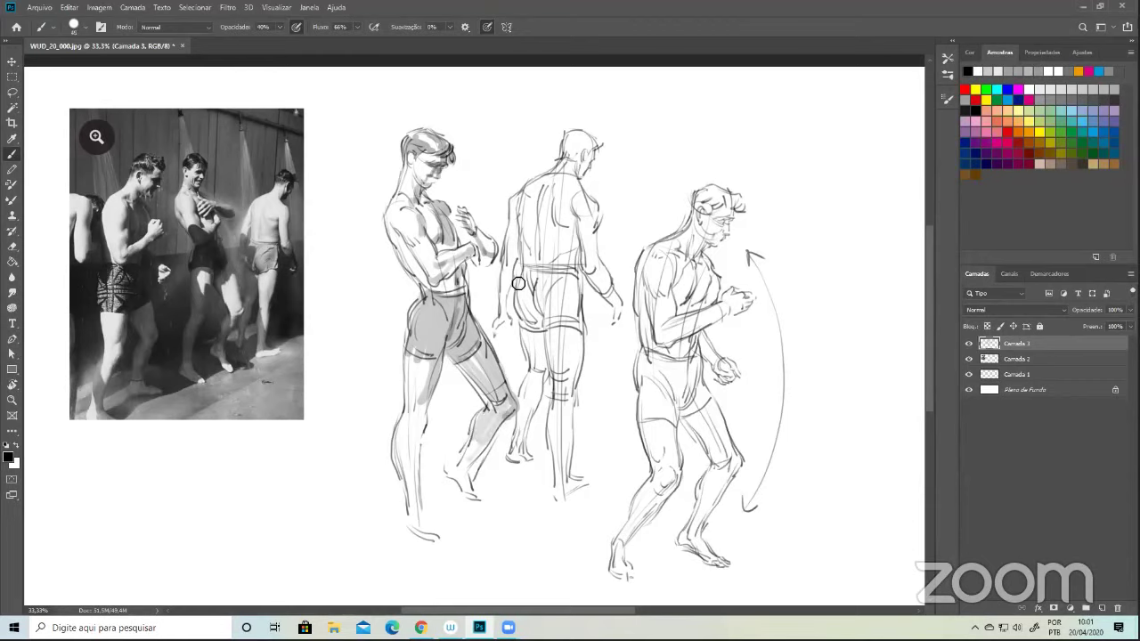
{"action": "mouse_move", "coordinate": [531, 321]}
{"action": "left_mouse_down"}
{"action": "mouse_move", "coordinate": [524, 284]}
{"action": "mouse_move", "coordinate": [542, 319]}
{"action": "mouse_move", "coordinate": [527, 322]}
{"action": "mouse_move", "coordinate": [534, 332]}
{"action": "mouse_move", "coordinate": [539, 306]}
{"action": "left_mouse_up"}
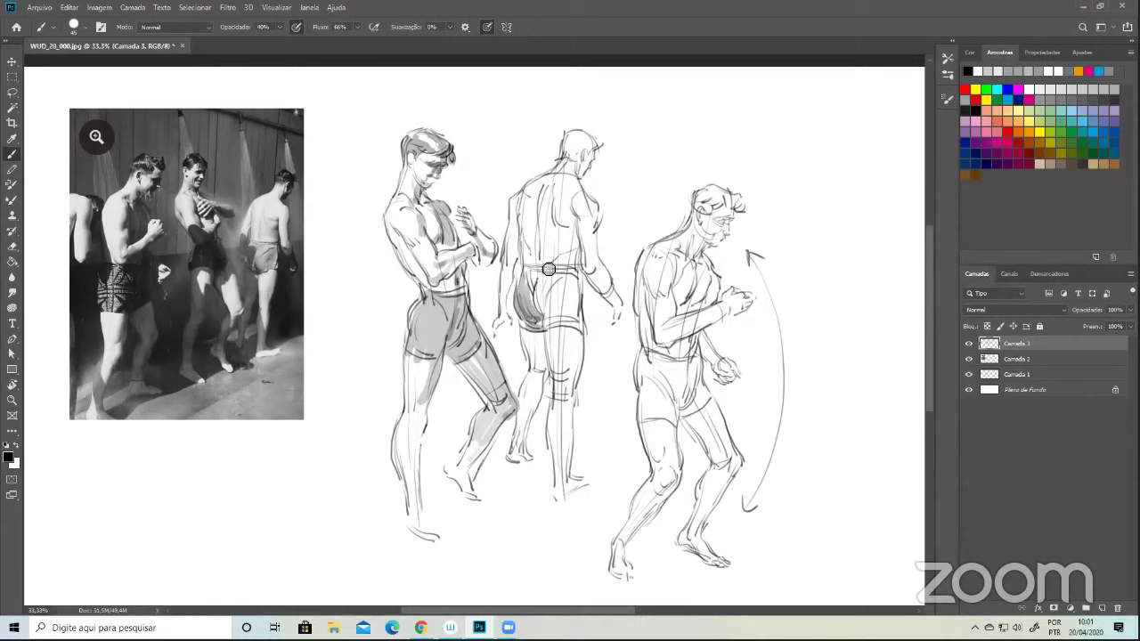
{"action": "mouse_move", "coordinate": [540, 281]}
{"action": "left_mouse_down"}
{"action": "mouse_move", "coordinate": [544, 316]}
{"action": "mouse_move", "coordinate": [550, 275]}
{"action": "mouse_move", "coordinate": [550, 321]}
{"action": "mouse_move", "coordinate": [558, 275]}
{"action": "mouse_move", "coordinate": [564, 315]}
{"action": "mouse_move", "coordinate": [573, 282]}
{"action": "mouse_move", "coordinate": [579, 312]}
{"action": "mouse_move", "coordinate": [576, 281]}
{"action": "mouse_move", "coordinate": [532, 276]}
{"action": "mouse_move", "coordinate": [550, 295]}
{"action": "mouse_move", "coordinate": [573, 324]}
{"action": "left_mouse_up"}
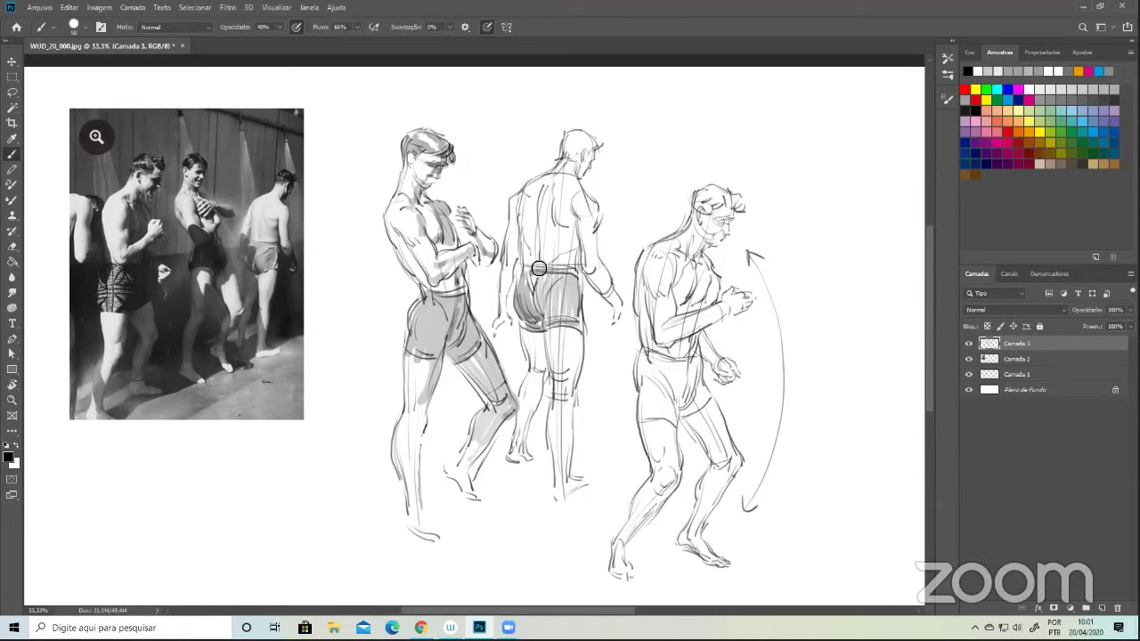
- Shade the second figure's face, back, forearm and upper thighs, adjusting the brush size for each area
{"action": "mouse_move", "coordinate": [543, 223]}
{"action": "left_mouse_down"}
{"action": "mouse_move", "coordinate": [546, 188]}
{"action": "mouse_move", "coordinate": [560, 231]}
{"action": "mouse_move", "coordinate": [580, 231]}
{"action": "mouse_move", "coordinate": [559, 255]}
{"action": "mouse_move", "coordinate": [576, 243]}
{"action": "mouse_move", "coordinate": [575, 263]}
{"action": "mouse_move", "coordinate": [593, 198]}
{"action": "mouse_move", "coordinate": [592, 277]}
{"action": "mouse_move", "coordinate": [612, 302]}
{"action": "mouse_move", "coordinate": [598, 268]}
{"action": "mouse_move", "coordinate": [617, 295]}
{"action": "left_mouse_up"}
{"action": "key", "text": "bracketleft"}
{"action": "key", "text": "bracketleft"}
{"action": "key", "text": "bracketleft"}
{"action": "key", "text": "bracketright"}
{"action": "key", "text": "bracketright"}
{"action": "key", "text": "bracketright"}
{"action": "mouse_move", "coordinate": [580, 241]}
{"action": "left_mouse_down"}
{"action": "mouse_move", "coordinate": [577, 267]}
{"action": "mouse_move", "coordinate": [551, 246]}
{"action": "mouse_move", "coordinate": [576, 247]}
{"action": "mouse_move", "coordinate": [579, 234]}
{"action": "left_mouse_up"}
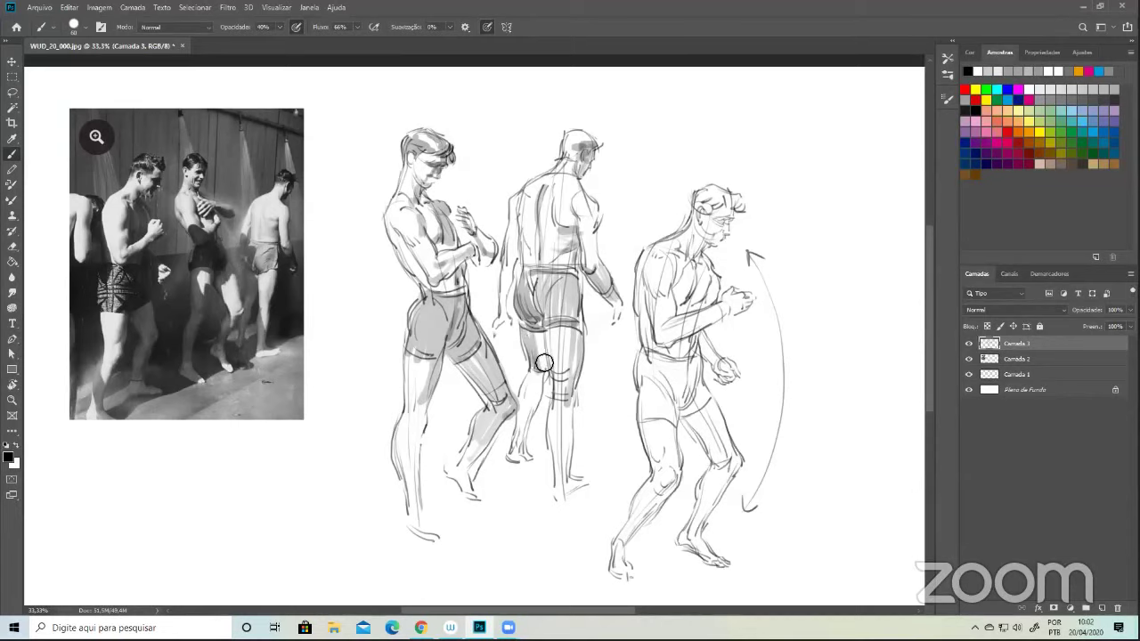
- Shade the second figure's rear leg down to the foot and the hanging arm beside the torso
{"action": "left_click_drag", "start_coordinate": [528, 383], "coordinate": [519, 424]}
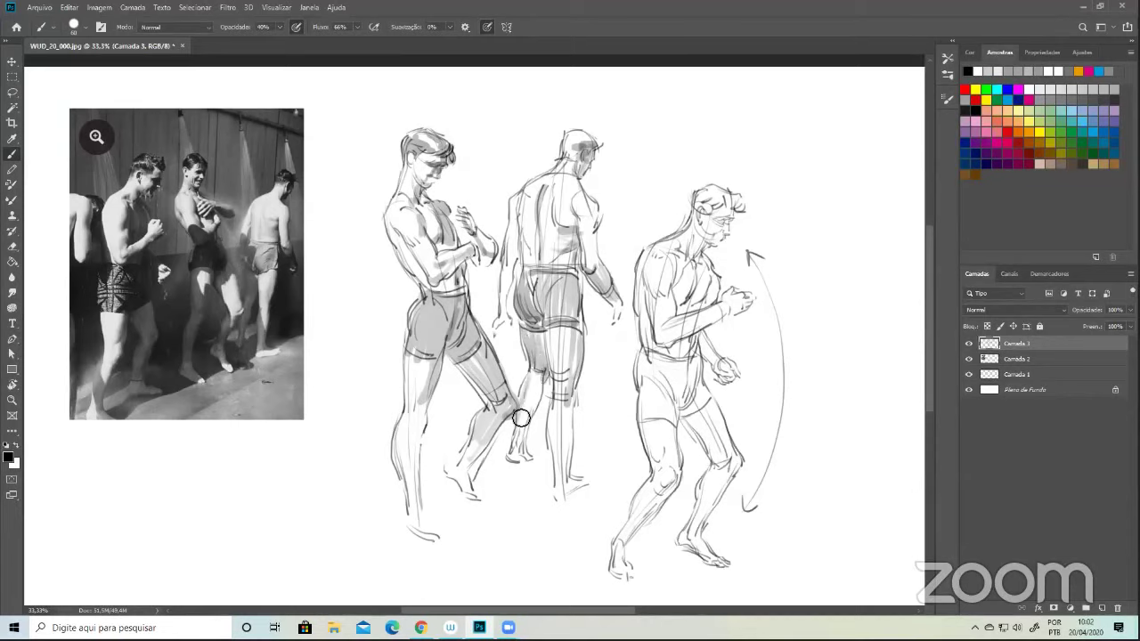
{"action": "left_click_drag", "start_coordinate": [539, 374], "coordinate": [519, 448]}
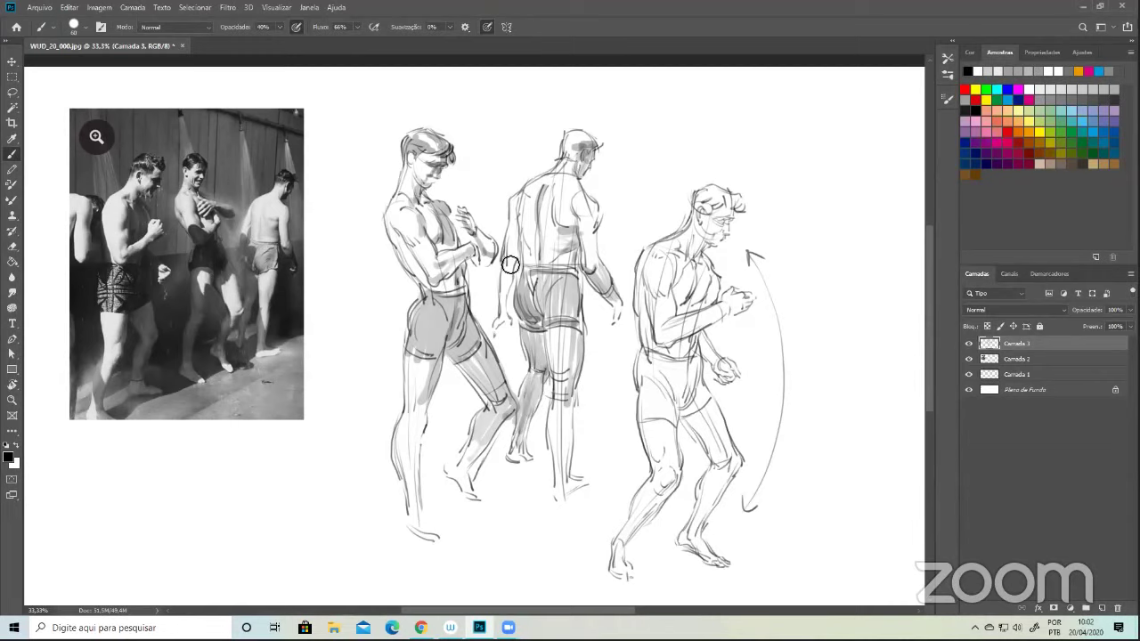
{"action": "left_click_drag", "start_coordinate": [512, 267], "coordinate": [508, 297]}
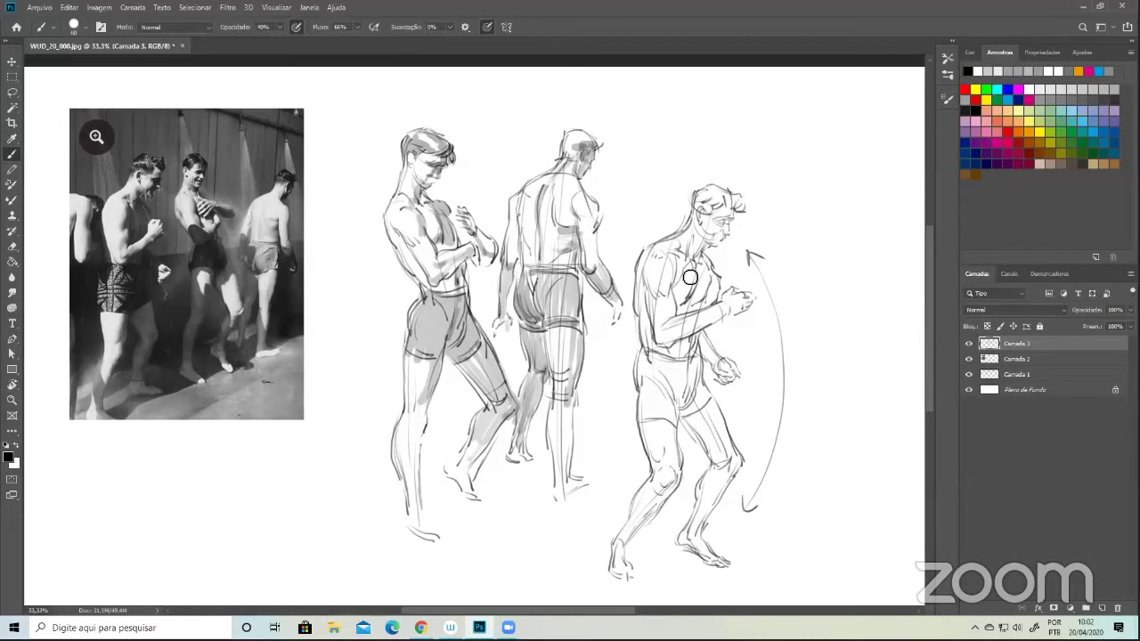
- Shade the third figure's chest, abdomen and shorts with grey tone, adding the patterned marks on the near side of the shorts
{"action": "mouse_move", "coordinate": [678, 272]}
{"action": "left_mouse_down"}
{"action": "mouse_move", "coordinate": [664, 297]}
{"action": "mouse_move", "coordinate": [672, 268]}
{"action": "mouse_move", "coordinate": [685, 278]}
{"action": "mouse_move", "coordinate": [680, 300]}
{"action": "mouse_move", "coordinate": [690, 296]}
{"action": "mouse_move", "coordinate": [682, 265]}
{"action": "mouse_move", "coordinate": [674, 290]}
{"action": "mouse_move", "coordinate": [690, 273]}
{"action": "mouse_move", "coordinate": [681, 304]}
{"action": "mouse_move", "coordinate": [696, 265]}
{"action": "mouse_move", "coordinate": [691, 305]}
{"action": "mouse_move", "coordinate": [703, 268]}
{"action": "mouse_move", "coordinate": [692, 308]}
{"action": "mouse_move", "coordinate": [707, 269]}
{"action": "mouse_move", "coordinate": [703, 295]}
{"action": "mouse_move", "coordinate": [714, 292]}
{"action": "mouse_move", "coordinate": [685, 236]}
{"action": "mouse_move", "coordinate": [682, 253]}
{"action": "mouse_move", "coordinate": [692, 239]}
{"action": "mouse_move", "coordinate": [701, 264]}
{"action": "mouse_move", "coordinate": [718, 237]}
{"action": "left_mouse_up"}
{"action": "mouse_move", "coordinate": [687, 294]}
{"action": "left_mouse_down"}
{"action": "mouse_move", "coordinate": [677, 308]}
{"action": "mouse_move", "coordinate": [688, 307]}
{"action": "left_mouse_up"}
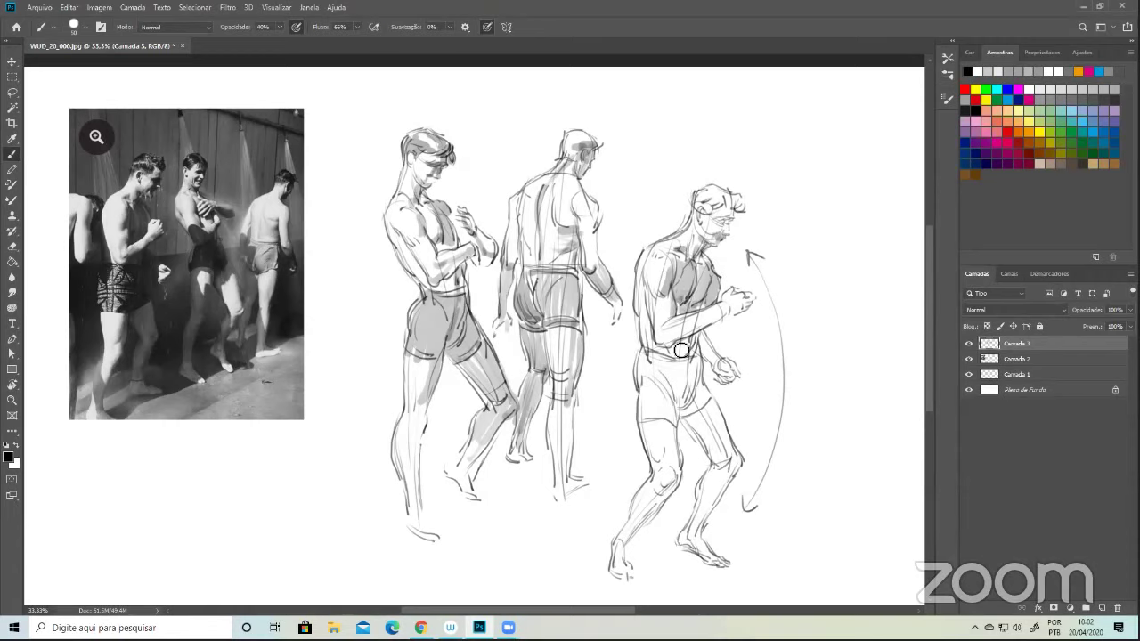
{"action": "mouse_move", "coordinate": [677, 343]}
{"action": "left_mouse_down"}
{"action": "mouse_move", "coordinate": [690, 341]}
{"action": "mouse_move", "coordinate": [659, 330]}
{"action": "mouse_move", "coordinate": [710, 321]}
{"action": "mouse_move", "coordinate": [703, 358]}
{"action": "mouse_move", "coordinate": [712, 353]}
{"action": "left_mouse_up"}
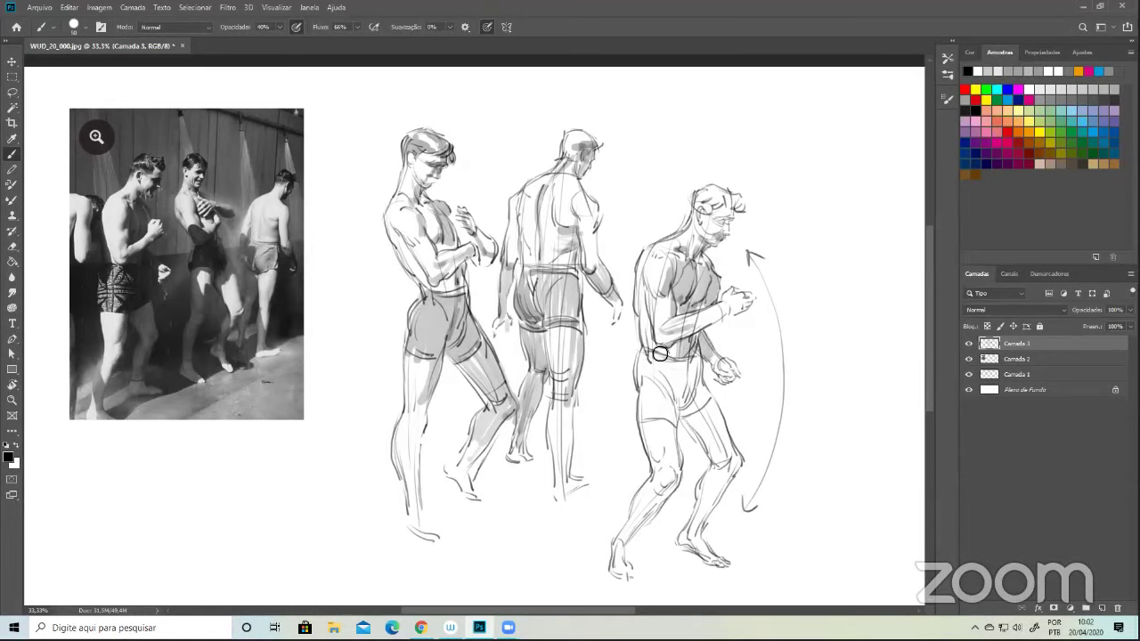
{"action": "mouse_move", "coordinate": [663, 392]}
{"action": "left_mouse_down"}
{"action": "mouse_move", "coordinate": [677, 390]}
{"action": "mouse_move", "coordinate": [685, 359]}
{"action": "mouse_move", "coordinate": [687, 396]}
{"action": "mouse_move", "coordinate": [665, 414]}
{"action": "mouse_move", "coordinate": [667, 403]}
{"action": "mouse_move", "coordinate": [702, 418]}
{"action": "mouse_move", "coordinate": [682, 408]}
{"action": "mouse_move", "coordinate": [694, 427]}
{"action": "mouse_move", "coordinate": [697, 401]}
{"action": "mouse_move", "coordinate": [710, 408]}
{"action": "left_mouse_up"}
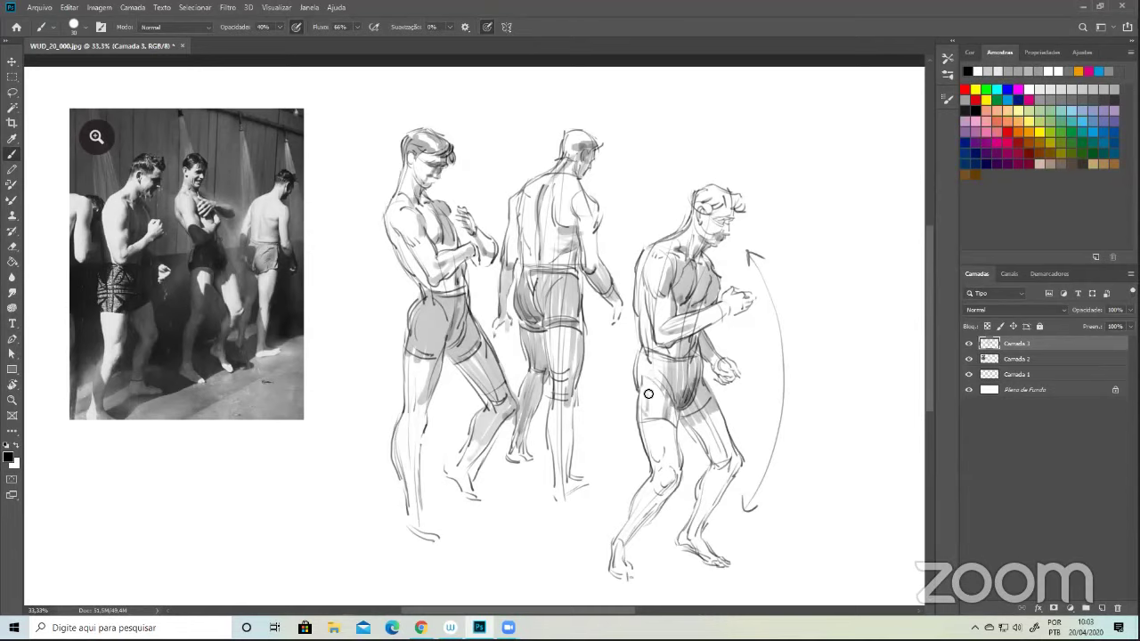
{"action": "mouse_move", "coordinate": [656, 401]}
{"action": "left_mouse_down"}
{"action": "mouse_move", "coordinate": [656, 411]}
{"action": "mouse_move", "coordinate": [662, 391]}
{"action": "left_mouse_up"}
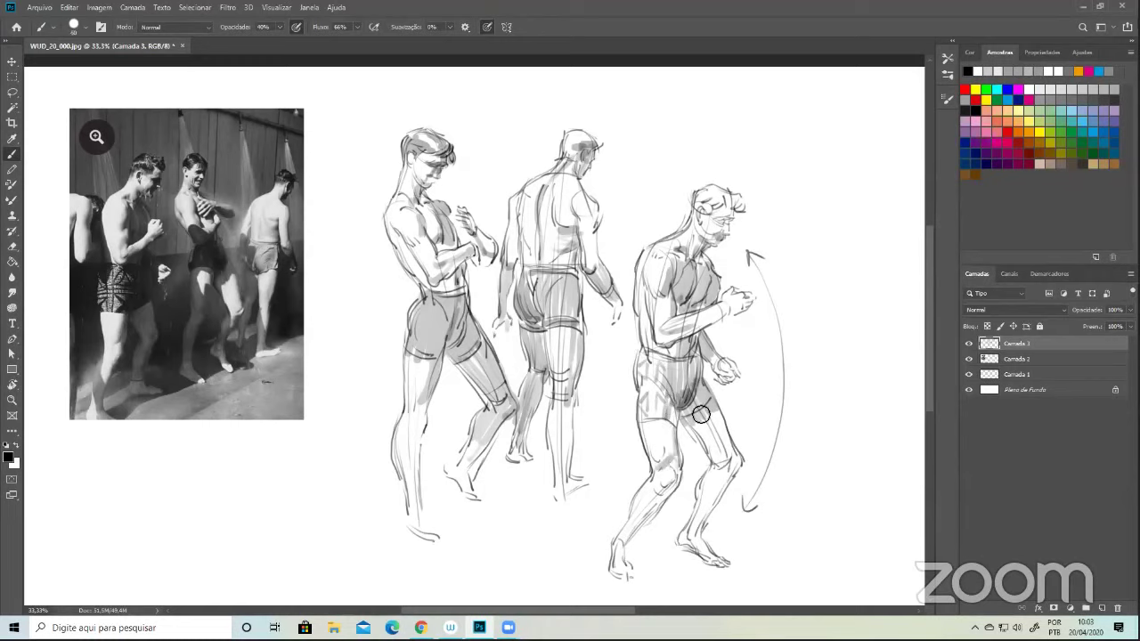
- Shade the third figure's forward leg from thigh to calf and the shadow areas of the face
{"action": "mouse_move", "coordinate": [692, 418]}
{"action": "left_mouse_down"}
{"action": "mouse_move", "coordinate": [726, 460]}
{"action": "mouse_move", "coordinate": [719, 425]}
{"action": "mouse_move", "coordinate": [736, 469]}
{"action": "mouse_move", "coordinate": [718, 498]}
{"action": "mouse_move", "coordinate": [733, 473]}
{"action": "mouse_move", "coordinate": [715, 471]}
{"action": "left_mouse_up"}
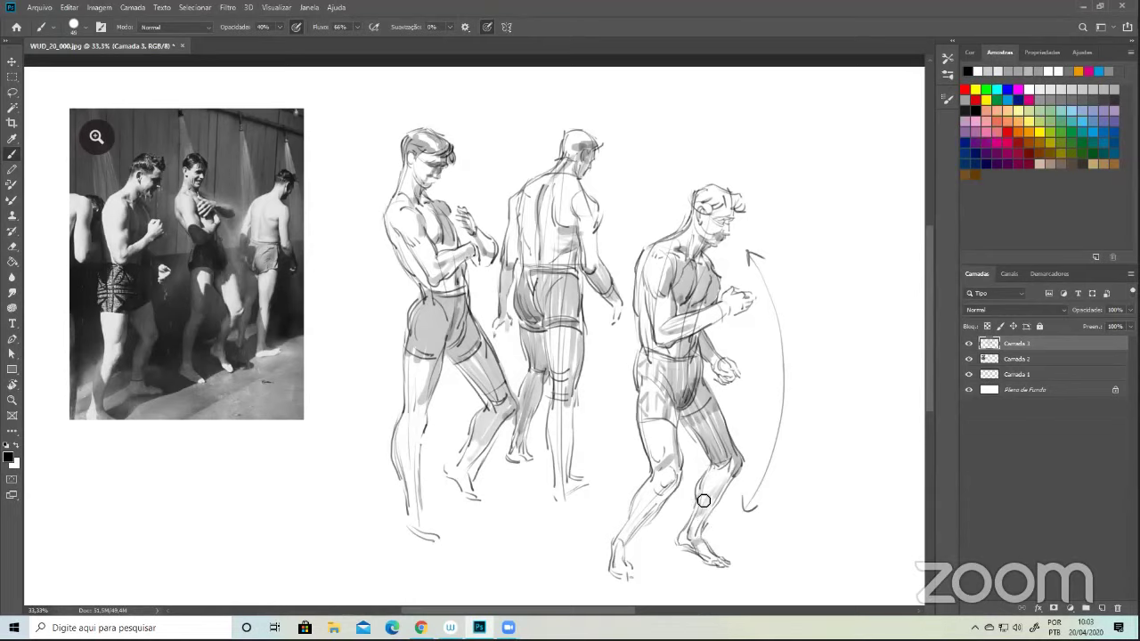
{"action": "left_click_drag", "start_coordinate": [702, 507], "coordinate": [723, 476]}
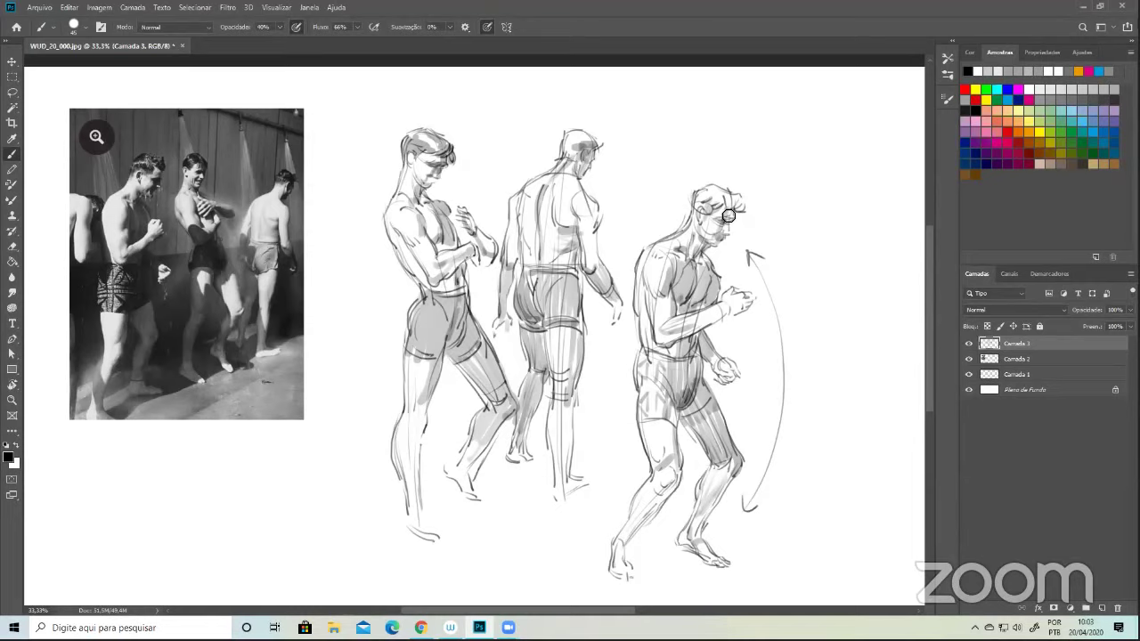
{"action": "left_click_drag", "start_coordinate": [728, 211], "coordinate": [728, 226]}
- Hide the reference photo layer Camada 2 and place it below the sketch layer Camada 1
{"action": "left_click", "coordinate": [969, 359]}
{"action": "left_click", "coordinate": [1034, 359]}
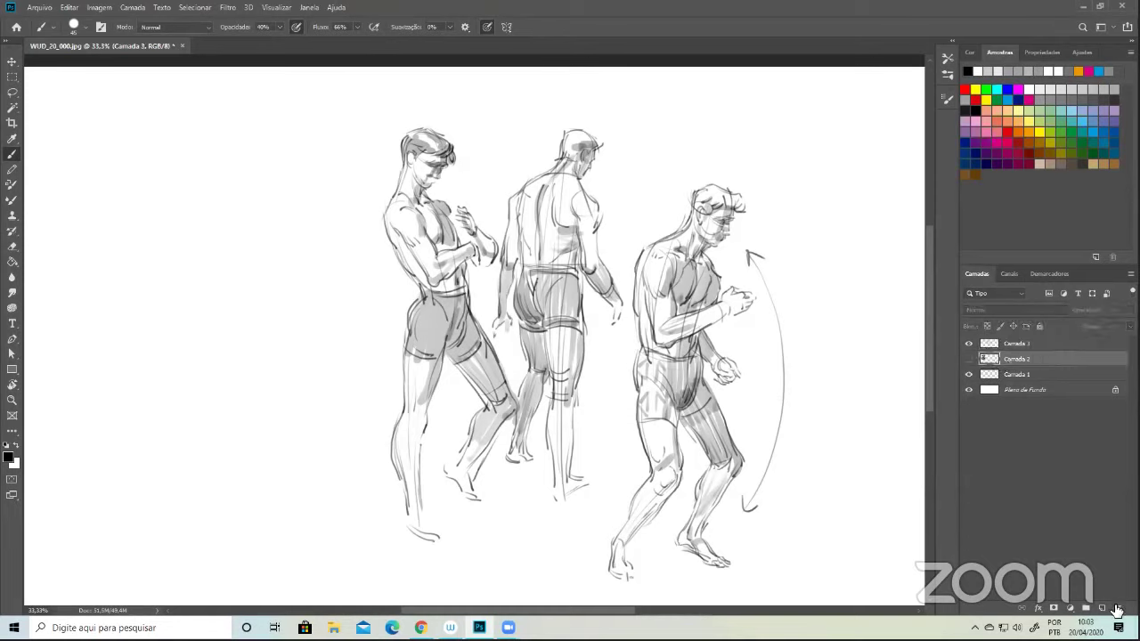
{"action": "left_click", "coordinate": [1117, 608]}
{"action": "left_click_drag", "start_coordinate": [1015, 360], "coordinate": [1014, 376]}
{"action": "left_click", "coordinate": [1016, 358]}
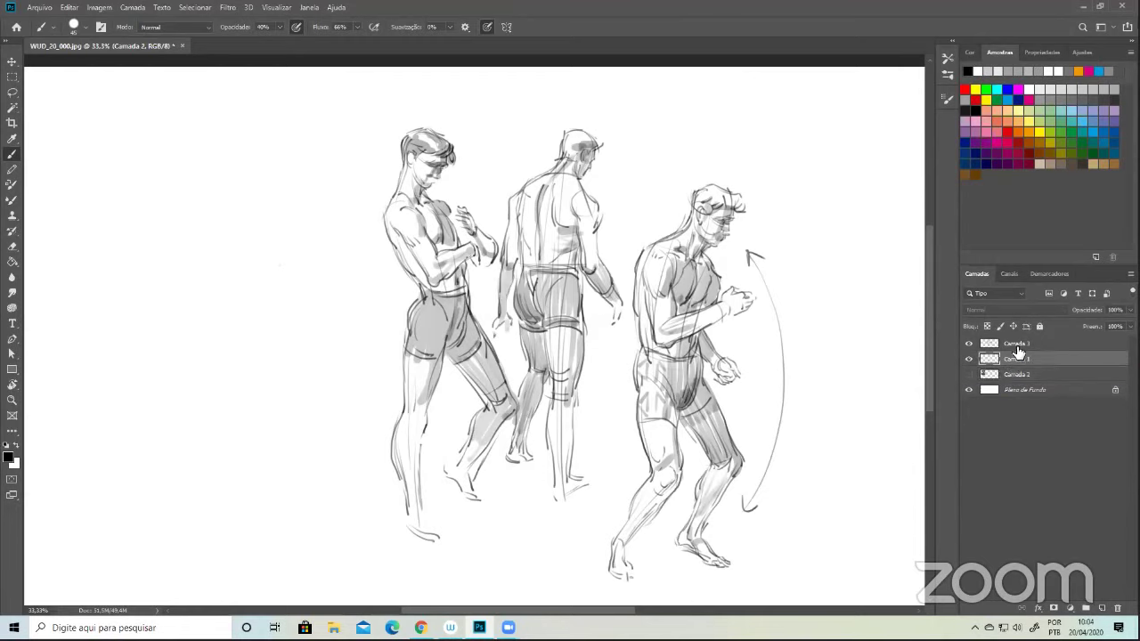
- Merge the sketch layer Camada 1 and the shading layer Camada 3 into one layer
{"action": "left_click", "coordinate": [1013, 345], "text": "shift"}
{"action": "key", "text": "z"}
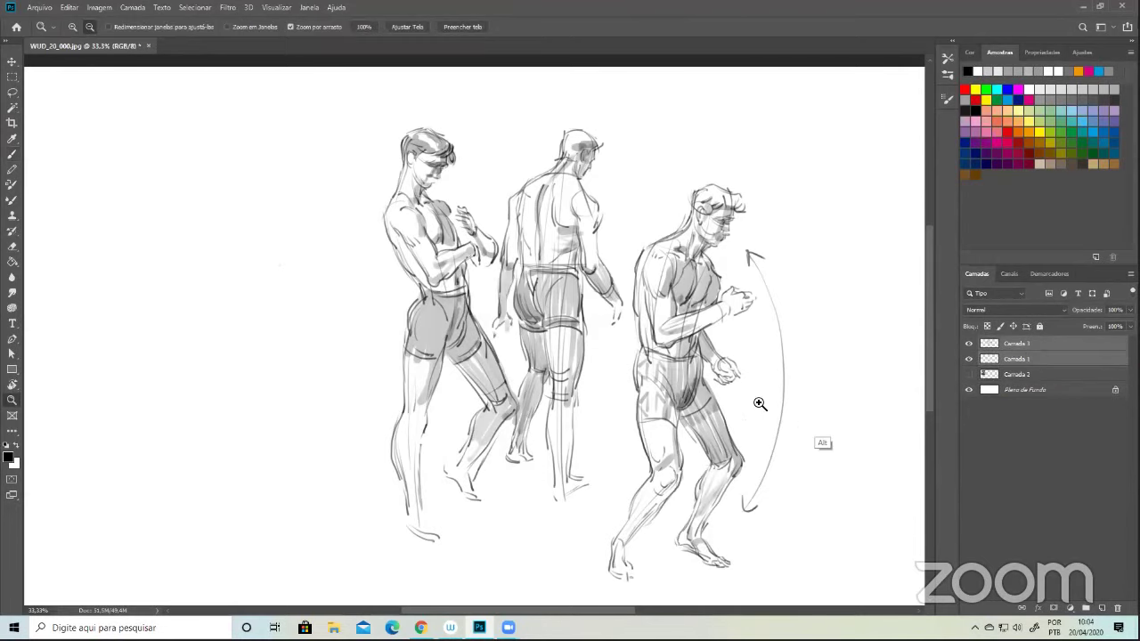
{"action": "left_click", "coordinate": [713, 440], "text": "alt"}
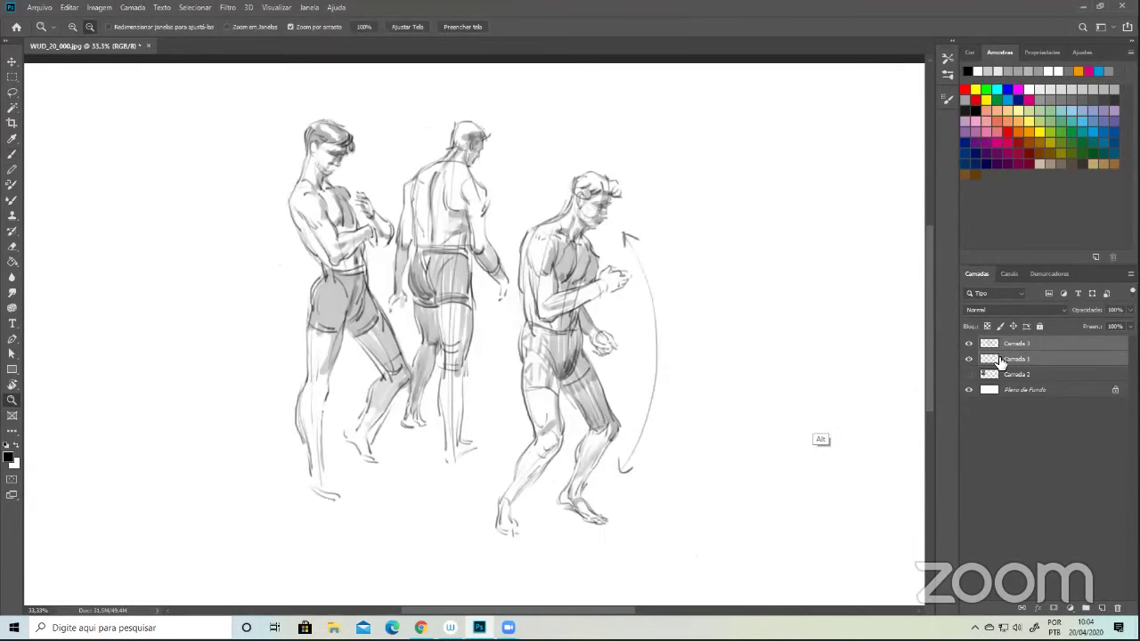
{"action": "key", "text": "ctrl+e"}
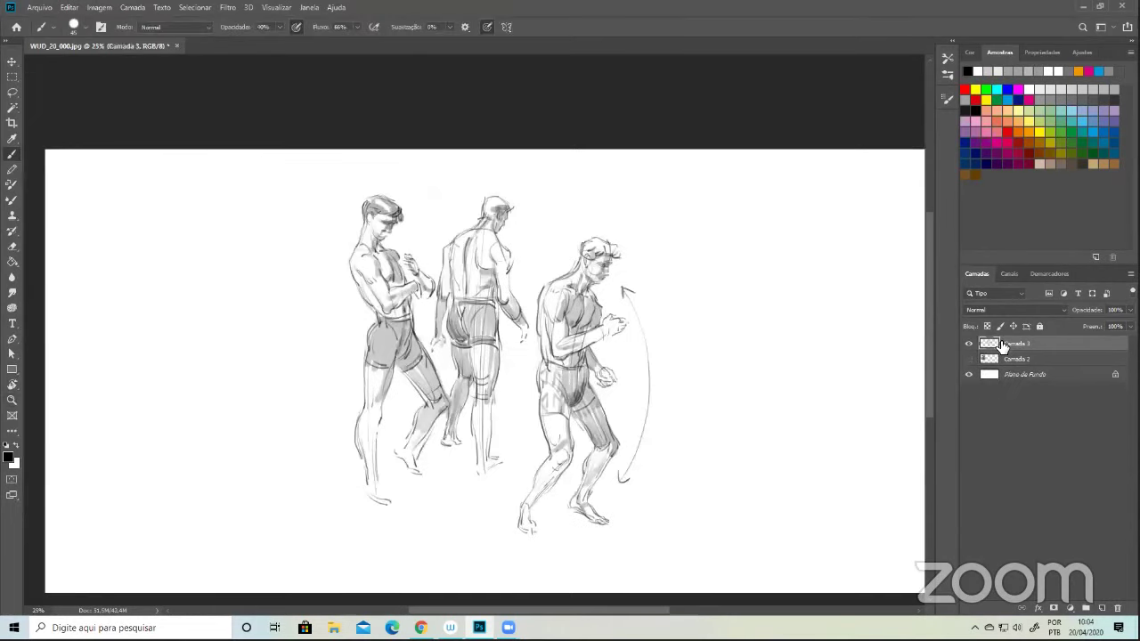
- Scale the merged drawing of three men to about 87.6% and move it to the upper left of the canvas
{"action": "key", "text": "ctrl+t"}
{"action": "mouse_move", "coordinate": [623, 521]}
{"action": "left_mouse_down"}
{"action": "mouse_move", "coordinate": [576, 478]}
{"action": "mouse_move", "coordinate": [435, 433]}
{"action": "left_mouse_up"}
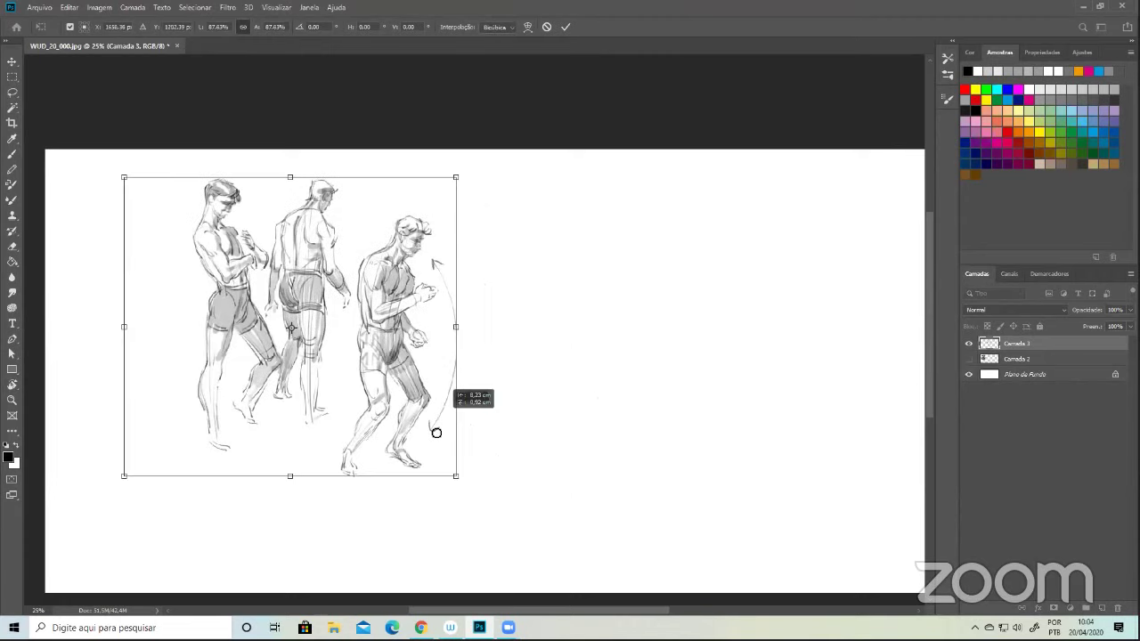
{"action": "key", "text": "Return"}
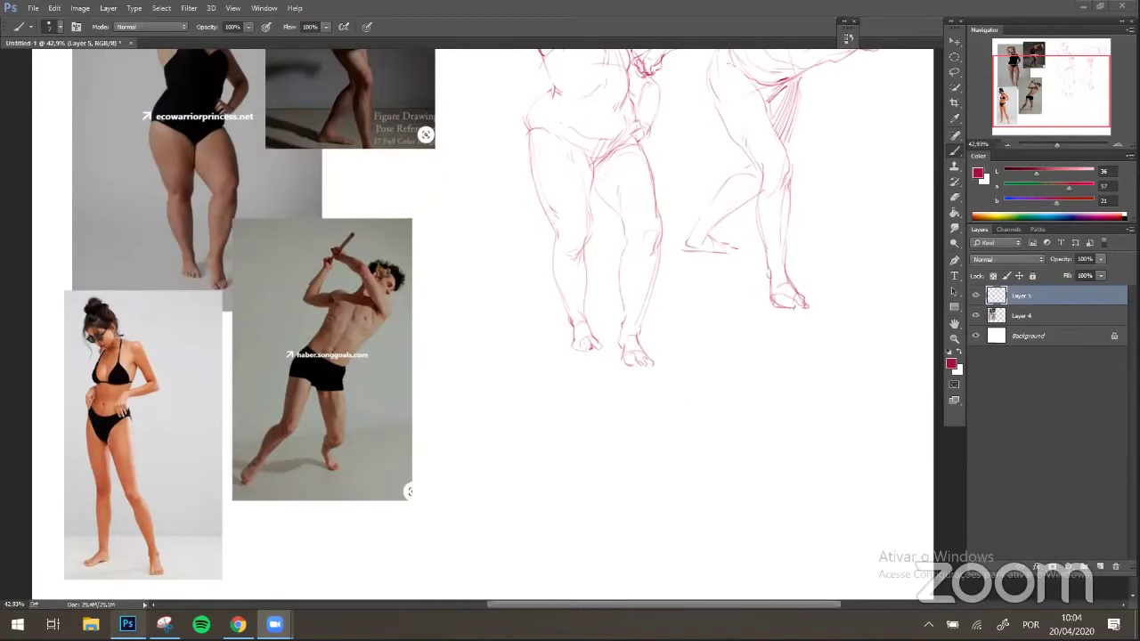
- Strengthen the contour of the bending man's rear lower leg in the red sketch
{"action": "left_click_drag", "start_coordinate": [559, 392], "coordinate": [588, 404]}
{"action": "left_click_drag", "start_coordinate": [539, 312], "coordinate": [468, 536]}
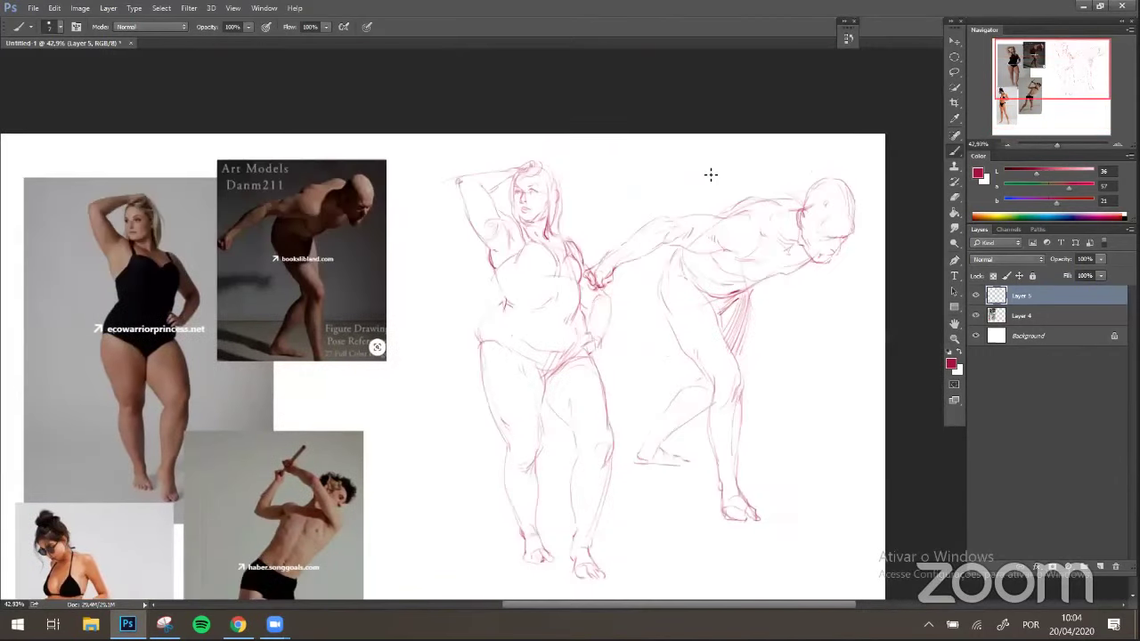
{"action": "left_click_drag", "start_coordinate": [651, 246], "coordinate": [668, 220]}
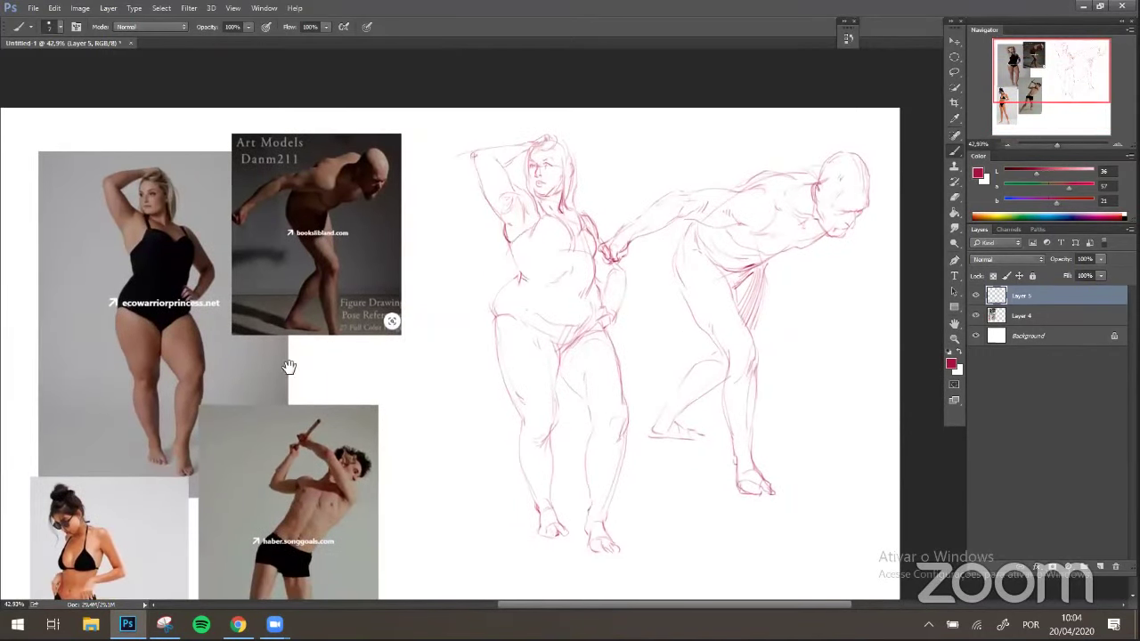
{"action": "left_click_drag", "start_coordinate": [288, 366], "coordinate": [311, 308]}
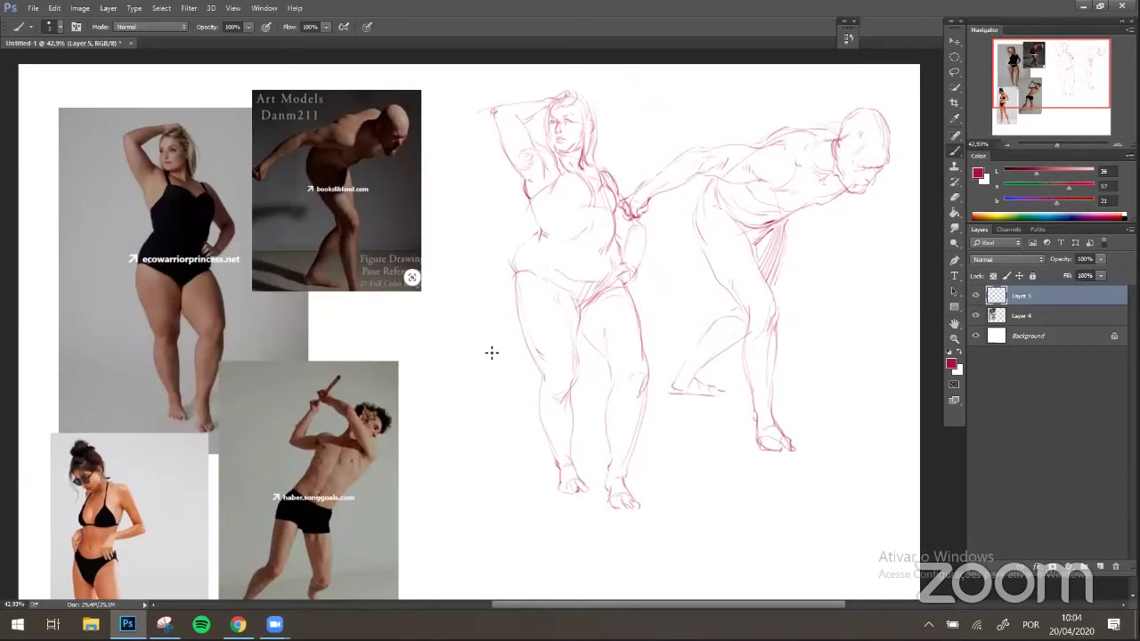
{"action": "left_click_drag", "start_coordinate": [537, 400], "coordinate": [507, 419]}
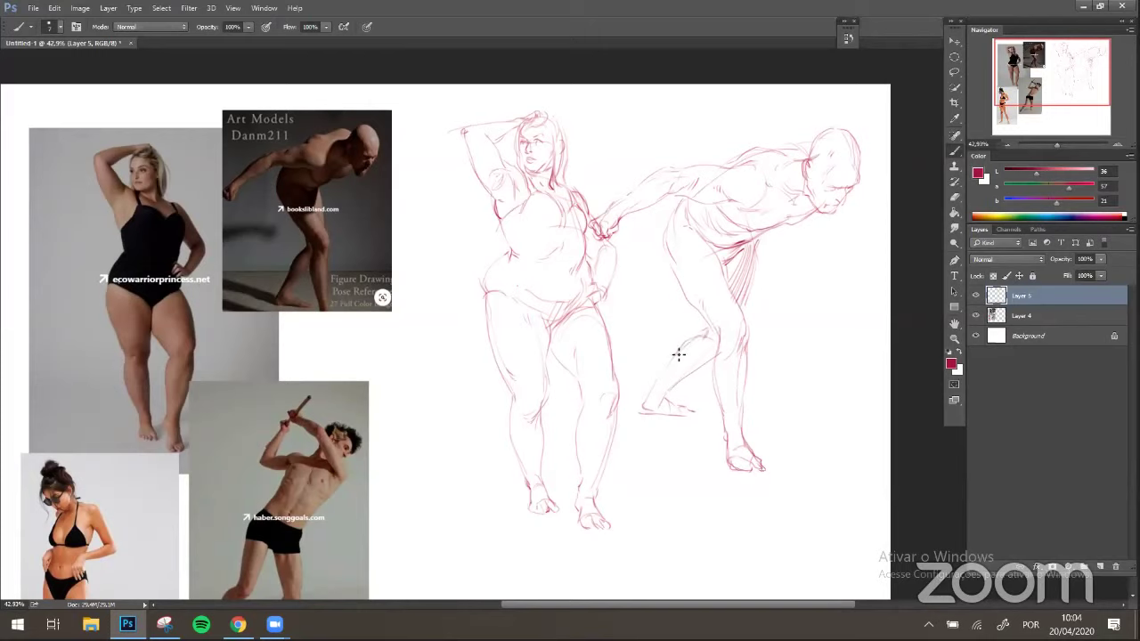
{"action": "left_click_drag", "start_coordinate": [700, 336], "coordinate": [661, 381]}
{"action": "left_click_drag", "start_coordinate": [806, 286], "coordinate": [827, 241]}
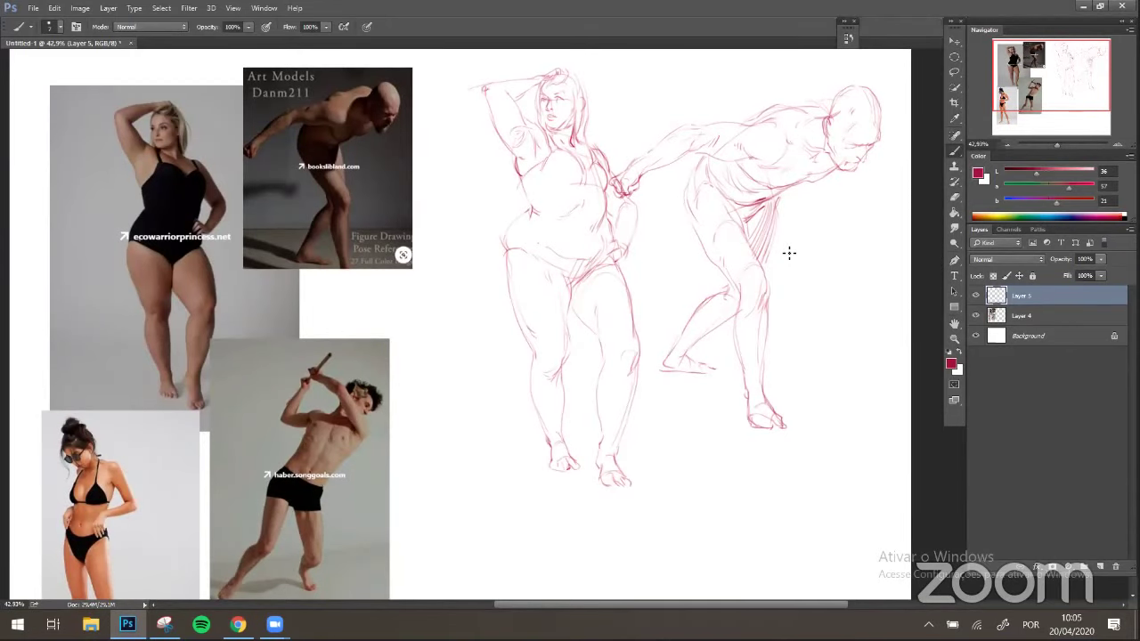
- Sketch the first light torso and hip lines of the woman in sunglasses, below and beside the standing figure
{"action": "scroll", "coordinate": [692, 273], "scroll_direction": "down", "scroll_amount": 1}
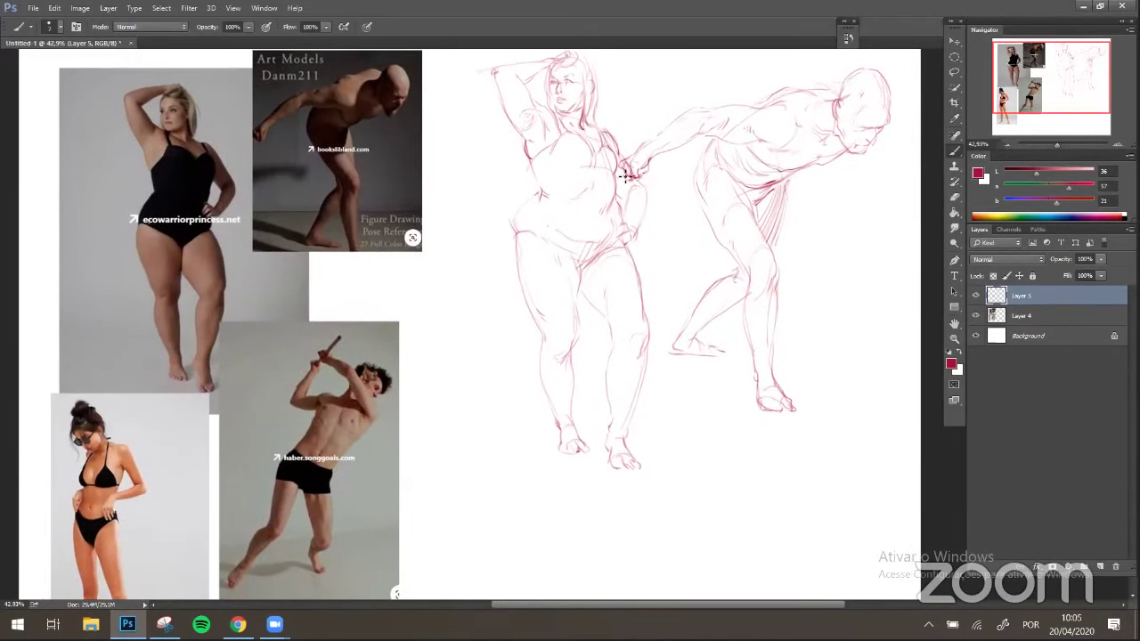
{"action": "left_click_drag", "start_coordinate": [519, 346], "coordinate": [570, 321]}
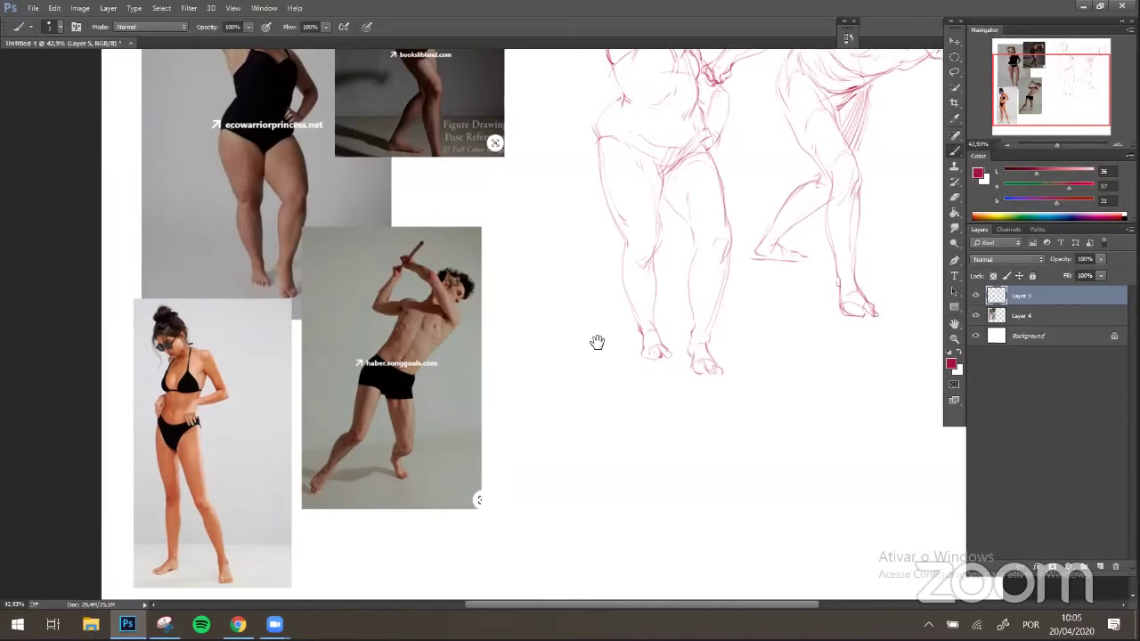
{"action": "scroll", "coordinate": [595, 343], "scroll_direction": "down", "scroll_amount": 2}
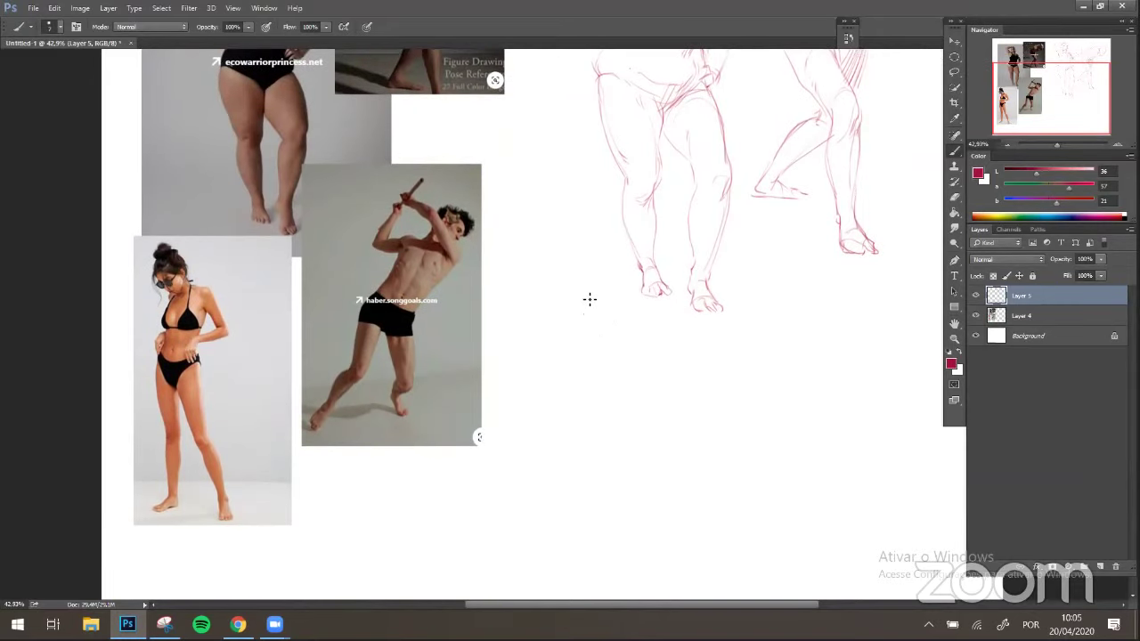
{"action": "left_click_drag", "start_coordinate": [598, 270], "coordinate": [584, 340]}
{"action": "left_click_drag", "start_coordinate": [538, 260], "coordinate": [530, 345]}
{"action": "left_click_drag", "start_coordinate": [529, 315], "coordinate": [516, 367]}
{"action": "left_click_drag", "start_coordinate": [582, 335], "coordinate": [563, 439]}
{"action": "left_click_drag", "start_coordinate": [582, 366], "coordinate": [593, 343]}
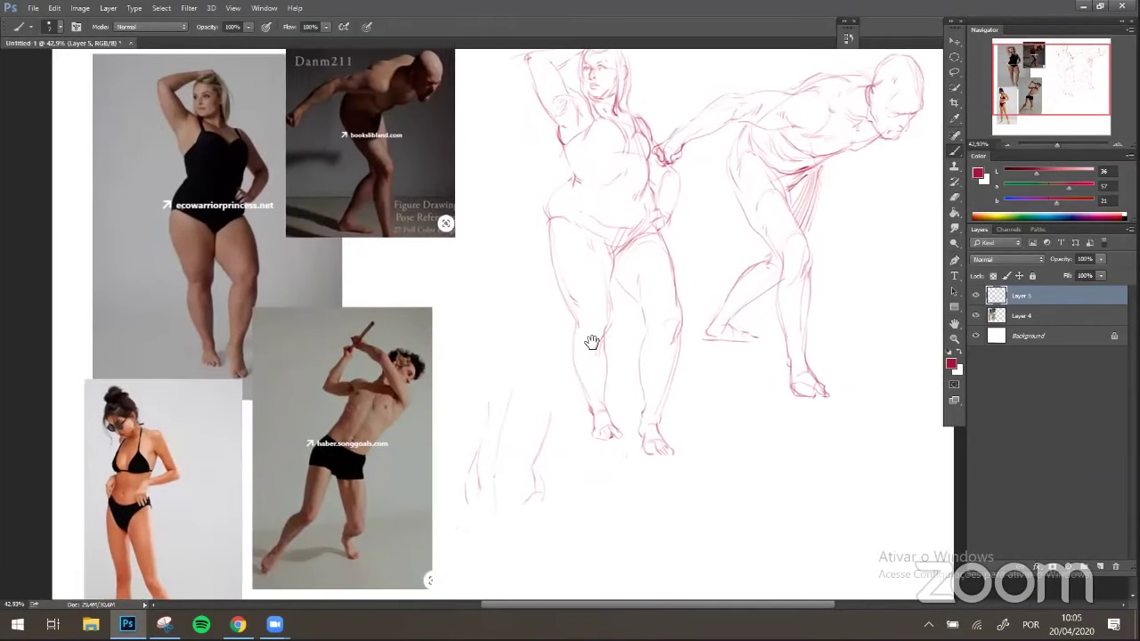
- Lasso the new torso lines and move them up beside the standing figure's legs
{"action": "left_click_drag", "start_coordinate": [720, 246], "coordinate": [712, 262]}
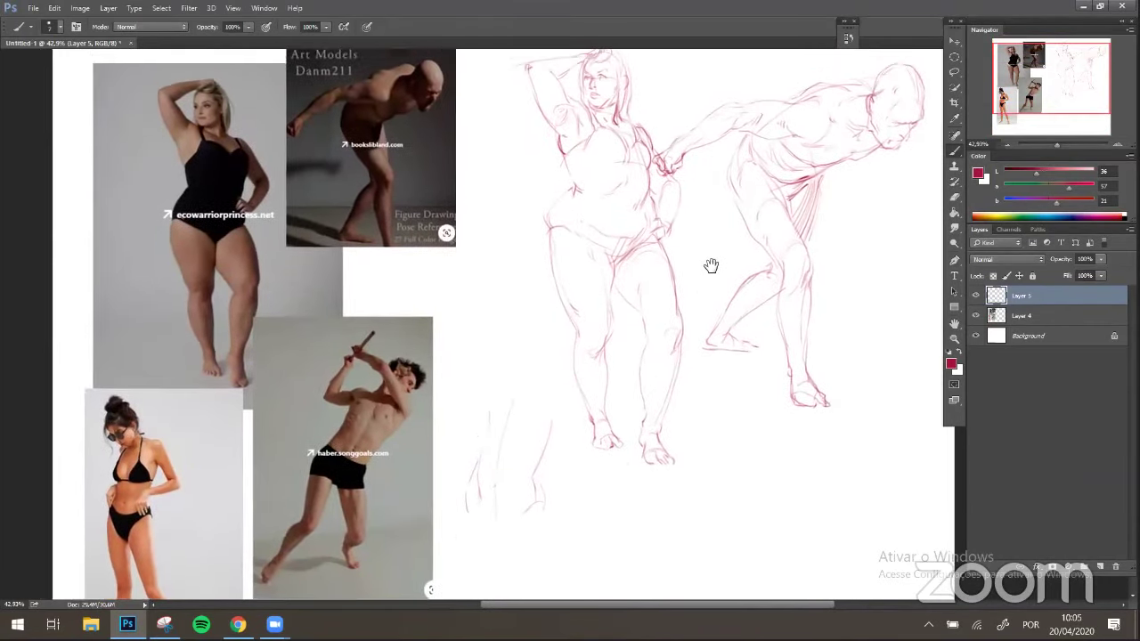
{"action": "left_click", "coordinate": [955, 71]}
{"action": "mouse_move", "coordinate": [509, 357]}
{"action": "left_mouse_down"}
{"action": "mouse_move", "coordinate": [476, 543]}
{"action": "mouse_move", "coordinate": [570, 458]}
{"action": "mouse_move", "coordinate": [557, 401]}
{"action": "left_mouse_up"}
{"action": "key", "text": "v"}
{"action": "mouse_move", "coordinate": [532, 443]}
{"action": "left_mouse_down"}
{"action": "mouse_move", "coordinate": [532, 362]}
{"action": "mouse_move", "coordinate": [435, 423]}
{"action": "left_mouse_up"}
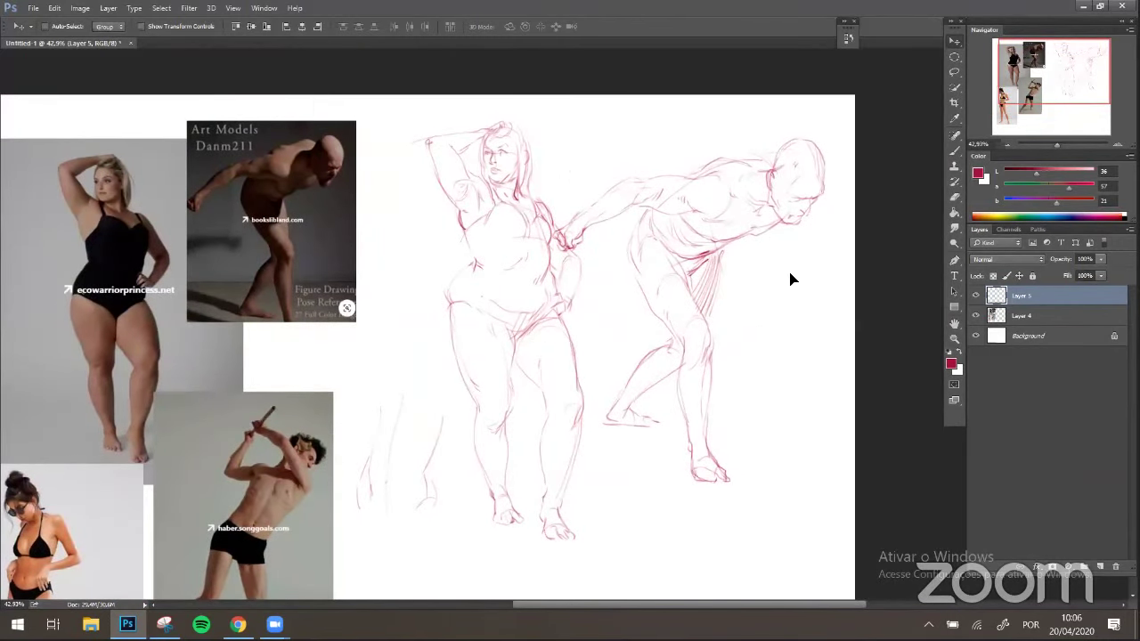
{"action": "key", "text": "ctrl+t"}
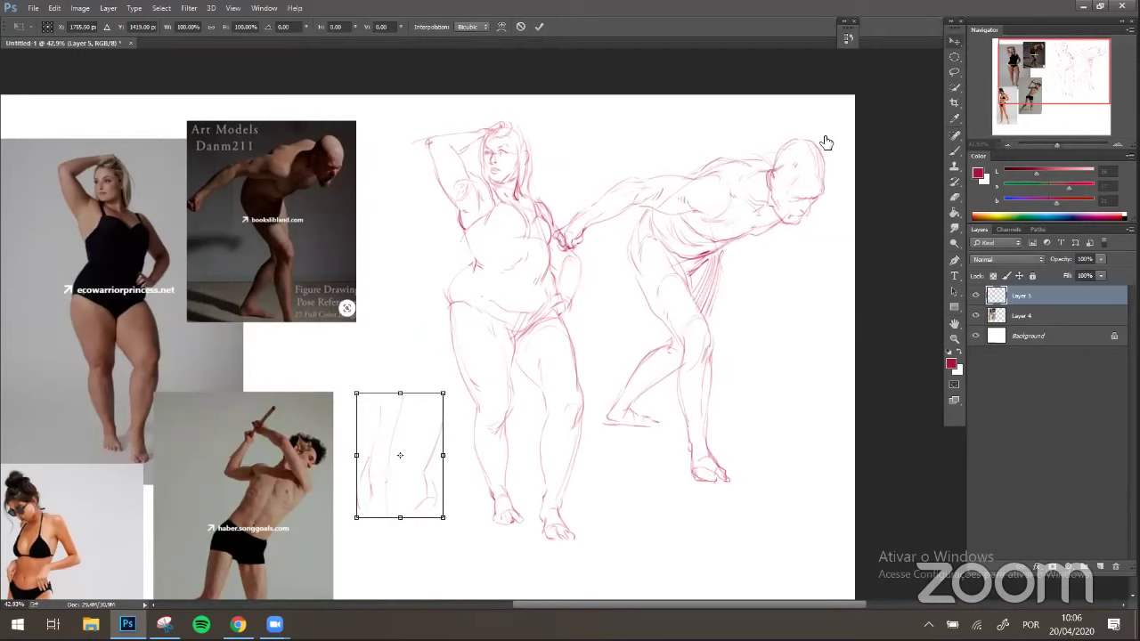
{"action": "key", "text": "Return"}
{"action": "key", "text": "ctrl+t"}
{"action": "key", "text": "Return"}
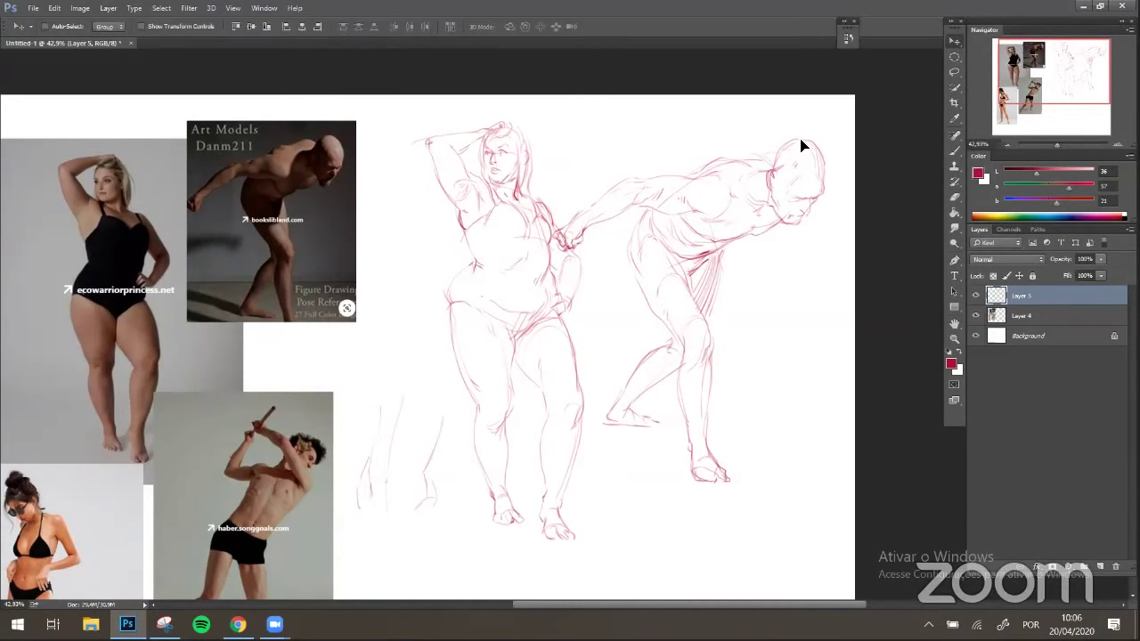
- Scale the whole figure sketch layer down to about 86% and keep it in the upper right of the canvas
{"action": "key", "text": "ctrl+t"}
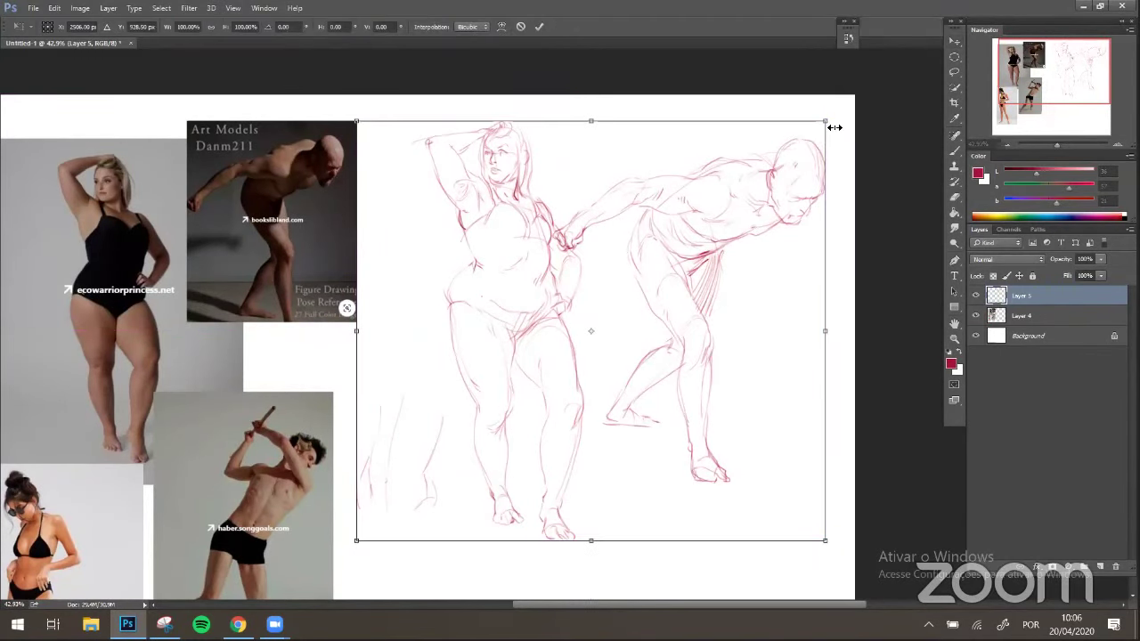
{"action": "mouse_move", "coordinate": [835, 127]}
{"action": "left_mouse_down"}
{"action": "mouse_move", "coordinate": [748, 180]}
{"action": "mouse_move", "coordinate": [782, 160]}
{"action": "left_mouse_up"}
{"action": "mouse_move", "coordinate": [728, 245]}
{"action": "left_mouse_down"}
{"action": "mouse_move", "coordinate": [776, 214]}
{"action": "mouse_move", "coordinate": [790, 182]}
{"action": "left_mouse_up"}
{"action": "mouse_move", "coordinate": [768, 236]}
{"action": "left_mouse_down"}
{"action": "mouse_move", "coordinate": [787, 220]}
{"action": "mouse_move", "coordinate": [789, 188]}
{"action": "mouse_move", "coordinate": [793, 204]}
{"action": "left_mouse_up"}
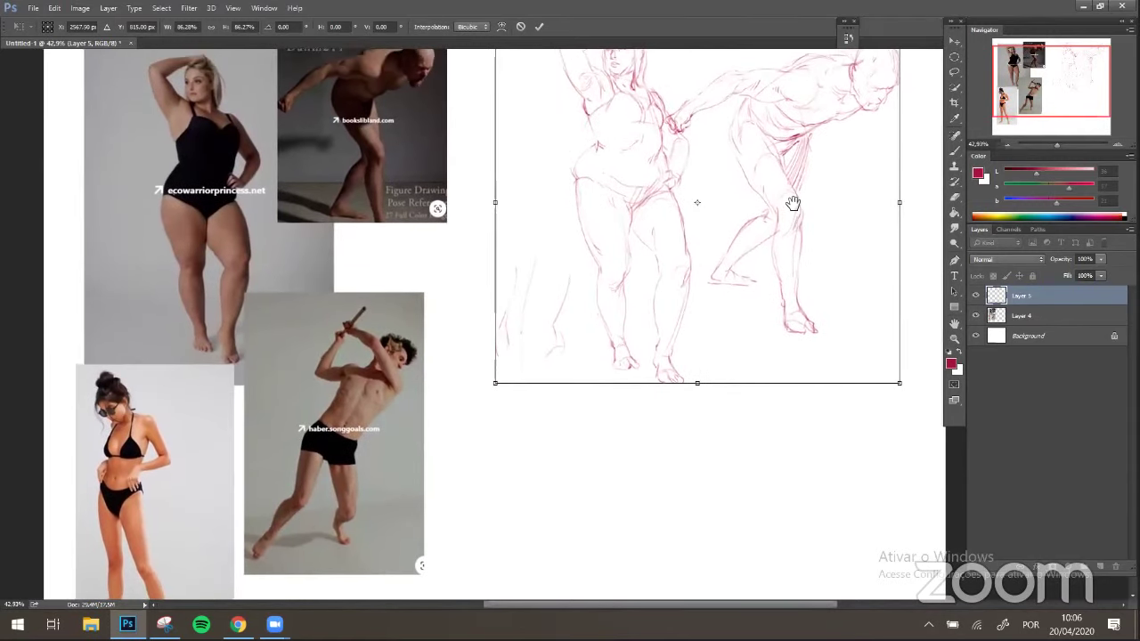
{"action": "key", "text": "Return"}
- Sketch the hips and both thighs of the woman in sunglasses down to the knees, redoing the outer thigh line
{"action": "key", "text": "b"}
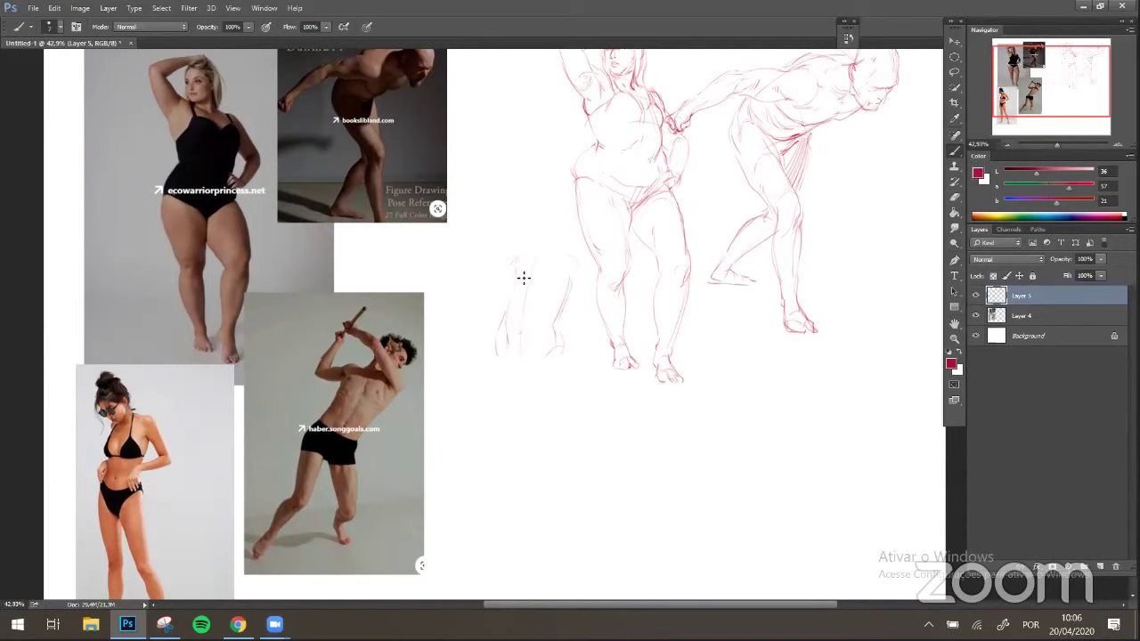
{"action": "left_click_drag", "start_coordinate": [504, 355], "coordinate": [513, 376]}
{"action": "left_click_drag", "start_coordinate": [496, 362], "coordinate": [508, 420]}
{"action": "key", "text": "ctrl+alt+z"}
{"action": "left_click_drag", "start_coordinate": [491, 351], "coordinate": [499, 389]}
{"action": "mouse_move", "coordinate": [553, 355]}
{"action": "left_mouse_down"}
{"action": "mouse_move", "coordinate": [525, 383]}
{"action": "mouse_move", "coordinate": [547, 459]}
{"action": "left_mouse_up"}
{"action": "left_click_drag", "start_coordinate": [565, 353], "coordinate": [570, 451]}
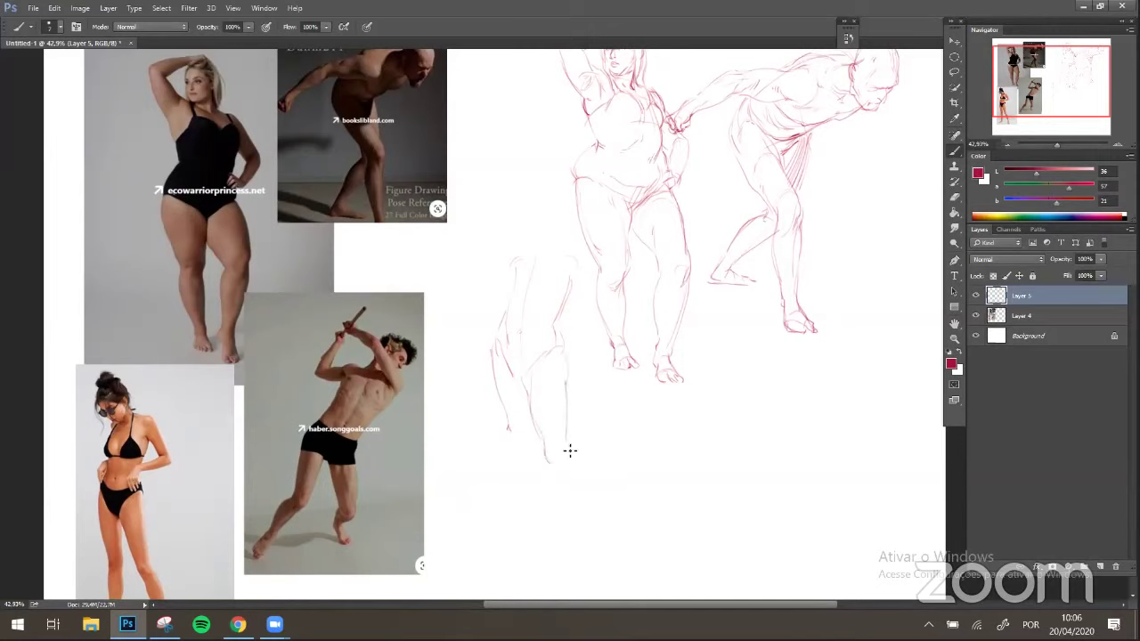
{"action": "mouse_move", "coordinate": [567, 355]}
{"action": "left_mouse_down"}
{"action": "mouse_move", "coordinate": [565, 397]}
{"action": "mouse_move", "coordinate": [556, 328]}
{"action": "mouse_move", "coordinate": [565, 456]}
{"action": "mouse_move", "coordinate": [550, 460]}
{"action": "mouse_move", "coordinate": [559, 465]}
{"action": "mouse_move", "coordinate": [592, 345]}
{"action": "mouse_move", "coordinate": [603, 401]}
{"action": "left_mouse_up"}
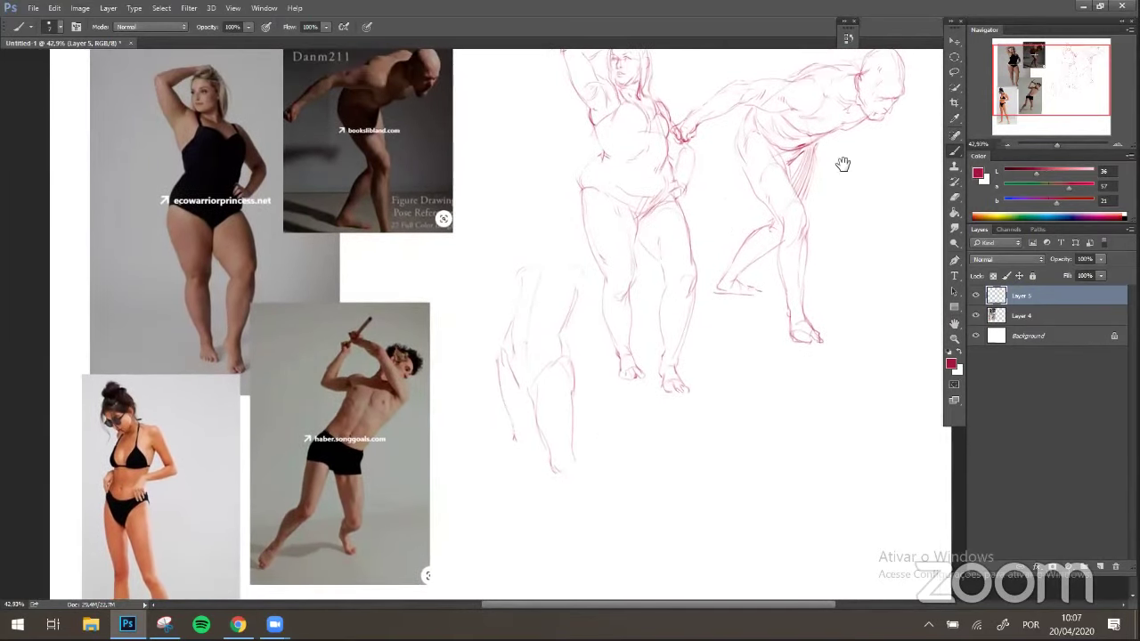
- Lasso the unfinished woman's sketch, move it up and slightly left, and clear the selection
{"action": "left_click", "coordinate": [954, 71]}
{"action": "mouse_move", "coordinate": [590, 293]}
{"action": "left_mouse_down"}
{"action": "mouse_move", "coordinate": [531, 240]}
{"action": "mouse_move", "coordinate": [468, 432]}
{"action": "mouse_move", "coordinate": [590, 486]}
{"action": "mouse_move", "coordinate": [582, 325]}
{"action": "mouse_move", "coordinate": [540, 335]}
{"action": "left_mouse_up"}
{"action": "key", "text": "v"}
{"action": "key", "text": "ctrl+d"}
- Sketch the woman's head, neck, shoulders and the outlines of both arms bent toward the hips
{"action": "key", "text": "b"}
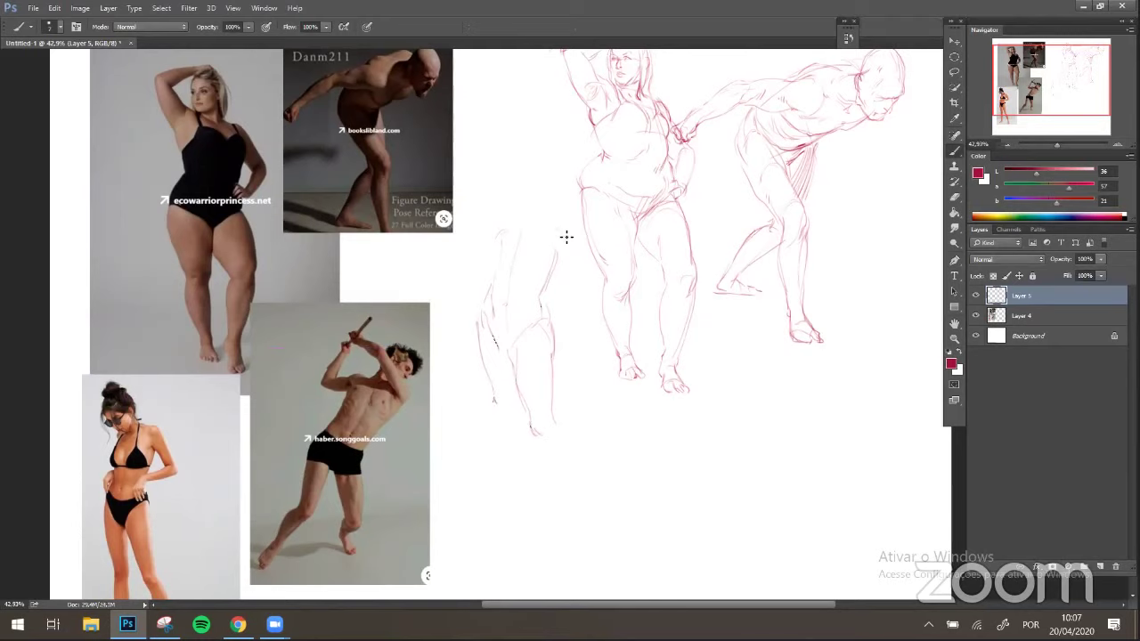
{"action": "key", "text": "ctrl"}
{"action": "mouse_move", "coordinate": [542, 323]}
{"action": "left_mouse_down"}
{"action": "mouse_move", "coordinate": [510, 183]}
{"action": "mouse_move", "coordinate": [491, 192]}
{"action": "mouse_move", "coordinate": [501, 260]}
{"action": "mouse_move", "coordinate": [470, 316]}
{"action": "left_mouse_up"}
{"action": "left_click_drag", "start_coordinate": [534, 215], "coordinate": [541, 225]}
{"action": "left_click_drag", "start_coordinate": [505, 175], "coordinate": [526, 186]}
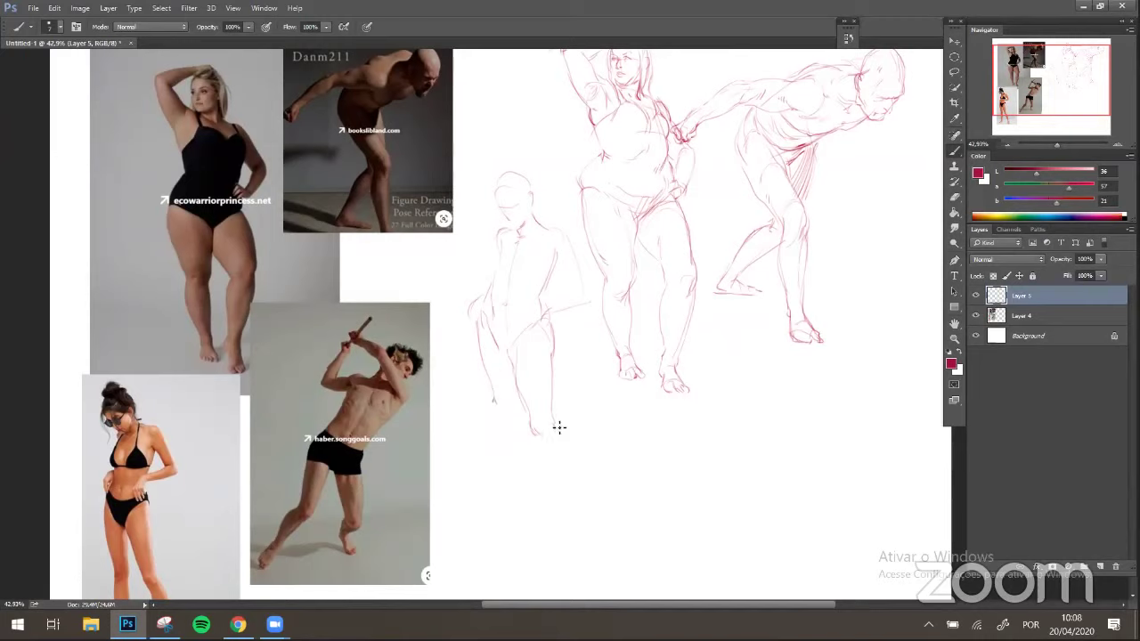
- Sketch the woman's lower legs down to the feet and define the bent forearm with its hand on the hip
{"action": "left_click_drag", "start_coordinate": [558, 426], "coordinate": [568, 485]}
{"action": "left_click_drag", "start_coordinate": [564, 446], "coordinate": [565, 524]}
{"action": "left_click_drag", "start_coordinate": [493, 401], "coordinate": [499, 497]}
{"action": "left_click_drag", "start_coordinate": [500, 497], "coordinate": [481, 512]}
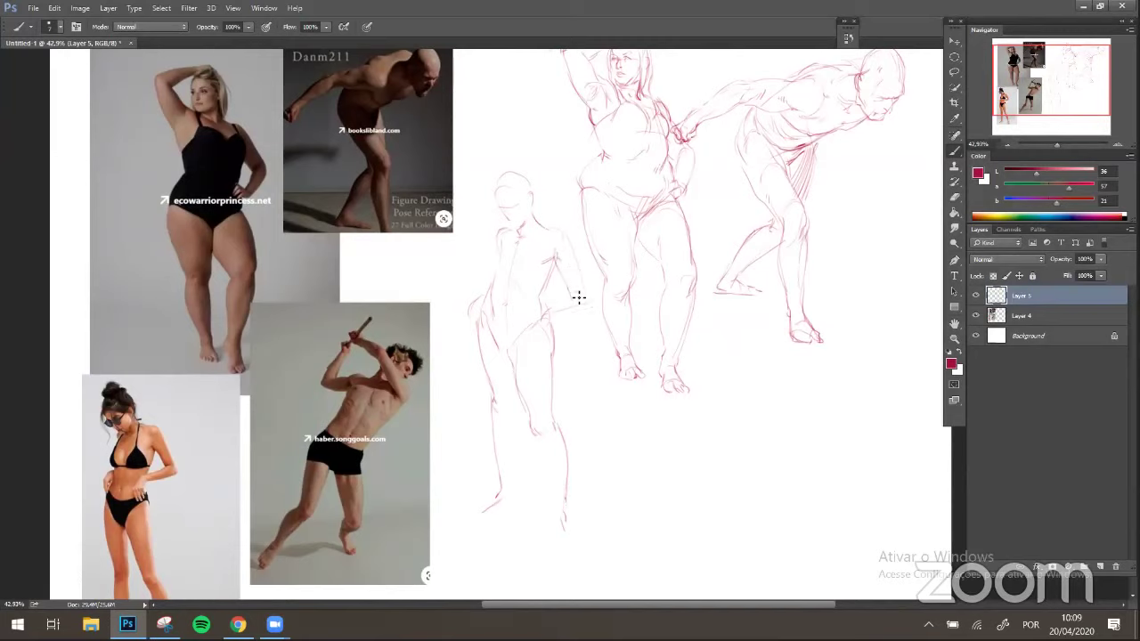
{"action": "left_click_drag", "start_coordinate": [579, 297], "coordinate": [542, 311]}
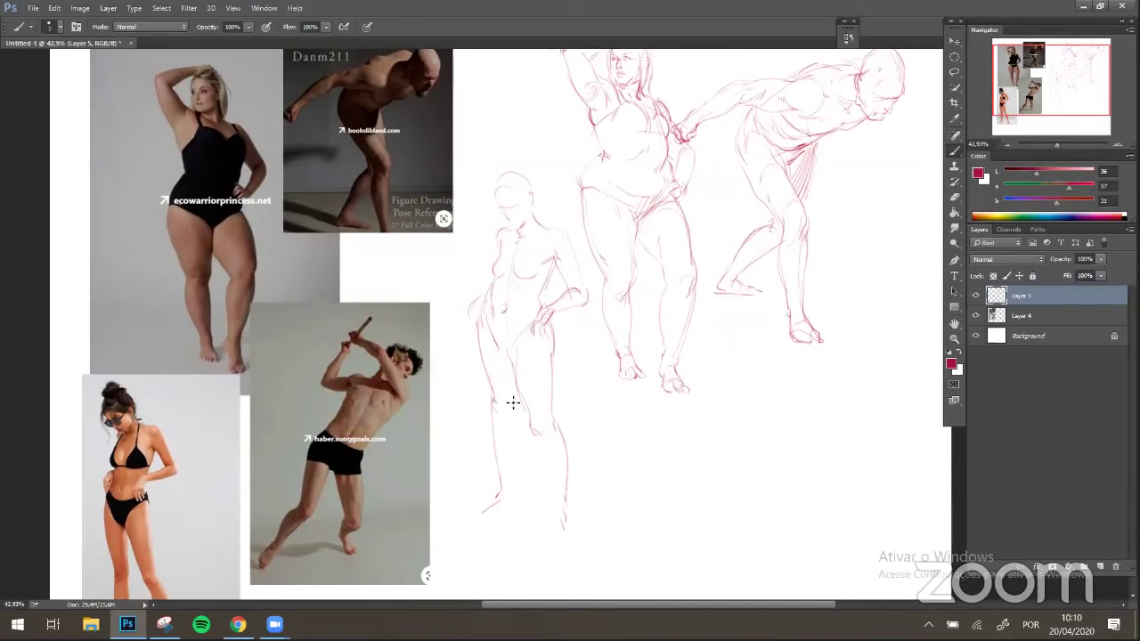
- Erase and redraw the outer leg line of the woman in sunglasses, and refine her knees, lower legs and feet
{"action": "key", "text": "e"}
{"action": "left_click_drag", "start_coordinate": [488, 355], "coordinate": [497, 438]}
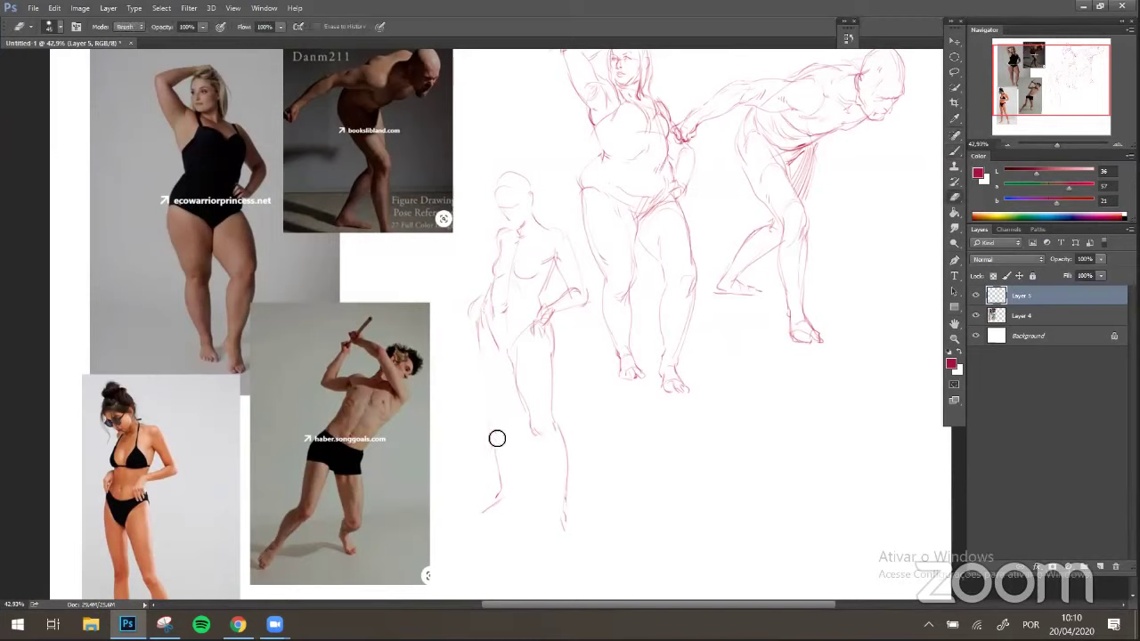
{"action": "key", "text": "b"}
{"action": "left_click_drag", "start_coordinate": [476, 331], "coordinate": [496, 419]}
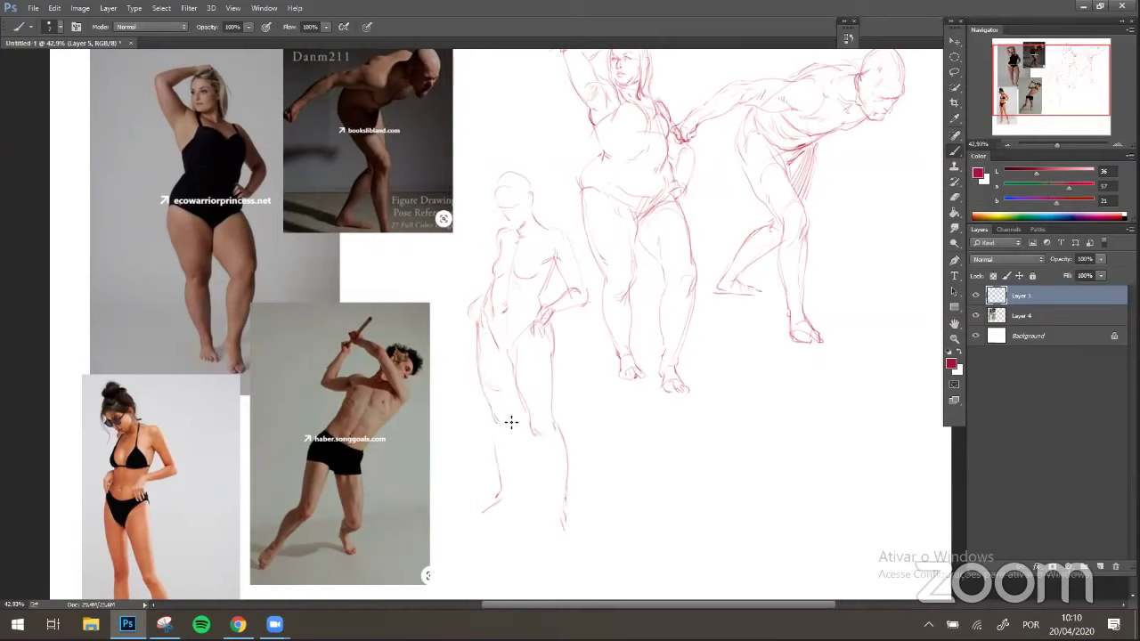
{"action": "mouse_move", "coordinate": [511, 422]}
{"action": "left_mouse_down"}
{"action": "mouse_move", "coordinate": [513, 496]}
{"action": "mouse_move", "coordinate": [502, 502]}
{"action": "left_mouse_up"}
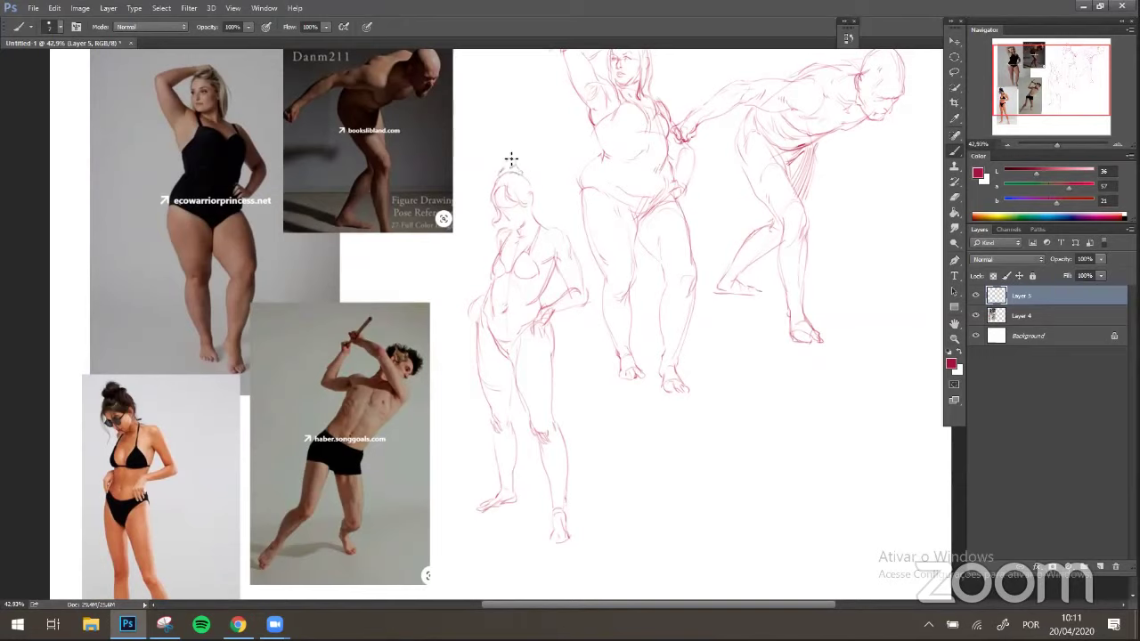
- Sketch the hair bun of the woman in sunglasses and strengthen the outer line of her thigh
{"action": "left_click_drag", "start_coordinate": [511, 158], "coordinate": [526, 182]}
{"action": "left_click_drag", "start_coordinate": [645, 363], "coordinate": [601, 294]}
{"action": "left_click_drag", "start_coordinate": [649, 354], "coordinate": [647, 341]}
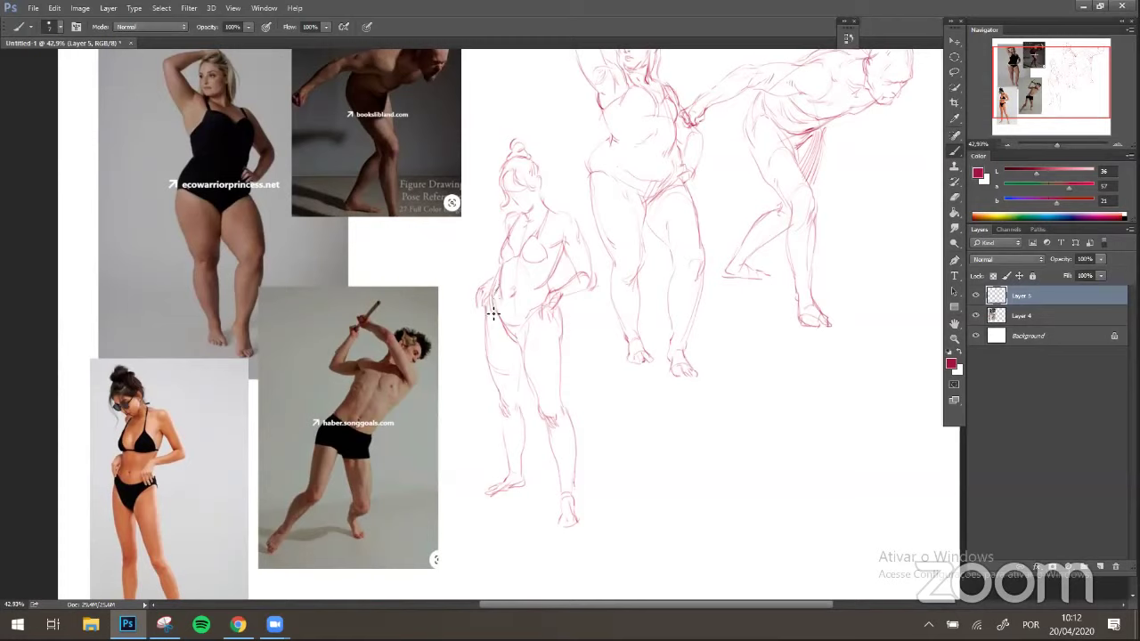
{"action": "left_click_drag", "start_coordinate": [490, 317], "coordinate": [489, 356]}
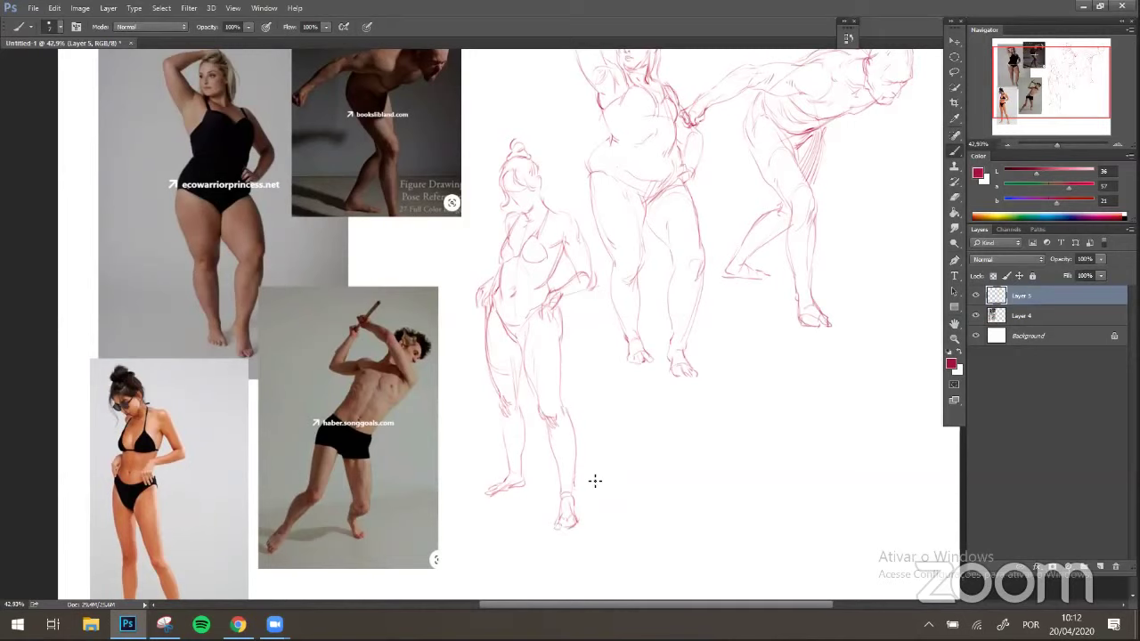
- Block in the torso of the man holding the stick and his extended leg, undoing one torso stroke
{"action": "left_click_drag", "start_coordinate": [688, 420], "coordinate": [664, 463]}
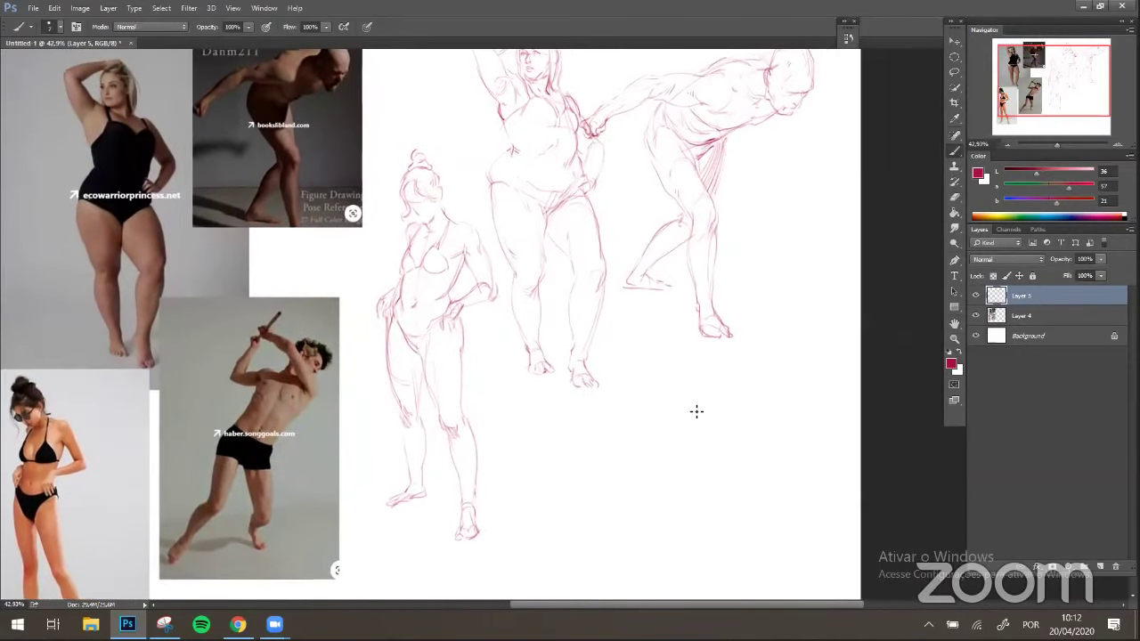
{"action": "left_click_drag", "start_coordinate": [823, 388], "coordinate": [828, 384]}
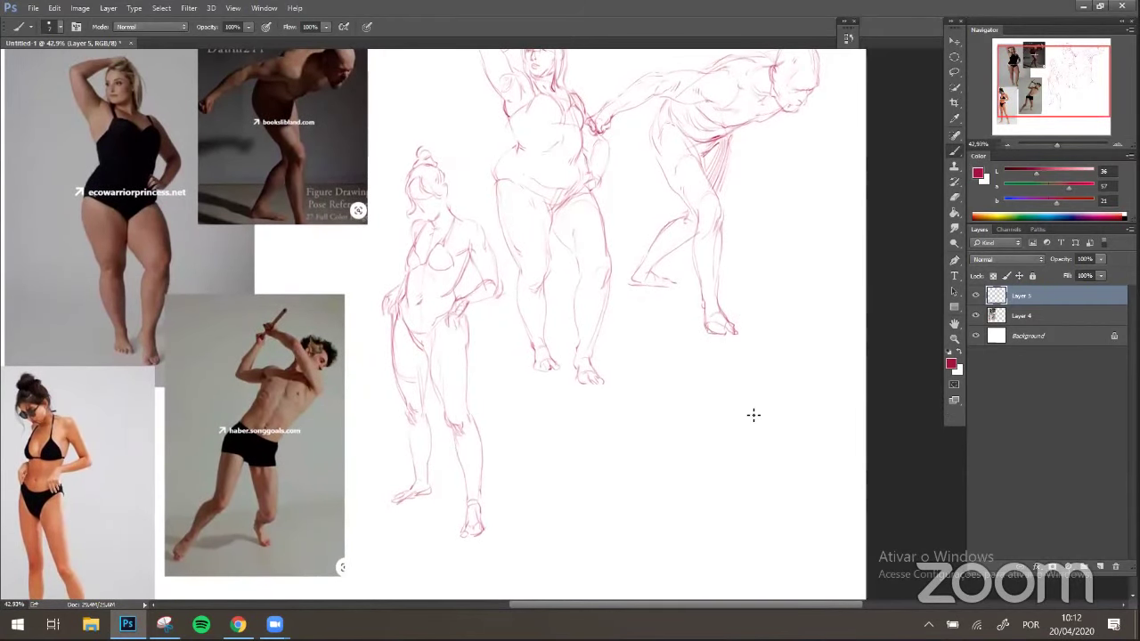
{"action": "mouse_move", "coordinate": [715, 389]}
{"action": "left_mouse_down"}
{"action": "mouse_move", "coordinate": [657, 465]}
{"action": "mouse_move", "coordinate": [665, 450]}
{"action": "left_mouse_up"}
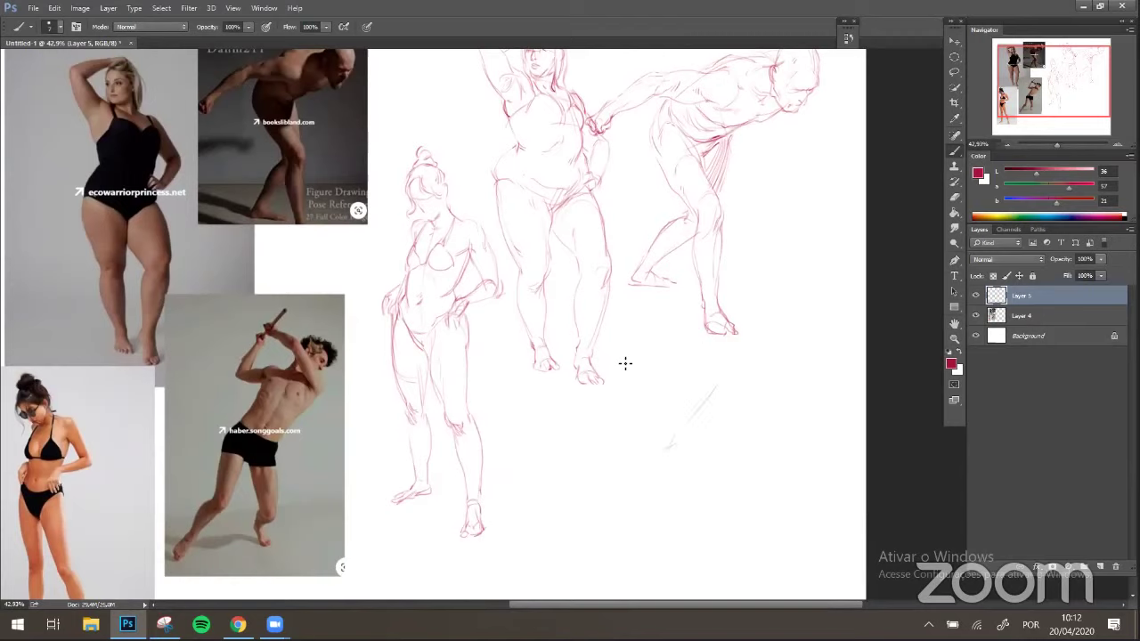
{"action": "left_click_drag", "start_coordinate": [718, 390], "coordinate": [647, 365]}
{"action": "key", "text": "ctrl+z"}
{"action": "left_click_drag", "start_coordinate": [598, 451], "coordinate": [596, 501]}
{"action": "mouse_move", "coordinate": [591, 525]}
{"action": "left_mouse_down"}
{"action": "mouse_move", "coordinate": [538, 577]}
{"action": "mouse_move", "coordinate": [579, 542]}
{"action": "left_mouse_up"}
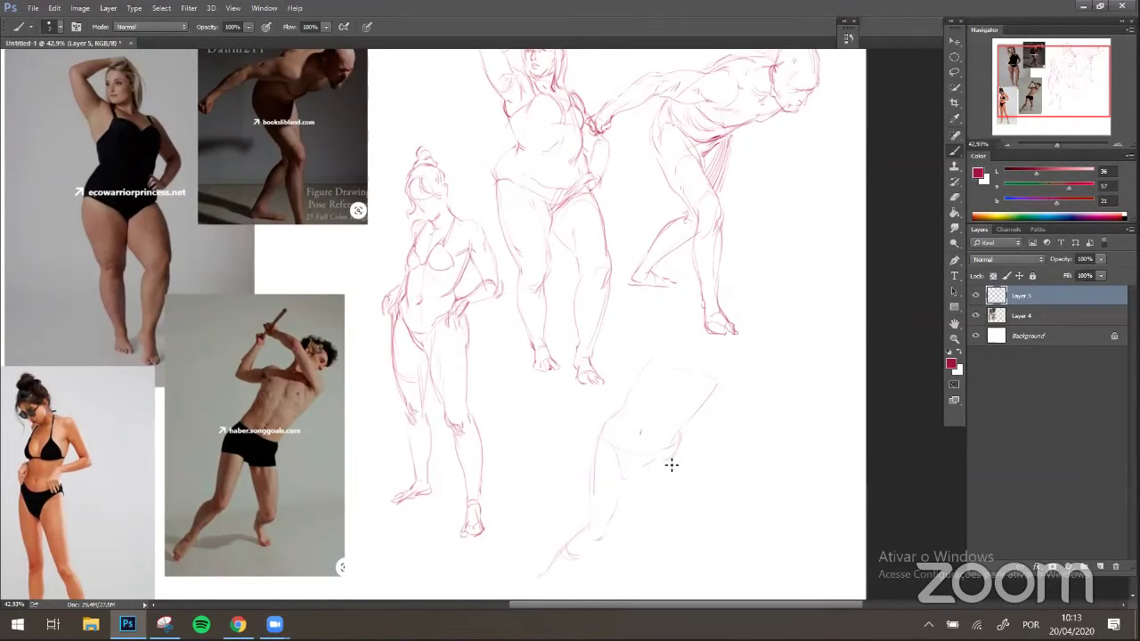
- Sketch the stick-holding man's second leg down to the ankle and refine the outer line of the extended thigh
{"action": "mouse_move", "coordinate": [673, 466]}
{"action": "left_mouse_down"}
{"action": "mouse_move", "coordinate": [682, 528]}
{"action": "mouse_move", "coordinate": [683, 497]}
{"action": "mouse_move", "coordinate": [661, 486]}
{"action": "mouse_move", "coordinate": [685, 485]}
{"action": "mouse_move", "coordinate": [655, 490]}
{"action": "mouse_move", "coordinate": [636, 477]}
{"action": "mouse_move", "coordinate": [679, 506]}
{"action": "mouse_move", "coordinate": [673, 456]}
{"action": "mouse_move", "coordinate": [656, 491]}
{"action": "mouse_move", "coordinate": [643, 488]}
{"action": "mouse_move", "coordinate": [661, 521]}
{"action": "left_mouse_up"}
{"action": "left_click_drag", "start_coordinate": [597, 436], "coordinate": [588, 491]}
{"action": "left_click_drag", "start_coordinate": [675, 542], "coordinate": [680, 535]}
{"action": "left_click_drag", "start_coordinate": [665, 577], "coordinate": [651, 544]}
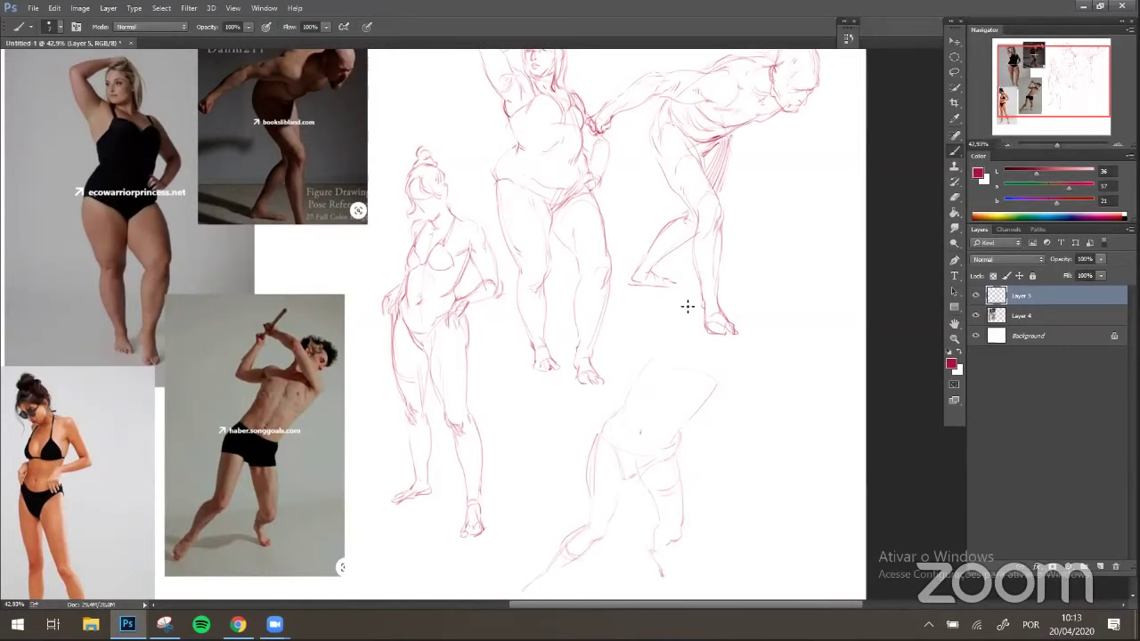
- Sketch the stick-holding man's shoulders, raised bent arms, hands and head
{"action": "mouse_move", "coordinate": [714, 372]}
{"action": "left_mouse_down"}
{"action": "mouse_move", "coordinate": [713, 394]}
{"action": "mouse_move", "coordinate": [720, 370]}
{"action": "left_mouse_up"}
{"action": "mouse_move", "coordinate": [681, 334]}
{"action": "left_mouse_down"}
{"action": "mouse_move", "coordinate": [702, 396]}
{"action": "mouse_move", "coordinate": [709, 352]}
{"action": "mouse_move", "coordinate": [712, 392]}
{"action": "left_mouse_up"}
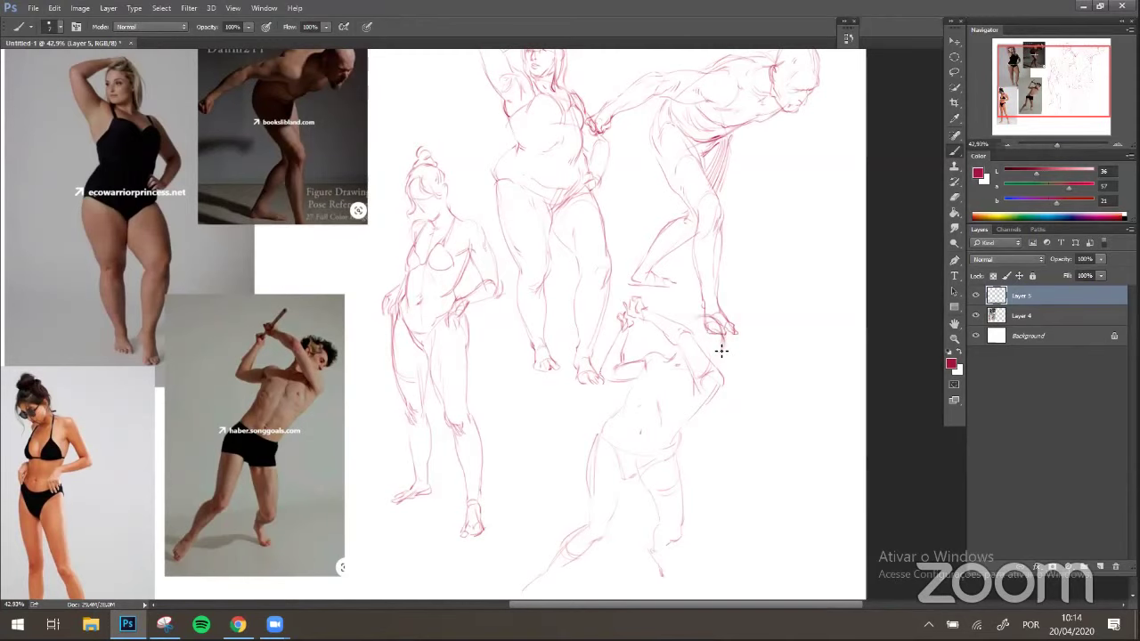
{"action": "mouse_move", "coordinate": [725, 427]}
{"action": "left_mouse_down"}
{"action": "mouse_move", "coordinate": [726, 412]}
{"action": "mouse_move", "coordinate": [732, 430]}
{"action": "left_mouse_up"}
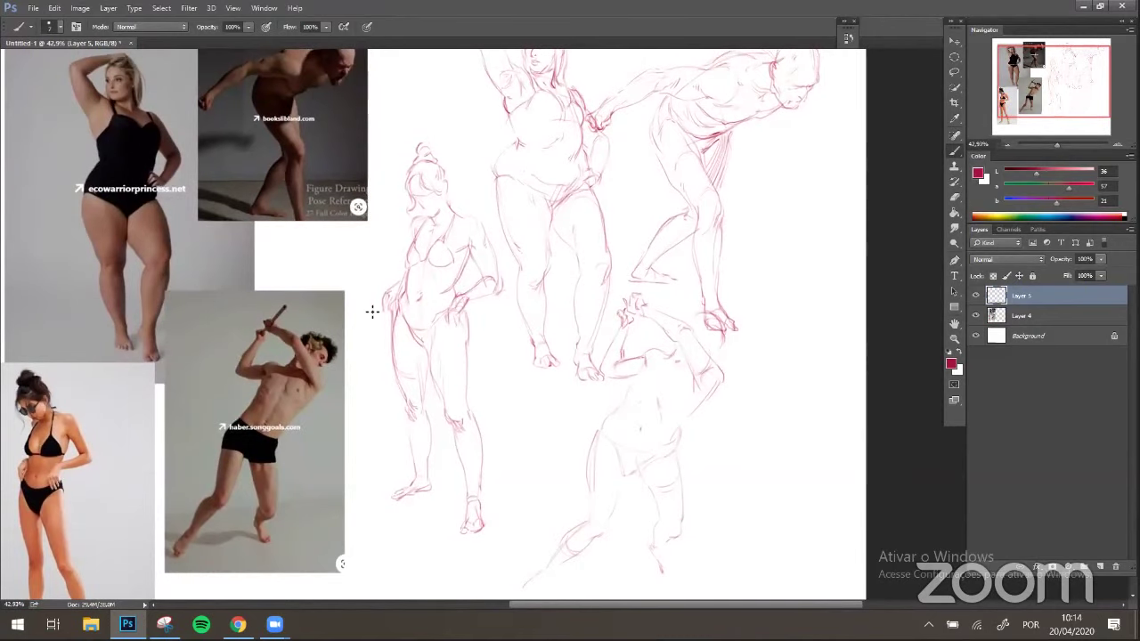
{"action": "mouse_move", "coordinate": [763, 415]}
{"action": "left_mouse_down"}
{"action": "mouse_move", "coordinate": [777, 363]}
{"action": "mouse_move", "coordinate": [718, 341]}
{"action": "mouse_move", "coordinate": [723, 332]}
{"action": "left_mouse_up"}
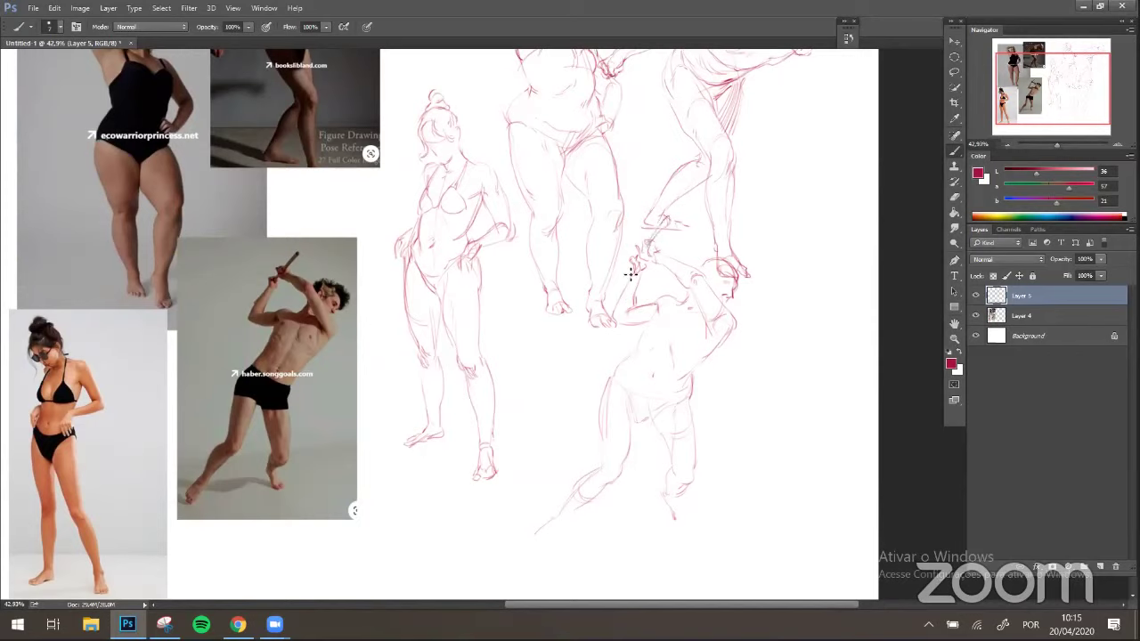
{"action": "left_click_drag", "start_coordinate": [625, 280], "coordinate": [614, 293]}
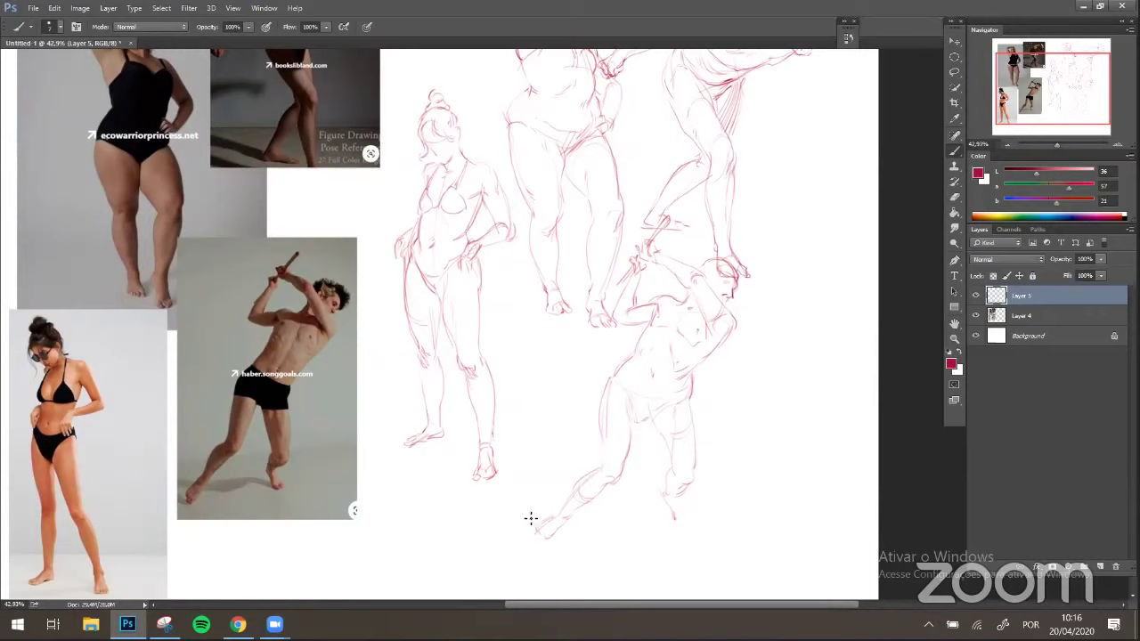
- Sketch both of the stick-holding man's feet, reinforce his hip and thigh outline, and add his curly hair
{"action": "left_click_drag", "start_coordinate": [546, 541], "coordinate": [541, 534]}
{"action": "left_click_drag", "start_coordinate": [673, 513], "coordinate": [677, 520]}
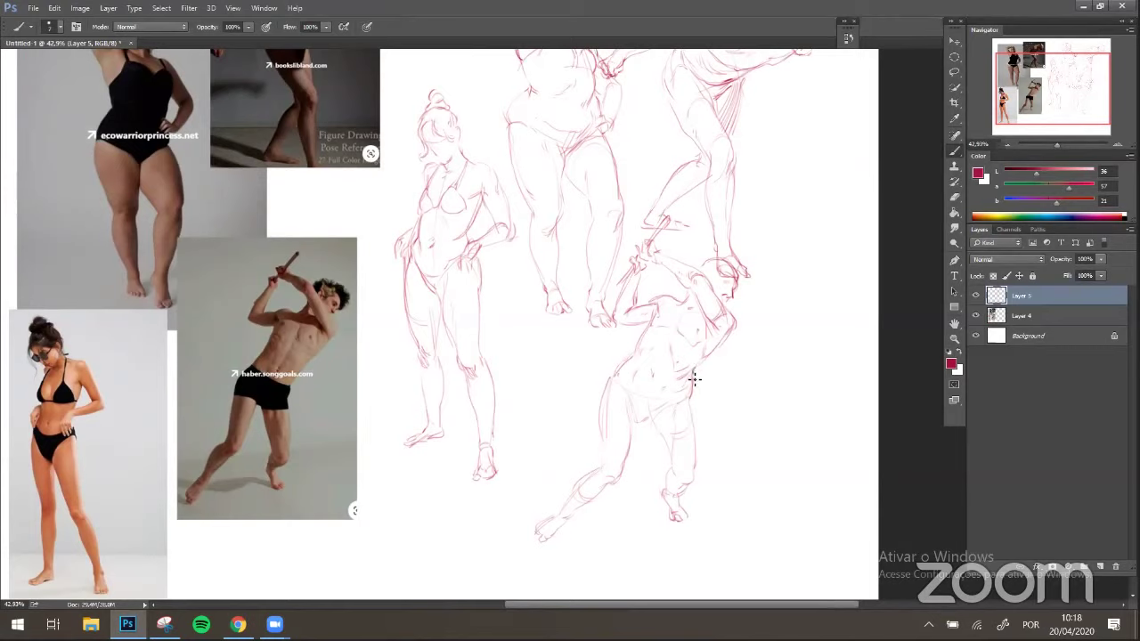
{"action": "mouse_move", "coordinate": [694, 376]}
{"action": "left_mouse_down"}
{"action": "mouse_move", "coordinate": [691, 388]}
{"action": "mouse_move", "coordinate": [673, 399]}
{"action": "mouse_move", "coordinate": [689, 397]}
{"action": "mouse_move", "coordinate": [695, 473]}
{"action": "left_mouse_up"}
{"action": "mouse_move", "coordinate": [748, 280]}
{"action": "left_mouse_down"}
{"action": "mouse_move", "coordinate": [736, 273]}
{"action": "mouse_move", "coordinate": [741, 258]}
{"action": "mouse_move", "coordinate": [718, 260]}
{"action": "mouse_move", "coordinate": [721, 273]}
{"action": "mouse_move", "coordinate": [711, 259]}
{"action": "left_mouse_up"}
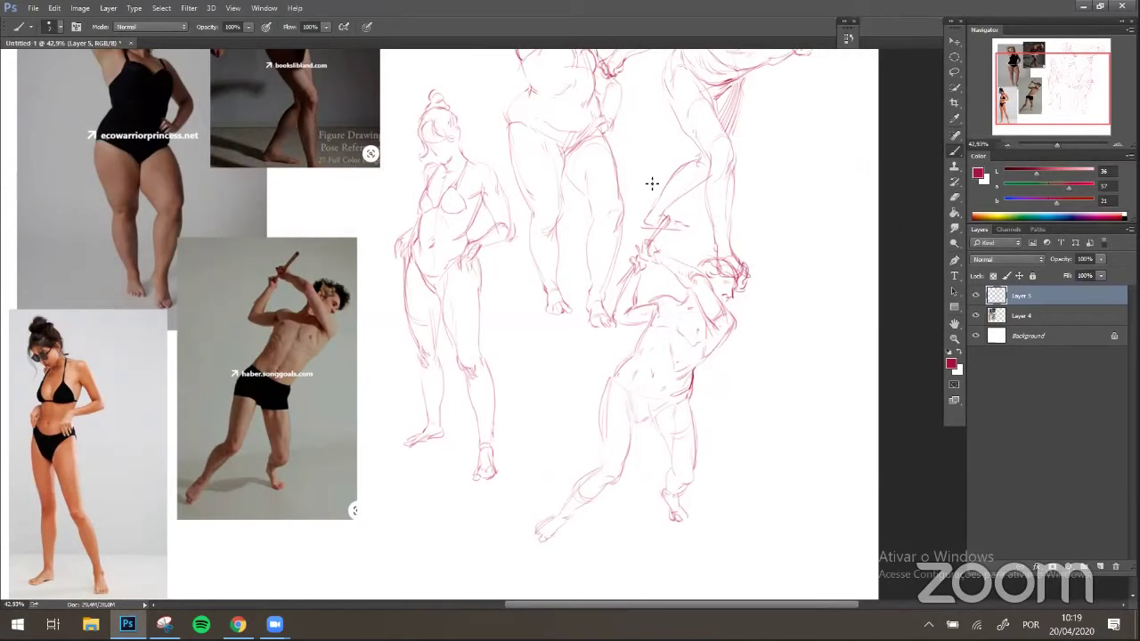
- Enlarge the brush to 45 px and undo a test stroke made beside the figure
{"action": "right_click", "coordinate": [713, 267]}
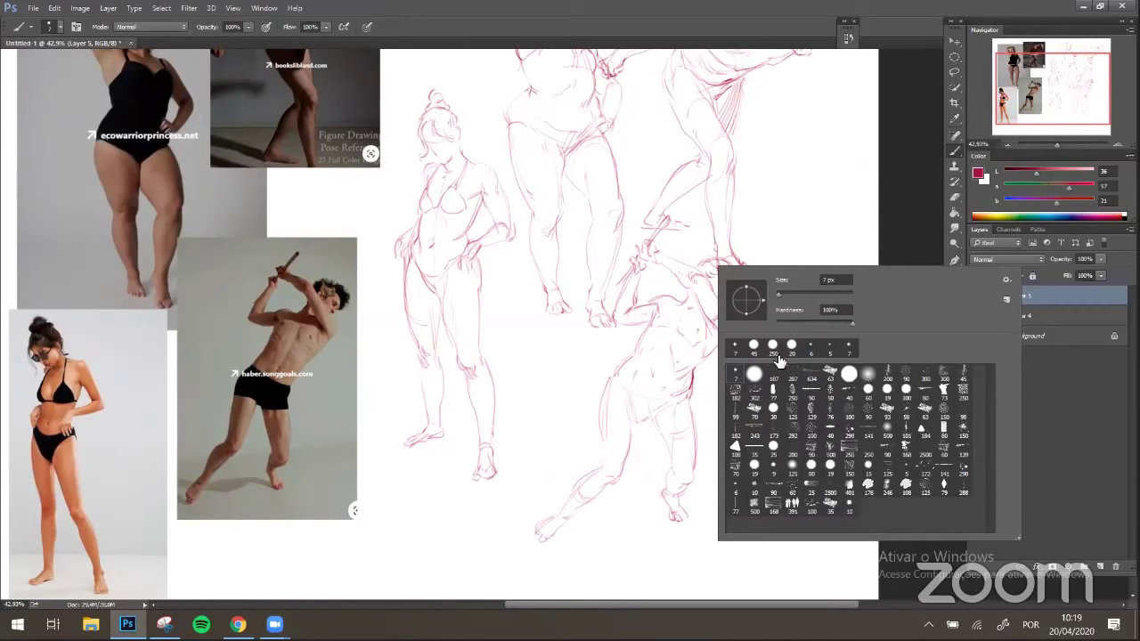
{"action": "left_click", "coordinate": [909, 223]}
{"action": "key", "text": "bracketright"}
{"action": "key", "text": "bracketright"}
{"action": "key", "text": "bracketright"}
{"action": "key", "text": "bracketright"}
{"action": "key", "text": "bracketright"}
{"action": "key", "text": "bracketright"}
{"action": "key", "text": "bracketright"}
{"action": "key", "text": "bracketright"}
{"action": "key", "text": "bracketright"}
{"action": "key", "text": "bracketright"}
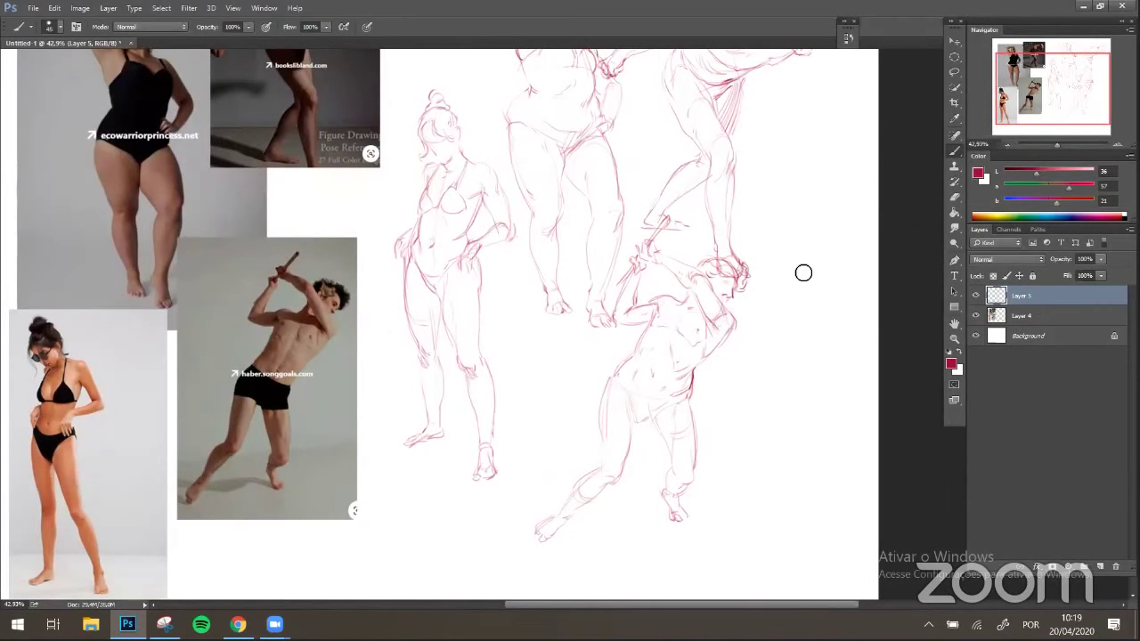
{"action": "left_click_drag", "start_coordinate": [795, 298], "coordinate": [825, 230]}
{"action": "key", "text": "ctrl+z"}
- Reduce the brush size and shade the stick-holding man's side, lower torso and shorts
{"action": "key", "text": "bracketleft"}
{"action": "mouse_move", "coordinate": [731, 317]}
{"action": "left_mouse_down"}
{"action": "mouse_move", "coordinate": [669, 373]}
{"action": "mouse_move", "coordinate": [724, 333]}
{"action": "mouse_move", "coordinate": [607, 454]}
{"action": "mouse_move", "coordinate": [694, 369]}
{"action": "mouse_move", "coordinate": [657, 416]}
{"action": "mouse_move", "coordinate": [662, 431]}
{"action": "mouse_move", "coordinate": [694, 439]}
{"action": "mouse_move", "coordinate": [690, 396]}
{"action": "mouse_move", "coordinate": [691, 425]}
{"action": "mouse_move", "coordinate": [664, 427]}
{"action": "mouse_move", "coordinate": [669, 366]}
{"action": "mouse_move", "coordinate": [679, 382]}
{"action": "mouse_move", "coordinate": [648, 399]}
{"action": "left_mouse_up"}
{"action": "key", "text": "bracketleft"}
{"action": "left_click_drag", "start_coordinate": [662, 336], "coordinate": [659, 344]}
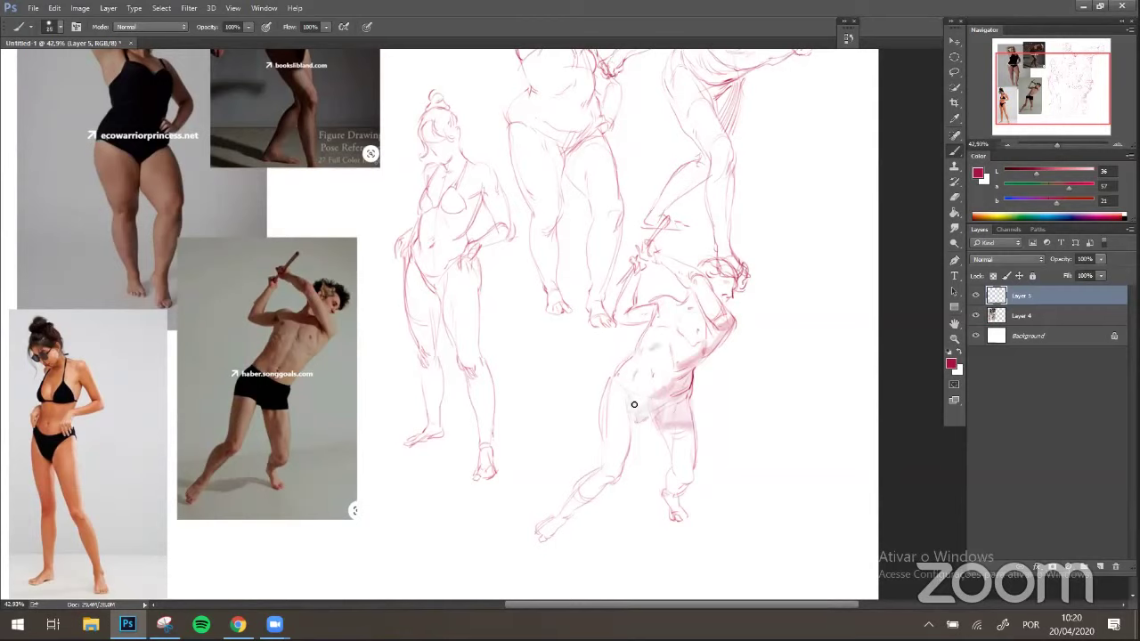
- Shade both of the stick-holding man's legs down to the feet
{"action": "mouse_move", "coordinate": [629, 444]}
{"action": "left_mouse_down"}
{"action": "mouse_move", "coordinate": [617, 475]}
{"action": "mouse_move", "coordinate": [559, 520]}
{"action": "mouse_move", "coordinate": [603, 474]}
{"action": "mouse_move", "coordinate": [560, 517]}
{"action": "mouse_move", "coordinate": [538, 563]}
{"action": "mouse_move", "coordinate": [606, 476]}
{"action": "left_mouse_up"}
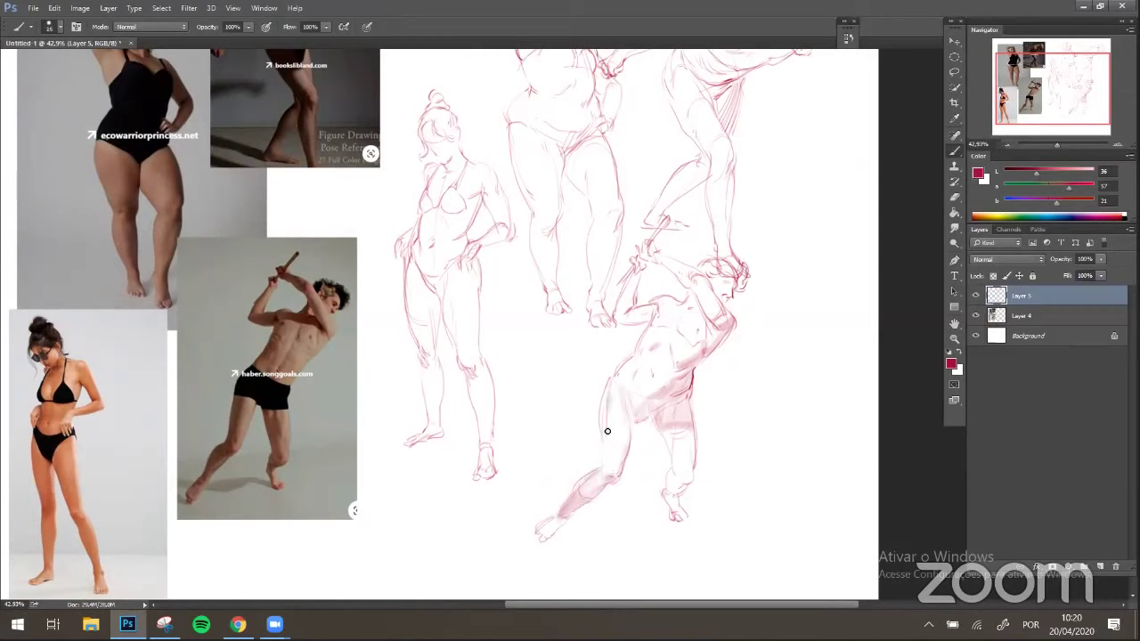
{"action": "left_click_drag", "start_coordinate": [540, 537], "coordinate": [529, 535]}
{"action": "mouse_move", "coordinate": [674, 422]}
{"action": "left_mouse_down"}
{"action": "mouse_move", "coordinate": [685, 493]}
{"action": "mouse_move", "coordinate": [689, 445]}
{"action": "mouse_move", "coordinate": [691, 490]}
{"action": "mouse_move", "coordinate": [674, 490]}
{"action": "mouse_move", "coordinate": [674, 517]}
{"action": "mouse_move", "coordinate": [668, 493]}
{"action": "mouse_move", "coordinate": [686, 514]}
{"action": "left_mouse_up"}
- Shade the stick-holding man's face, raised arms and hands with a smaller brush
{"action": "key", "text": "bracketleft"}
{"action": "key", "text": "bracketleft"}
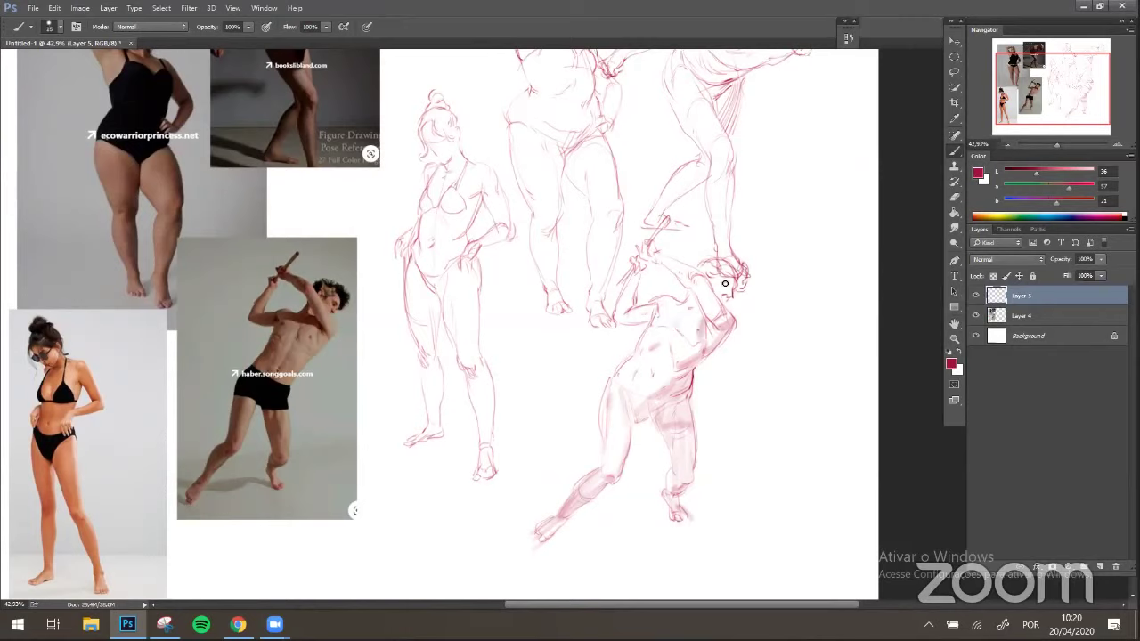
{"action": "key", "text": "bracketleft"}
{"action": "key", "text": "["}
{"action": "key", "text": "]"}
{"action": "left_click_drag", "start_coordinate": [630, 321], "coordinate": [651, 318]}
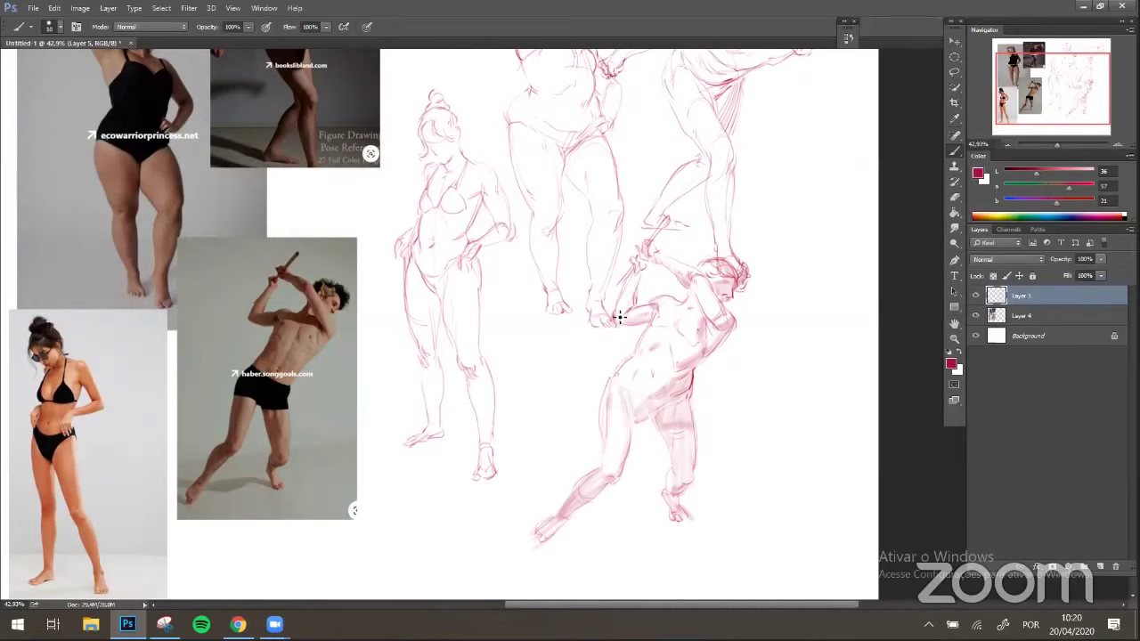
{"action": "left_click_drag", "start_coordinate": [638, 278], "coordinate": [616, 317]}
{"action": "left_click_drag", "start_coordinate": [636, 267], "coordinate": [631, 260]}
- Deepen the shadows along the stick-holding man's ribs, waist and hip with a 15 px brush
{"action": "key", "text": "]"}
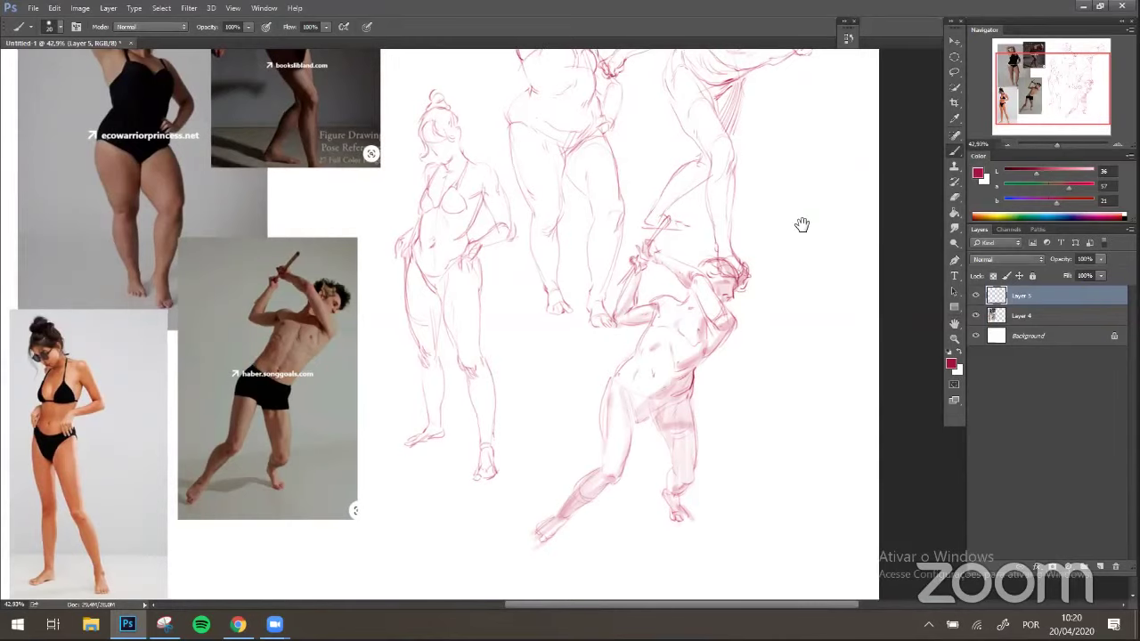
{"action": "left_click_drag", "start_coordinate": [801, 223], "coordinate": [821, 273]}
{"action": "key", "text": "["}
{"action": "key", "text": "["}
{"action": "left_click_drag", "start_coordinate": [717, 392], "coordinate": [712, 399]}
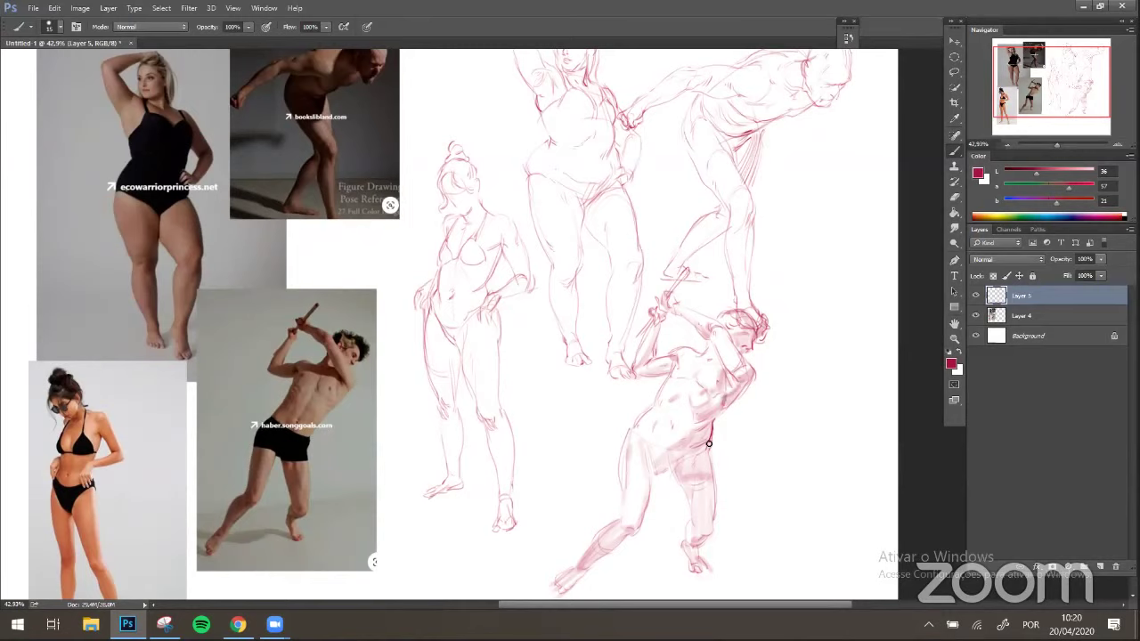
{"action": "key", "text": "bracketleft"}
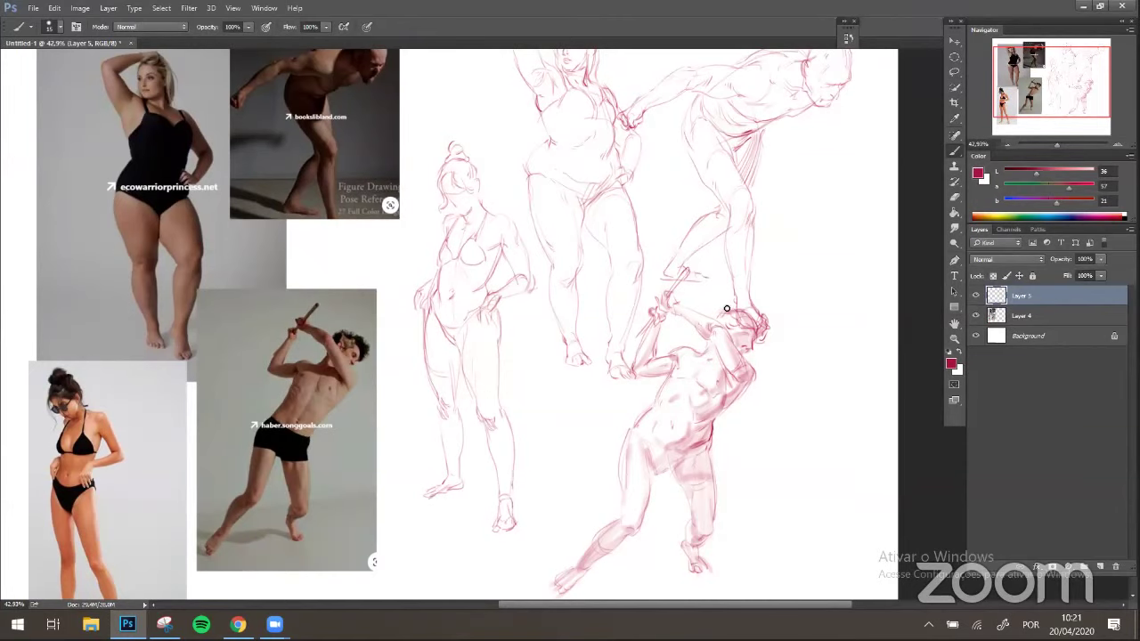
- Shade the torso, bent arm and bikini of the woman in sunglasses
{"action": "key", "text": "space"}
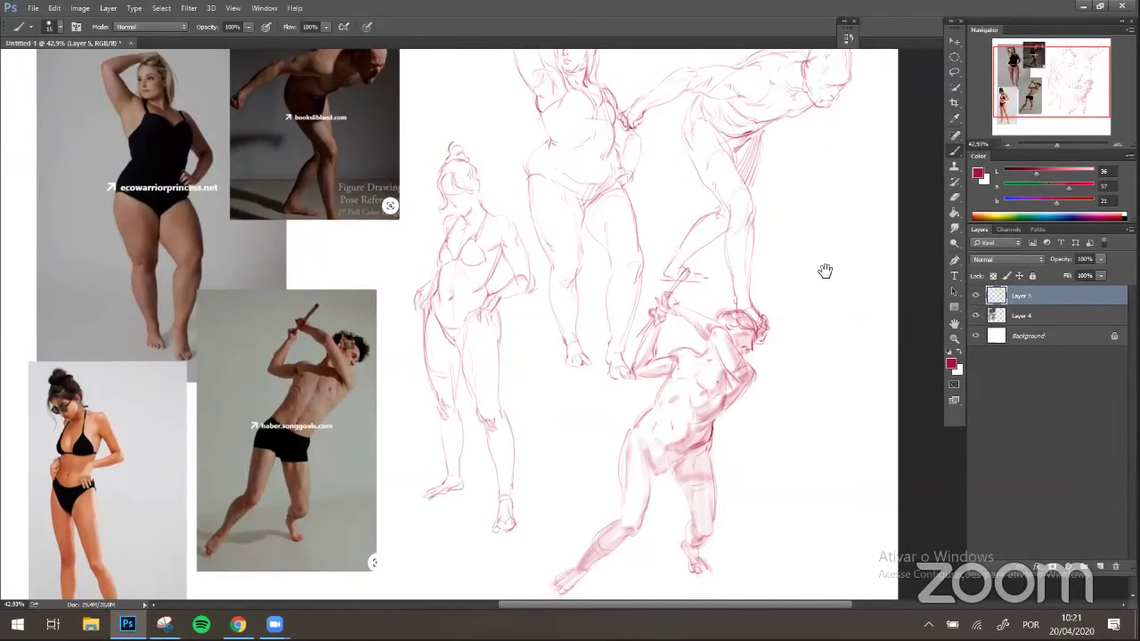
{"action": "left_click_drag", "start_coordinate": [825, 273], "coordinate": [830, 258]}
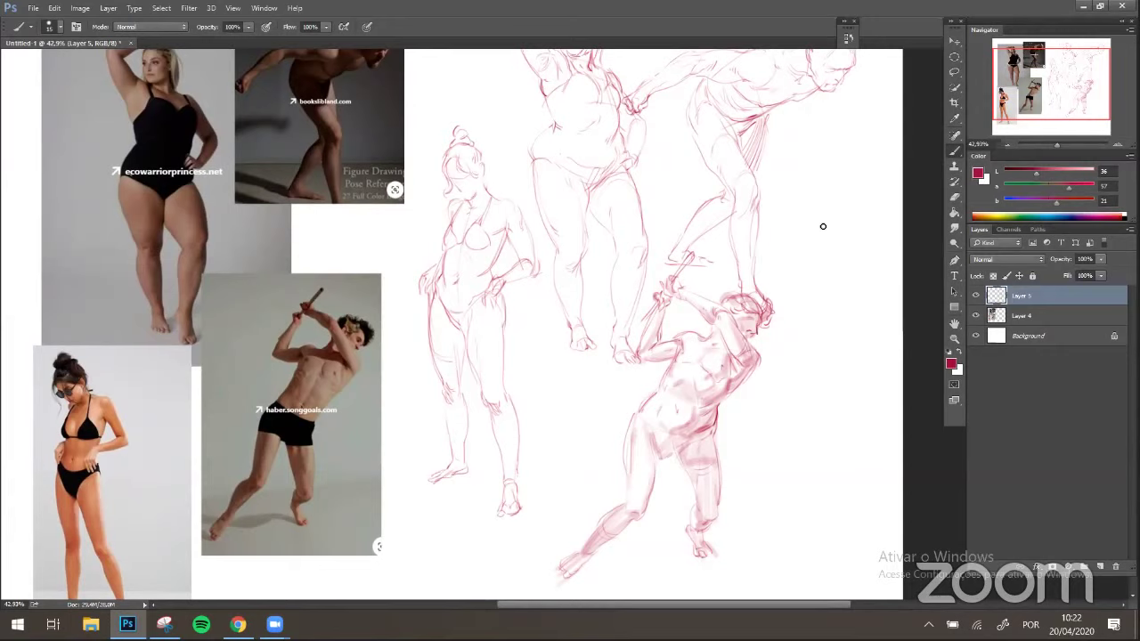
{"action": "left_click_drag", "start_coordinate": [491, 226], "coordinate": [473, 270]}
{"action": "left_click_drag", "start_coordinate": [537, 273], "coordinate": [504, 281]}
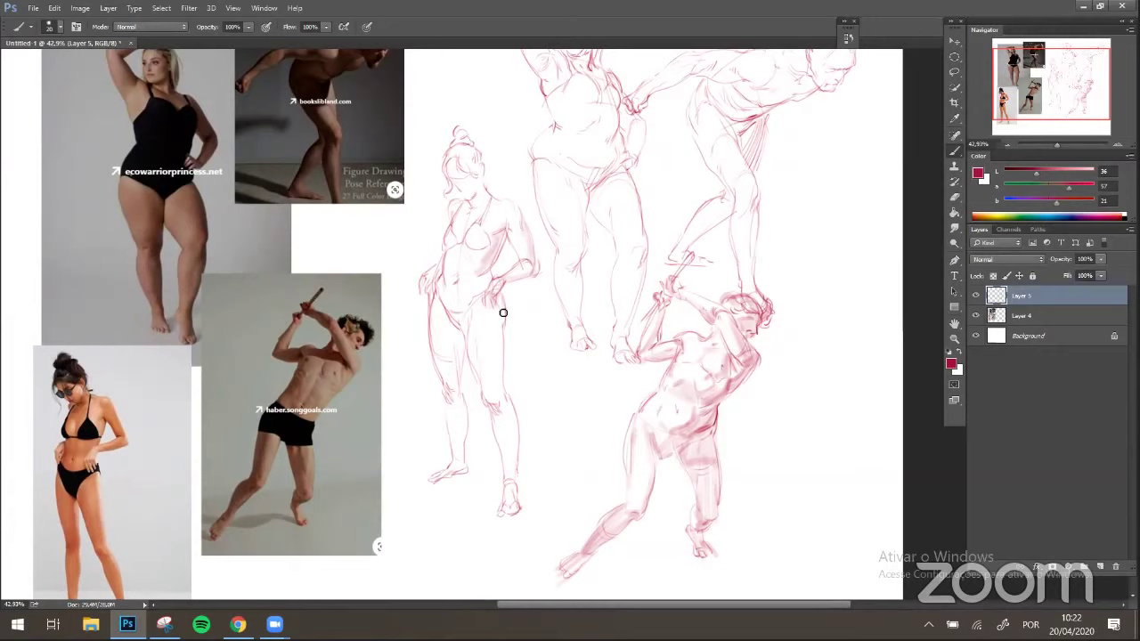
{"action": "mouse_move", "coordinate": [448, 301]}
{"action": "left_mouse_down"}
{"action": "mouse_move", "coordinate": [466, 305]}
{"action": "mouse_move", "coordinate": [458, 320]}
{"action": "left_mouse_up"}
{"action": "left_click_drag", "start_coordinate": [466, 238], "coordinate": [453, 244]}
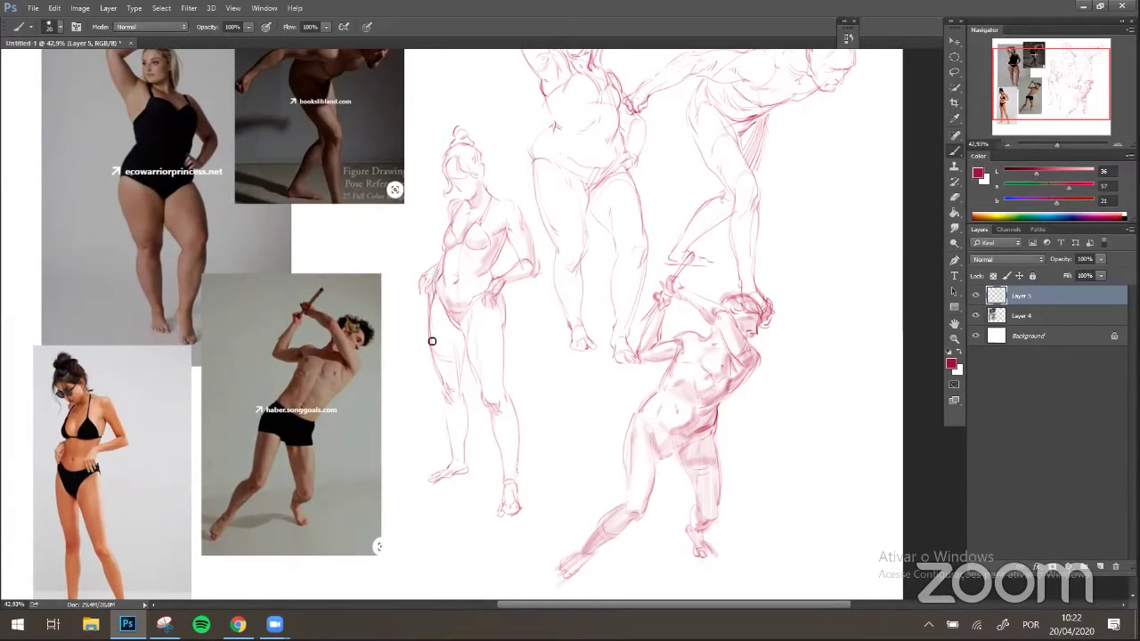
- Shade both thighs and lower legs of the woman in sunglasses
{"action": "mouse_move", "coordinate": [437, 356]}
{"action": "left_mouse_down"}
{"action": "mouse_move", "coordinate": [451, 402]}
{"action": "mouse_move", "coordinate": [461, 396]}
{"action": "left_mouse_up"}
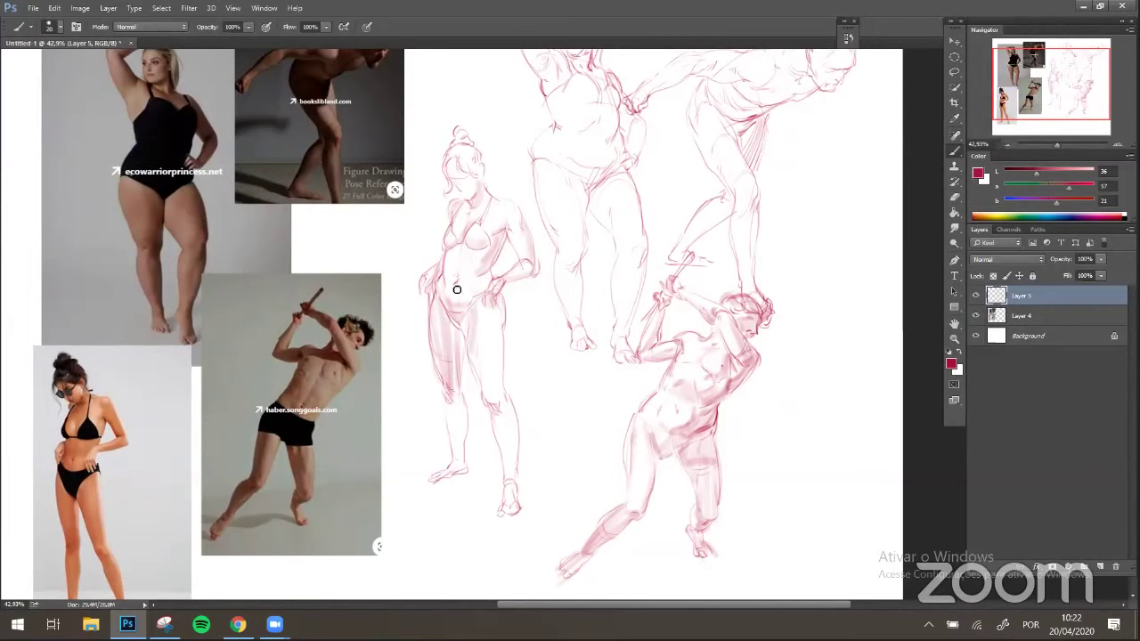
{"action": "mouse_move", "coordinate": [452, 429]}
{"action": "left_mouse_down"}
{"action": "mouse_move", "coordinate": [452, 390]}
{"action": "mouse_move", "coordinate": [463, 459]}
{"action": "left_mouse_up"}
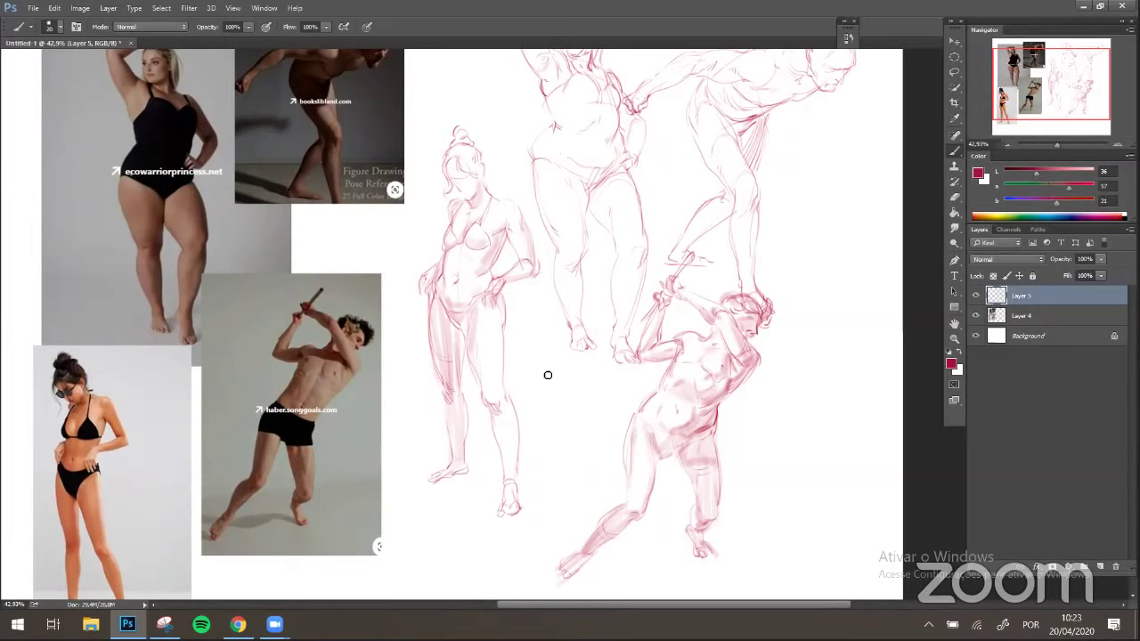
{"action": "left_click_drag", "start_coordinate": [503, 409], "coordinate": [495, 415]}
{"action": "left_click_drag", "start_coordinate": [497, 427], "coordinate": [507, 484]}
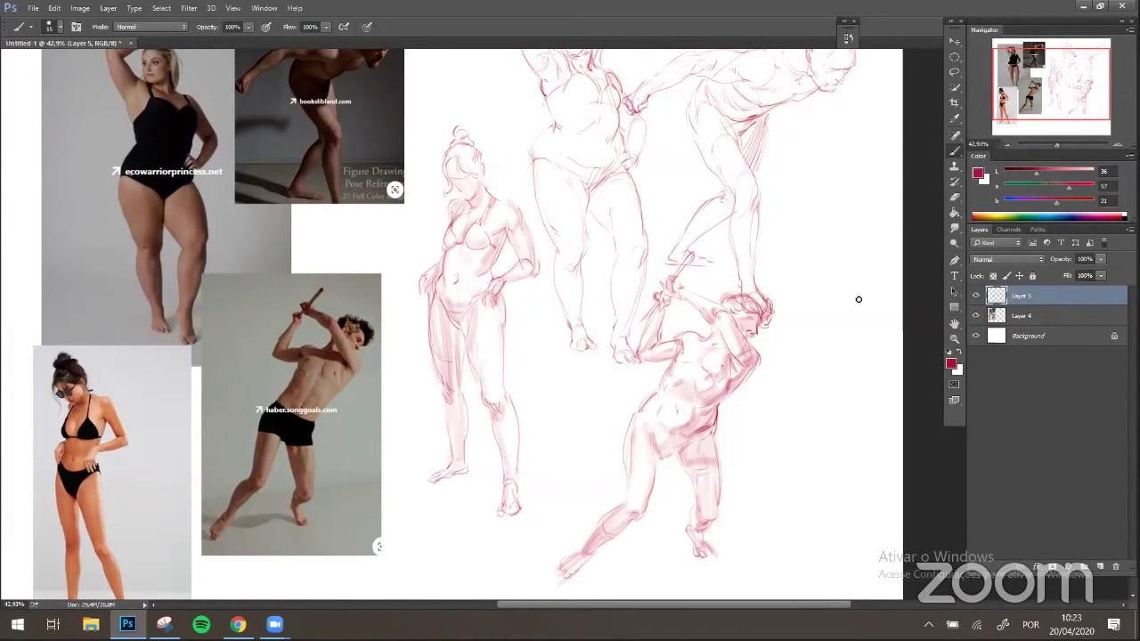
- Shade the belly, hips and upper thighs of the woman in the black swimsuit
{"action": "scroll", "coordinate": [794, 376], "scroll_direction": "up", "scroll_amount": 5}
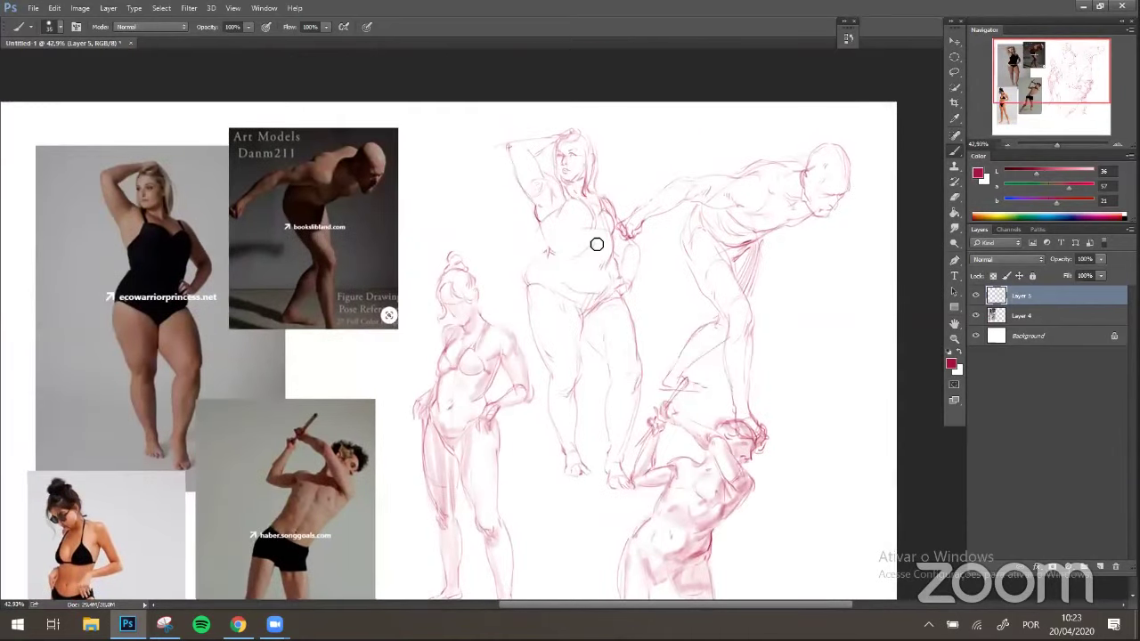
{"action": "mouse_move", "coordinate": [597, 244]}
{"action": "left_mouse_down"}
{"action": "mouse_move", "coordinate": [562, 256]}
{"action": "mouse_move", "coordinate": [613, 238]}
{"action": "mouse_move", "coordinate": [595, 265]}
{"action": "left_mouse_up"}
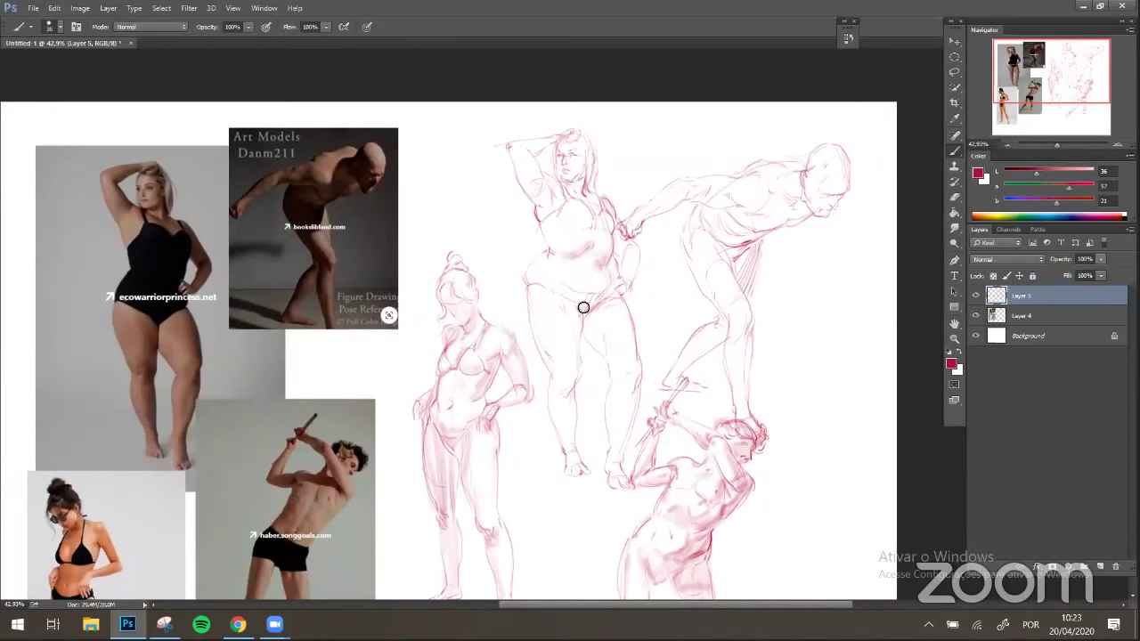
{"action": "mouse_move", "coordinate": [583, 307]}
{"action": "left_mouse_down"}
{"action": "mouse_move", "coordinate": [562, 294]}
{"action": "mouse_move", "coordinate": [599, 304]}
{"action": "left_mouse_up"}
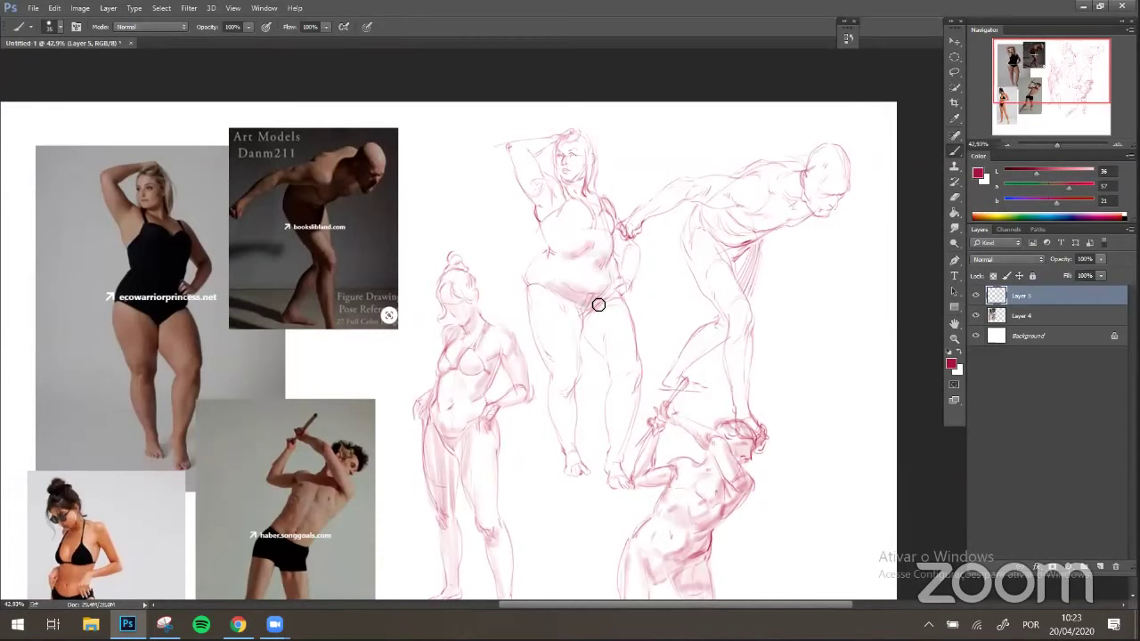
{"action": "left_click_drag", "start_coordinate": [614, 264], "coordinate": [611, 285]}
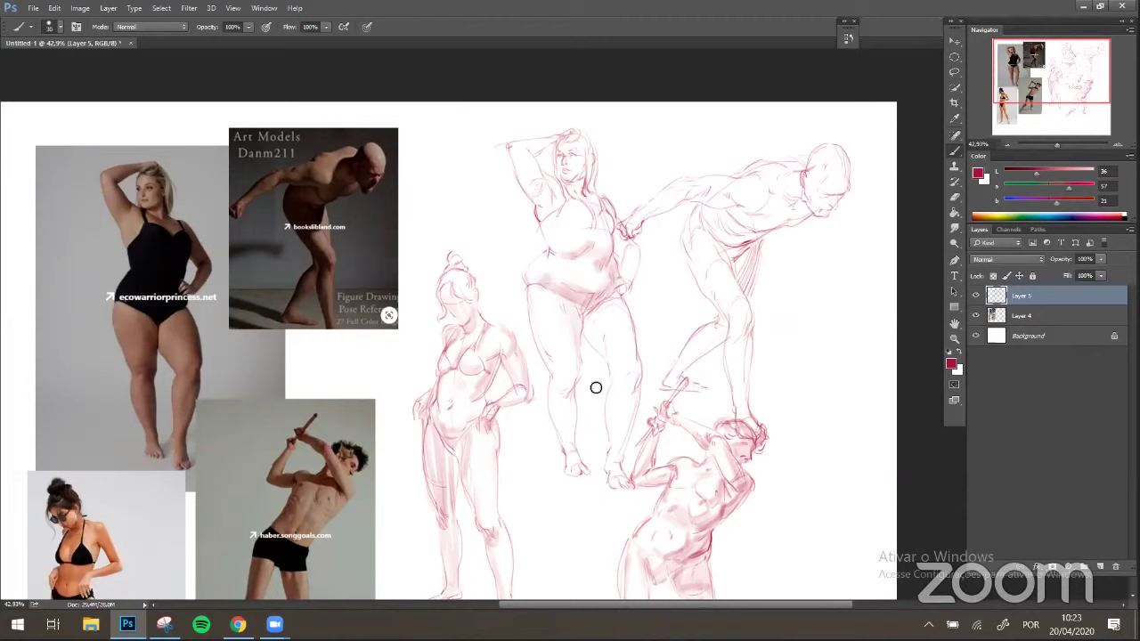
{"action": "left_click_drag", "start_coordinate": [626, 308], "coordinate": [608, 301]}
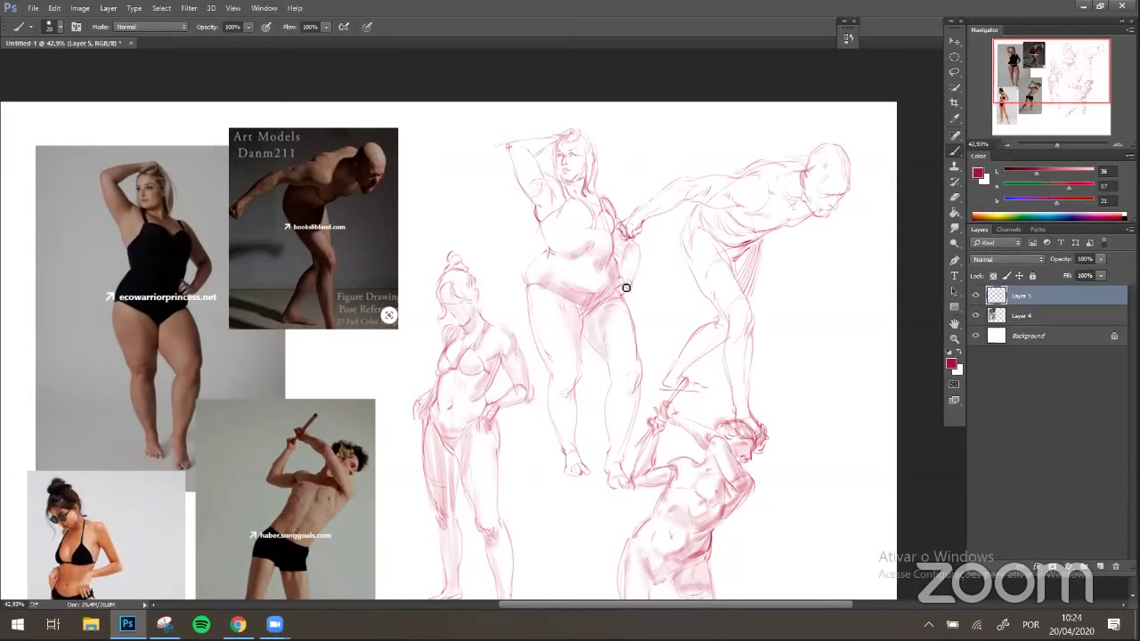
- Shade the chest and raised arm of the woman in the black swimsuit, varying the brush size
{"action": "key", "text": "]"}
{"action": "mouse_move", "coordinate": [591, 214]}
{"action": "left_mouse_down"}
{"action": "mouse_move", "coordinate": [567, 229]}
{"action": "mouse_move", "coordinate": [601, 229]}
{"action": "mouse_move", "coordinate": [599, 199]}
{"action": "left_mouse_up"}
{"action": "key", "text": "]"}
{"action": "key", "text": "]"}
{"action": "left_click_drag", "start_coordinate": [513, 152], "coordinate": [521, 179]}
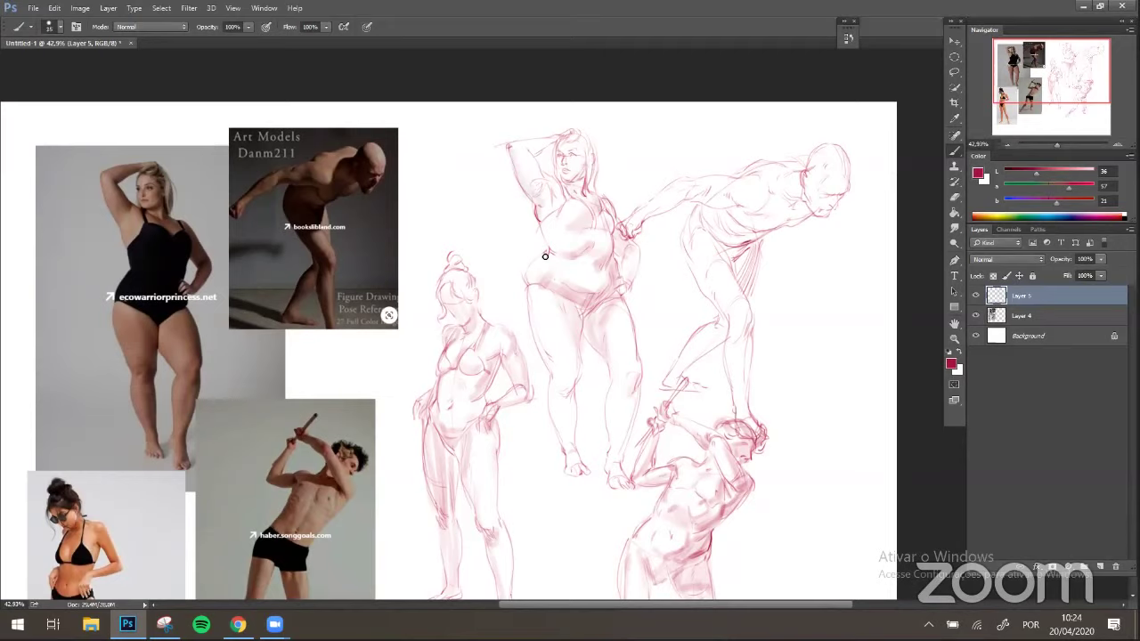
- Shade the swimsuit woman's leg on the left of her figure from thigh to foot, using a smaller brush toward the foot
{"action": "key", "text": "]"}
{"action": "key", "text": "]"}
{"action": "key", "text": "]"}
{"action": "left_click_drag", "start_coordinate": [557, 359], "coordinate": [562, 401]}
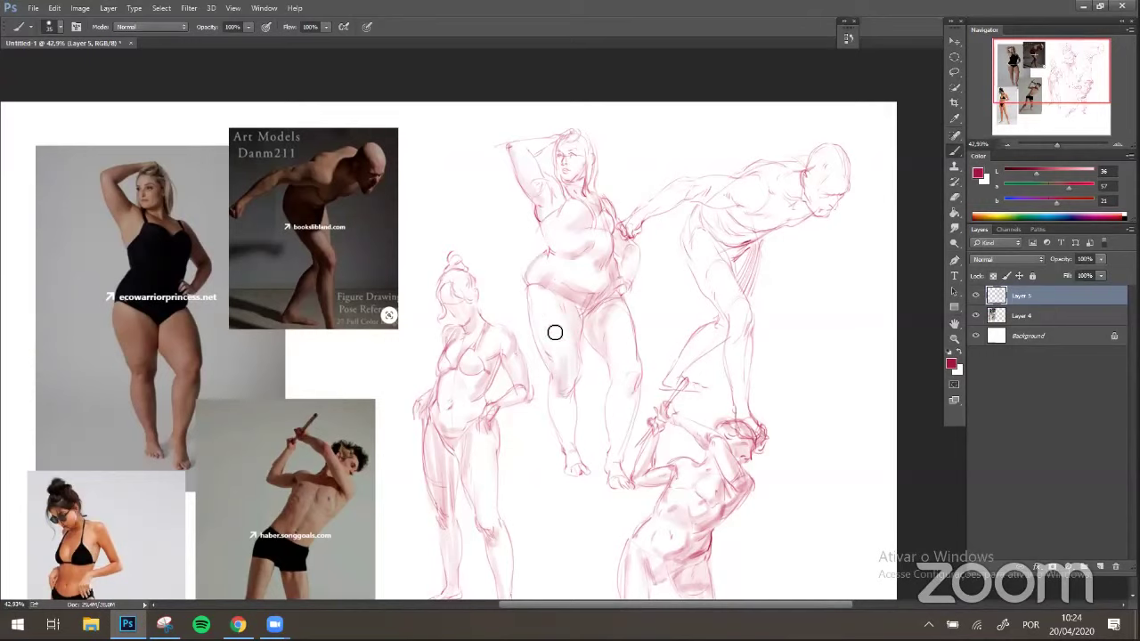
{"action": "mouse_move", "coordinate": [546, 310]}
{"action": "left_mouse_down"}
{"action": "mouse_move", "coordinate": [574, 373]}
{"action": "mouse_move", "coordinate": [577, 449]}
{"action": "left_mouse_up"}
{"action": "key", "text": "["}
{"action": "key", "text": "["}
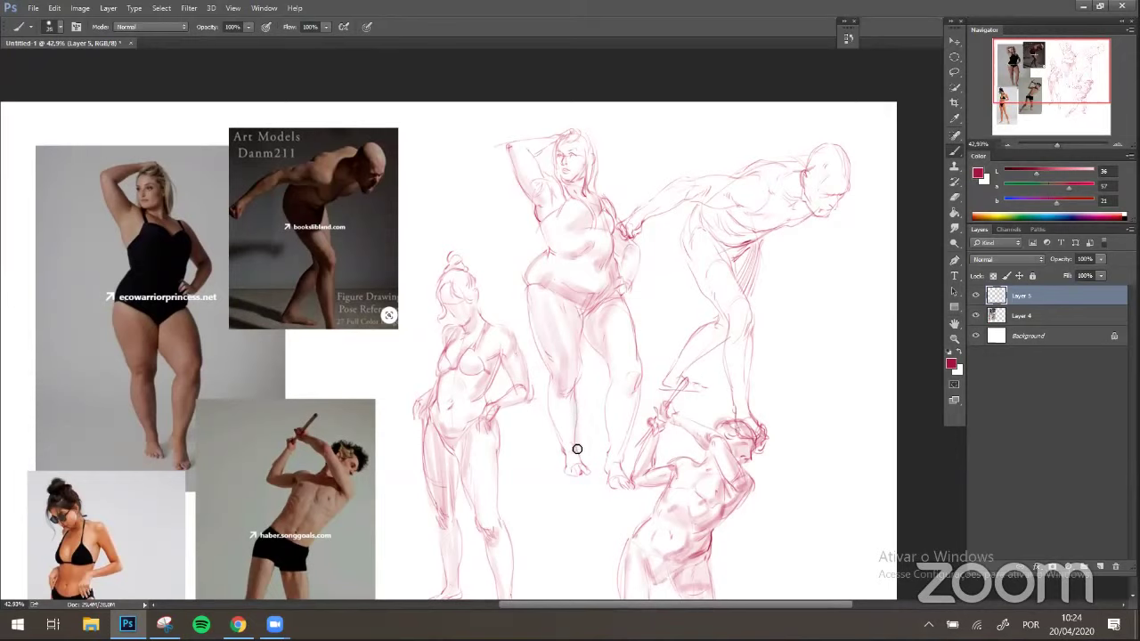
{"action": "left_click_drag", "start_coordinate": [569, 401], "coordinate": [575, 458]}
{"action": "key", "text": "["}
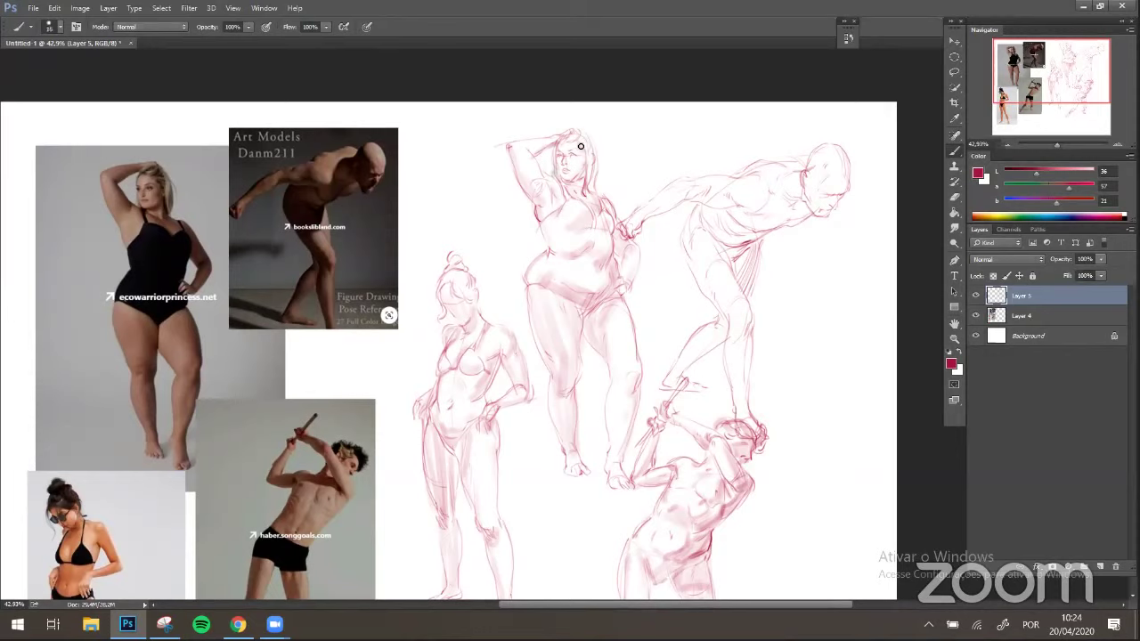
- Lay in shading over the bending man's torso, hip and thigh
{"action": "key", "text": "["}
{"action": "key", "text": "["}
{"action": "left_click_drag", "start_coordinate": [690, 255], "coordinate": [672, 229]}
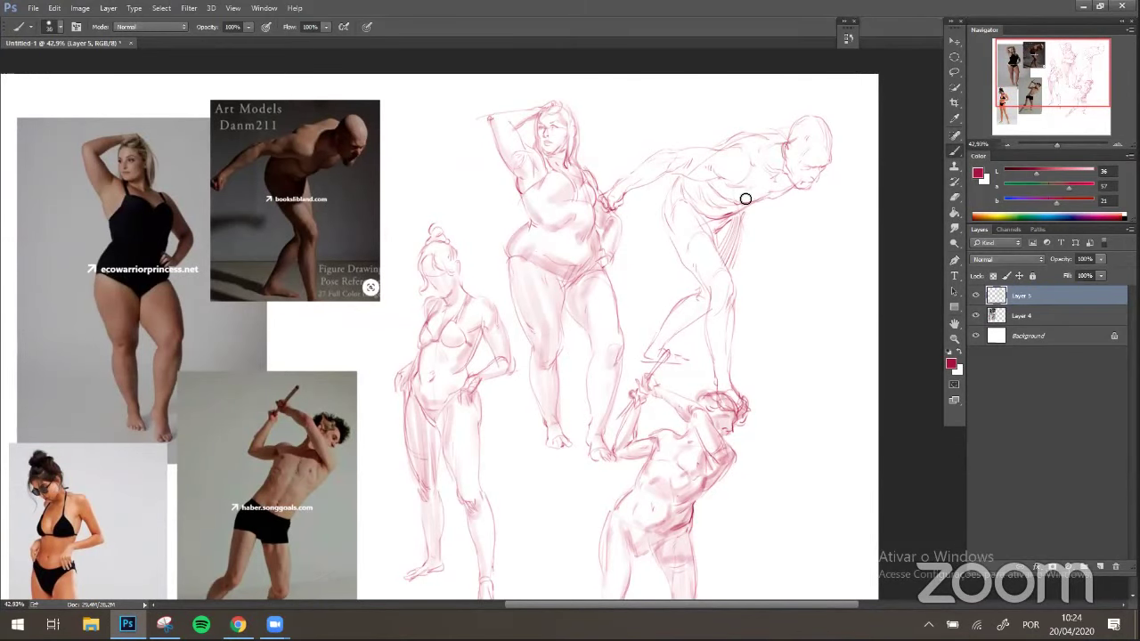
{"action": "left_click_drag", "start_coordinate": [789, 219], "coordinate": [782, 203]}
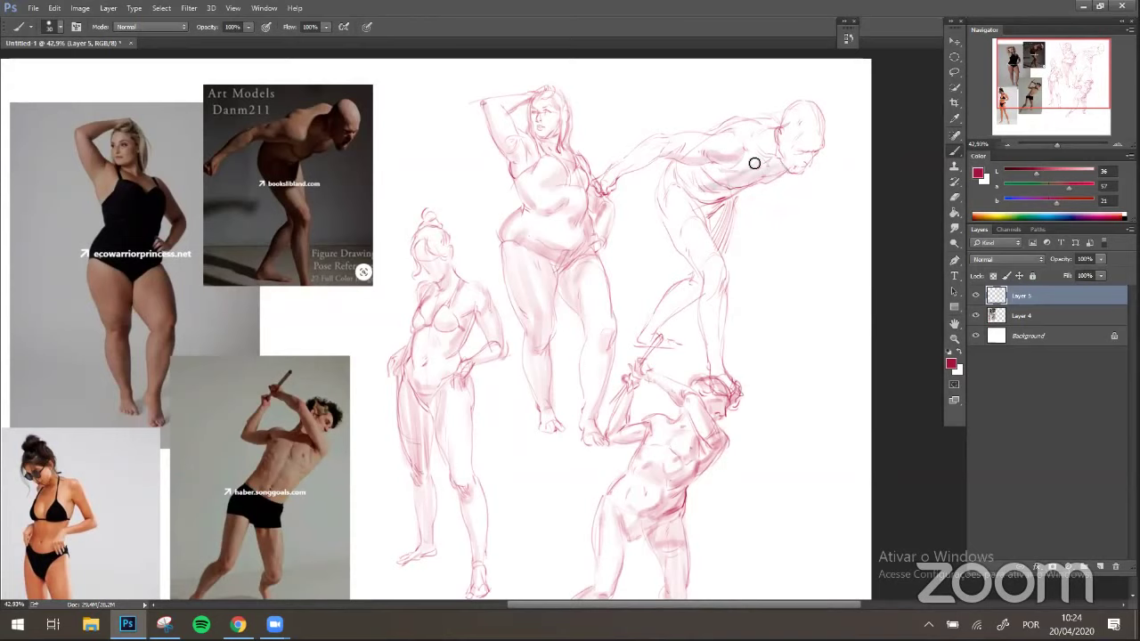
{"action": "mouse_move", "coordinate": [724, 165]}
{"action": "left_mouse_down"}
{"action": "mouse_move", "coordinate": [698, 168]}
{"action": "mouse_move", "coordinate": [726, 192]}
{"action": "mouse_move", "coordinate": [704, 199]}
{"action": "mouse_move", "coordinate": [680, 170]}
{"action": "mouse_move", "coordinate": [713, 195]}
{"action": "mouse_move", "coordinate": [703, 176]}
{"action": "mouse_move", "coordinate": [678, 161]}
{"action": "left_mouse_up"}
{"action": "mouse_move", "coordinate": [708, 204]}
{"action": "left_mouse_down"}
{"action": "mouse_move", "coordinate": [717, 240]}
{"action": "mouse_move", "coordinate": [730, 206]}
{"action": "mouse_move", "coordinate": [717, 225]}
{"action": "mouse_move", "coordinate": [710, 172]}
{"action": "mouse_move", "coordinate": [696, 207]}
{"action": "mouse_move", "coordinate": [706, 226]}
{"action": "mouse_move", "coordinate": [669, 225]}
{"action": "mouse_move", "coordinate": [662, 207]}
{"action": "mouse_move", "coordinate": [664, 185]}
{"action": "mouse_move", "coordinate": [676, 182]}
{"action": "mouse_move", "coordinate": [680, 204]}
{"action": "mouse_move", "coordinate": [698, 198]}
{"action": "mouse_move", "coordinate": [670, 209]}
{"action": "mouse_move", "coordinate": [724, 183]}
{"action": "left_mouse_up"}
{"action": "left_click_drag", "start_coordinate": [675, 216], "coordinate": [719, 298]}
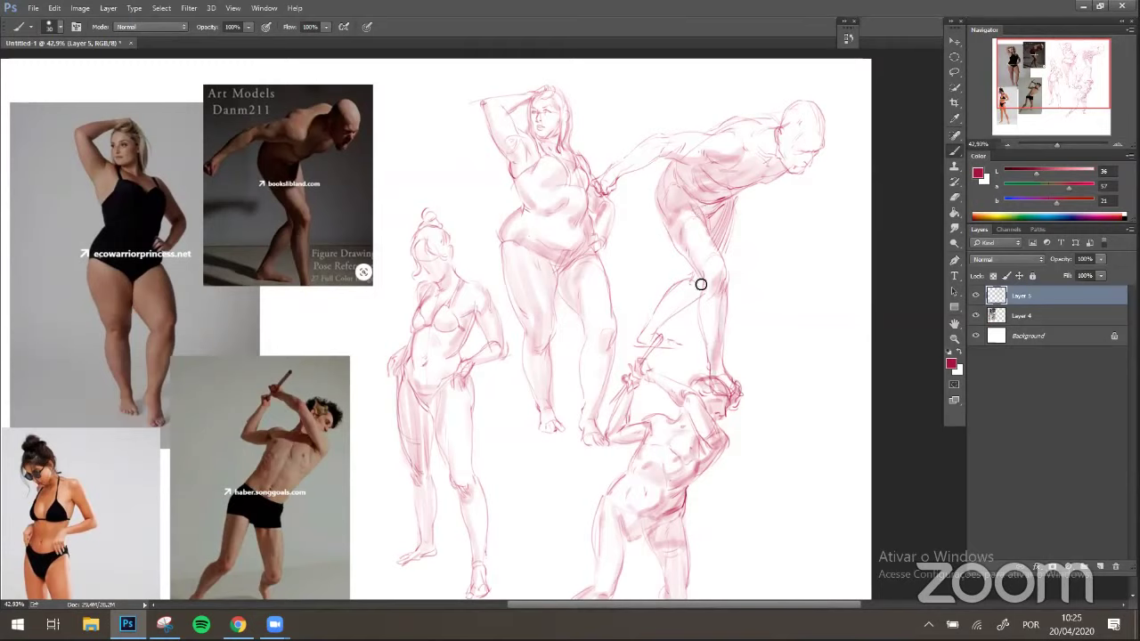
- Shade the bending man's rear lower leg, outstretched arm and face
{"action": "left_click_drag", "start_coordinate": [686, 294], "coordinate": [654, 325]}
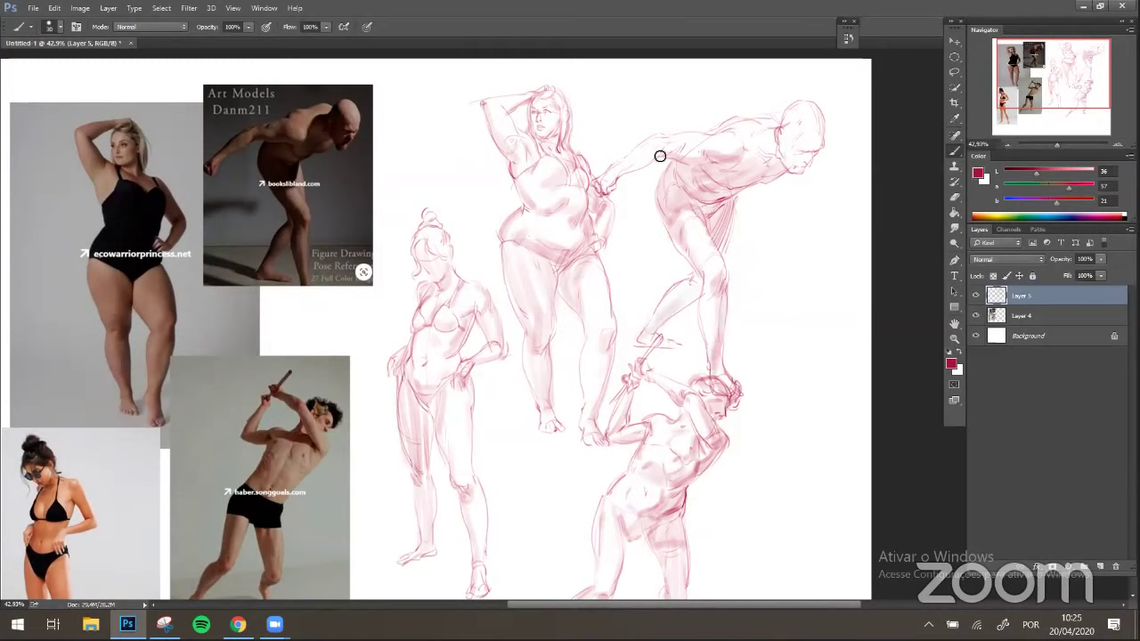
{"action": "left_click_drag", "start_coordinate": [661, 153], "coordinate": [603, 190]}
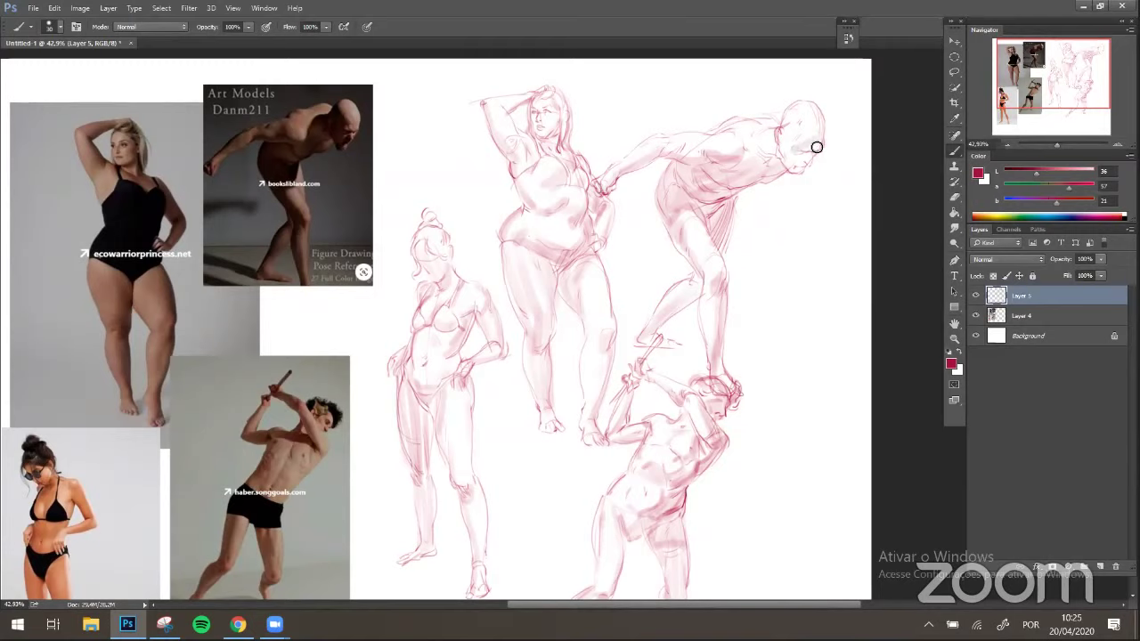
{"action": "mouse_move", "coordinate": [810, 149]}
{"action": "left_mouse_down"}
{"action": "mouse_move", "coordinate": [790, 155]}
{"action": "mouse_move", "coordinate": [789, 180]}
{"action": "left_mouse_up"}
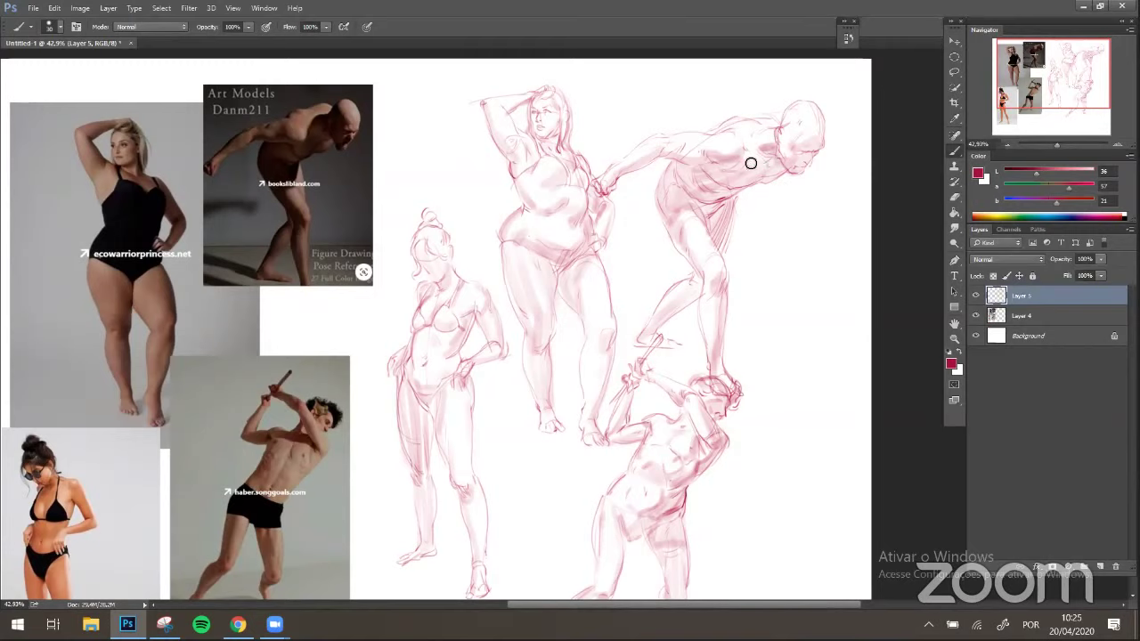
- Deepen the shadows along the bending man's ribs, belly and far thigh, and tone his head with a smaller brush
{"action": "mouse_move", "coordinate": [768, 167]}
{"action": "left_mouse_down"}
{"action": "mouse_move", "coordinate": [730, 188]}
{"action": "mouse_move", "coordinate": [758, 170]}
{"action": "mouse_move", "coordinate": [728, 178]}
{"action": "mouse_move", "coordinate": [758, 179]}
{"action": "mouse_move", "coordinate": [791, 153]}
{"action": "mouse_move", "coordinate": [744, 151]}
{"action": "mouse_move", "coordinate": [701, 174]}
{"action": "mouse_move", "coordinate": [721, 191]}
{"action": "mouse_move", "coordinate": [740, 169]}
{"action": "mouse_move", "coordinate": [695, 179]}
{"action": "left_mouse_up"}
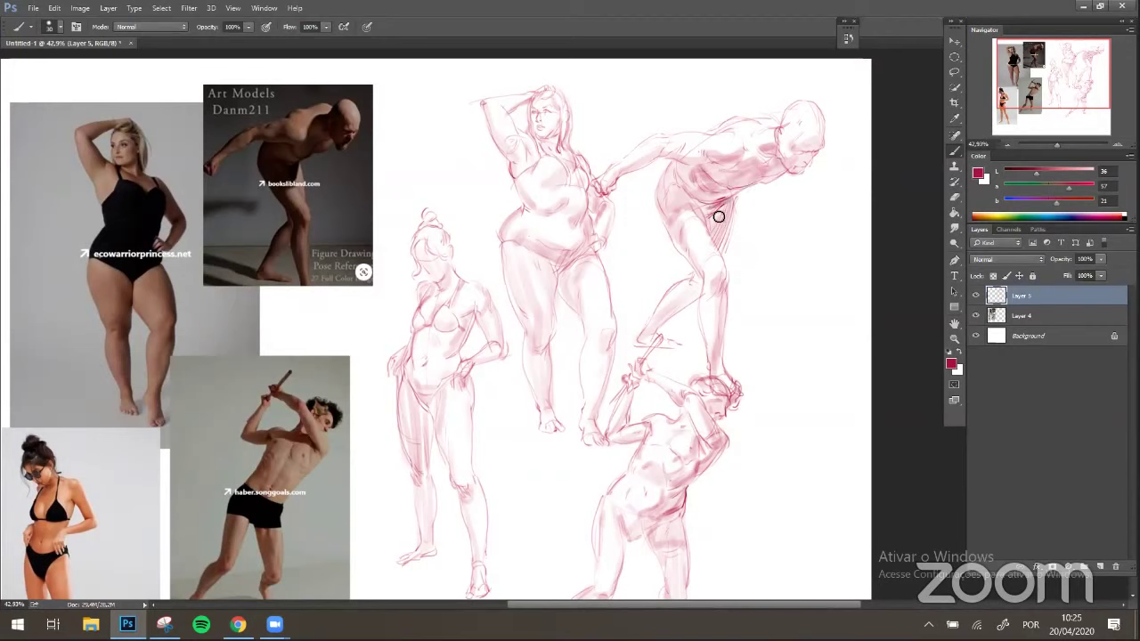
{"action": "left_click_drag", "start_coordinate": [718, 217], "coordinate": [729, 204]}
{"action": "key", "text": "["}
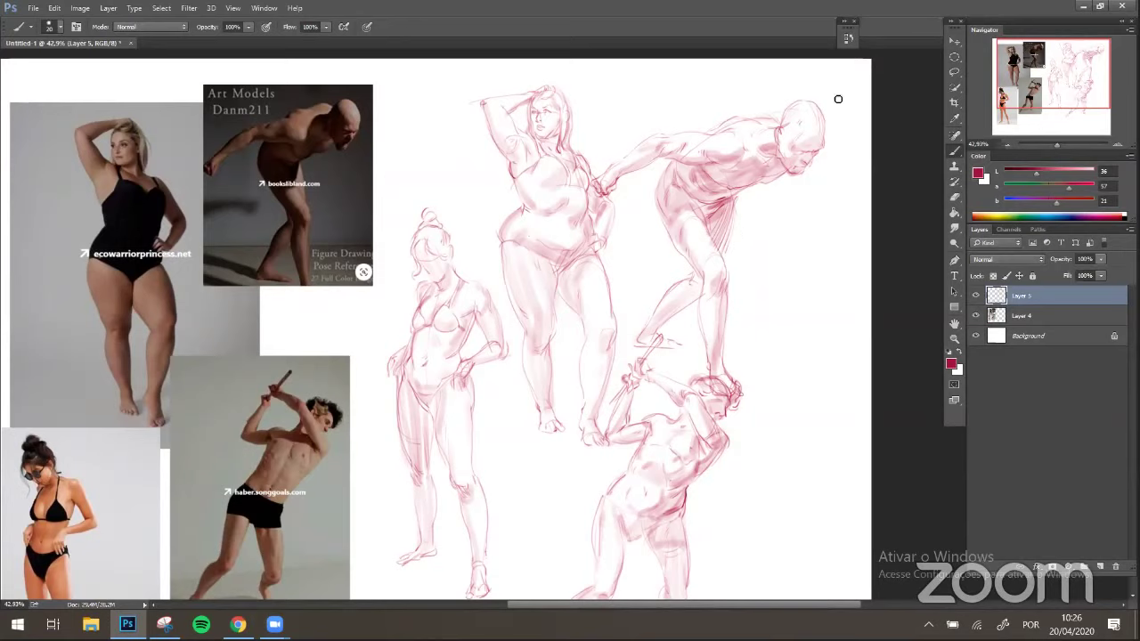
{"action": "mouse_move", "coordinate": [805, 127]}
{"action": "left_mouse_down"}
{"action": "mouse_move", "coordinate": [814, 133]}
{"action": "mouse_move", "coordinate": [801, 147]}
{"action": "left_mouse_up"}
- Sketch a small downward arrow above the bending man's back to mark the light direction
{"action": "scroll", "coordinate": [819, 267], "scroll_direction": "up", "scroll_amount": 1}
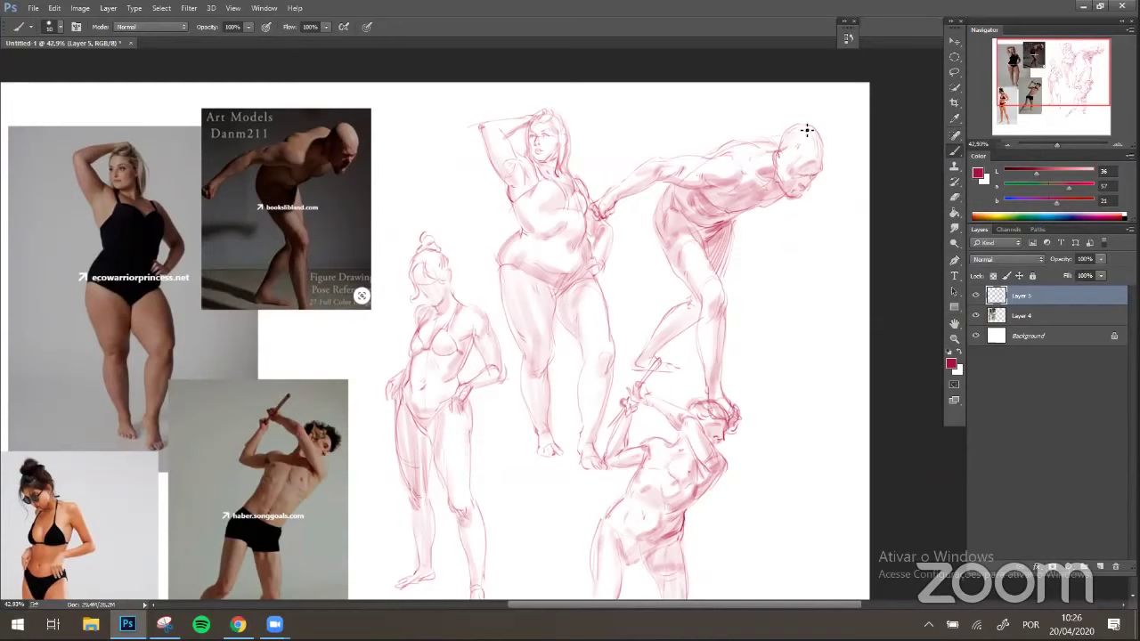
{"action": "scroll", "coordinate": [865, 184], "scroll_direction": "up", "scroll_amount": 1}
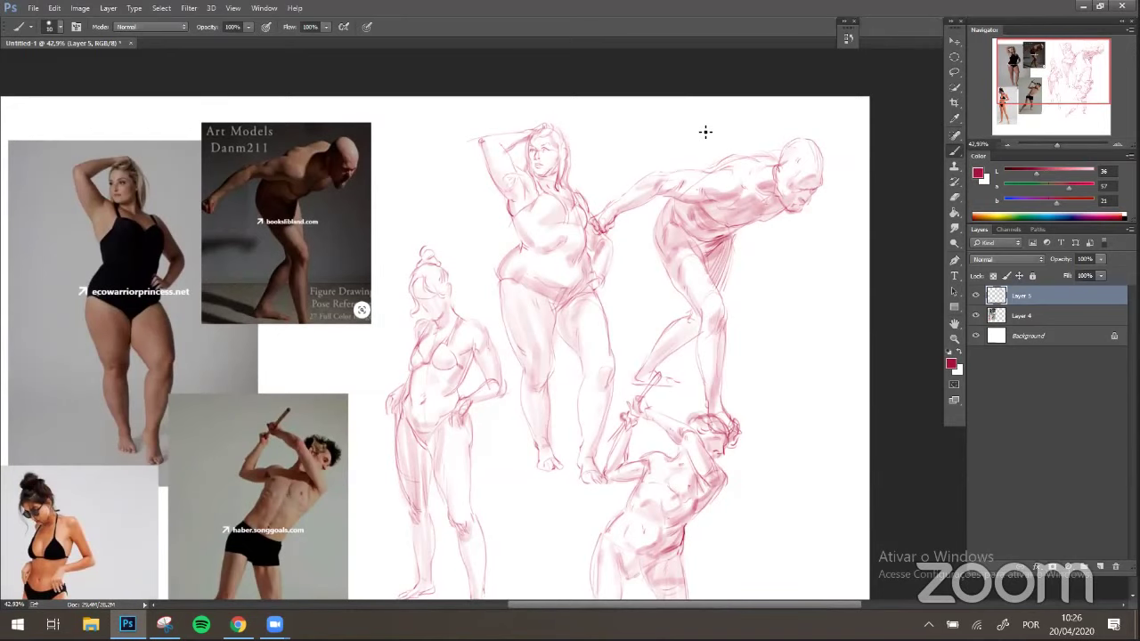
{"action": "left_click_drag", "start_coordinate": [696, 106], "coordinate": [702, 127]}
- Darken the bending man's rear calf, hip, standing shin and far thigh with a slightly larger brush
{"action": "key", "text": "]"}
{"action": "left_click_drag", "start_coordinate": [695, 319], "coordinate": [674, 337]}
{"action": "mouse_move", "coordinate": [673, 234]}
{"action": "left_mouse_down"}
{"action": "mouse_move", "coordinate": [695, 208]}
{"action": "mouse_move", "coordinate": [719, 235]}
{"action": "mouse_move", "coordinate": [730, 218]}
{"action": "left_mouse_up"}
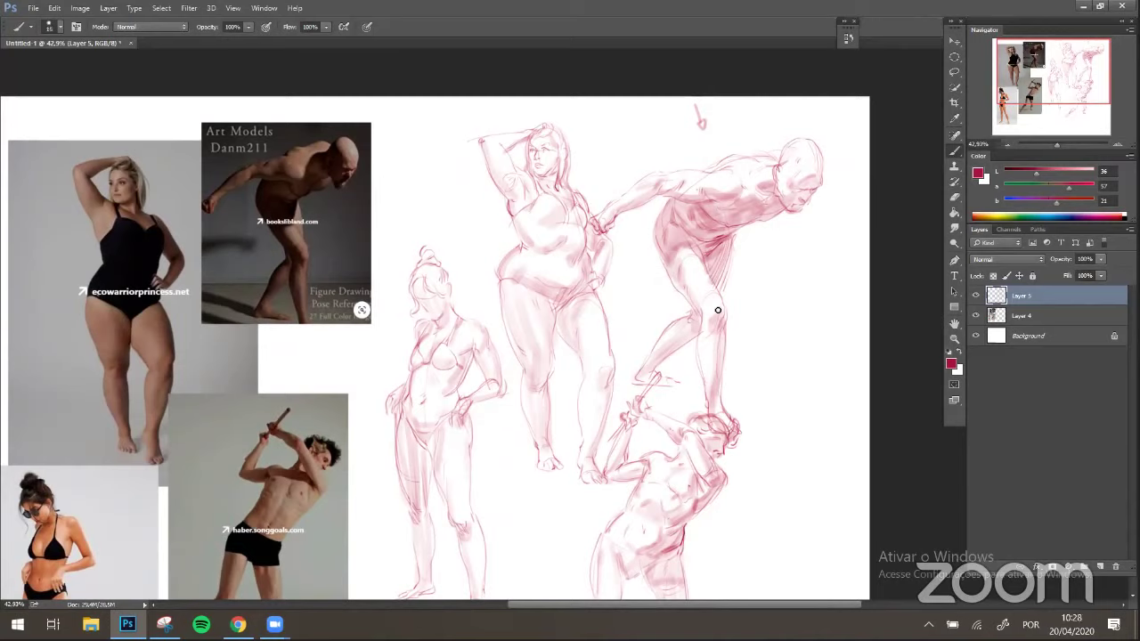
{"action": "left_click_drag", "start_coordinate": [708, 322], "coordinate": [710, 387]}
{"action": "left_click_drag", "start_coordinate": [719, 265], "coordinate": [733, 227]}
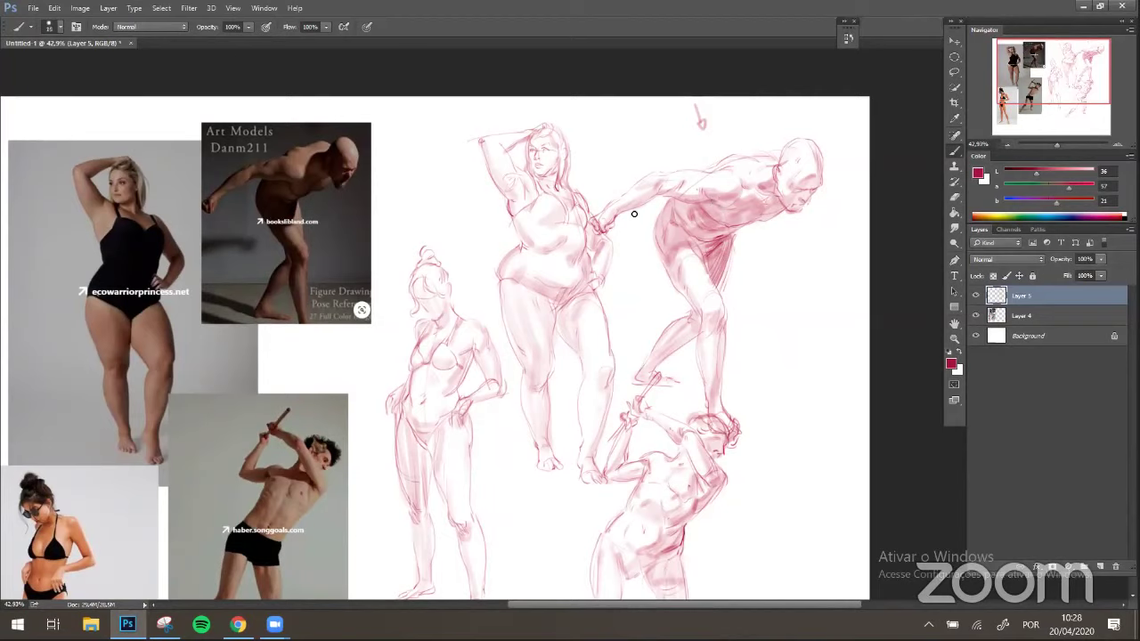
{"action": "key", "text": "]"}
{"action": "left_click_drag", "start_coordinate": [722, 308], "coordinate": [712, 342]}
- Draw a short diagonal stroke in front of the bending man's face with a smaller brush
{"action": "scroll", "coordinate": [759, 266], "scroll_direction": "up", "scroll_amount": 1}
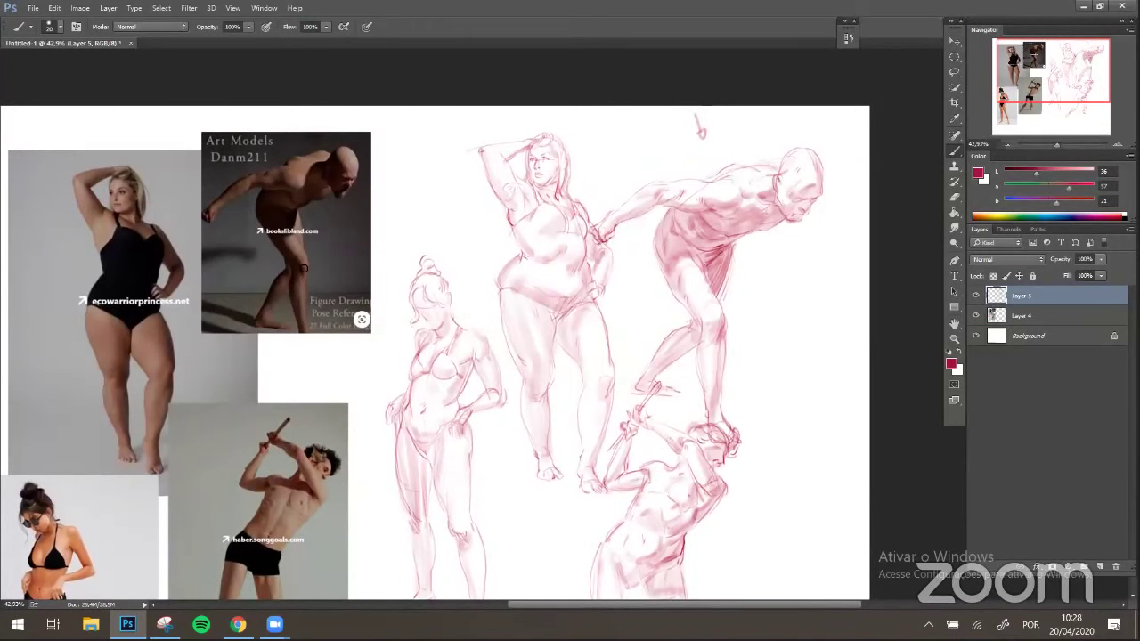
{"action": "scroll", "coordinate": [784, 258], "scroll_direction": "up", "scroll_amount": 2}
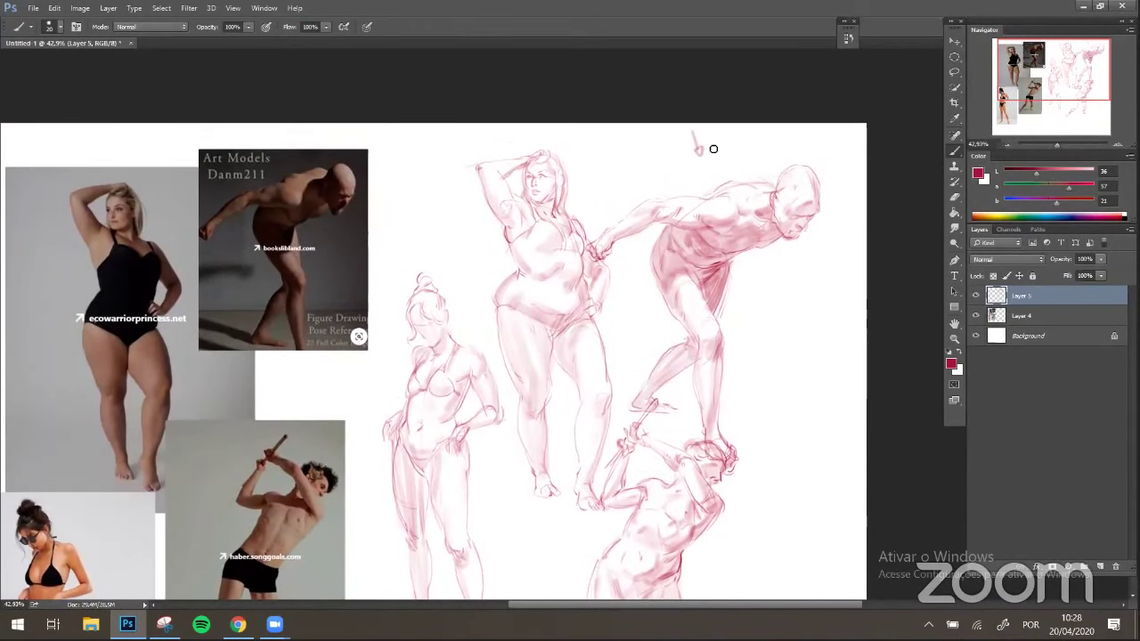
{"action": "key", "text": "["}
{"action": "left_click_drag", "start_coordinate": [828, 214], "coordinate": [806, 248]}
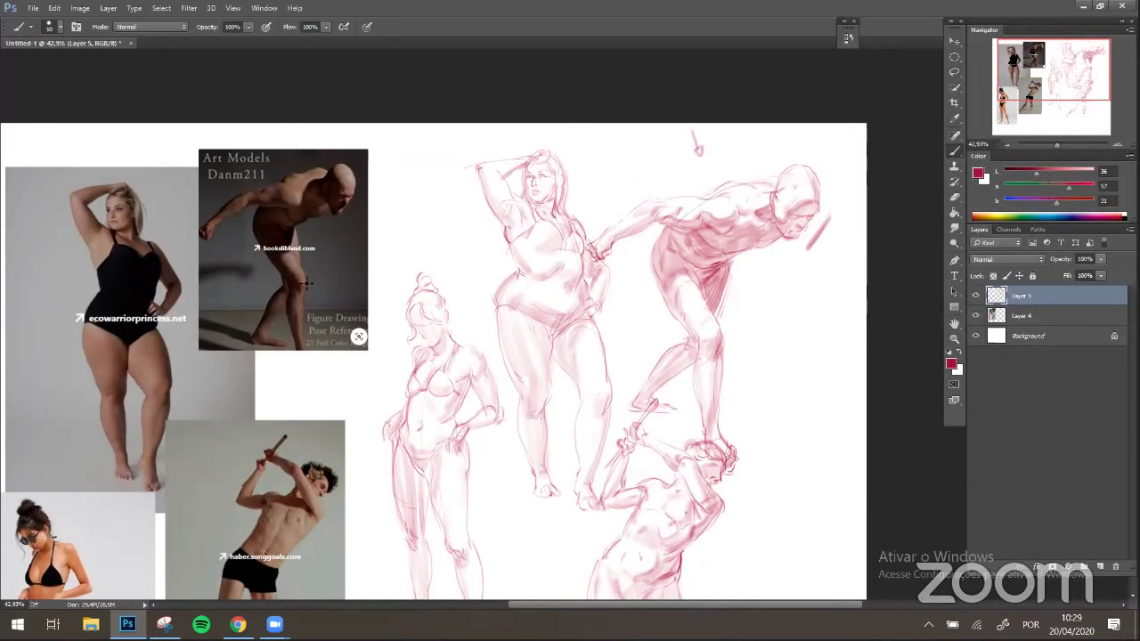
- Strengthen the shadows on the bending man's forearm, both lower legs and hip
{"action": "key", "text": "bracketright"}
{"action": "left_click_drag", "start_coordinate": [616, 243], "coordinate": [645, 224]}
{"action": "left_click_drag", "start_coordinate": [716, 361], "coordinate": [713, 436]}
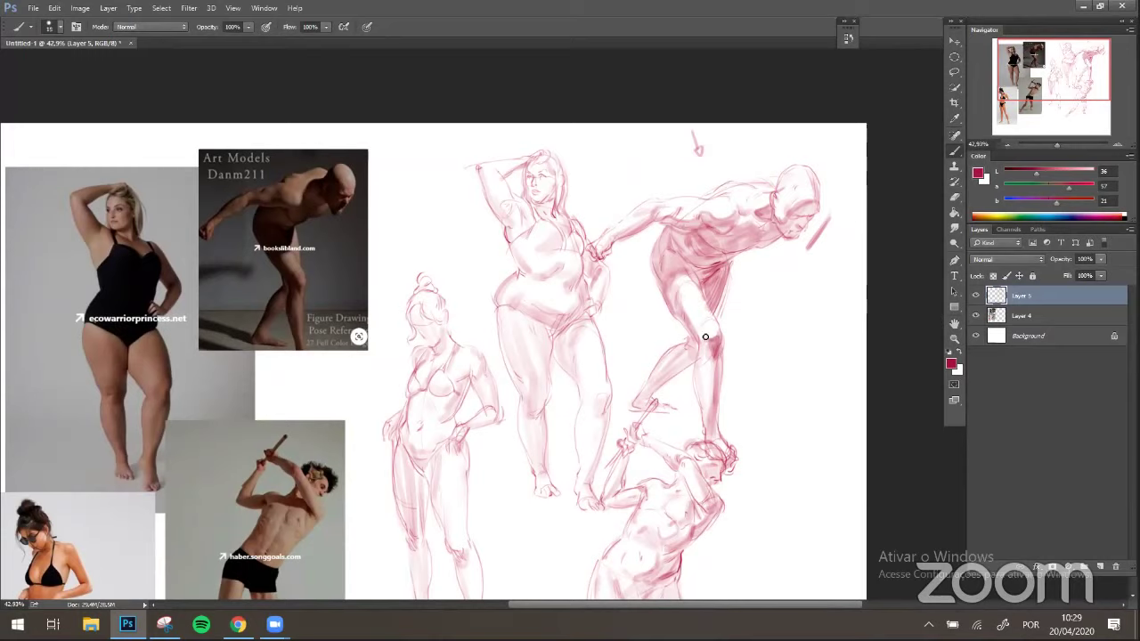
{"action": "left_click_drag", "start_coordinate": [683, 365], "coordinate": [659, 389]}
{"action": "key", "text": "["}
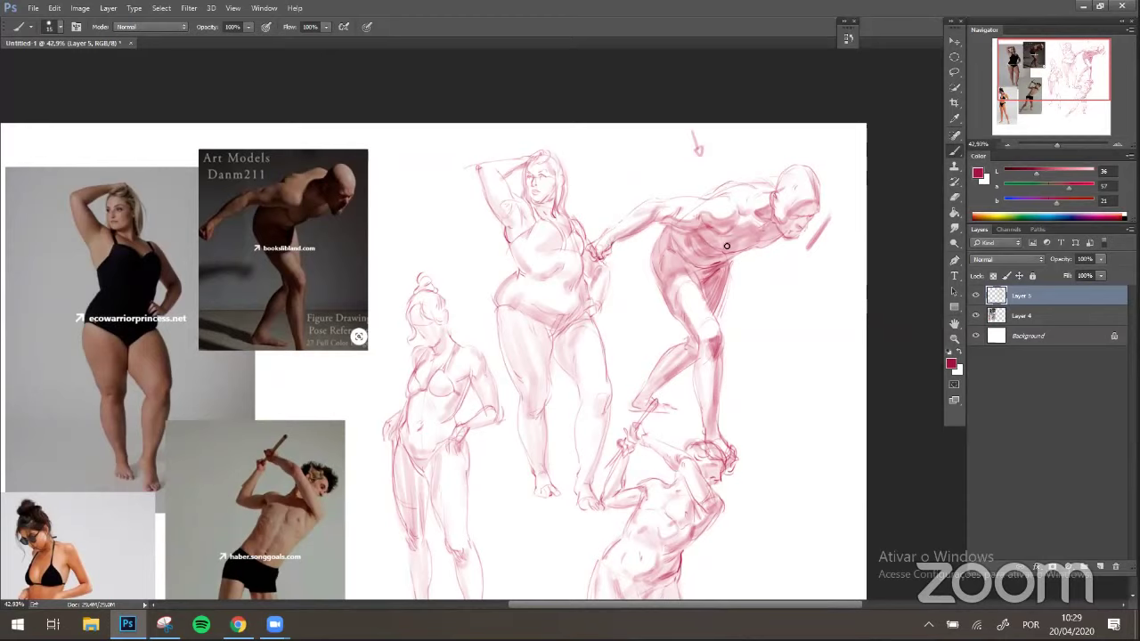
{"action": "left_click_drag", "start_coordinate": [663, 283], "coordinate": [682, 262]}
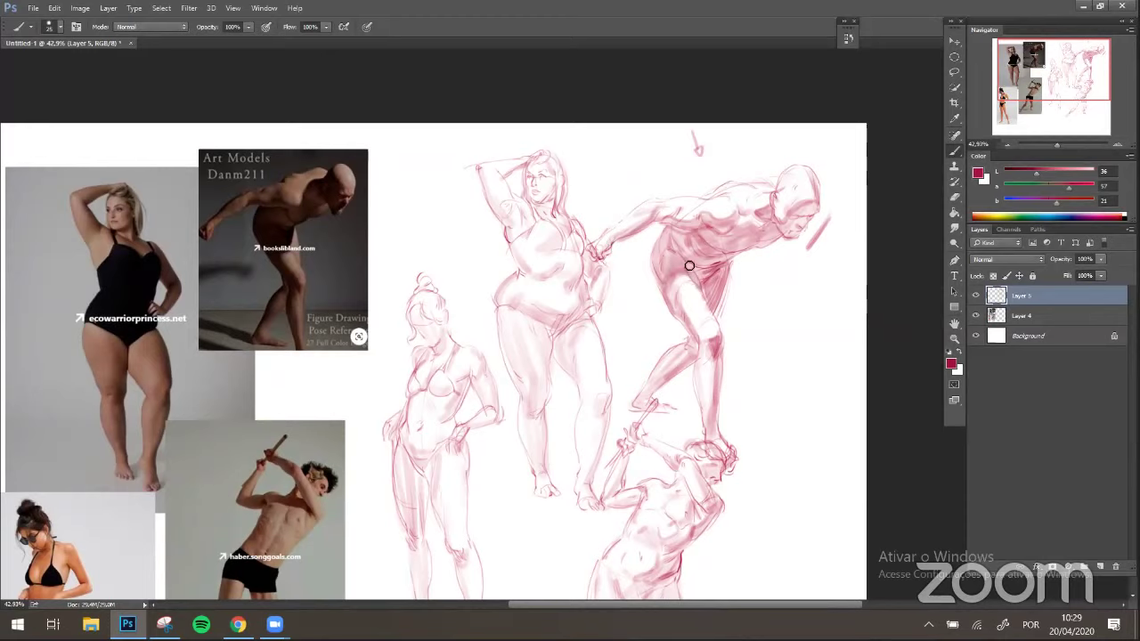
{"action": "key", "text": "["}
- Refine the shading on the bending man's thigh and knee at 50% zoom with the Brush and Eraser
{"action": "key", "text": "ctrl+space"}
{"action": "left_click_drag", "start_coordinate": [659, 292], "coordinate": [640, 298]}
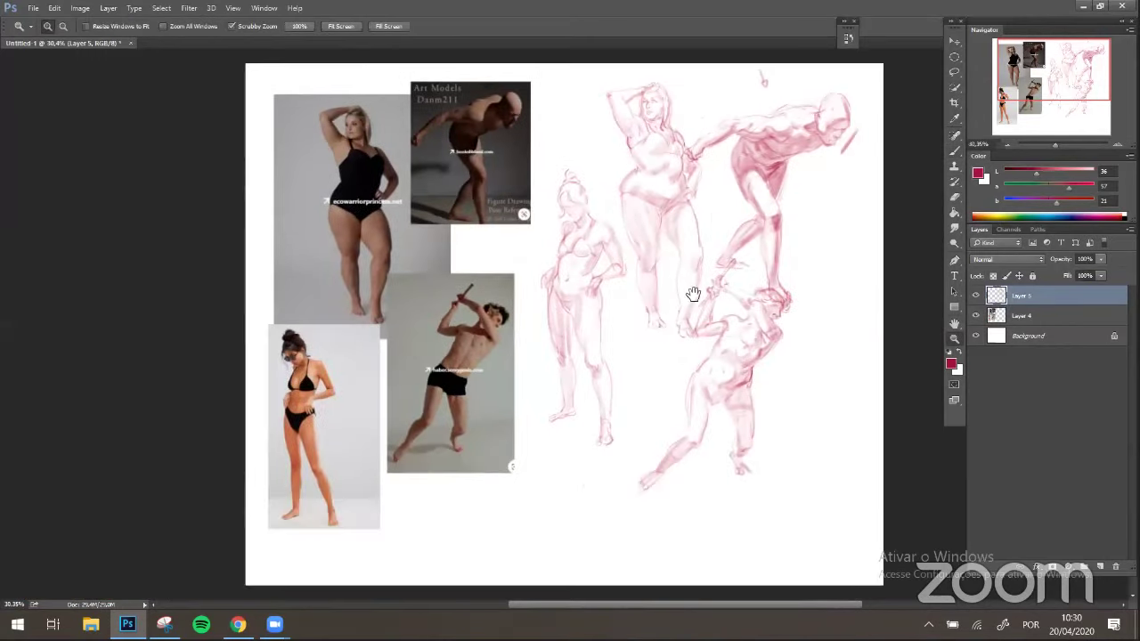
{"action": "key", "text": "ctrl+space"}
{"action": "left_click_drag", "start_coordinate": [739, 248], "coordinate": [746, 269]}
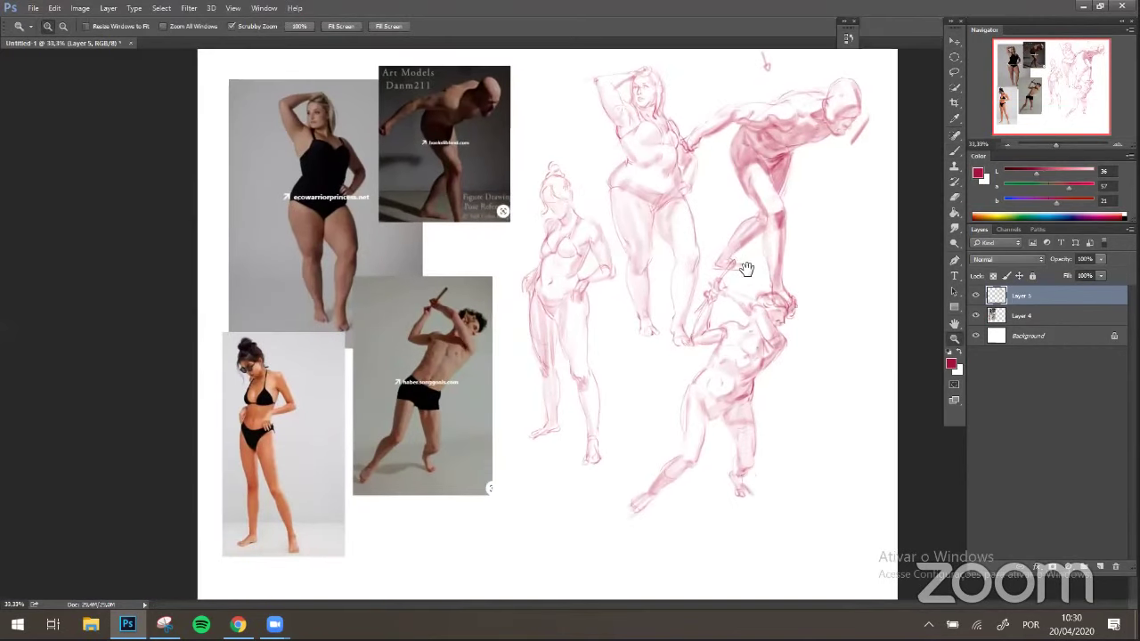
{"action": "key", "text": "b"}
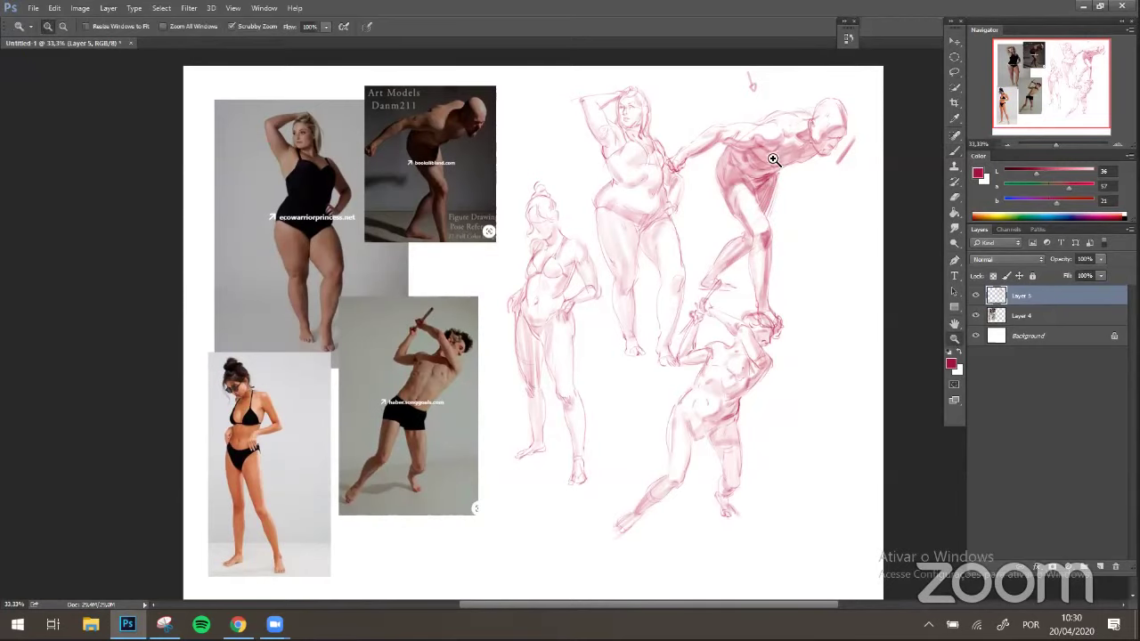
{"action": "scroll", "coordinate": [773, 153], "scroll_direction": "up", "scroll_amount": 2}
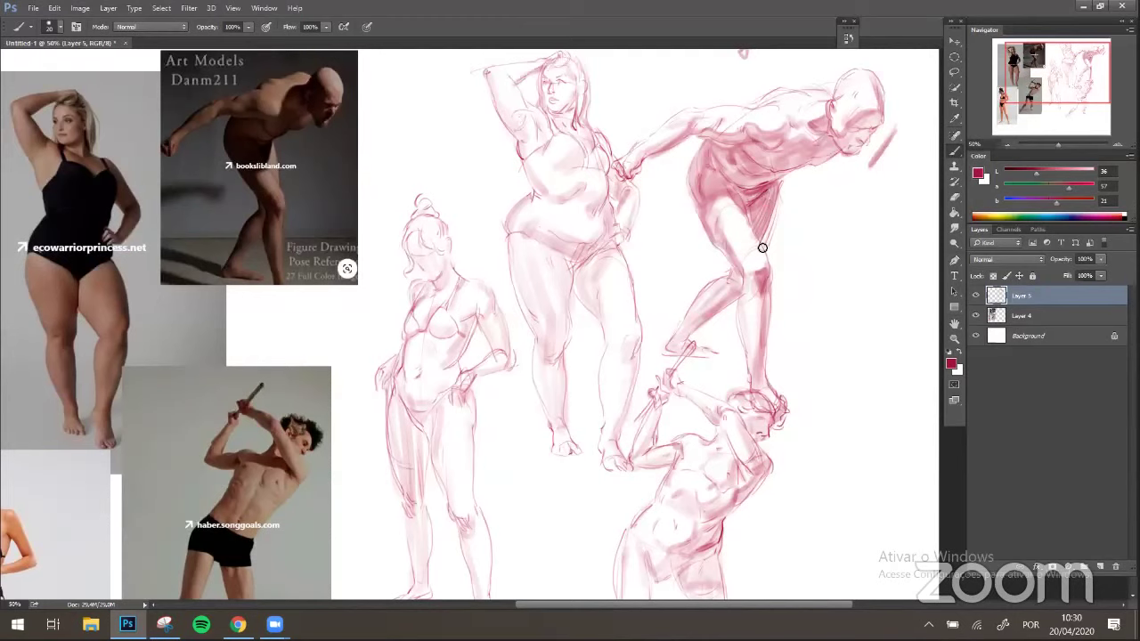
{"action": "key", "text": "e"}
{"action": "key", "text": "b"}
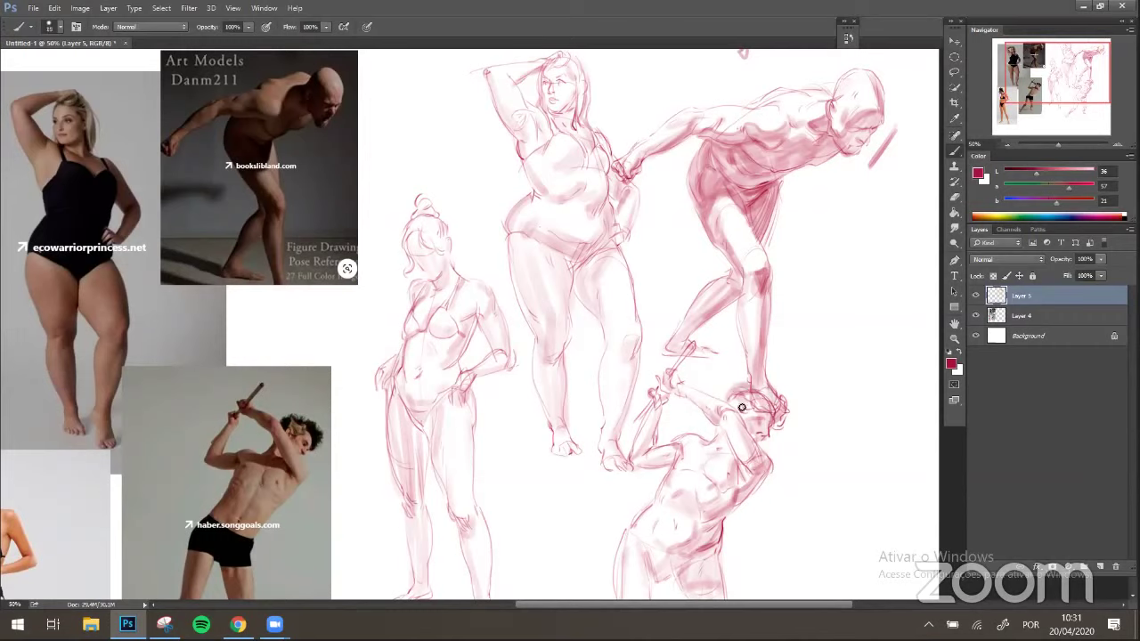
- Shade the stick-holding man's upper arm beside his face with a small brush
{"action": "key", "text": "["}
{"action": "key", "text": "]"}
{"action": "left_click_drag", "start_coordinate": [725, 428], "coordinate": [751, 466]}
{"action": "left_click_drag", "start_coordinate": [726, 428], "coordinate": [751, 473]}
{"action": "key", "text": "["}
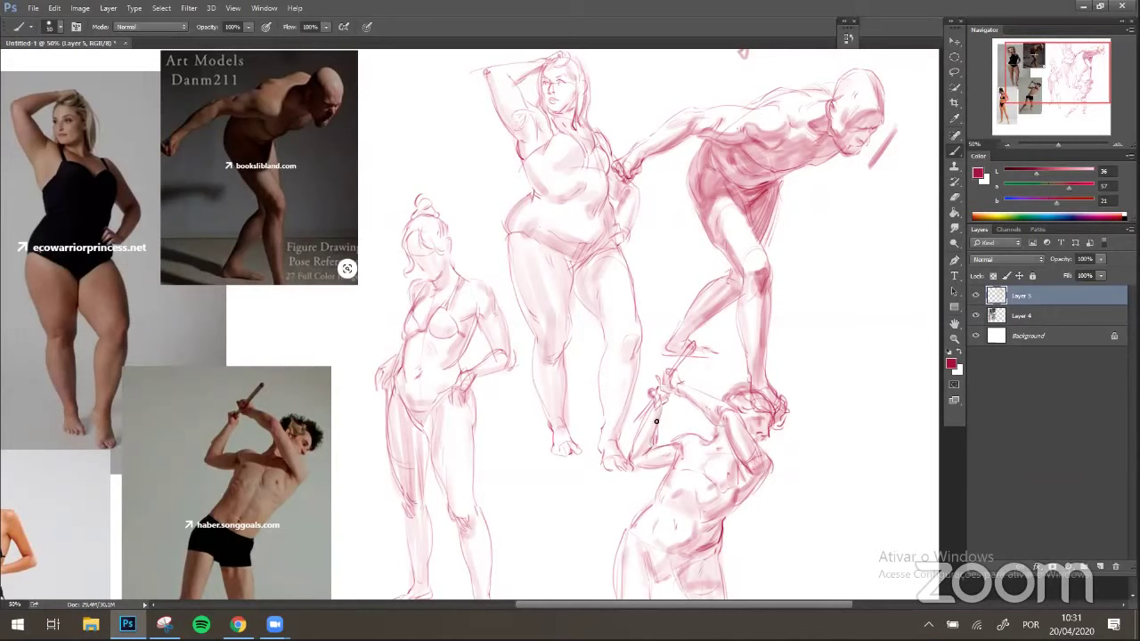
- Deepen the shading across the stick-holding man's waist, groin and both thighs with a larger brush
{"action": "key", "text": "space"}
{"action": "left_click_drag", "start_coordinate": [768, 323], "coordinate": [782, 245]}
{"action": "key", "text": "]"}
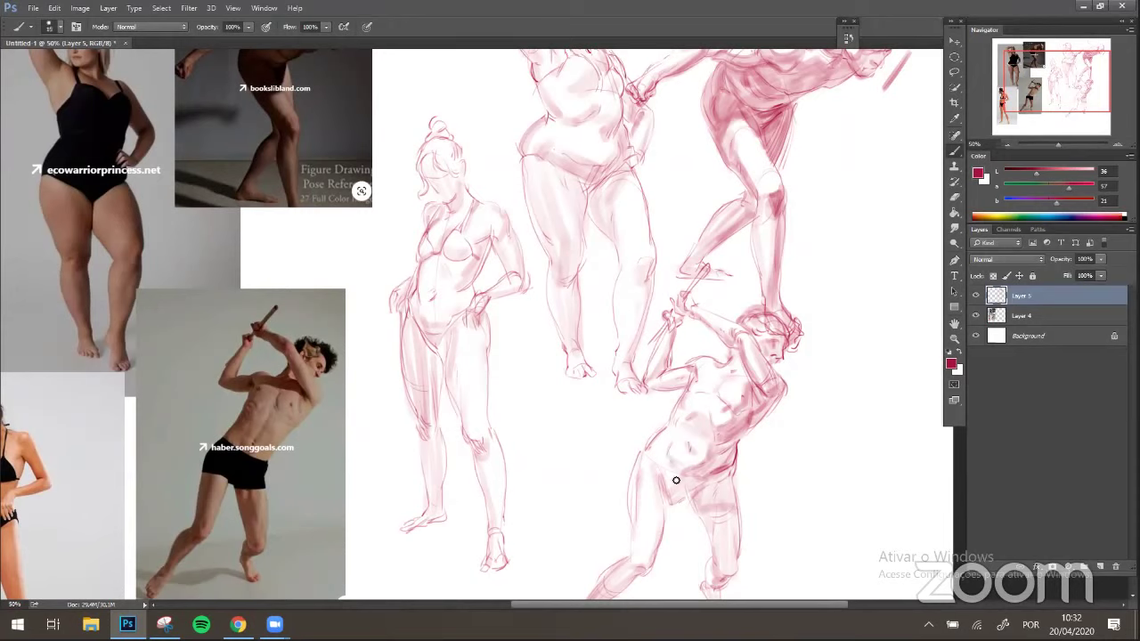
{"action": "key", "text": "]"}
{"action": "mouse_move", "coordinate": [667, 456]}
{"action": "left_mouse_down"}
{"action": "mouse_move", "coordinate": [679, 468]}
{"action": "mouse_move", "coordinate": [723, 457]}
{"action": "left_mouse_up"}
{"action": "left_click_drag", "start_coordinate": [658, 484], "coordinate": [650, 568]}
{"action": "left_click_drag", "start_coordinate": [723, 558], "coordinate": [723, 490]}
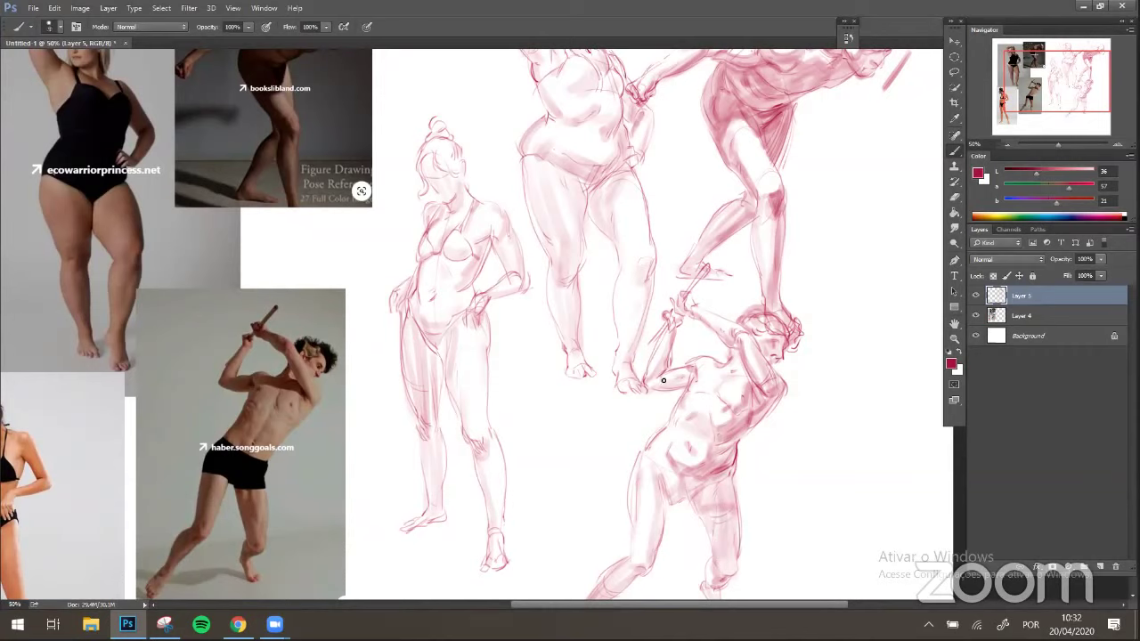
- Shade the stick-holding man's bent forearm near the elbow with the Brush
{"action": "left_click_drag", "start_coordinate": [676, 380], "coordinate": [691, 374]}
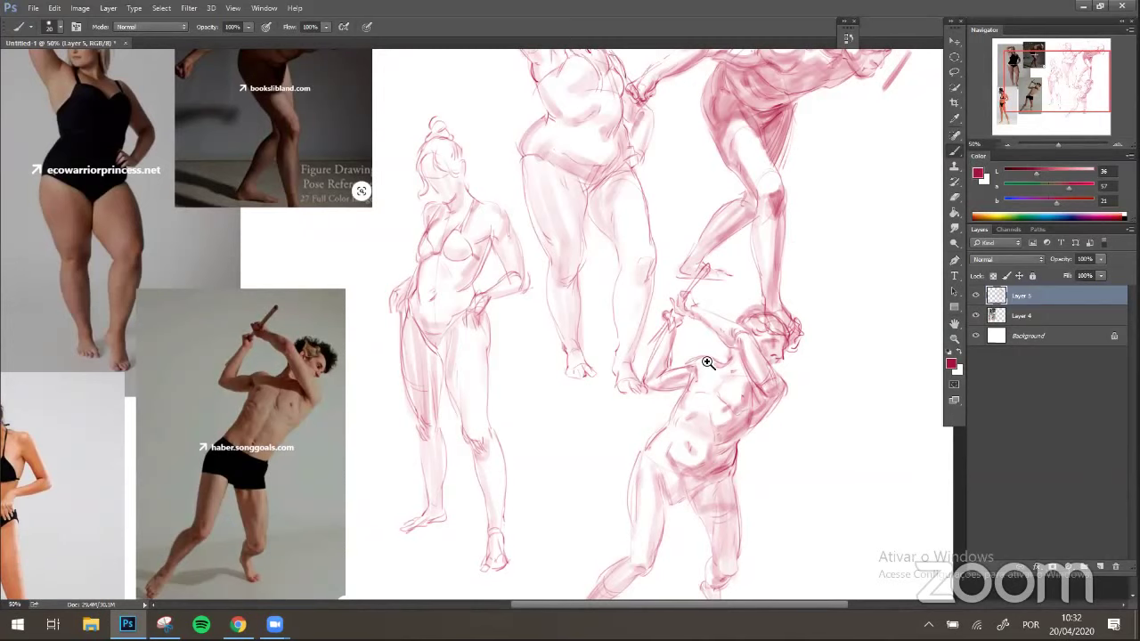
{"action": "key", "text": "z"}
{"action": "scroll", "coordinate": [691, 357], "scroll_direction": "down", "scroll_amount": 3}
{"action": "key", "text": "b"}
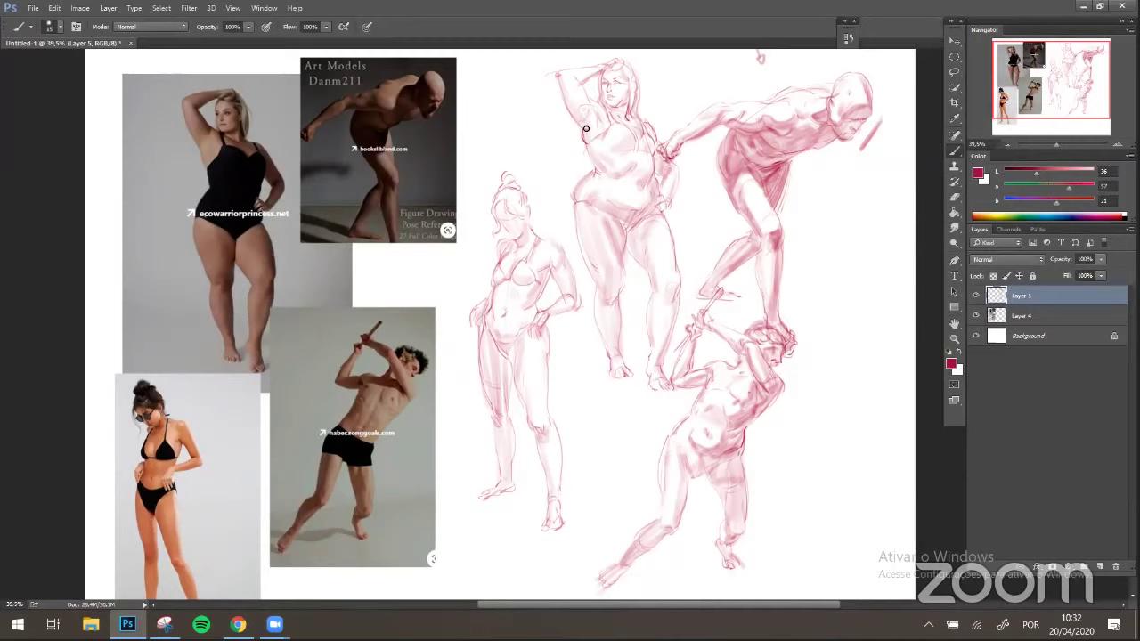
- Hide Layer 5 and Layer 4, add a new empty layer above them and bring up the brush presets
{"action": "key", "text": "["}
{"action": "left_click", "coordinate": [977, 296]}
{"action": "left_click", "coordinate": [977, 315]}
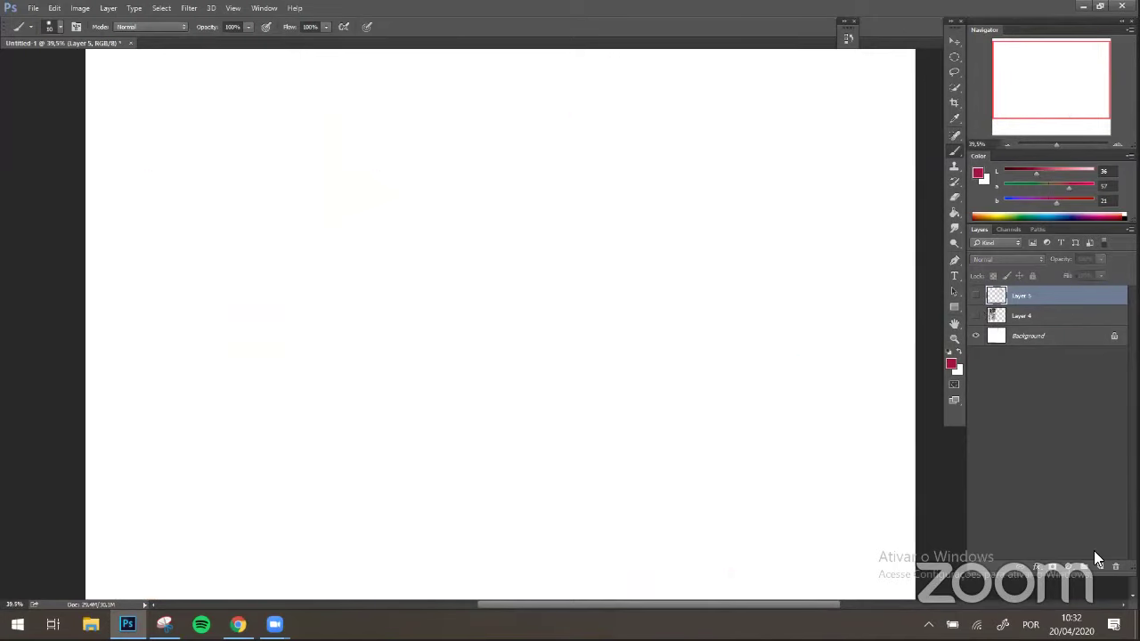
{"action": "left_click", "coordinate": [1101, 568]}
{"action": "right_click", "coordinate": [549, 265]}
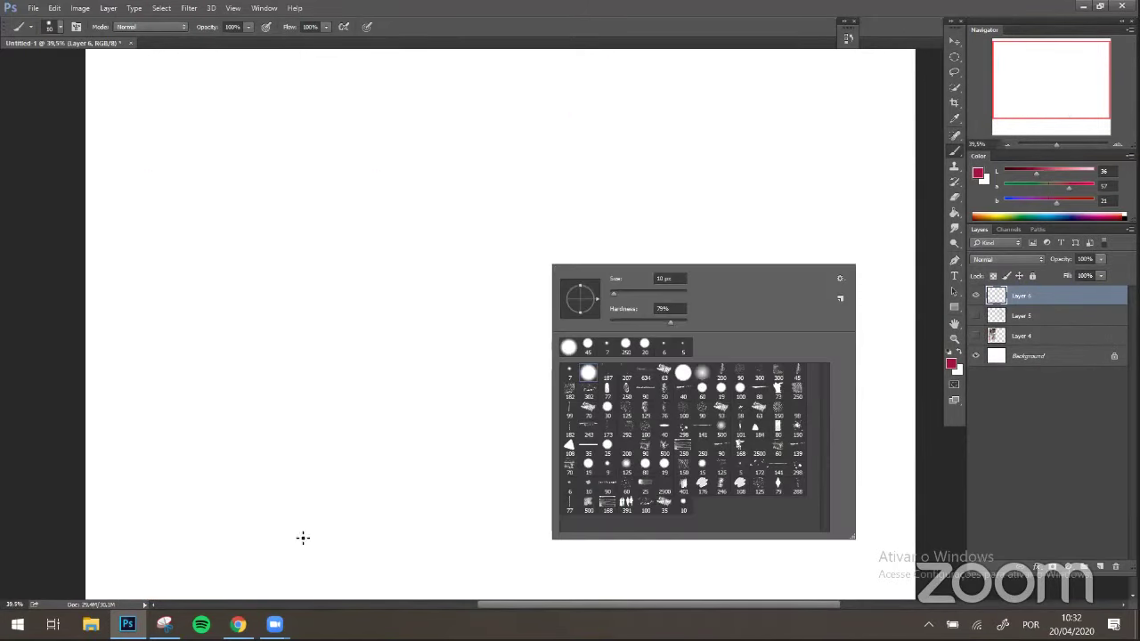
- Switch to the Zoom meeting controls and stop the screen share
{"action": "left_click", "coordinate": [282, 622]}
{"action": "left_click", "coordinate": [300, 572]}
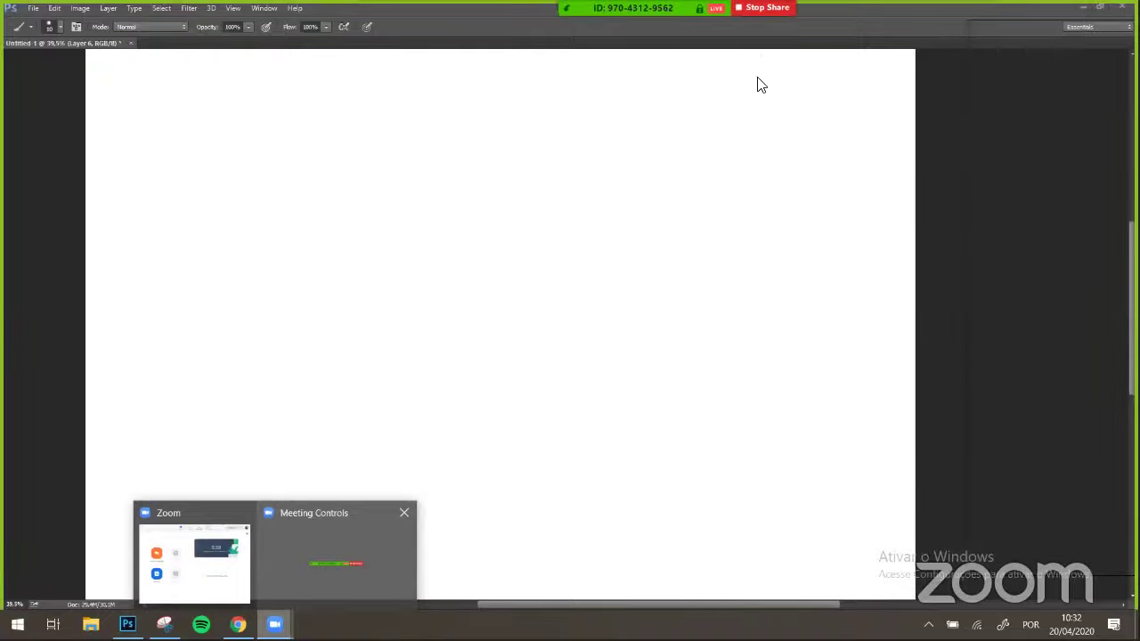
{"action": "left_click", "coordinate": [766, 8]}
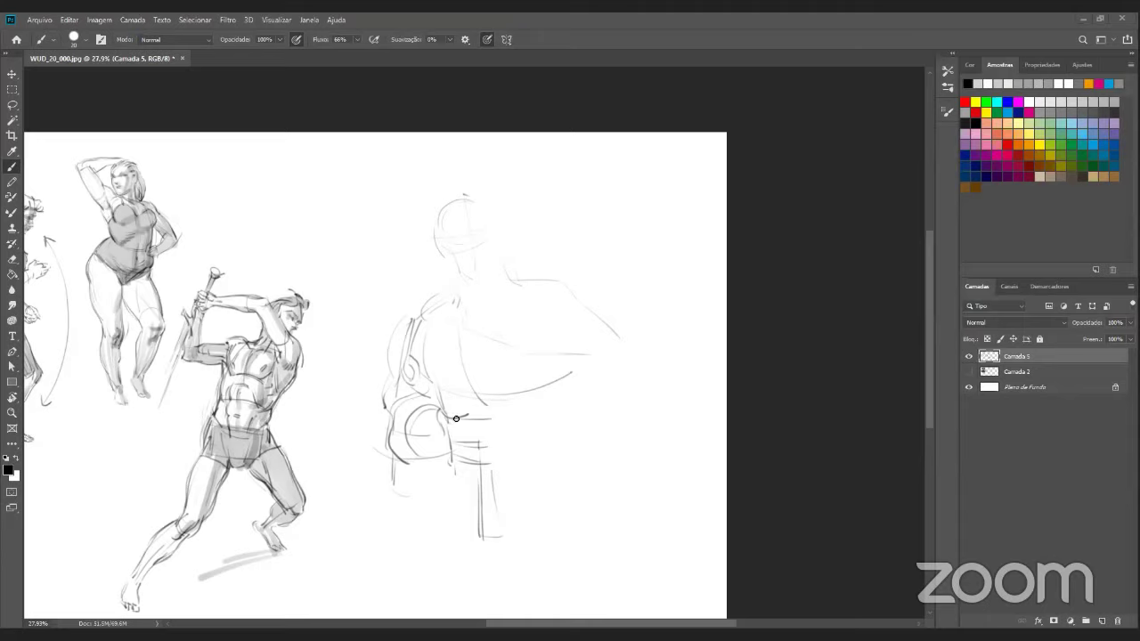
- Sketch the warrior's gripping fingers, the sword's crossguard and both edges of the blade below it
{"action": "mouse_move", "coordinate": [442, 440]}
{"action": "left_mouse_down"}
{"action": "mouse_move", "coordinate": [444, 409]}
{"action": "mouse_move", "coordinate": [467, 414]}
{"action": "left_mouse_up"}
{"action": "left_click_drag", "start_coordinate": [643, 439], "coordinate": [862, 420]}
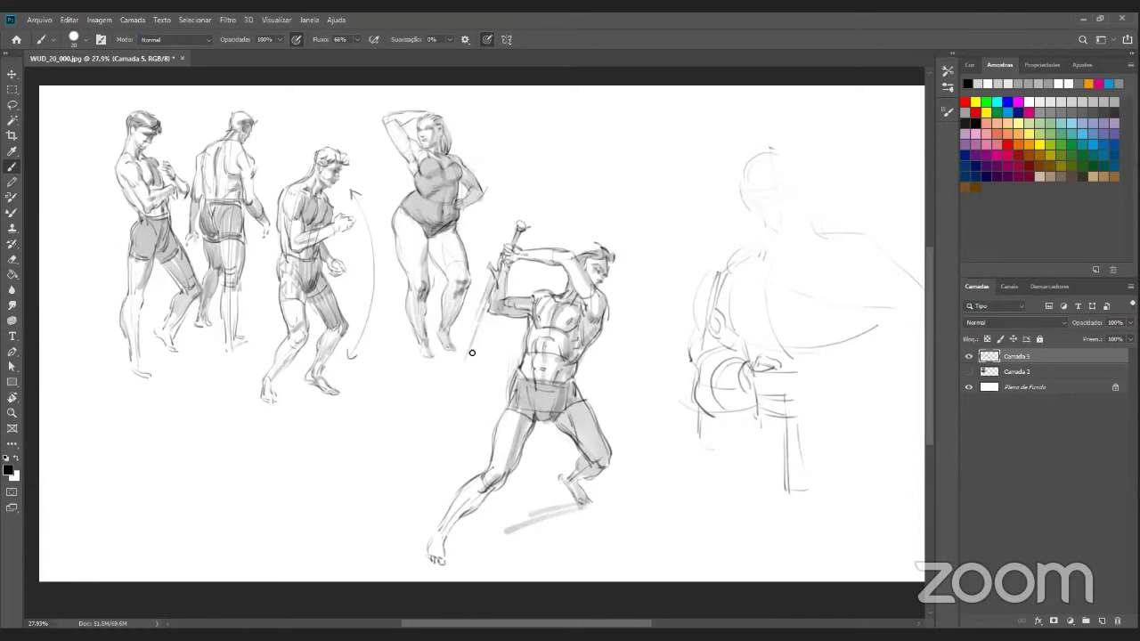
{"action": "left_click_drag", "start_coordinate": [720, 377], "coordinate": [490, 367]}
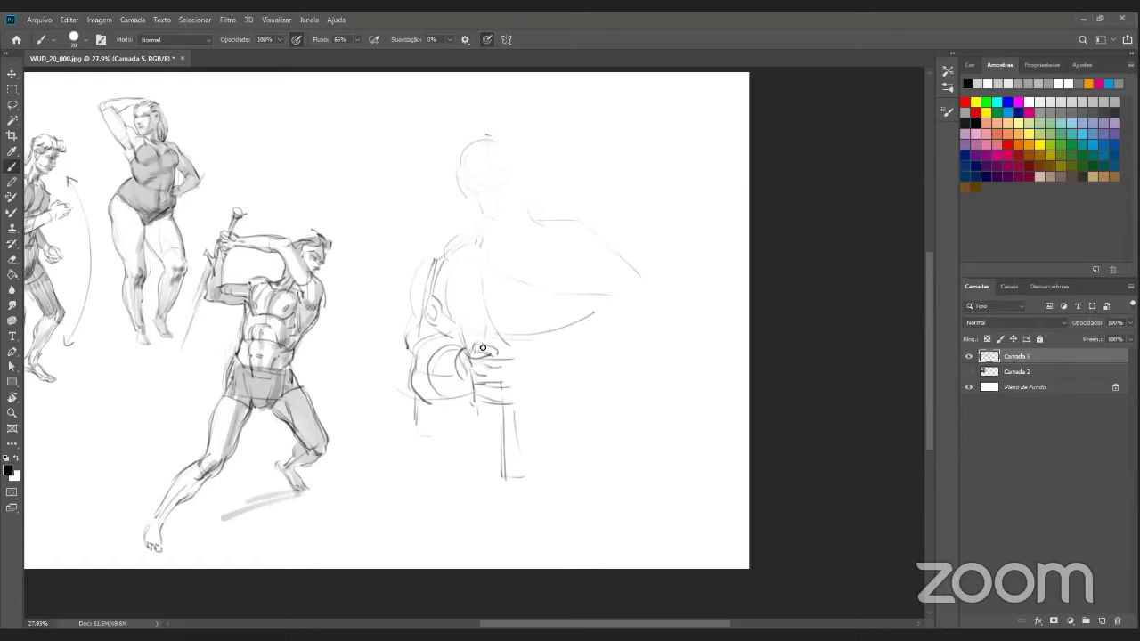
{"action": "left_click_drag", "start_coordinate": [472, 390], "coordinate": [461, 406]}
{"action": "mouse_move", "coordinate": [465, 398]}
{"action": "left_mouse_down"}
{"action": "mouse_move", "coordinate": [440, 412]}
{"action": "mouse_move", "coordinate": [497, 426]}
{"action": "left_mouse_up"}
{"action": "mouse_move", "coordinate": [482, 364]}
{"action": "left_mouse_down"}
{"action": "mouse_move", "coordinate": [476, 413]}
{"action": "mouse_move", "coordinate": [447, 411]}
{"action": "mouse_move", "coordinate": [453, 449]}
{"action": "mouse_move", "coordinate": [464, 399]}
{"action": "mouse_move", "coordinate": [454, 469]}
{"action": "left_mouse_up"}
{"action": "left_click_drag", "start_coordinate": [445, 519], "coordinate": [450, 493]}
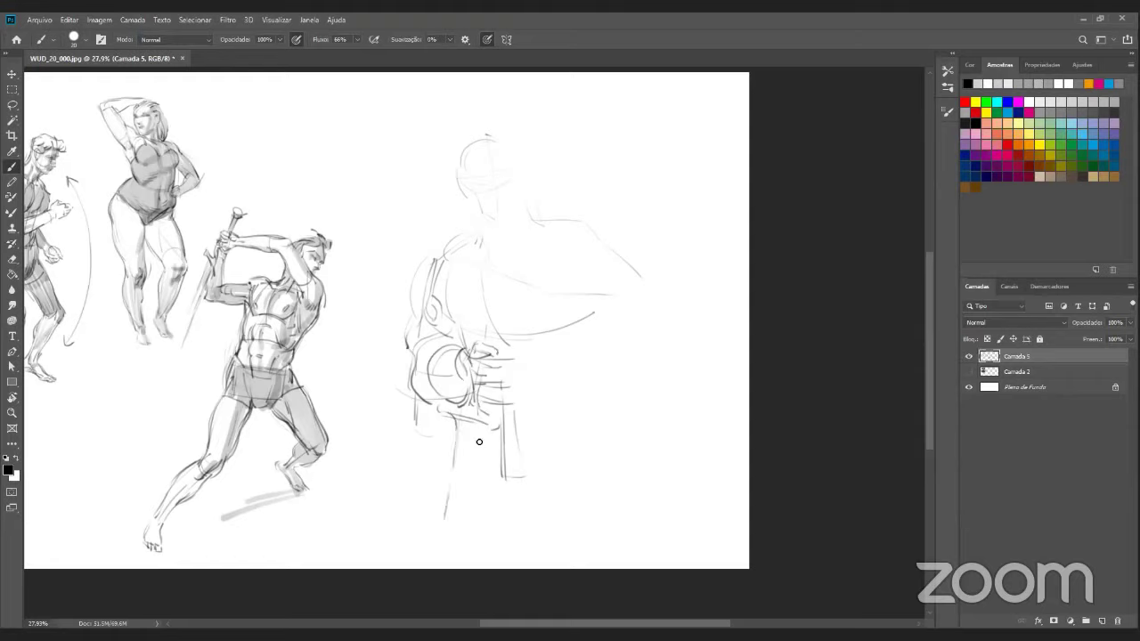
{"action": "left_click_drag", "start_coordinate": [483, 424], "coordinate": [466, 517]}
- Draw the contours of the warrior's near shoulder and arm beside the chest
{"action": "mouse_move", "coordinate": [433, 247]}
{"action": "left_mouse_down"}
{"action": "mouse_move", "coordinate": [412, 290]}
{"action": "mouse_move", "coordinate": [411, 326]}
{"action": "mouse_move", "coordinate": [445, 246]}
{"action": "mouse_move", "coordinate": [424, 295]}
{"action": "left_mouse_up"}
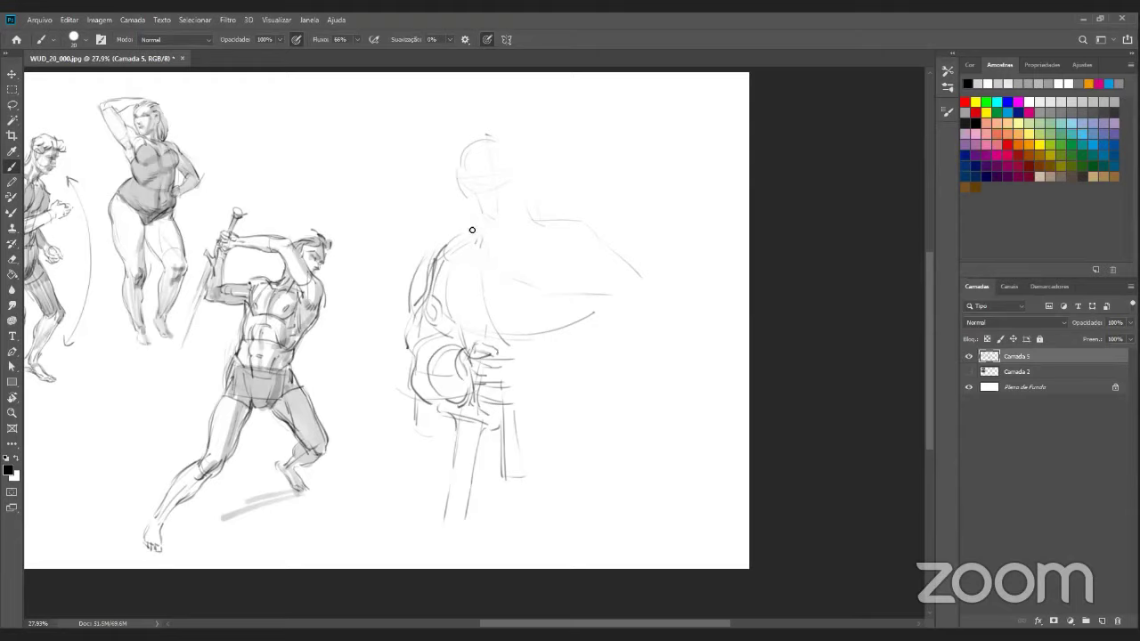
{"action": "mouse_move", "coordinate": [466, 220]}
{"action": "left_mouse_down"}
{"action": "mouse_move", "coordinate": [465, 253]}
{"action": "mouse_move", "coordinate": [476, 235]}
{"action": "mouse_move", "coordinate": [459, 237]}
{"action": "mouse_move", "coordinate": [494, 333]}
{"action": "left_mouse_up"}
{"action": "mouse_move", "coordinate": [454, 236]}
{"action": "left_mouse_down"}
{"action": "mouse_move", "coordinate": [446, 310]}
{"action": "mouse_move", "coordinate": [461, 326]}
{"action": "mouse_move", "coordinate": [450, 306]}
{"action": "left_mouse_up"}
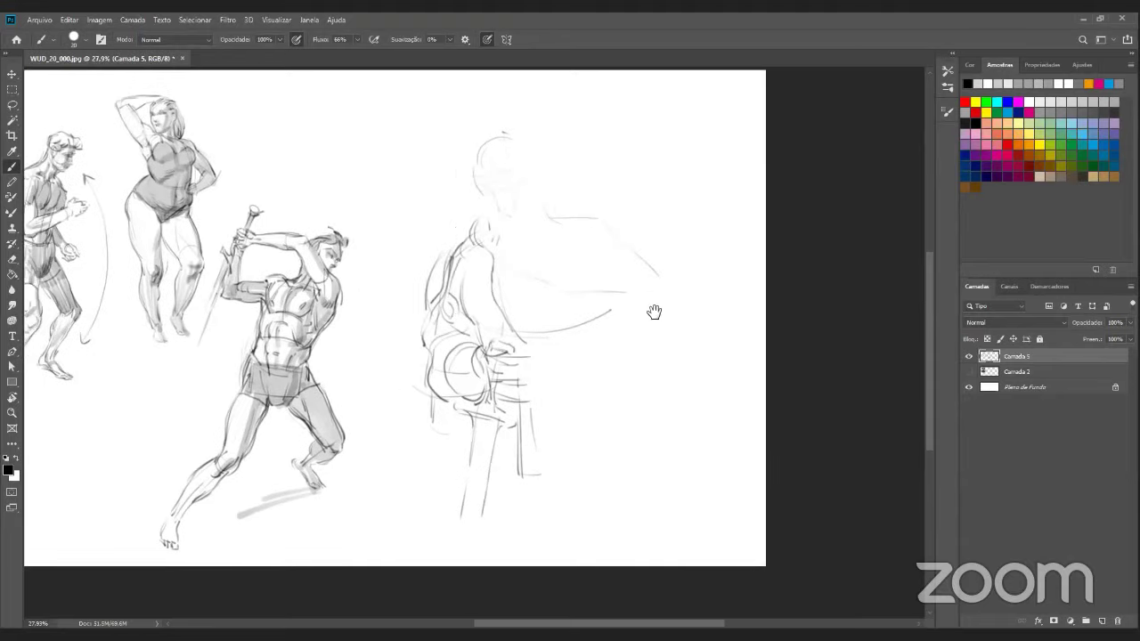
- Draw the warrior's rounded far shoulder and upper arm, with the armpit curl and the wavy beard edge on the chest
{"action": "left_click_drag", "start_coordinate": [180, 178], "coordinate": [352, 157]}
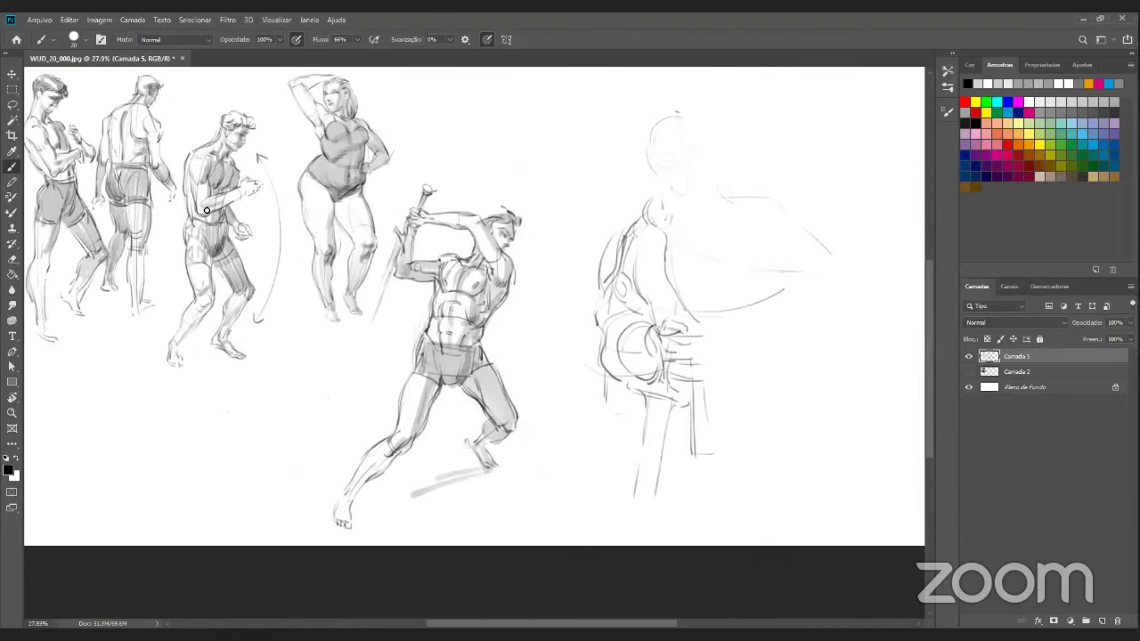
{"action": "left_click_drag", "start_coordinate": [693, 449], "coordinate": [804, 460]}
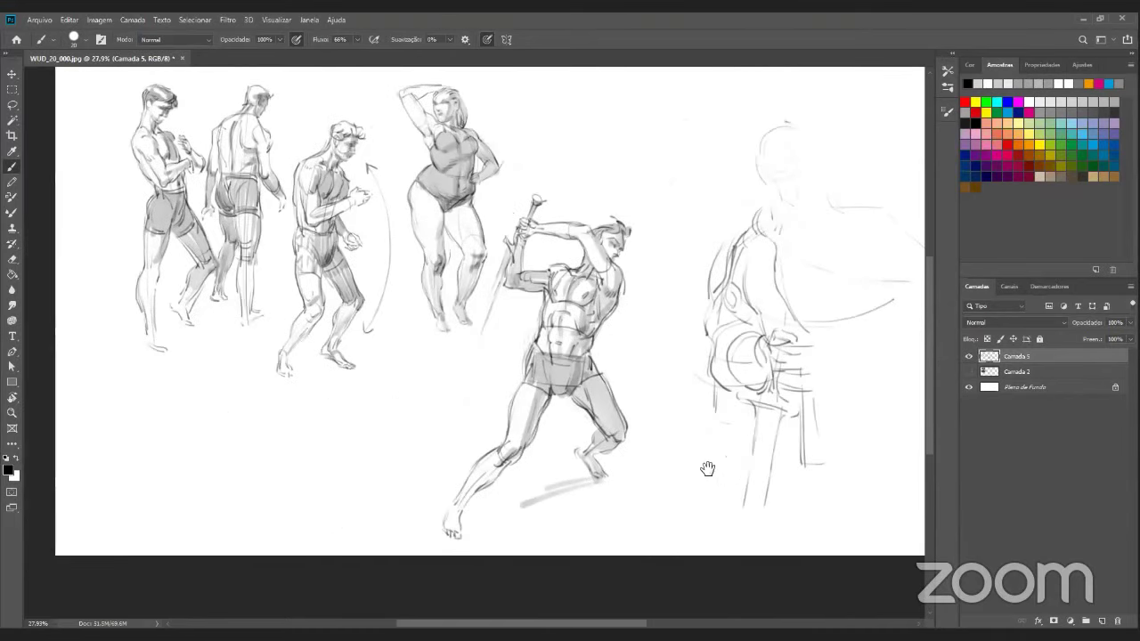
{"action": "left_click_drag", "start_coordinate": [526, 458], "coordinate": [506, 458]}
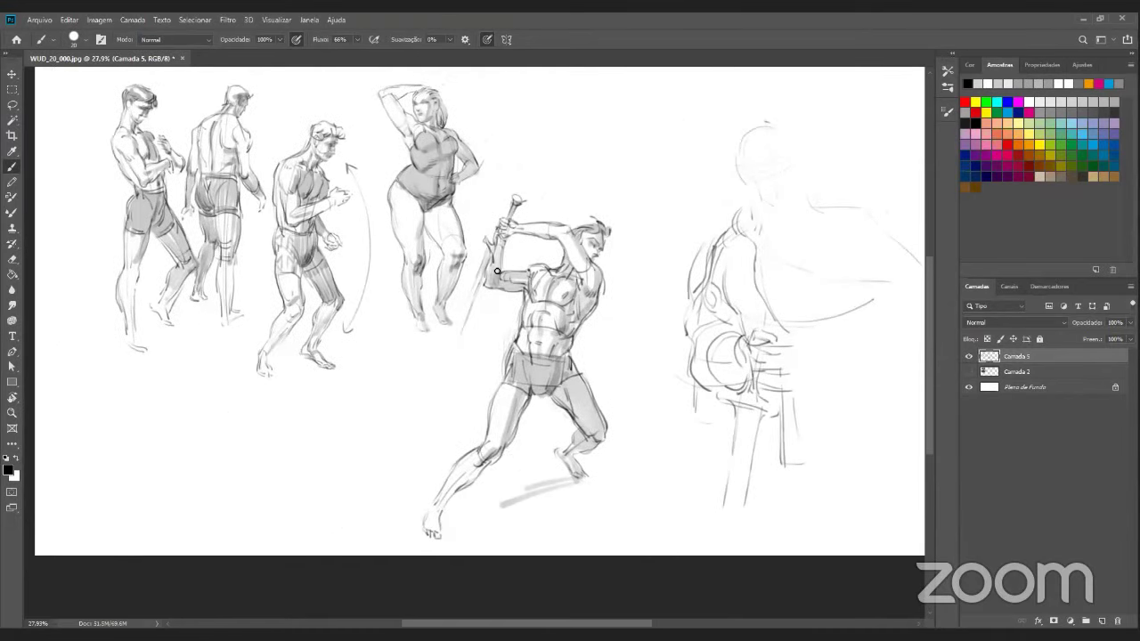
{"action": "left_click_drag", "start_coordinate": [499, 273], "coordinate": [241, 276]}
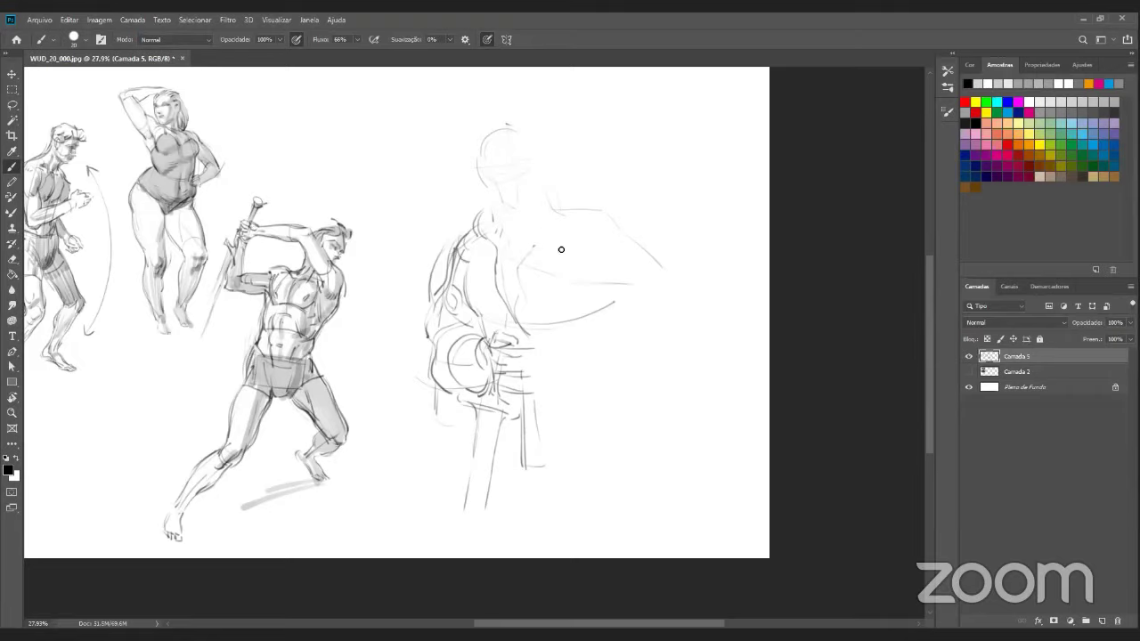
{"action": "left_click_drag", "start_coordinate": [560, 260], "coordinate": [563, 264]}
{"action": "mouse_move", "coordinate": [585, 217]}
{"action": "left_mouse_down"}
{"action": "mouse_move", "coordinate": [580, 272]}
{"action": "mouse_move", "coordinate": [661, 297]}
{"action": "left_mouse_up"}
{"action": "left_click_drag", "start_coordinate": [628, 218], "coordinate": [674, 297]}
{"action": "mouse_move", "coordinate": [598, 208]}
{"action": "left_mouse_down"}
{"action": "mouse_move", "coordinate": [579, 244]}
{"action": "mouse_move", "coordinate": [590, 274]}
{"action": "mouse_move", "coordinate": [622, 287]}
{"action": "left_mouse_up"}
{"action": "left_click_drag", "start_coordinate": [523, 288], "coordinate": [522, 267]}
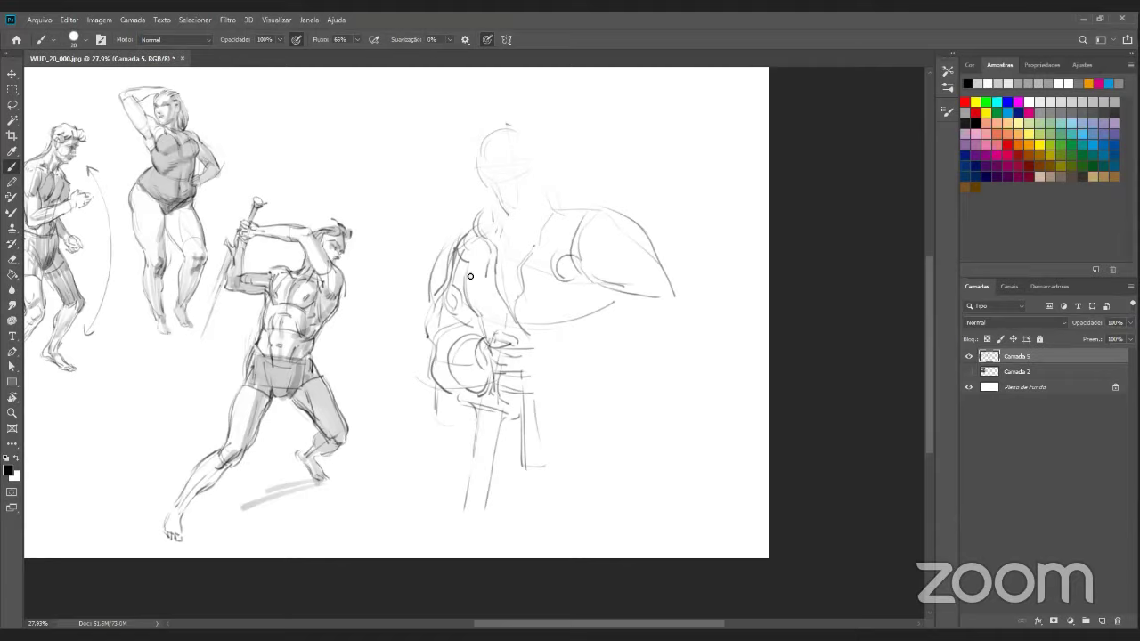
- Draw the warrior's bent far forearm running from the elbow to the hand resting on the sword
{"action": "left_click_drag", "start_coordinate": [462, 274], "coordinate": [464, 297]}
{"action": "mouse_move", "coordinate": [545, 324]}
{"action": "left_mouse_down"}
{"action": "mouse_move", "coordinate": [555, 342]}
{"action": "mouse_move", "coordinate": [547, 319]}
{"action": "mouse_move", "coordinate": [590, 343]}
{"action": "mouse_move", "coordinate": [569, 349]}
{"action": "mouse_move", "coordinate": [582, 378]}
{"action": "mouse_move", "coordinate": [567, 369]}
{"action": "mouse_move", "coordinate": [604, 415]}
{"action": "left_mouse_up"}
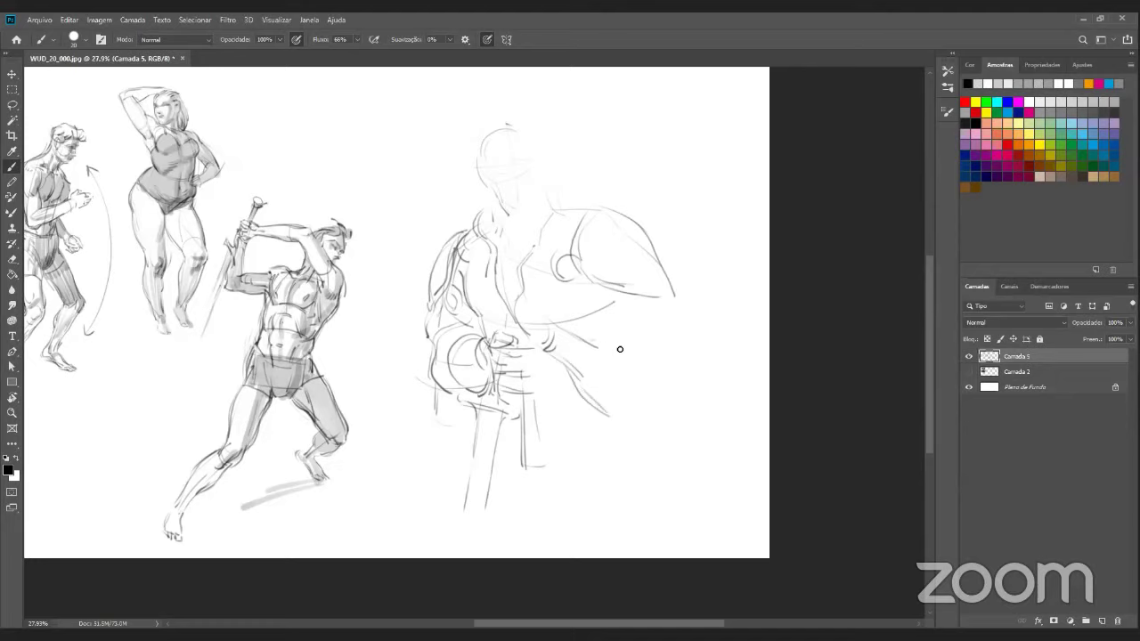
{"action": "left_click_drag", "start_coordinate": [620, 350], "coordinate": [624, 352]}
{"action": "left_click_drag", "start_coordinate": [584, 390], "coordinate": [631, 396]}
{"action": "mouse_move", "coordinate": [580, 263]}
{"action": "left_mouse_down"}
{"action": "mouse_move", "coordinate": [597, 305]}
{"action": "mouse_move", "coordinate": [589, 294]}
{"action": "mouse_move", "coordinate": [590, 330]}
{"action": "mouse_move", "coordinate": [520, 312]}
{"action": "mouse_move", "coordinate": [523, 338]}
{"action": "mouse_move", "coordinate": [522, 312]}
{"action": "mouse_move", "coordinate": [488, 320]}
{"action": "mouse_move", "coordinate": [518, 317]}
{"action": "mouse_move", "coordinate": [499, 326]}
{"action": "mouse_move", "coordinate": [494, 337]}
{"action": "mouse_move", "coordinate": [508, 329]}
{"action": "mouse_move", "coordinate": [495, 341]}
{"action": "mouse_move", "coordinate": [517, 332]}
{"action": "mouse_move", "coordinate": [497, 346]}
{"action": "mouse_move", "coordinate": [551, 332]}
{"action": "left_mouse_up"}
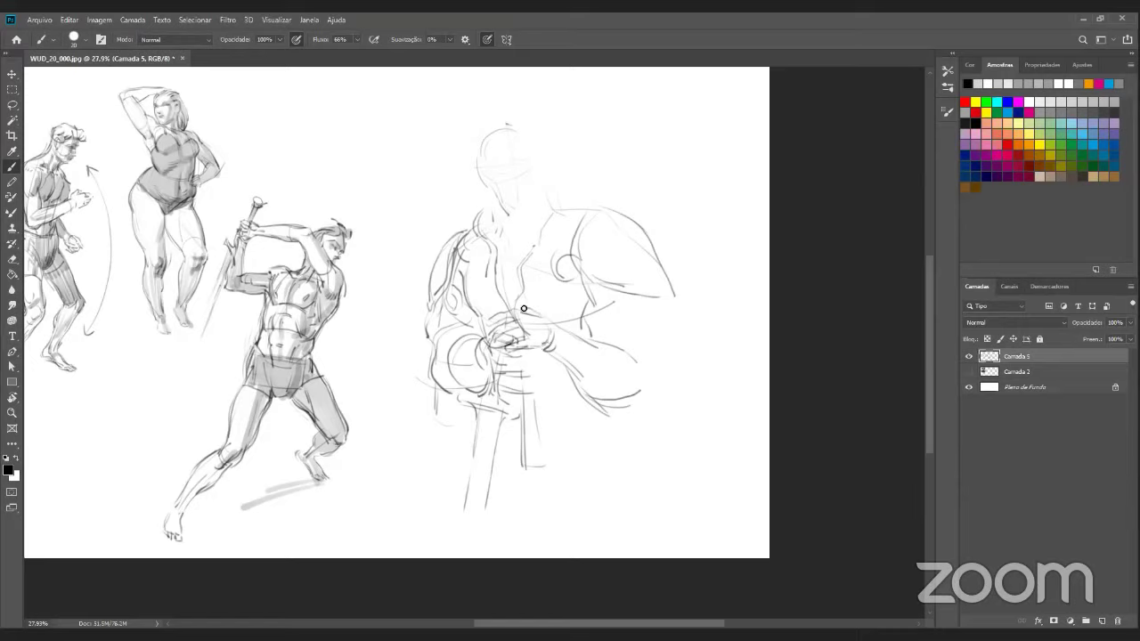
{"action": "left_click_drag", "start_coordinate": [550, 325], "coordinate": [580, 362]}
{"action": "mouse_move", "coordinate": [559, 346]}
{"action": "left_mouse_down"}
{"action": "mouse_move", "coordinate": [588, 370]}
{"action": "mouse_move", "coordinate": [556, 319]}
{"action": "mouse_move", "coordinate": [591, 340]}
{"action": "mouse_move", "coordinate": [577, 359]}
{"action": "mouse_move", "coordinate": [600, 383]}
{"action": "mouse_move", "coordinate": [608, 360]}
{"action": "mouse_move", "coordinate": [583, 335]}
{"action": "mouse_move", "coordinate": [605, 339]}
{"action": "mouse_move", "coordinate": [633, 373]}
{"action": "left_mouse_up"}
{"action": "left_click_drag", "start_coordinate": [569, 349], "coordinate": [620, 376]}
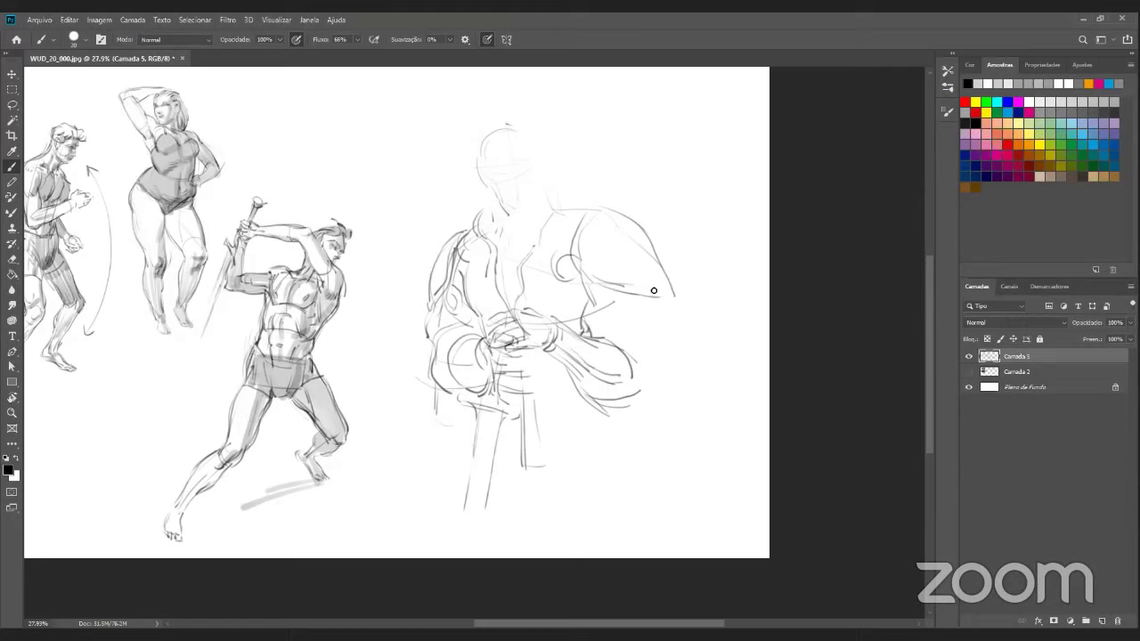
- Outline the hanging sleeve from the far upper arm to the elbow and darken a strap detail on the near arm
{"action": "left_click_drag", "start_coordinate": [655, 296], "coordinate": [658, 326]}
{"action": "mouse_move", "coordinate": [657, 296]}
{"action": "left_mouse_down"}
{"action": "mouse_move", "coordinate": [659, 331]}
{"action": "mouse_move", "coordinate": [645, 363]}
{"action": "mouse_move", "coordinate": [629, 355]}
{"action": "mouse_move", "coordinate": [618, 374]}
{"action": "mouse_move", "coordinate": [608, 342]}
{"action": "mouse_move", "coordinate": [626, 384]}
{"action": "left_mouse_up"}
{"action": "mouse_move", "coordinate": [456, 311]}
{"action": "left_mouse_down"}
{"action": "mouse_move", "coordinate": [458, 295]}
{"action": "mouse_move", "coordinate": [463, 315]}
{"action": "mouse_move", "coordinate": [462, 299]}
{"action": "mouse_move", "coordinate": [474, 312]}
{"action": "left_mouse_up"}
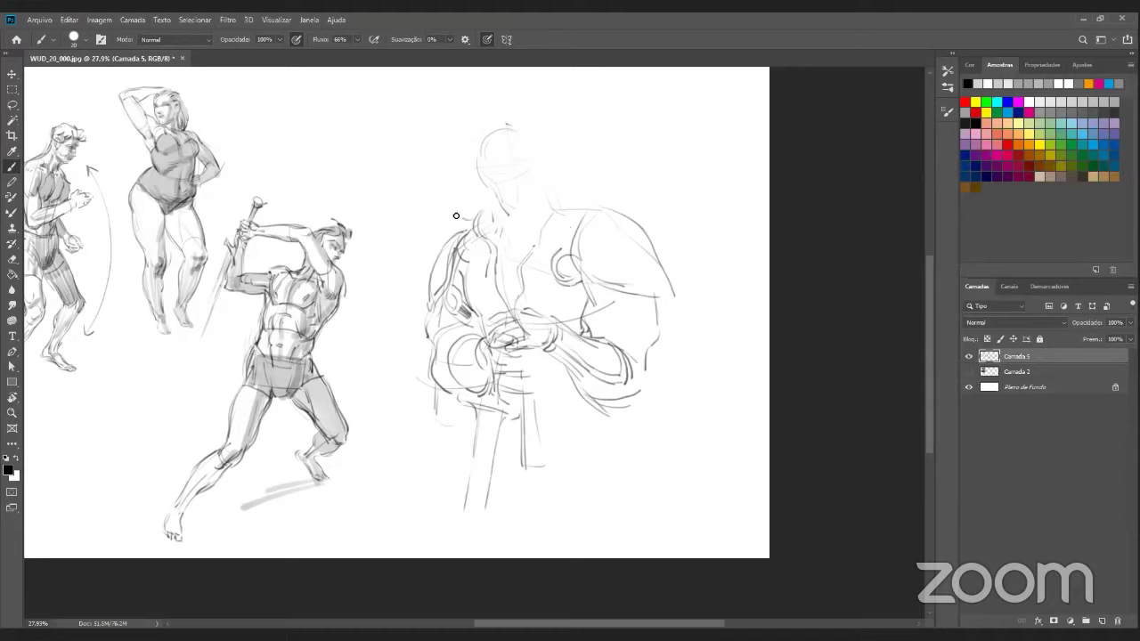
- Draw spiky fur trim and dark accents on the warrior's near shoulder
{"action": "left_click_drag", "start_coordinate": [456, 216], "coordinate": [458, 232]}
{"action": "mouse_move", "coordinate": [452, 250]}
{"action": "left_mouse_down"}
{"action": "mouse_move", "coordinate": [466, 269]}
{"action": "mouse_move", "coordinate": [481, 258]}
{"action": "mouse_move", "coordinate": [460, 217]}
{"action": "left_mouse_up"}
{"action": "mouse_move", "coordinate": [480, 258]}
{"action": "left_mouse_down"}
{"action": "mouse_move", "coordinate": [465, 266]}
{"action": "mouse_move", "coordinate": [482, 265]}
{"action": "mouse_move", "coordinate": [442, 239]}
{"action": "mouse_move", "coordinate": [452, 244]}
{"action": "left_mouse_up"}
{"action": "left_click_drag", "start_coordinate": [484, 266], "coordinate": [487, 273]}
- Draw the cape over the far shoulder, with its collar and long outer and inner edges falling behind the arm
{"action": "mouse_move", "coordinate": [555, 216]}
{"action": "left_mouse_down"}
{"action": "mouse_move", "coordinate": [557, 235]}
{"action": "mouse_move", "coordinate": [555, 186]}
{"action": "mouse_move", "coordinate": [621, 194]}
{"action": "mouse_move", "coordinate": [661, 238]}
{"action": "left_mouse_up"}
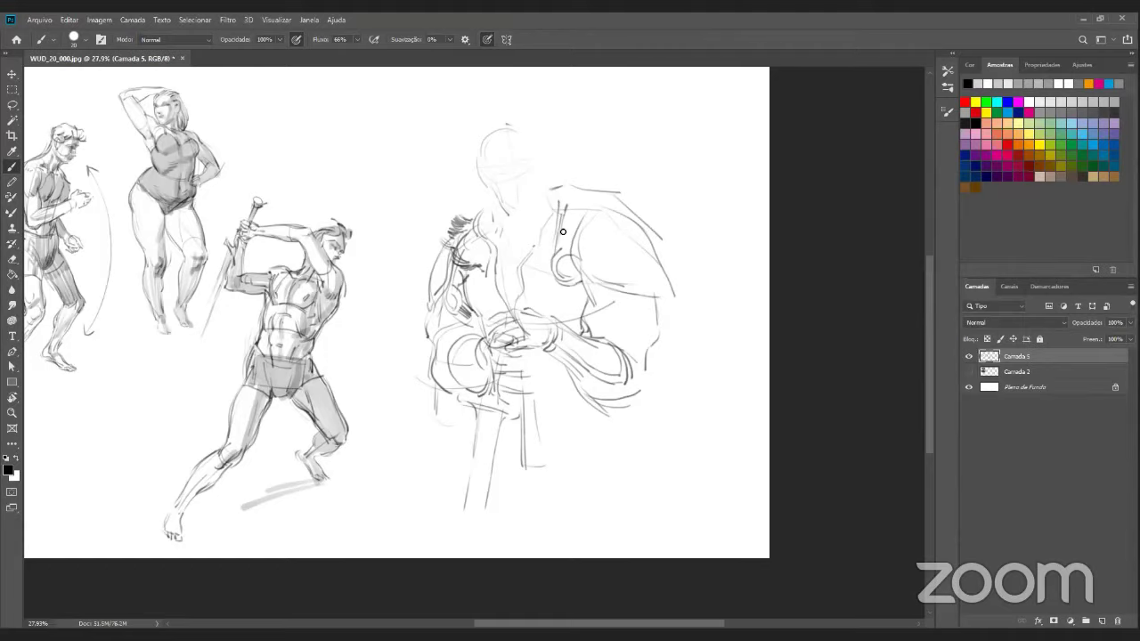
{"action": "left_click_drag", "start_coordinate": [553, 196], "coordinate": [562, 205]}
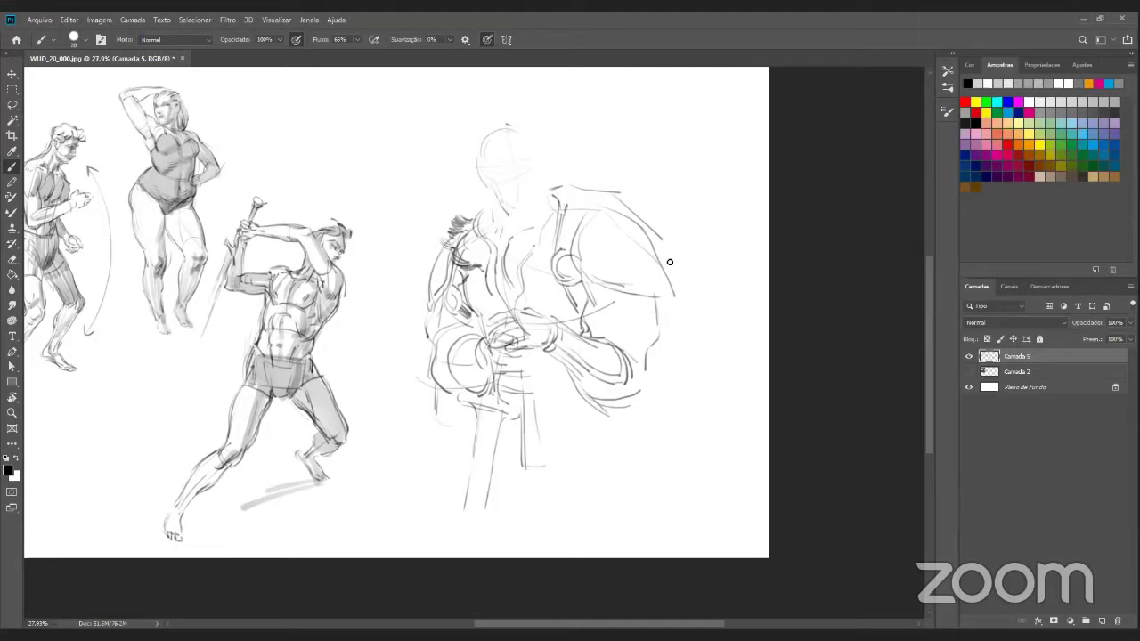
{"action": "left_click_drag", "start_coordinate": [675, 255], "coordinate": [743, 390]}
{"action": "left_click_drag", "start_coordinate": [662, 241], "coordinate": [739, 407]}
{"action": "left_click_drag", "start_coordinate": [655, 229], "coordinate": [746, 407]}
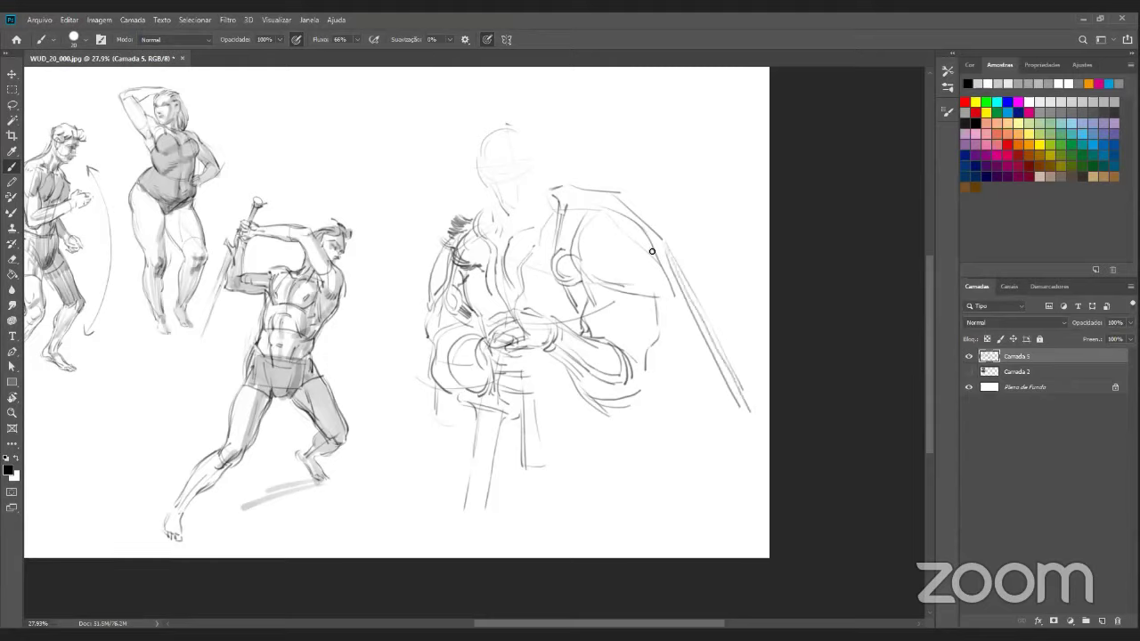
{"action": "left_click_drag", "start_coordinate": [652, 251], "coordinate": [709, 498]}
- Define the crossguard and draw a buckled belt with its lower band around the warrior's waist
{"action": "mouse_move", "coordinate": [472, 393]}
{"action": "left_mouse_down"}
{"action": "mouse_move", "coordinate": [475, 431]}
{"action": "mouse_move", "coordinate": [488, 417]}
{"action": "mouse_move", "coordinate": [514, 419]}
{"action": "mouse_move", "coordinate": [501, 374]}
{"action": "mouse_move", "coordinate": [503, 401]}
{"action": "mouse_move", "coordinate": [538, 431]}
{"action": "mouse_move", "coordinate": [518, 386]}
{"action": "mouse_move", "coordinate": [534, 392]}
{"action": "mouse_move", "coordinate": [529, 371]}
{"action": "mouse_move", "coordinate": [515, 372]}
{"action": "mouse_move", "coordinate": [532, 410]}
{"action": "mouse_move", "coordinate": [529, 374]}
{"action": "mouse_move", "coordinate": [495, 362]}
{"action": "mouse_move", "coordinate": [545, 376]}
{"action": "left_mouse_up"}
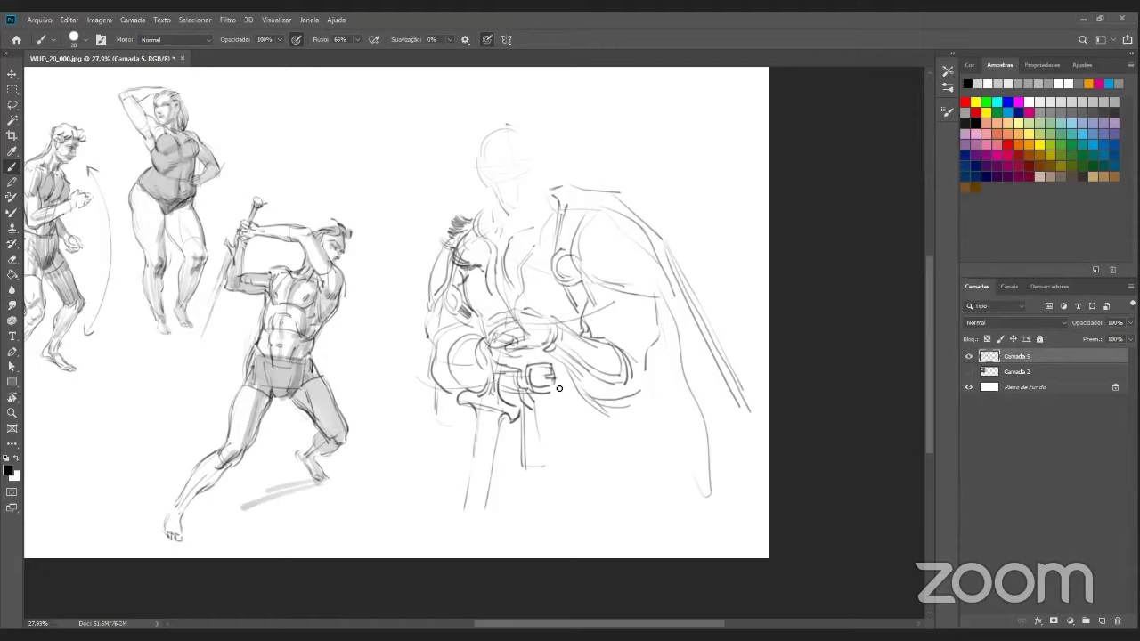
{"action": "mouse_move", "coordinate": [563, 376]}
{"action": "left_mouse_down"}
{"action": "mouse_move", "coordinate": [554, 362]}
{"action": "mouse_move", "coordinate": [573, 383]}
{"action": "left_mouse_up"}
{"action": "mouse_move", "coordinate": [536, 408]}
{"action": "left_mouse_down"}
{"action": "mouse_move", "coordinate": [597, 421]}
{"action": "mouse_move", "coordinate": [624, 404]}
{"action": "left_mouse_up"}
- Draw the tunic skirt below the belt with long vertical folds, side edges and a curved hem
{"action": "mouse_move", "coordinate": [499, 425]}
{"action": "left_mouse_down"}
{"action": "mouse_move", "coordinate": [499, 499]}
{"action": "mouse_move", "coordinate": [511, 451]}
{"action": "mouse_move", "coordinate": [512, 511]}
{"action": "mouse_move", "coordinate": [586, 529]}
{"action": "left_mouse_up"}
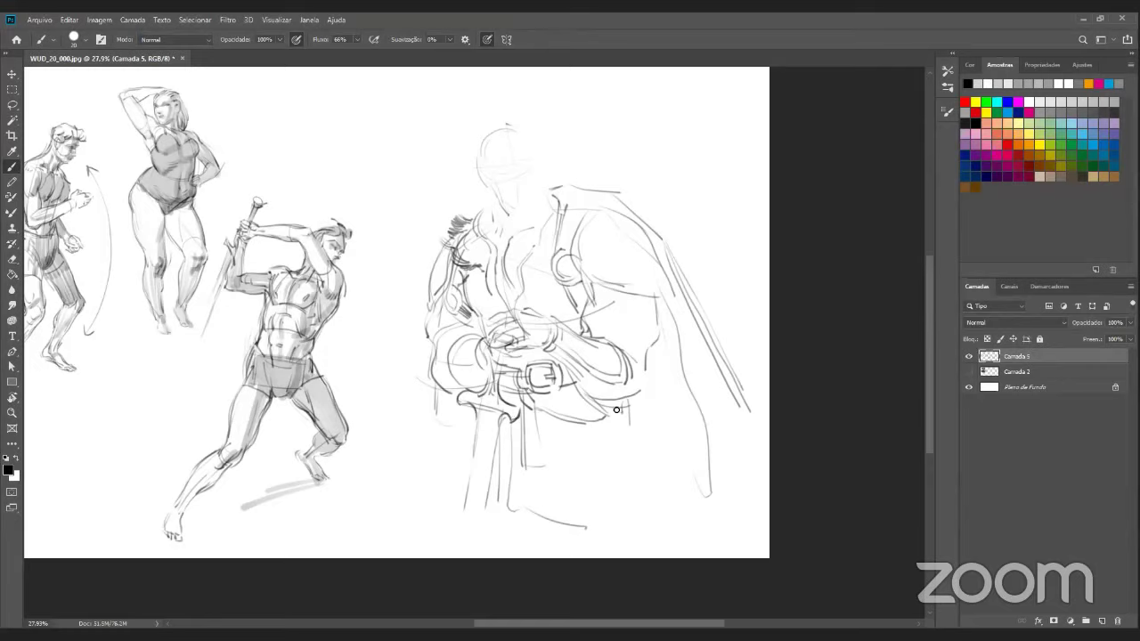
{"action": "left_click_drag", "start_coordinate": [620, 408], "coordinate": [625, 465]}
{"action": "left_click_drag", "start_coordinate": [539, 397], "coordinate": [592, 407]}
{"action": "left_click_drag", "start_coordinate": [545, 436], "coordinate": [602, 528]}
{"action": "left_click_drag", "start_coordinate": [620, 415], "coordinate": [636, 538]}
{"action": "mouse_move", "coordinate": [575, 426]}
{"action": "left_mouse_down"}
{"action": "mouse_move", "coordinate": [595, 479]}
{"action": "mouse_move", "coordinate": [613, 481]}
{"action": "left_mouse_up"}
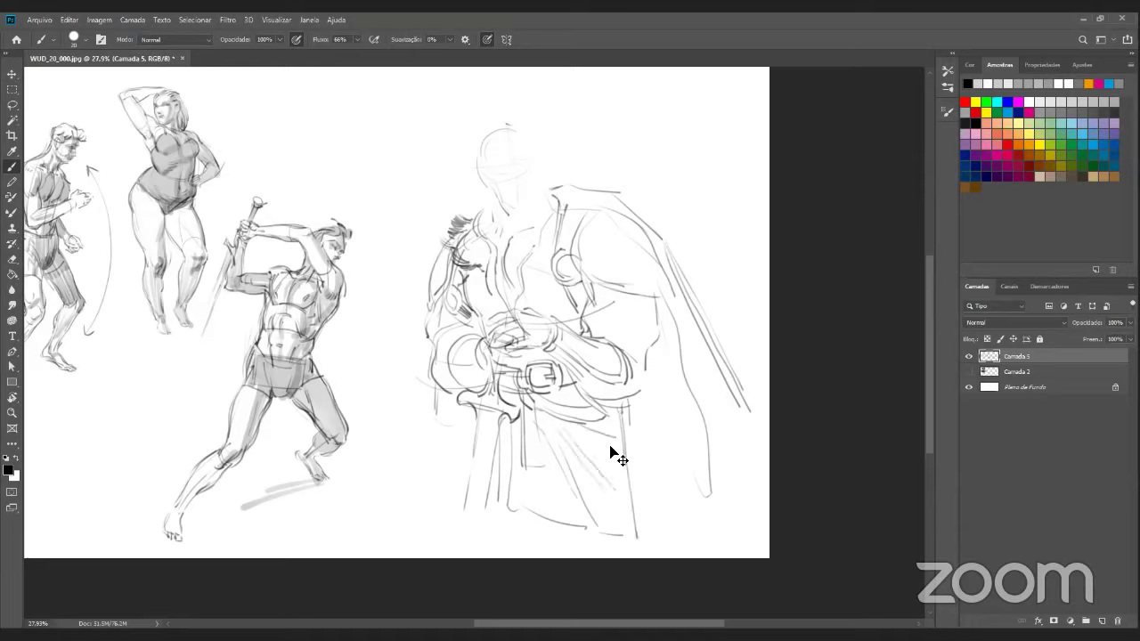
{"action": "key", "text": "ctrl+z"}
{"action": "key", "text": "ctrl+z"}
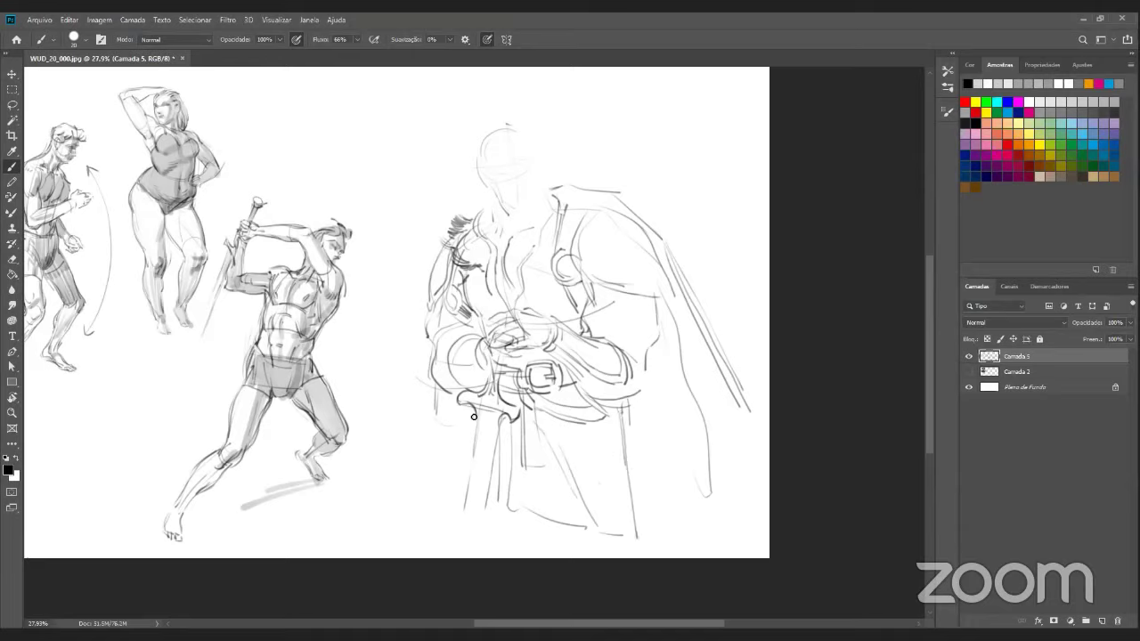
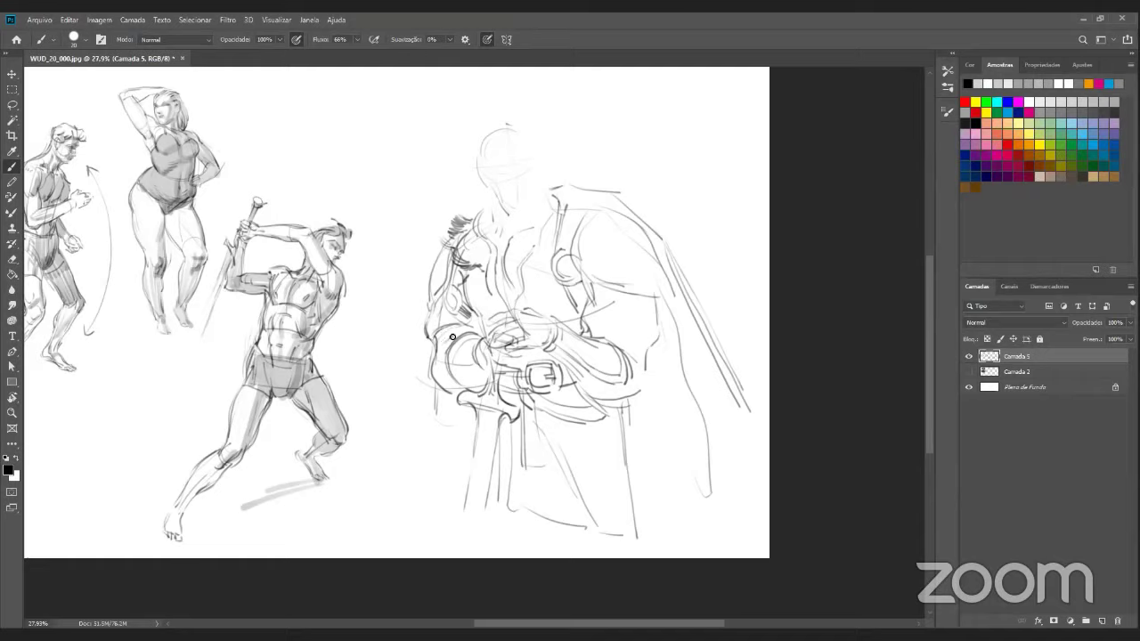
- Darken the cuff and elbow of the near arm and add dark folds and hanging details on the chest
{"action": "left_click_drag", "start_coordinate": [446, 340], "coordinate": [476, 333]}
{"action": "mouse_move", "coordinate": [424, 330]}
{"action": "left_mouse_down"}
{"action": "mouse_move", "coordinate": [433, 344]}
{"action": "mouse_move", "coordinate": [431, 317]}
{"action": "left_mouse_up"}
{"action": "left_click_drag", "start_coordinate": [444, 341], "coordinate": [460, 331]}
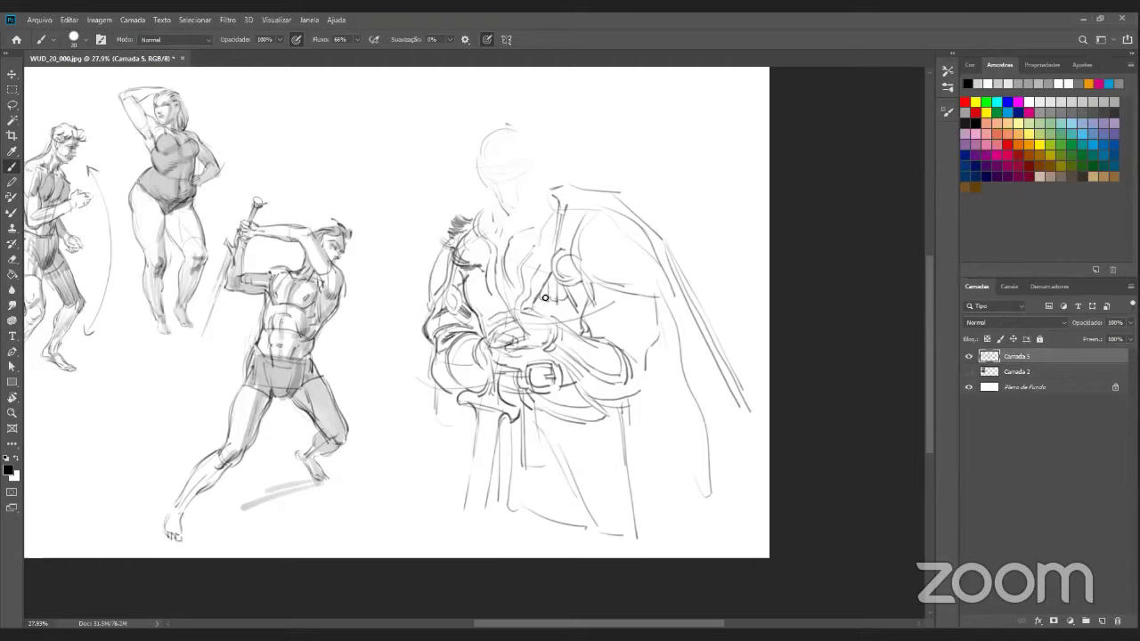
{"action": "mouse_move", "coordinate": [563, 299]}
{"action": "left_mouse_down"}
{"action": "mouse_move", "coordinate": [573, 317]}
{"action": "mouse_move", "coordinate": [536, 276]}
{"action": "mouse_move", "coordinate": [546, 259]}
{"action": "left_mouse_up"}
{"action": "left_click_drag", "start_coordinate": [545, 289], "coordinate": [556, 270]}
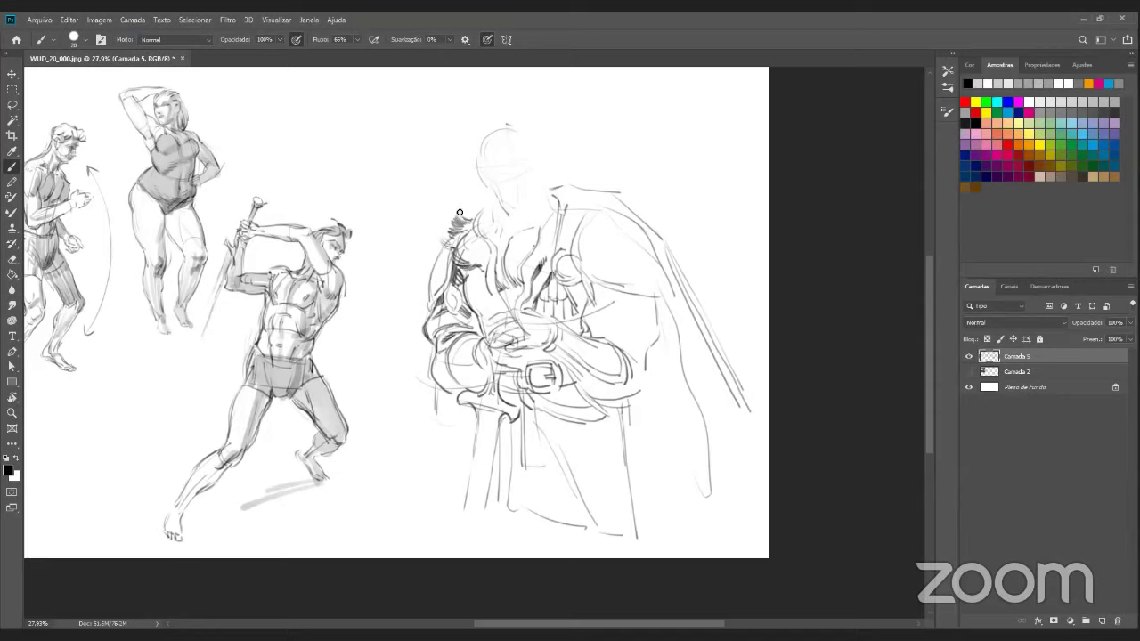
- Add fur spikes to the near shoulder and draw the head's contour, brow, ear and a tall spiky mohawk
{"action": "left_click_drag", "start_coordinate": [461, 208], "coordinate": [471, 215]}
{"action": "left_click_drag", "start_coordinate": [475, 161], "coordinate": [473, 171]}
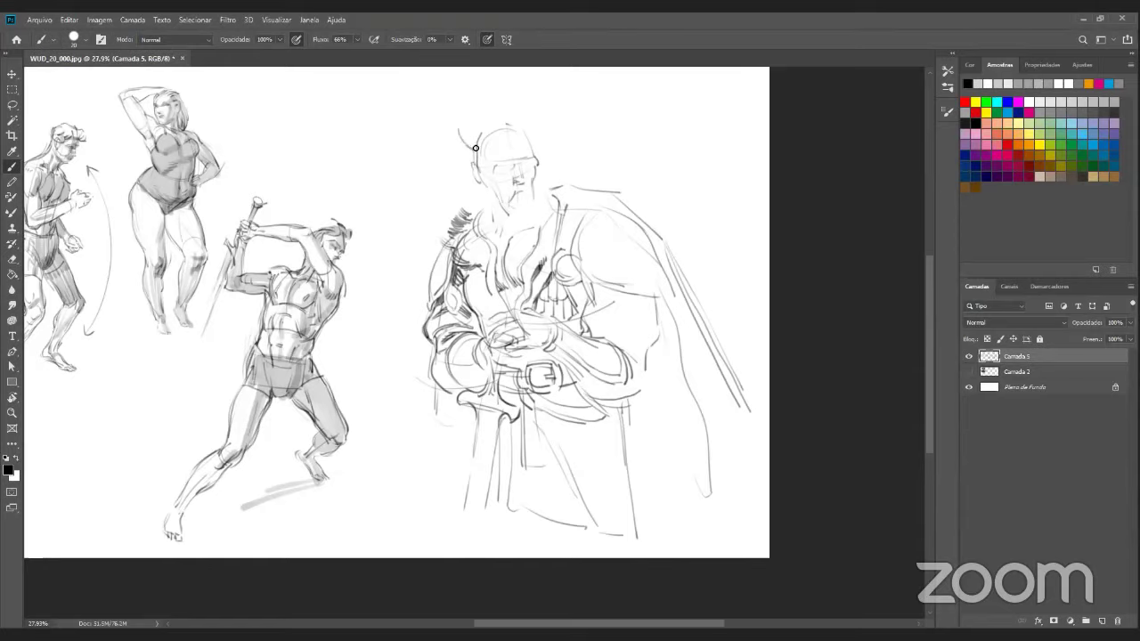
{"action": "mouse_move", "coordinate": [474, 148]}
{"action": "left_mouse_down"}
{"action": "mouse_move", "coordinate": [459, 119]}
{"action": "mouse_move", "coordinate": [475, 141]}
{"action": "left_mouse_up"}
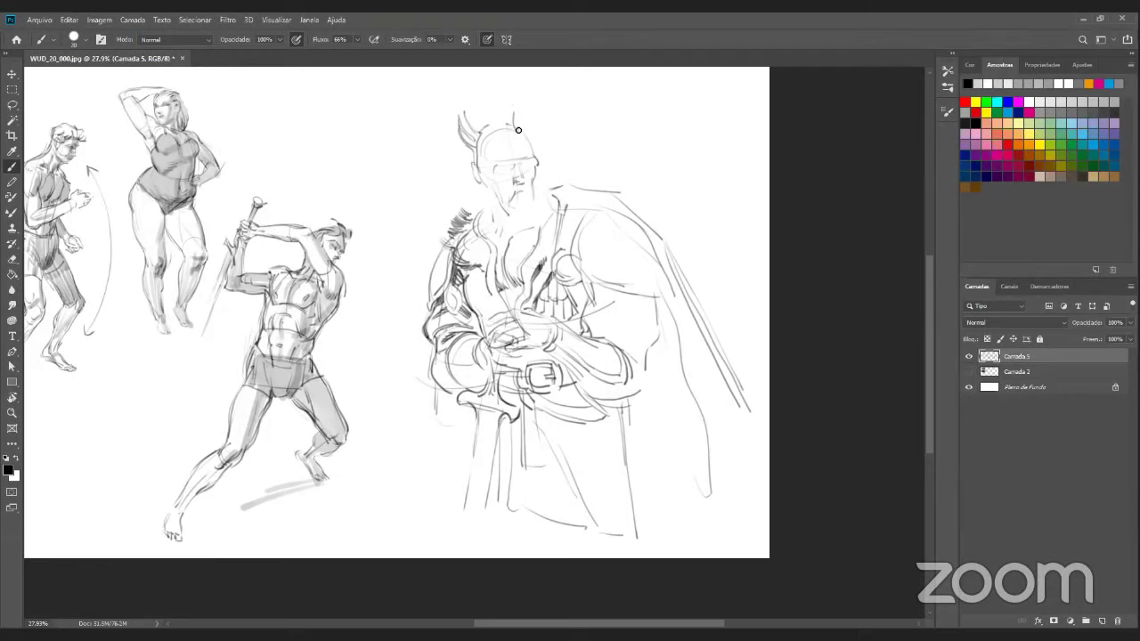
{"action": "mouse_move", "coordinate": [515, 127]}
{"action": "left_mouse_down"}
{"action": "mouse_move", "coordinate": [506, 85]}
{"action": "mouse_move", "coordinate": [508, 96]}
{"action": "mouse_move", "coordinate": [472, 109]}
{"action": "mouse_move", "coordinate": [476, 129]}
{"action": "mouse_move", "coordinate": [501, 120]}
{"action": "mouse_move", "coordinate": [513, 137]}
{"action": "mouse_move", "coordinate": [511, 104]}
{"action": "mouse_move", "coordinate": [514, 138]}
{"action": "mouse_move", "coordinate": [520, 111]}
{"action": "mouse_move", "coordinate": [504, 123]}
{"action": "mouse_move", "coordinate": [497, 86]}
{"action": "mouse_move", "coordinate": [501, 109]}
{"action": "mouse_move", "coordinate": [481, 123]}
{"action": "mouse_move", "coordinate": [478, 103]}
{"action": "mouse_move", "coordinate": [497, 119]}
{"action": "mouse_move", "coordinate": [518, 99]}
{"action": "left_mouse_up"}
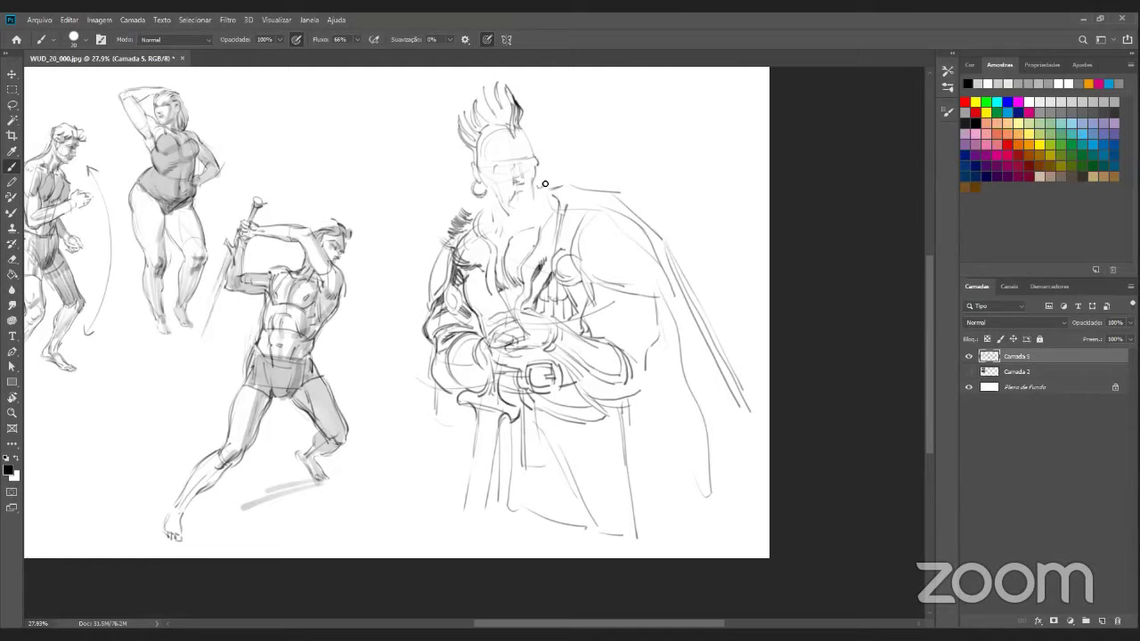
- Draw the far-side earring, frowning eyebrows, eyes, nose and moustache on the warrior's face
{"action": "left_click_drag", "start_coordinate": [545, 178], "coordinate": [539, 187]}
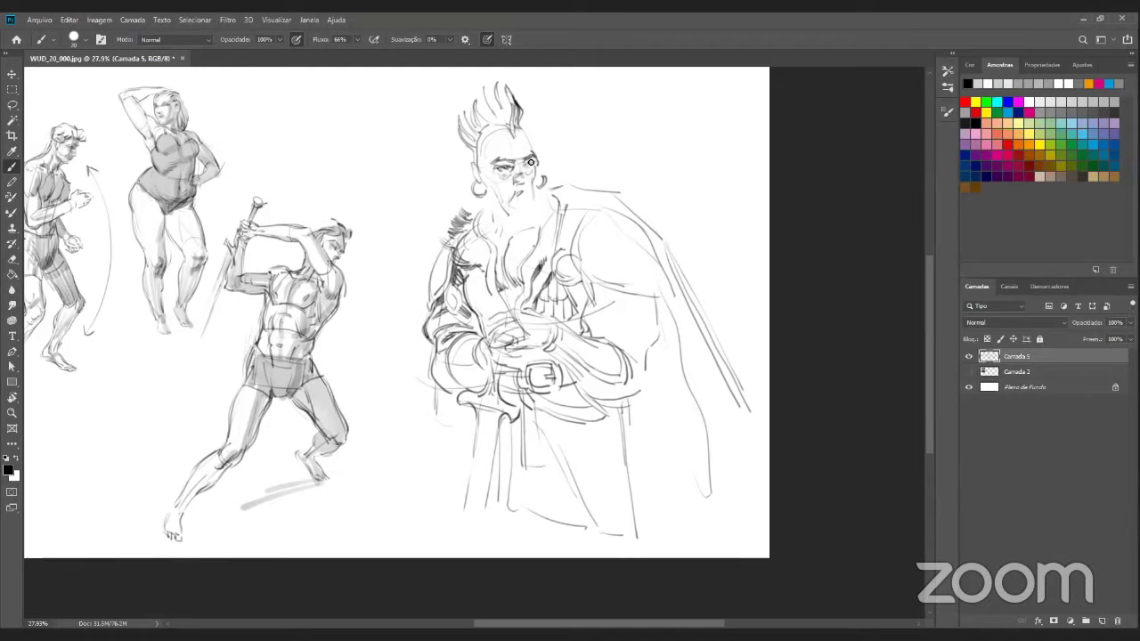
{"action": "mouse_move", "coordinate": [502, 163]}
{"action": "left_mouse_down"}
{"action": "mouse_move", "coordinate": [537, 156]}
{"action": "mouse_move", "coordinate": [492, 160]}
{"action": "left_mouse_up"}
{"action": "left_click_drag", "start_coordinate": [520, 185], "coordinate": [523, 193]}
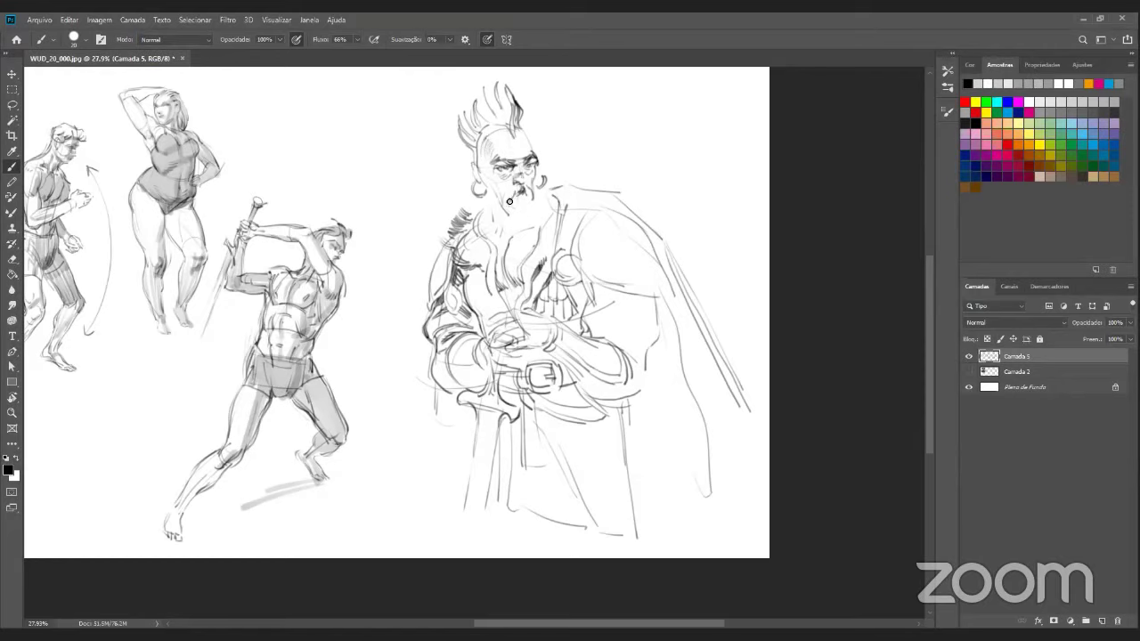
- Draw the warrior's long wavy beard hanging over the chest and erase the stray lines beneath it
{"action": "mouse_move", "coordinate": [507, 200]}
{"action": "left_mouse_down"}
{"action": "mouse_move", "coordinate": [515, 217]}
{"action": "mouse_move", "coordinate": [538, 217]}
{"action": "left_mouse_up"}
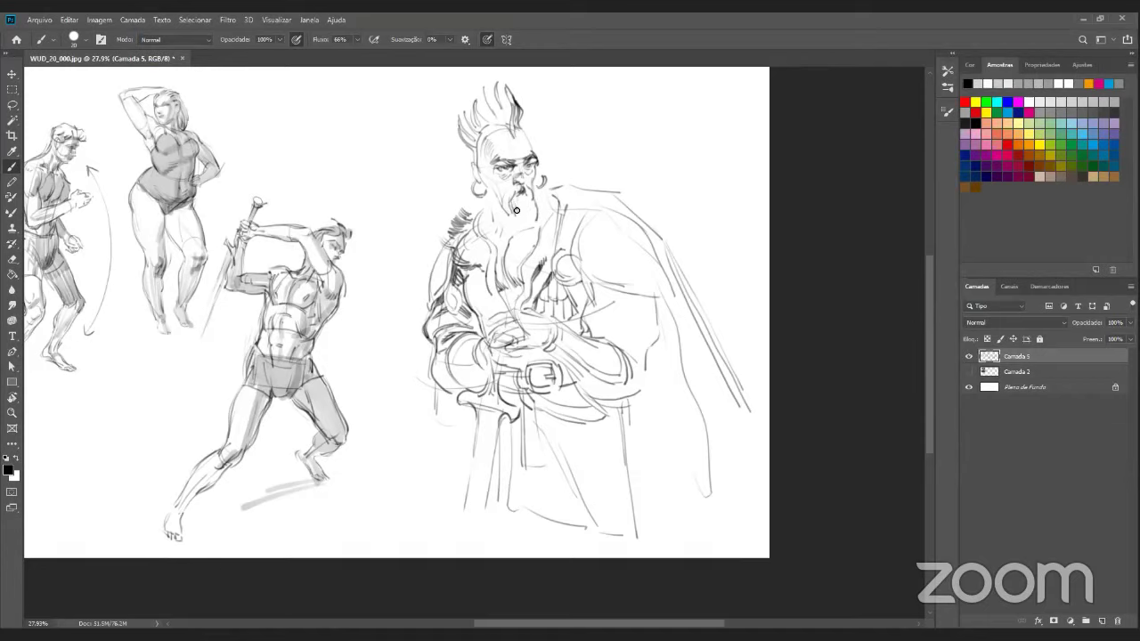
{"action": "left_click_drag", "start_coordinate": [528, 196], "coordinate": [532, 225]}
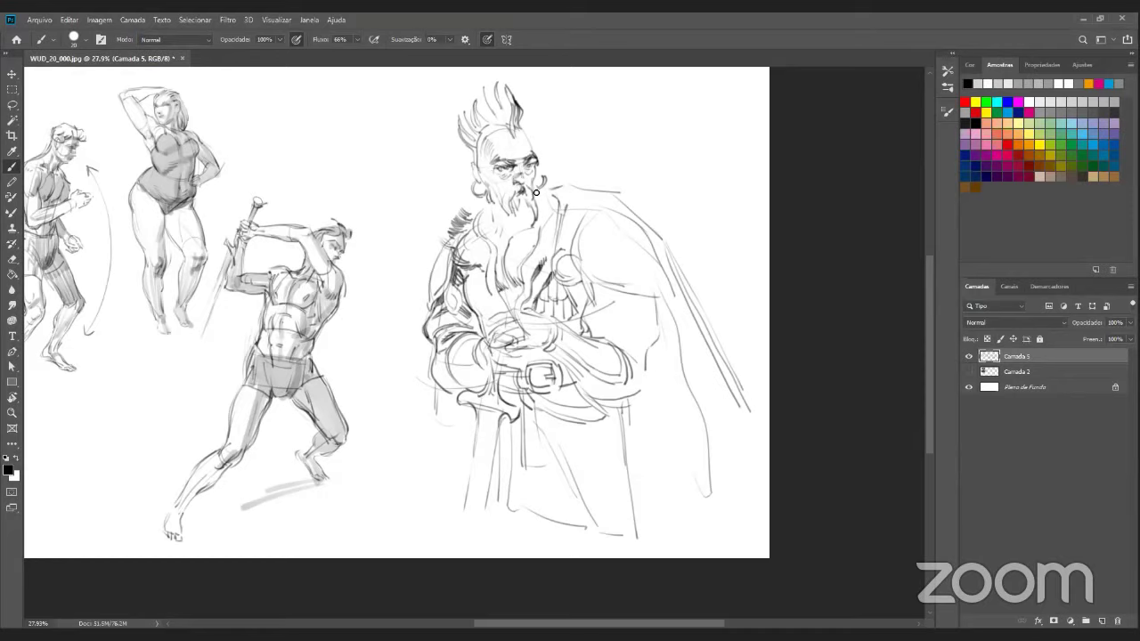
{"action": "left_click_drag", "start_coordinate": [536, 187], "coordinate": [539, 202]}
{"action": "left_click_drag", "start_coordinate": [498, 202], "coordinate": [499, 229]}
{"action": "left_click_drag", "start_coordinate": [533, 211], "coordinate": [508, 243]}
{"action": "key", "text": "e"}
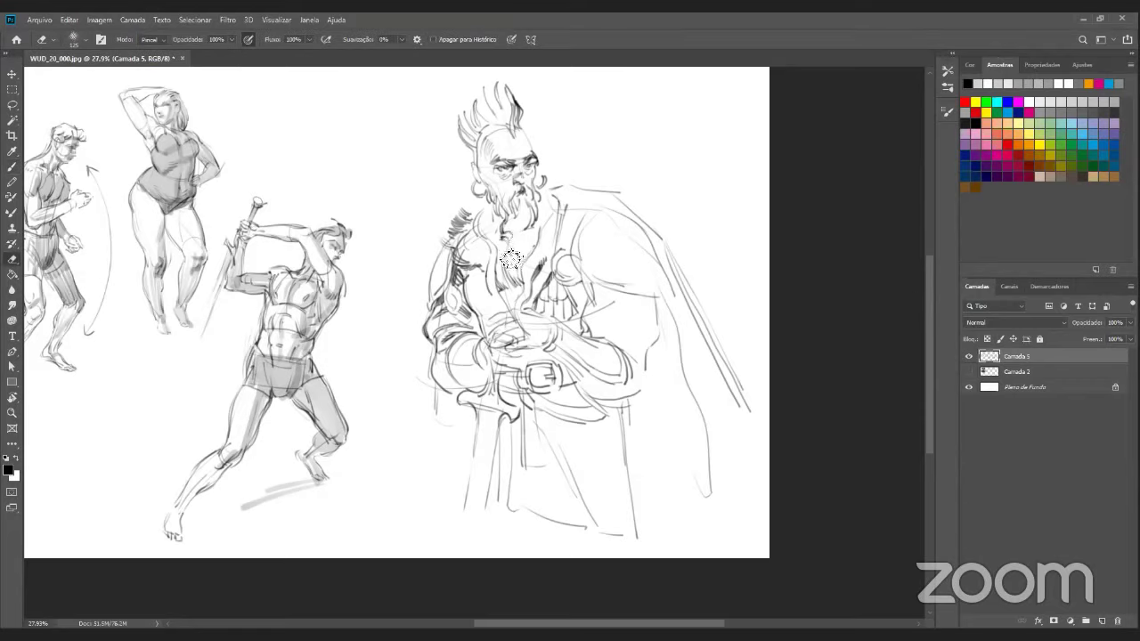
{"action": "key", "text": "b"}
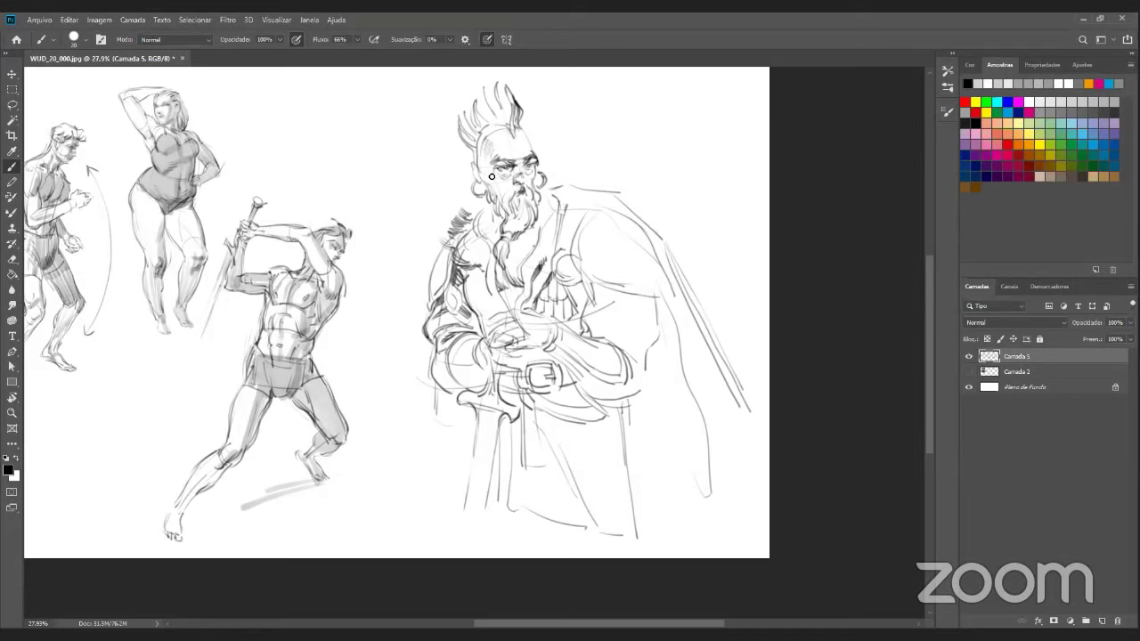
- Draw the dark fur collar around the near shoulder, down the chest and along the top of the far shoulder
{"action": "key", "text": "bracketleft"}
{"action": "key", "text": "bracketright"}
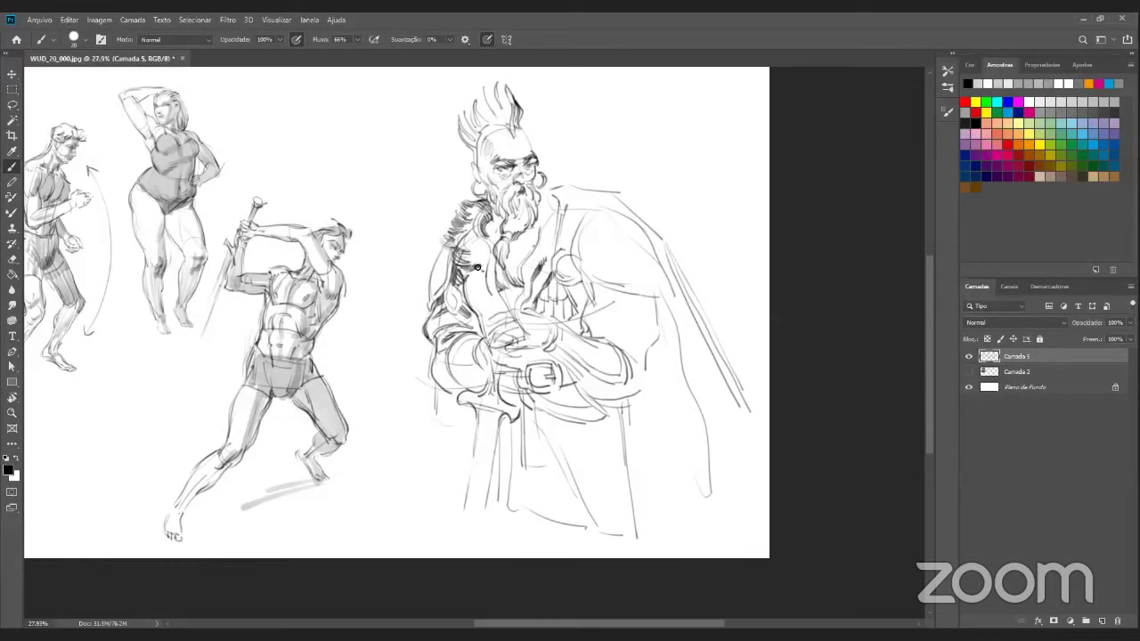
{"action": "mouse_move", "coordinate": [490, 274]}
{"action": "left_mouse_down"}
{"action": "mouse_move", "coordinate": [495, 294]}
{"action": "mouse_move", "coordinate": [501, 283]}
{"action": "left_mouse_up"}
{"action": "left_click_drag", "start_coordinate": [542, 205], "coordinate": [535, 184]}
{"action": "left_click_drag", "start_coordinate": [543, 195], "coordinate": [556, 211]}
{"action": "left_click_drag", "start_coordinate": [563, 184], "coordinate": [605, 187]}
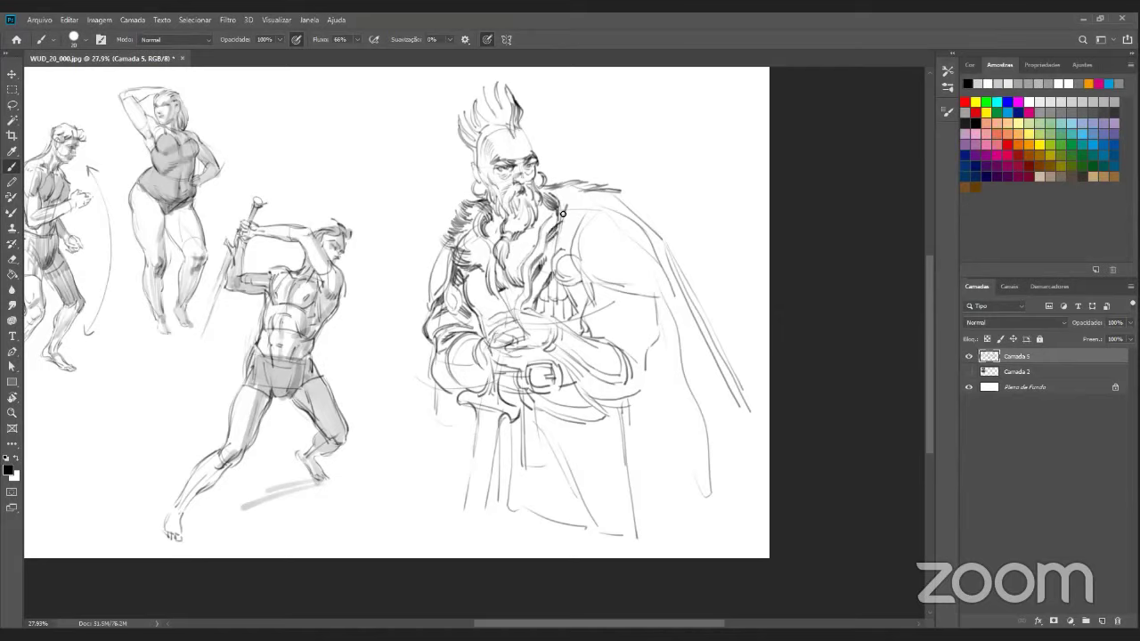
- Detail the near shoulder armour, clasped hands, sleeve folds and sword crossguard with a smaller brush
{"action": "key", "text": "bracketleft"}
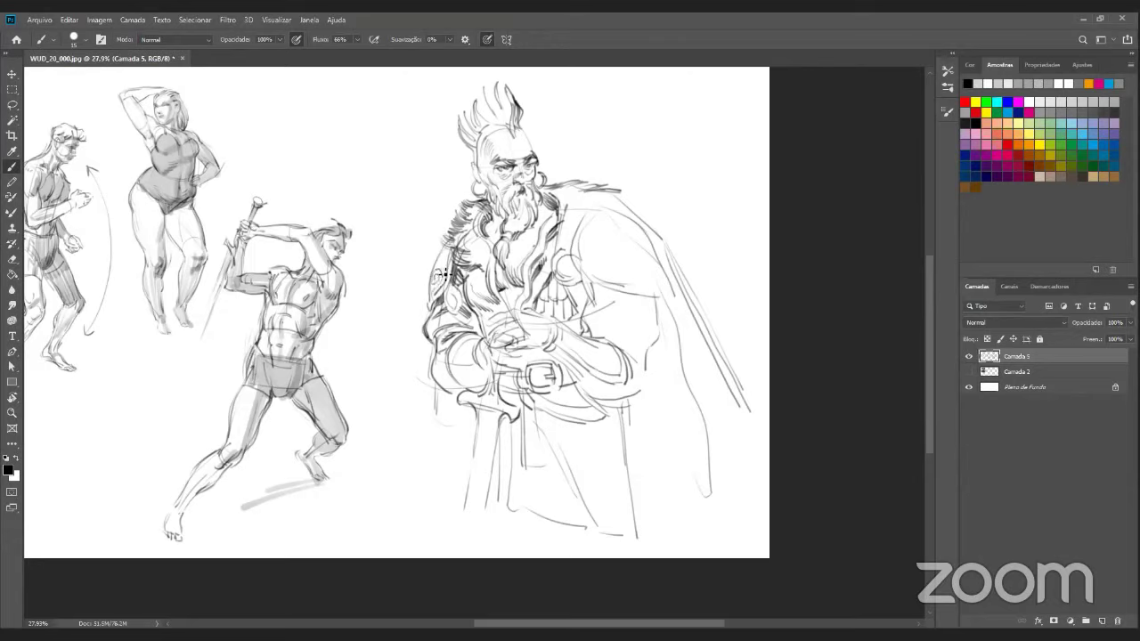
{"action": "left_click_drag", "start_coordinate": [435, 270], "coordinate": [451, 261]}
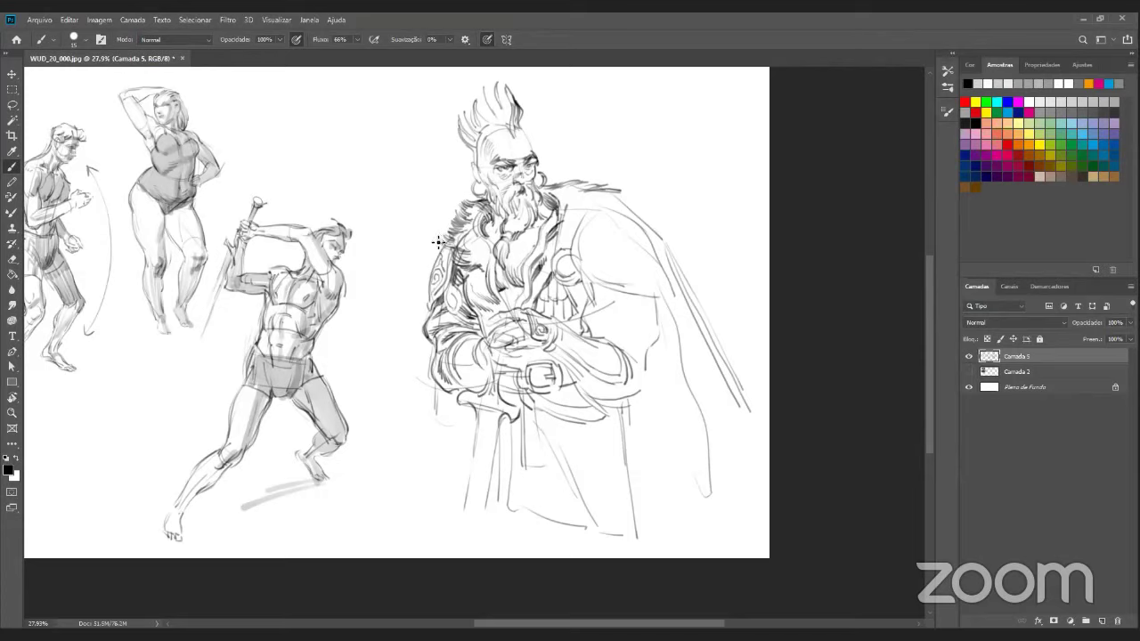
{"action": "left_click_drag", "start_coordinate": [439, 245], "coordinate": [446, 242]}
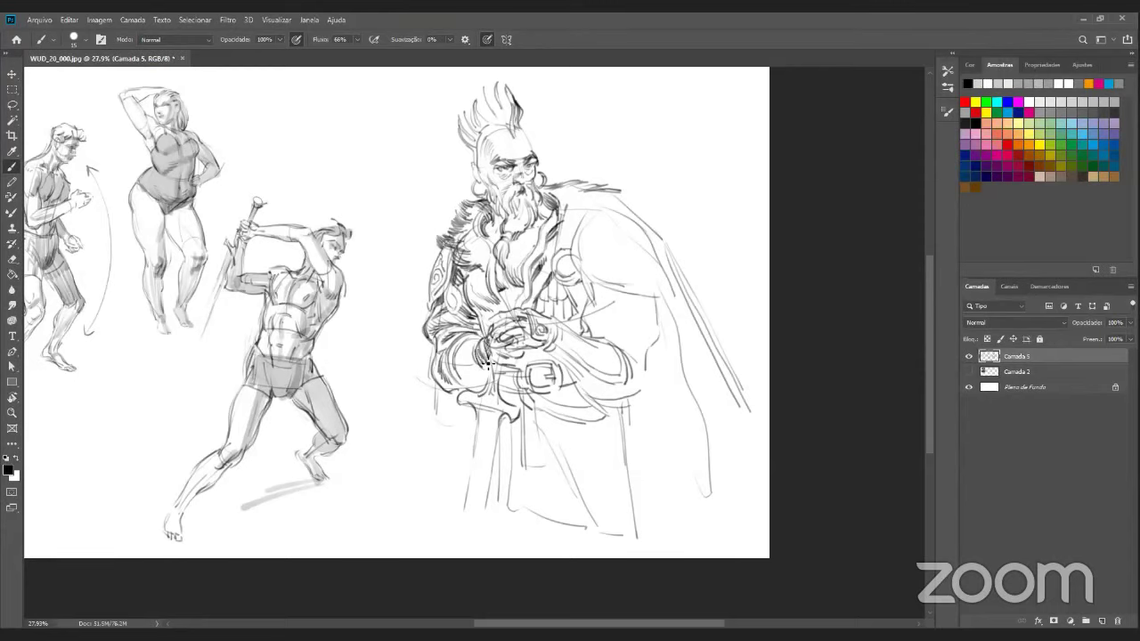
{"action": "mouse_move", "coordinate": [485, 363]}
{"action": "left_mouse_down"}
{"action": "mouse_move", "coordinate": [471, 339]}
{"action": "mouse_move", "coordinate": [487, 337]}
{"action": "mouse_move", "coordinate": [471, 372]}
{"action": "mouse_move", "coordinate": [477, 342]}
{"action": "mouse_move", "coordinate": [479, 382]}
{"action": "left_mouse_up"}
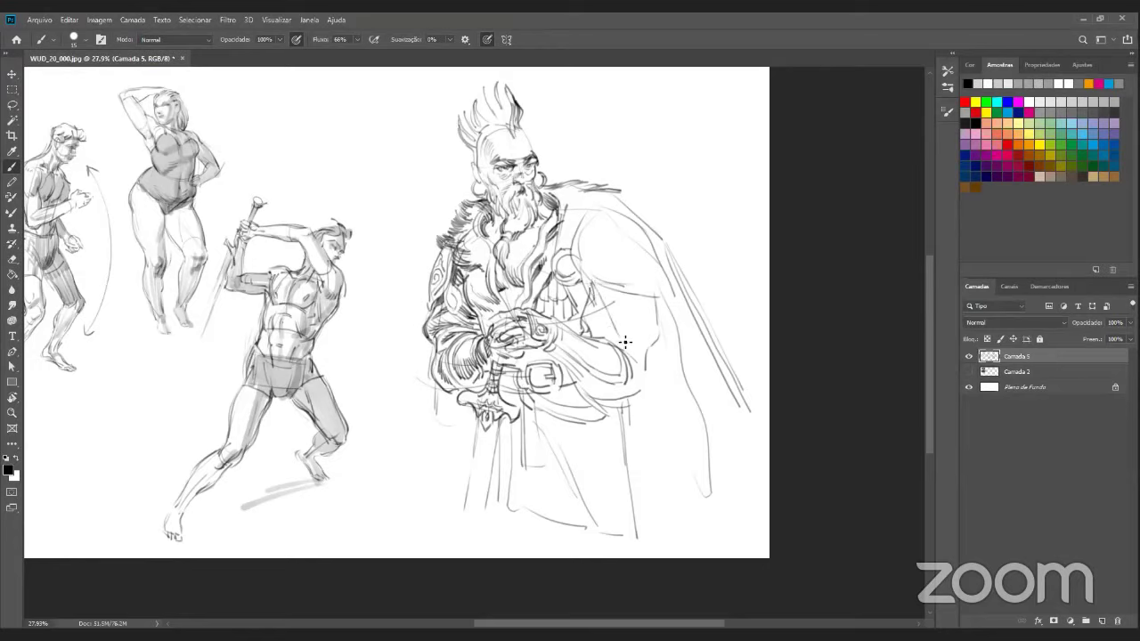
- Outline the rounded cape panel over the far shoulder and draw dark folds hanging from it down beside the skirt
{"action": "left_click_drag", "start_coordinate": [647, 368], "coordinate": [670, 464]}
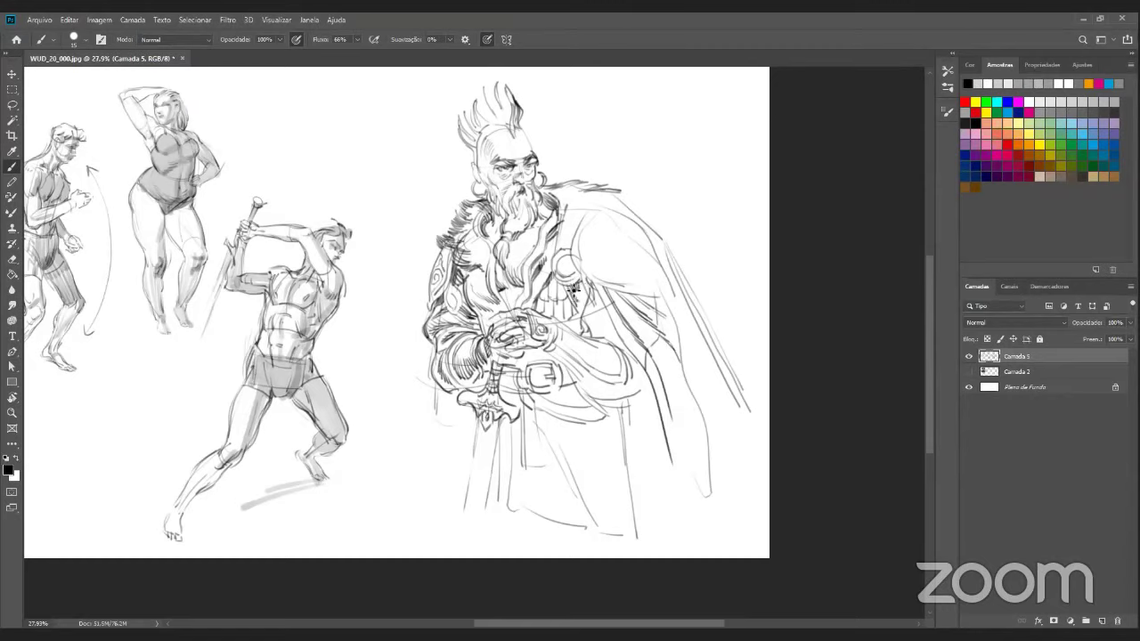
{"action": "left_click_drag", "start_coordinate": [574, 287], "coordinate": [581, 300]}
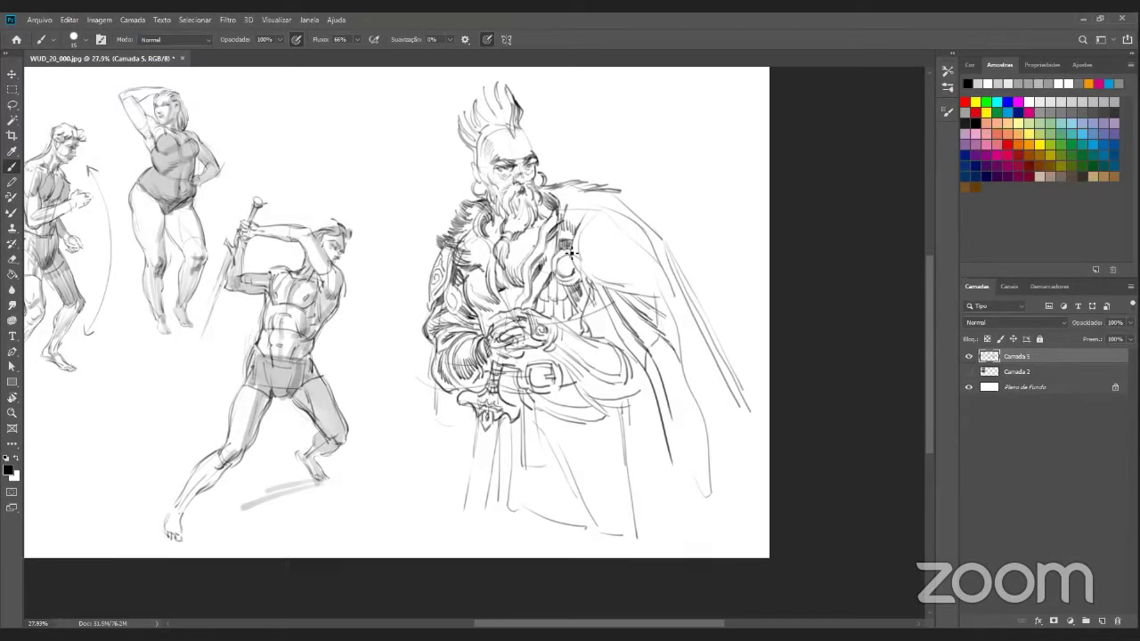
{"action": "mouse_move", "coordinate": [575, 236]}
{"action": "left_mouse_down"}
{"action": "mouse_move", "coordinate": [610, 204]}
{"action": "mouse_move", "coordinate": [606, 192]}
{"action": "mouse_move", "coordinate": [641, 228]}
{"action": "left_mouse_up"}
{"action": "mouse_move", "coordinate": [573, 263]}
{"action": "left_mouse_down"}
{"action": "mouse_move", "coordinate": [615, 292]}
{"action": "mouse_move", "coordinate": [679, 309]}
{"action": "left_mouse_up"}
{"action": "left_click_drag", "start_coordinate": [638, 224], "coordinate": [686, 310]}
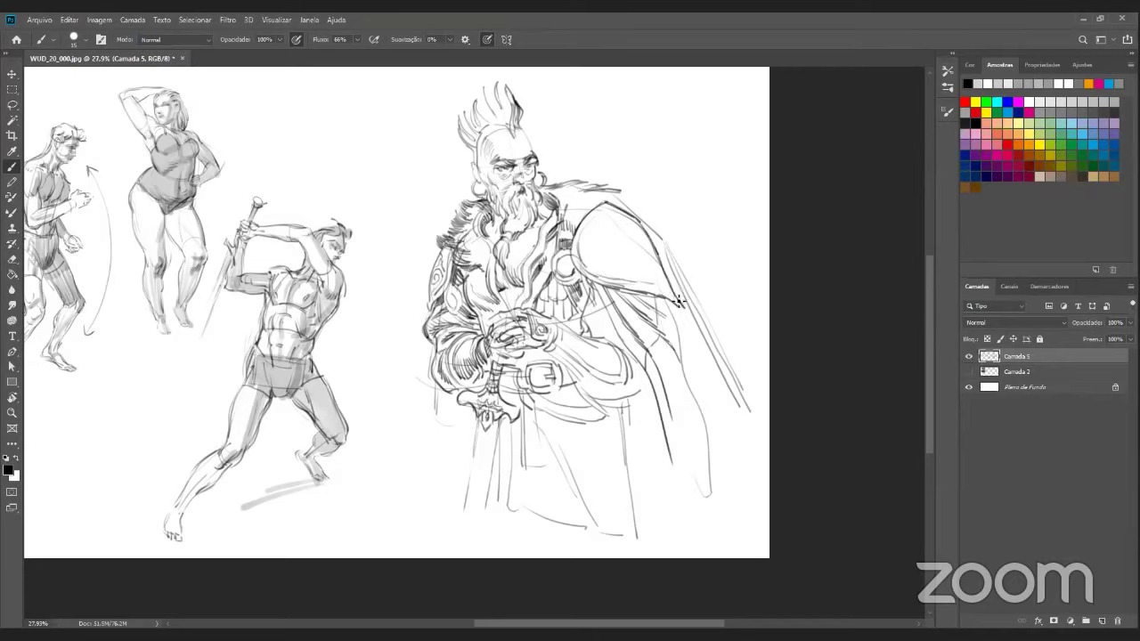
{"action": "left_click_drag", "start_coordinate": [581, 231], "coordinate": [604, 212]}
{"action": "mouse_move", "coordinate": [624, 345]}
{"action": "left_mouse_down"}
{"action": "mouse_move", "coordinate": [641, 433]}
{"action": "mouse_move", "coordinate": [657, 442]}
{"action": "mouse_move", "coordinate": [655, 491]}
{"action": "left_mouse_up"}
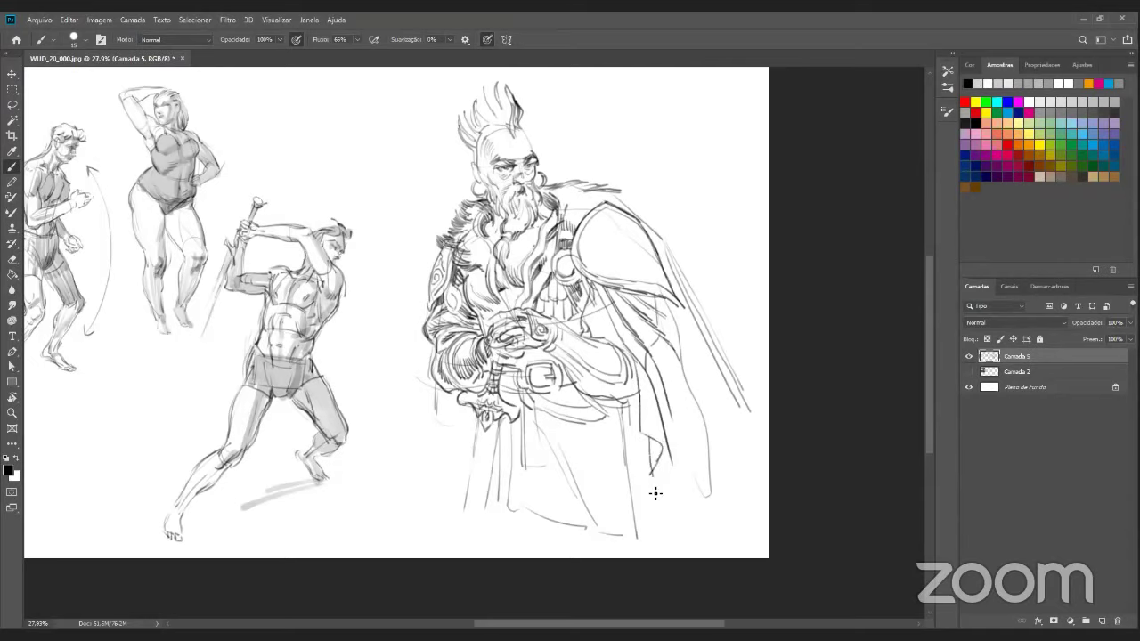
{"action": "mouse_move", "coordinate": [651, 438]}
{"action": "left_mouse_down"}
{"action": "mouse_move", "coordinate": [659, 467]}
{"action": "mouse_move", "coordinate": [659, 454]}
{"action": "left_mouse_up"}
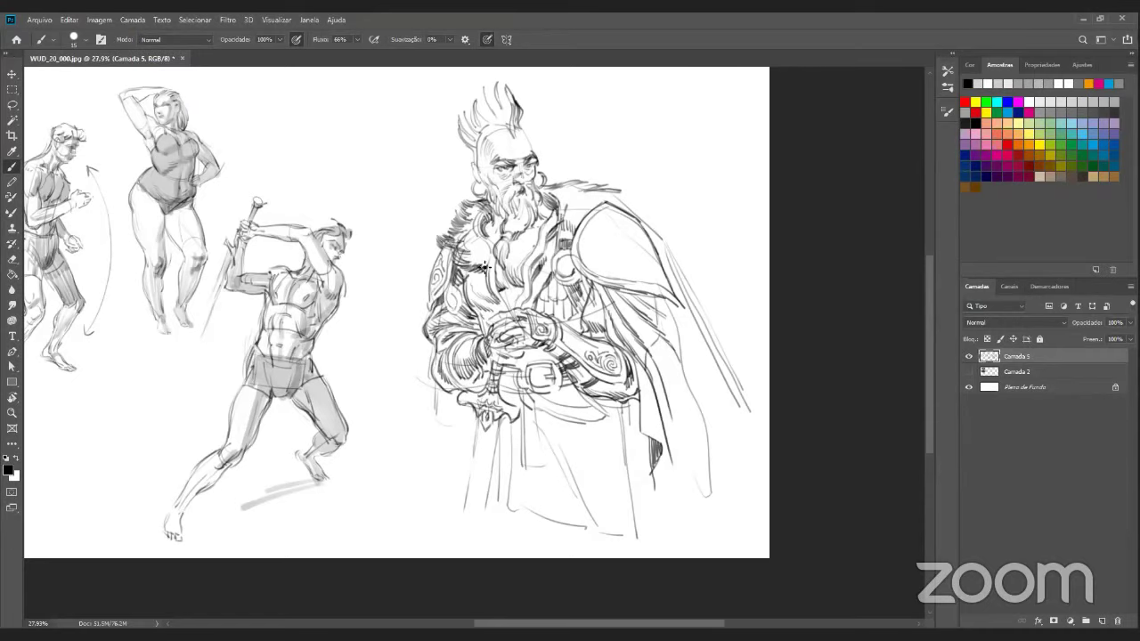
- Thicken the fur tufts on both shoulders and darken the spikes of the mohawk
{"action": "left_click_drag", "start_coordinate": [444, 228], "coordinate": [450, 239]}
{"action": "mouse_move", "coordinate": [556, 189]}
{"action": "left_mouse_down"}
{"action": "mouse_move", "coordinate": [542, 192]}
{"action": "mouse_move", "coordinate": [560, 190]}
{"action": "left_mouse_up"}
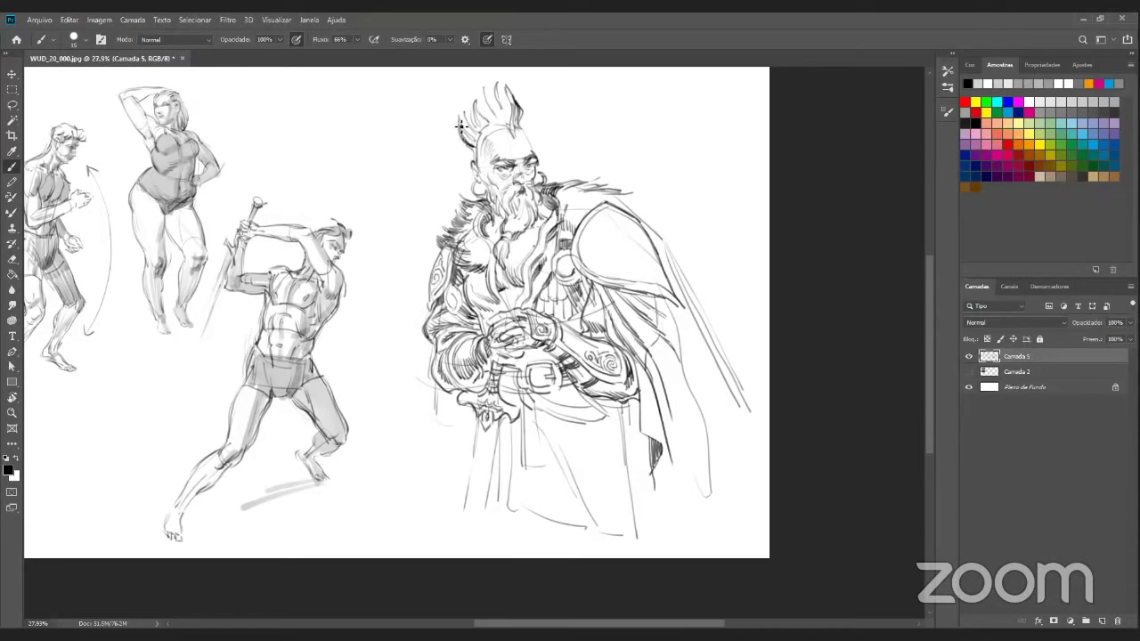
{"action": "left_click_drag", "start_coordinate": [462, 127], "coordinate": [472, 143]}
{"action": "mouse_move", "coordinate": [504, 106]}
{"action": "left_mouse_down"}
{"action": "mouse_move", "coordinate": [514, 135]}
{"action": "mouse_move", "coordinate": [523, 122]}
{"action": "mouse_move", "coordinate": [516, 84]}
{"action": "left_mouse_up"}
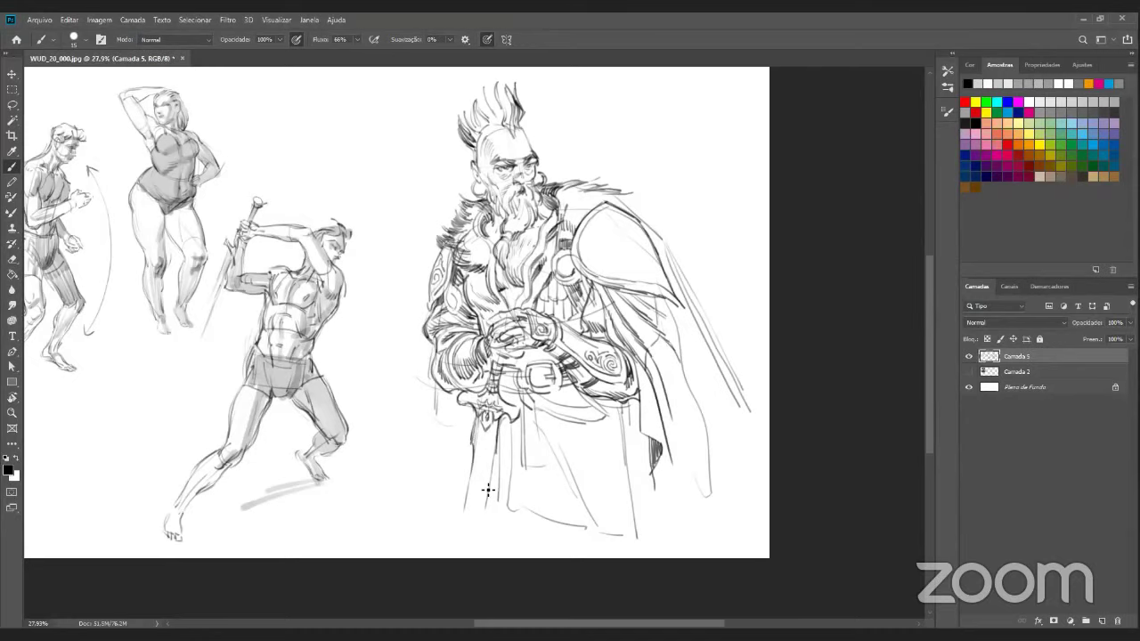
- Darken the edges of the sword blade, add an ornament below the crossguard and refine the belt
{"action": "left_click_drag", "start_coordinate": [495, 453], "coordinate": [483, 508]}
{"action": "left_click_drag", "start_coordinate": [486, 493], "coordinate": [496, 456]}
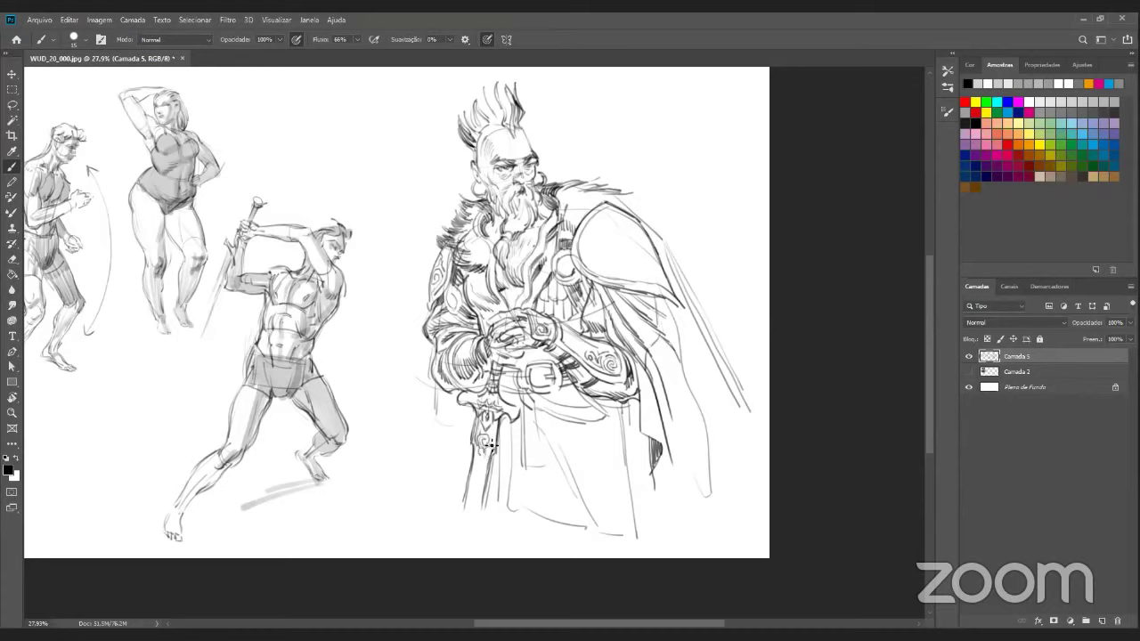
{"action": "mouse_move", "coordinate": [493, 447]}
{"action": "left_mouse_down"}
{"action": "mouse_move", "coordinate": [495, 430]}
{"action": "mouse_move", "coordinate": [480, 464]}
{"action": "left_mouse_up"}
{"action": "mouse_move", "coordinate": [544, 377]}
{"action": "left_mouse_down"}
{"action": "mouse_move", "coordinate": [551, 370]}
{"action": "mouse_move", "coordinate": [535, 387]}
{"action": "mouse_move", "coordinate": [543, 373]}
{"action": "mouse_move", "coordinate": [552, 380]}
{"action": "mouse_move", "coordinate": [501, 386]}
{"action": "mouse_move", "coordinate": [517, 372]}
{"action": "left_mouse_up"}
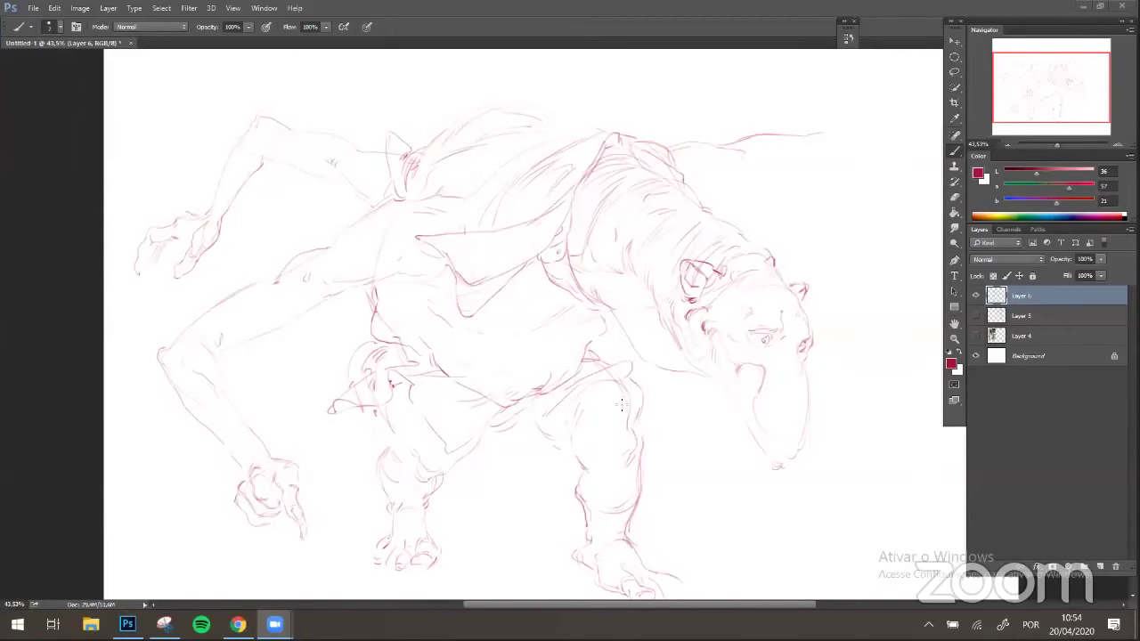
- Add fold lines to the belly of the red four-armed creature and reinforce the underside of its near arm
{"action": "left_click_drag", "start_coordinate": [658, 434], "coordinate": [618, 410]}
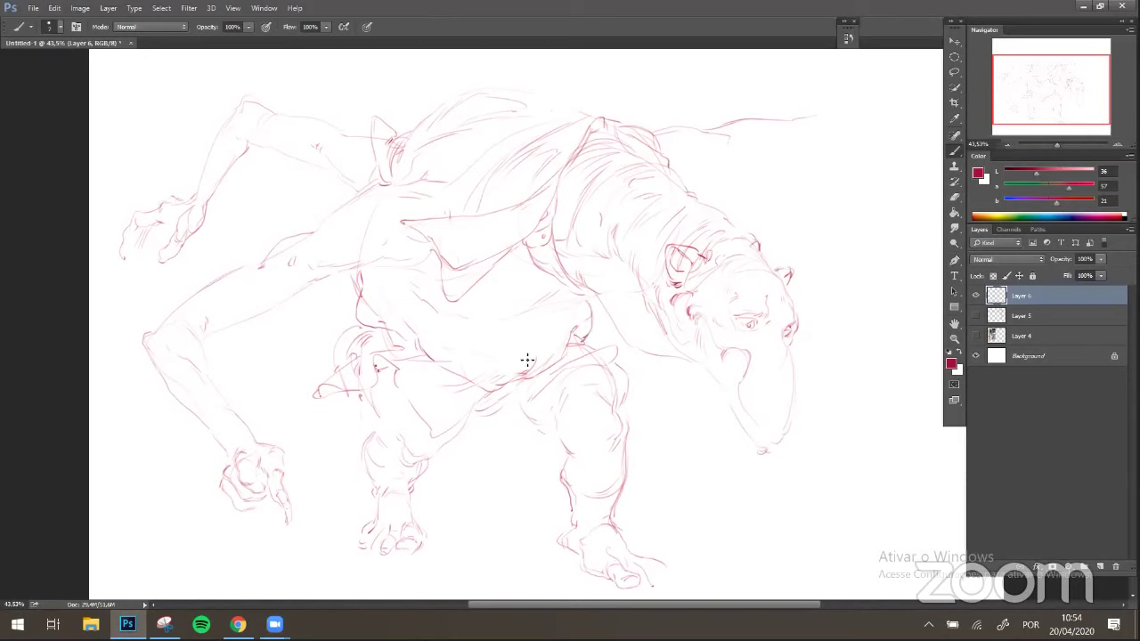
{"action": "left_click_drag", "start_coordinate": [515, 363], "coordinate": [547, 347]}
{"action": "left_click_drag", "start_coordinate": [529, 310], "coordinate": [454, 319]}
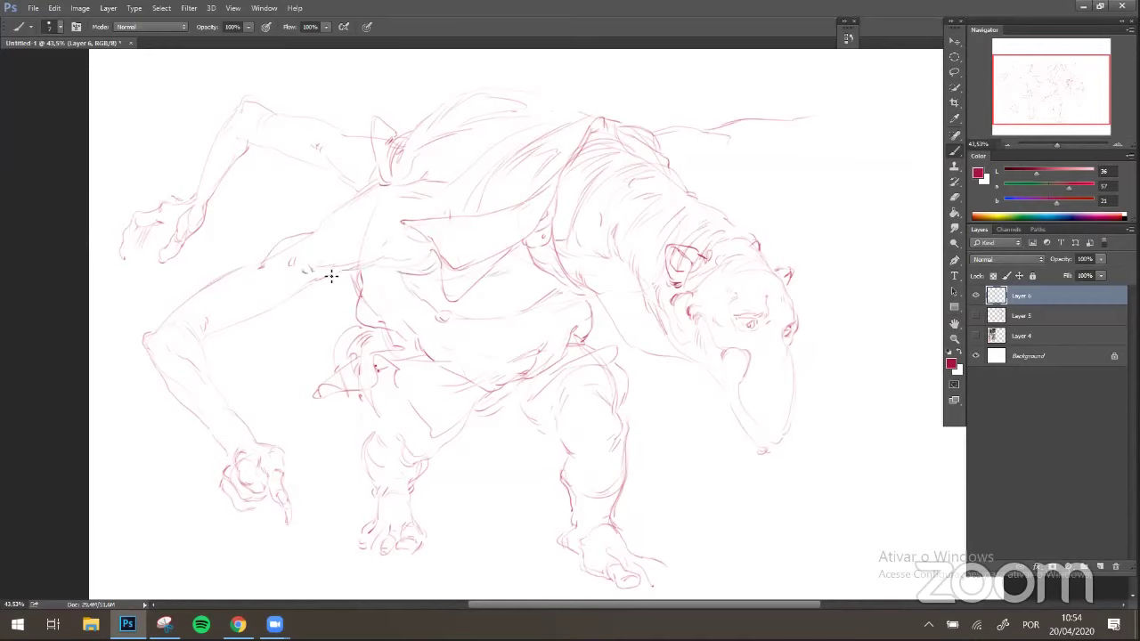
{"action": "mouse_move", "coordinate": [314, 285]}
{"action": "left_mouse_down"}
{"action": "mouse_move", "coordinate": [257, 321]}
{"action": "mouse_move", "coordinate": [206, 330]}
{"action": "left_mouse_up"}
- Add wrinkle lines along the creature's head and thick neck and erase stray marks on the belly
{"action": "left_click_drag", "start_coordinate": [723, 294], "coordinate": [739, 269]}
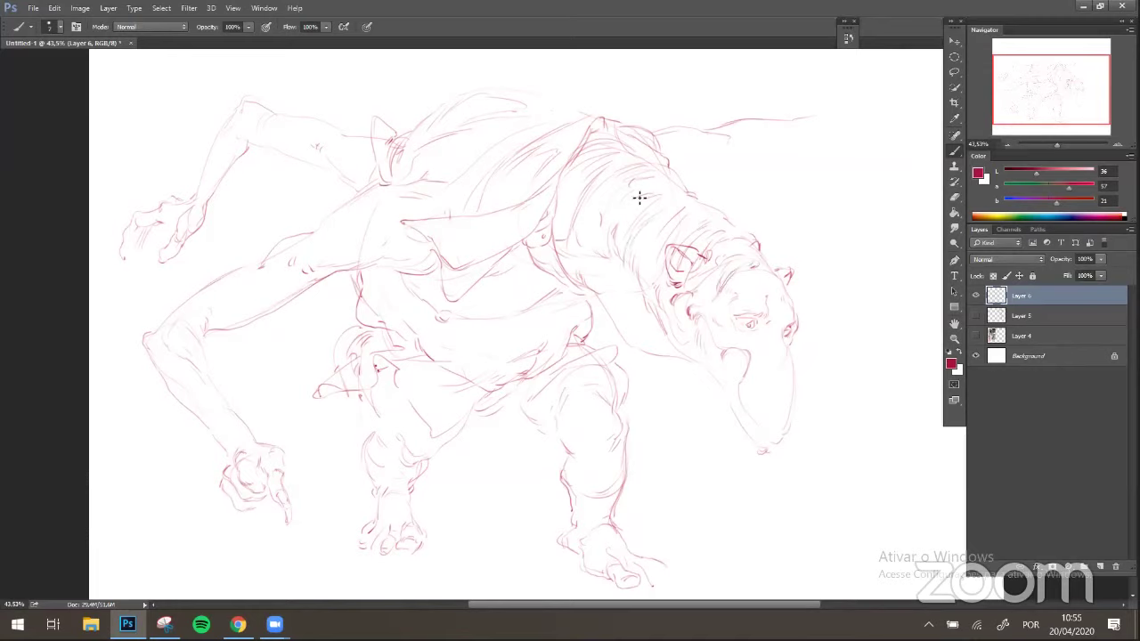
{"action": "mouse_move", "coordinate": [656, 196]}
{"action": "left_mouse_down"}
{"action": "mouse_move", "coordinate": [674, 160]}
{"action": "mouse_move", "coordinate": [628, 202]}
{"action": "left_mouse_up"}
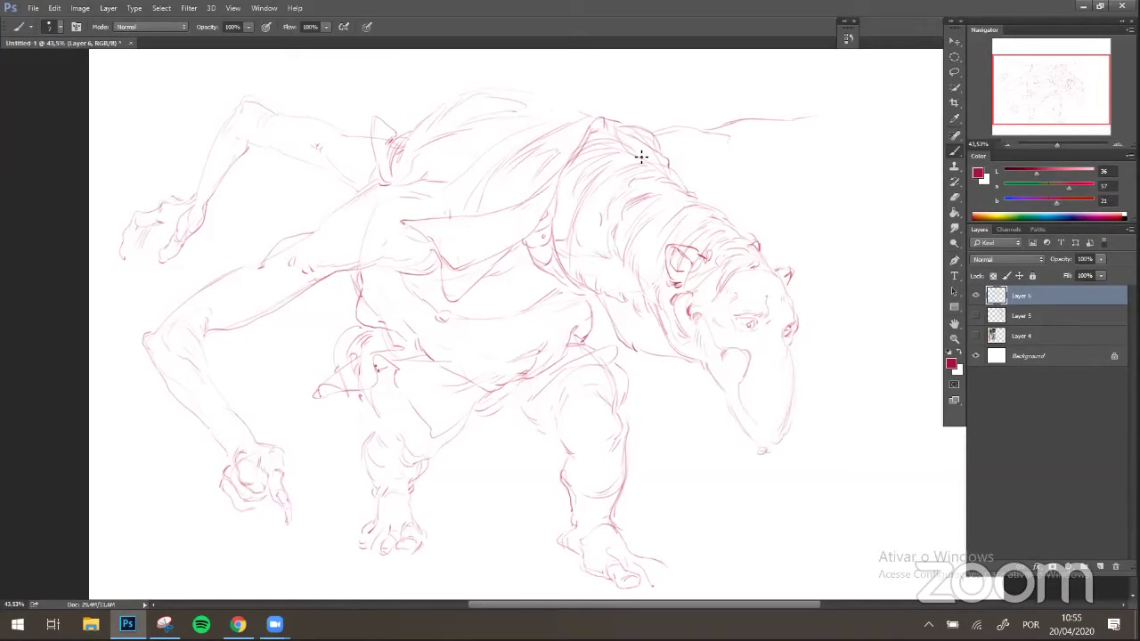
{"action": "key", "text": "e"}
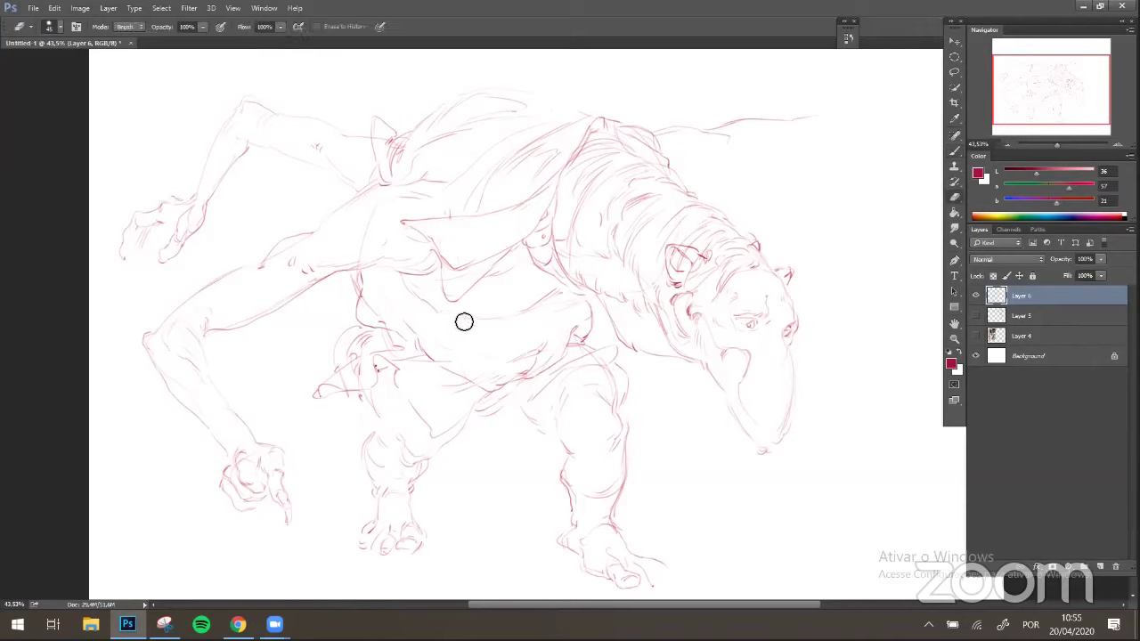
{"action": "key", "text": "b"}
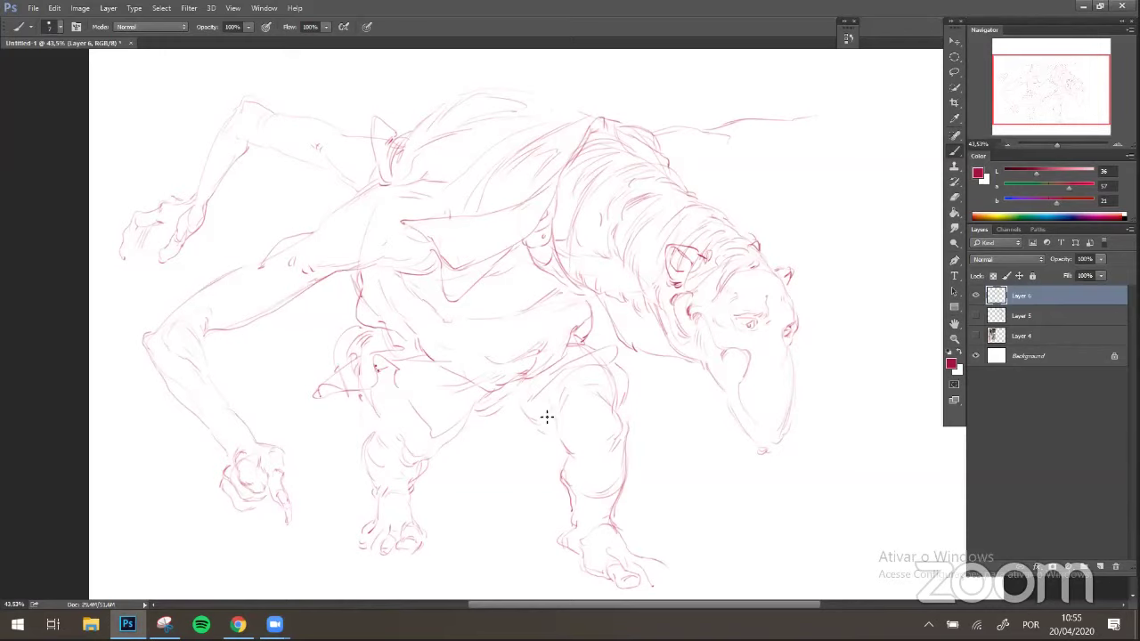
- Draw a hanging loincloth with long folds between the creature's legs and refine the cloth around the thighs
{"action": "mouse_move", "coordinate": [538, 485]}
{"action": "left_mouse_down"}
{"action": "mouse_move", "coordinate": [529, 478]}
{"action": "mouse_move", "coordinate": [511, 495]}
{"action": "mouse_move", "coordinate": [538, 502]}
{"action": "mouse_move", "coordinate": [509, 486]}
{"action": "left_mouse_up"}
{"action": "mouse_move", "coordinate": [452, 433]}
{"action": "left_mouse_down"}
{"action": "mouse_move", "coordinate": [479, 478]}
{"action": "mouse_move", "coordinate": [515, 399]}
{"action": "mouse_move", "coordinate": [497, 428]}
{"action": "mouse_move", "coordinate": [552, 398]}
{"action": "mouse_move", "coordinate": [506, 510]}
{"action": "left_mouse_up"}
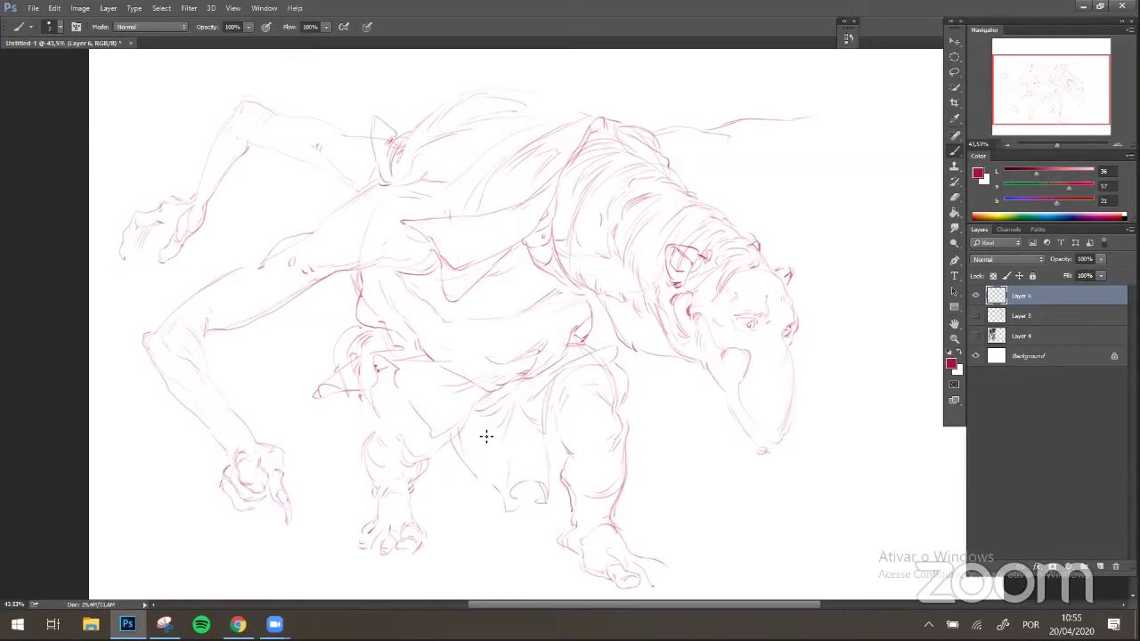
{"action": "left_click_drag", "start_coordinate": [483, 422], "coordinate": [489, 471]}
{"action": "left_click_drag", "start_coordinate": [534, 420], "coordinate": [542, 501]}
{"action": "left_click_drag", "start_coordinate": [391, 428], "coordinate": [386, 415]}
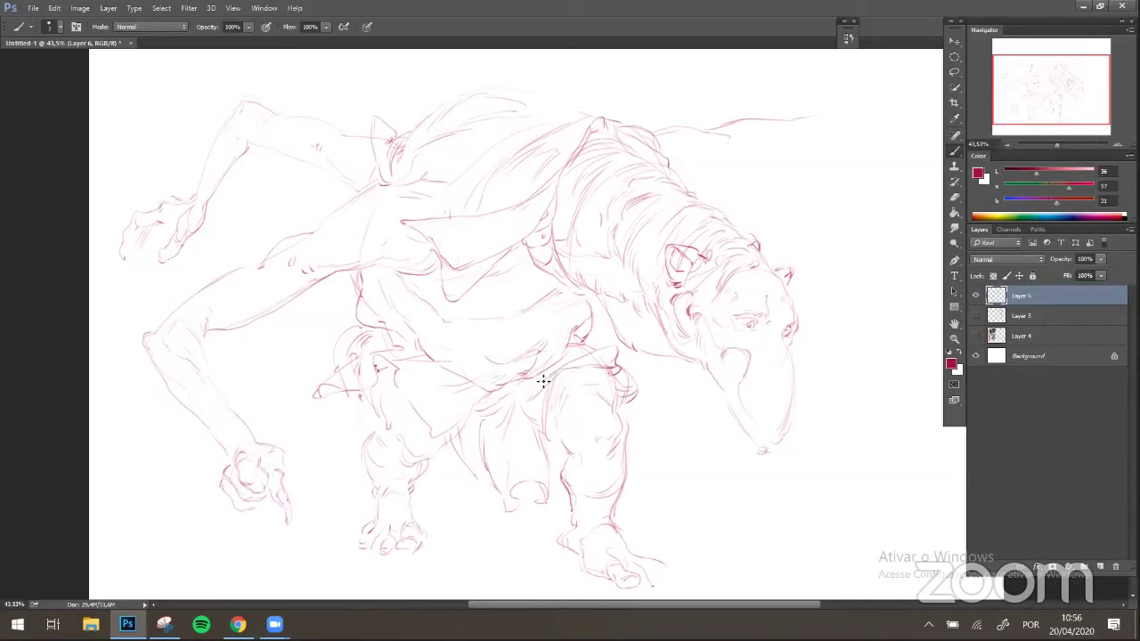
{"action": "left_click_drag", "start_coordinate": [557, 376], "coordinate": [555, 442]}
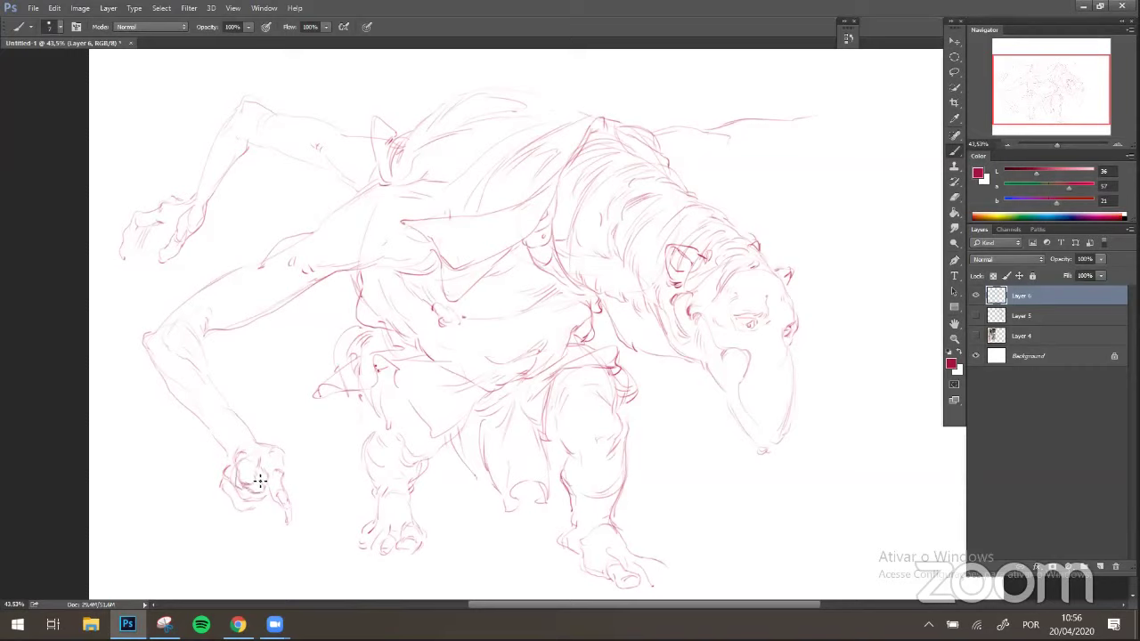
- Refine the creature's lower hand and draw wrist and forearm bands with a drop-shaped pendant hanging from them
{"action": "left_click_drag", "start_coordinate": [239, 504], "coordinate": [253, 511]}
{"action": "mouse_move", "coordinate": [252, 428]}
{"action": "left_mouse_down"}
{"action": "mouse_move", "coordinate": [228, 435]}
{"action": "mouse_move", "coordinate": [222, 465]}
{"action": "mouse_move", "coordinate": [195, 441]}
{"action": "left_mouse_up"}
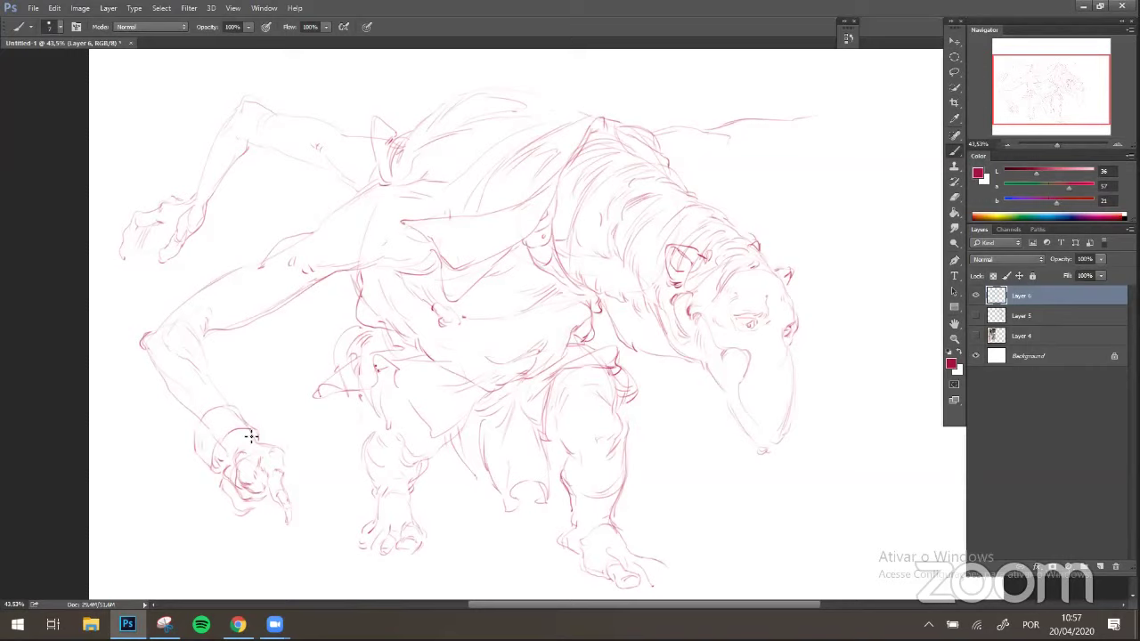
{"action": "mouse_move", "coordinate": [219, 458]}
{"action": "left_mouse_down"}
{"action": "mouse_move", "coordinate": [210, 524]}
{"action": "mouse_move", "coordinate": [221, 531]}
{"action": "mouse_move", "coordinate": [217, 488]}
{"action": "mouse_move", "coordinate": [218, 528]}
{"action": "left_mouse_up"}
{"action": "mouse_move", "coordinate": [212, 382]}
{"action": "left_mouse_down"}
{"action": "mouse_move", "coordinate": [222, 397]}
{"action": "mouse_move", "coordinate": [199, 395]}
{"action": "mouse_move", "coordinate": [189, 411]}
{"action": "mouse_move", "coordinate": [226, 400]}
{"action": "left_mouse_up"}
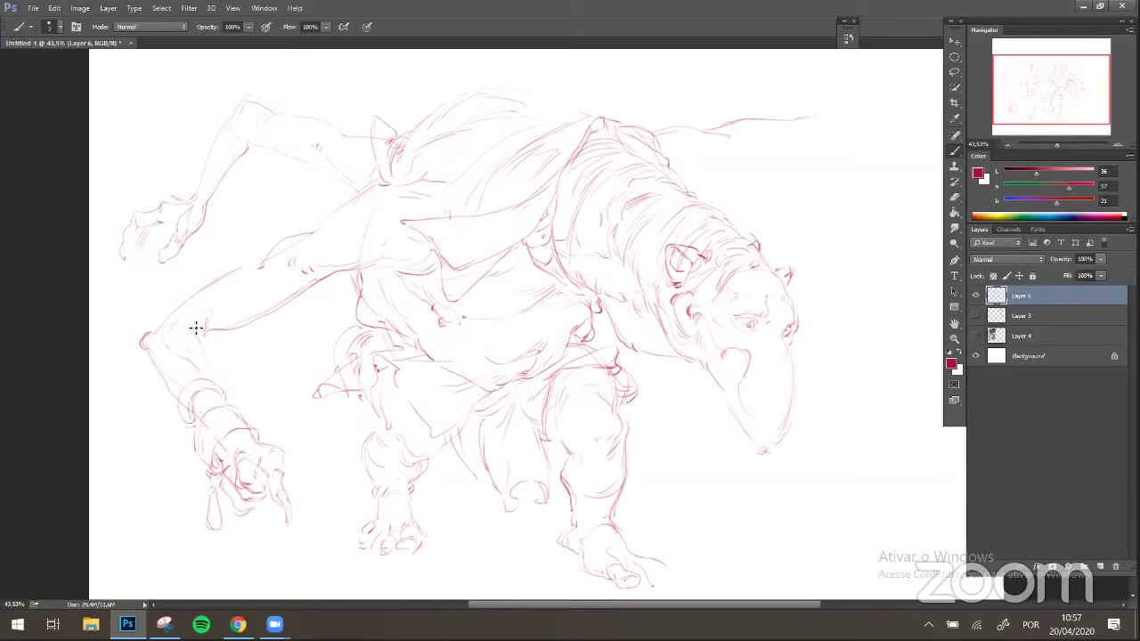
- Extend the creature's far raised arm with its underside, bent elbow and the start of the forearm
{"action": "key", "text": "space"}
{"action": "left_click_drag", "start_coordinate": [561, 337], "coordinate": [529, 353]}
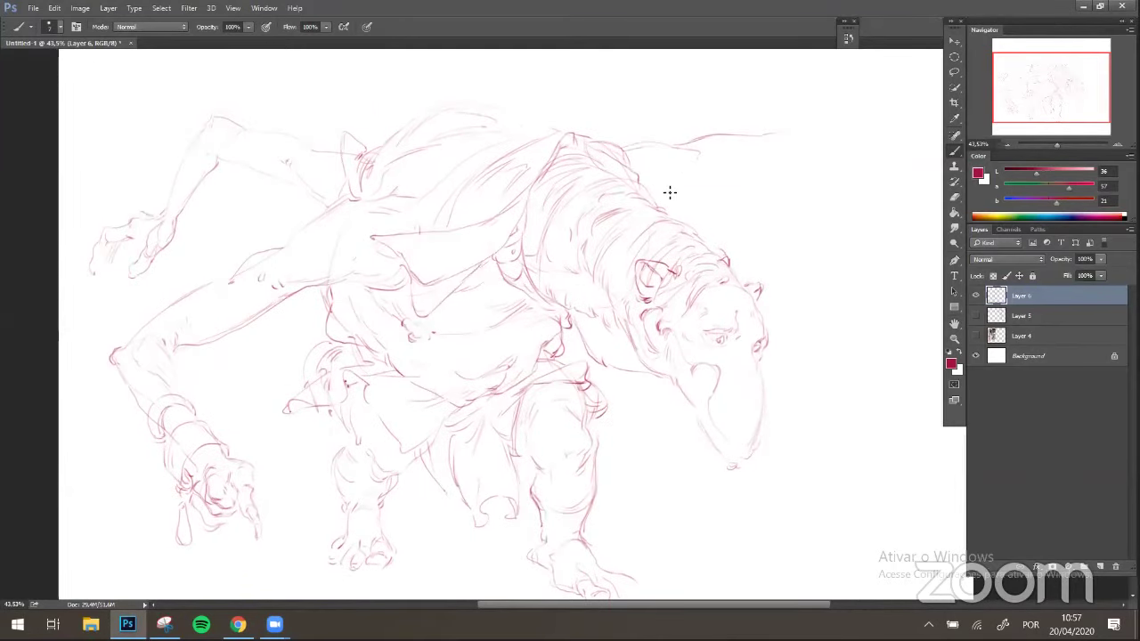
{"action": "mouse_move", "coordinate": [669, 190]}
{"action": "left_mouse_down"}
{"action": "mouse_move", "coordinate": [725, 178]}
{"action": "mouse_move", "coordinate": [777, 144]}
{"action": "mouse_move", "coordinate": [748, 157]}
{"action": "mouse_move", "coordinate": [827, 144]}
{"action": "mouse_move", "coordinate": [789, 139]}
{"action": "mouse_move", "coordinate": [810, 162]}
{"action": "mouse_move", "coordinate": [817, 193]}
{"action": "left_mouse_up"}
{"action": "left_click_drag", "start_coordinate": [811, 174], "coordinate": [807, 187]}
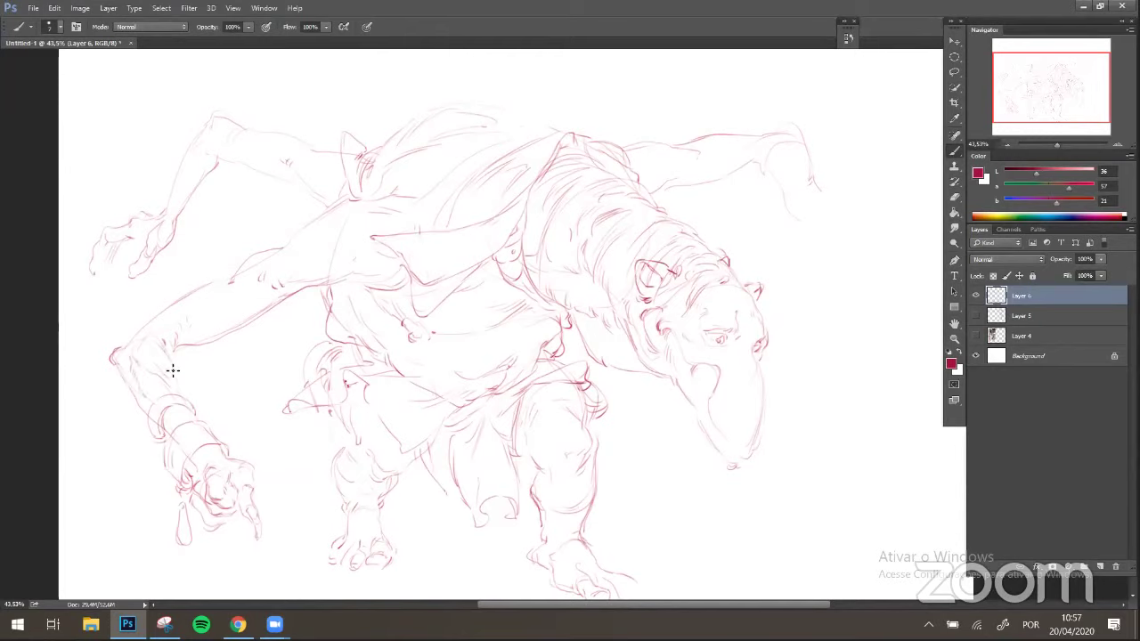
- Shade the near arm's elbow and draw a loose, flared sleeve with a folded cuff around the upper arm
{"action": "left_click_drag", "start_coordinate": [167, 355], "coordinate": [173, 374]}
{"action": "mouse_move", "coordinate": [387, 281]}
{"action": "left_mouse_down"}
{"action": "mouse_move", "coordinate": [242, 240]}
{"action": "mouse_move", "coordinate": [219, 280]}
{"action": "mouse_move", "coordinate": [249, 274]}
{"action": "mouse_move", "coordinate": [247, 247]}
{"action": "mouse_move", "coordinate": [256, 302]}
{"action": "mouse_move", "coordinate": [230, 276]}
{"action": "left_mouse_up"}
{"action": "mouse_move", "coordinate": [239, 235]}
{"action": "left_mouse_down"}
{"action": "mouse_move", "coordinate": [294, 240]}
{"action": "mouse_move", "coordinate": [246, 238]}
{"action": "mouse_move", "coordinate": [229, 247]}
{"action": "mouse_move", "coordinate": [222, 273]}
{"action": "left_mouse_up"}
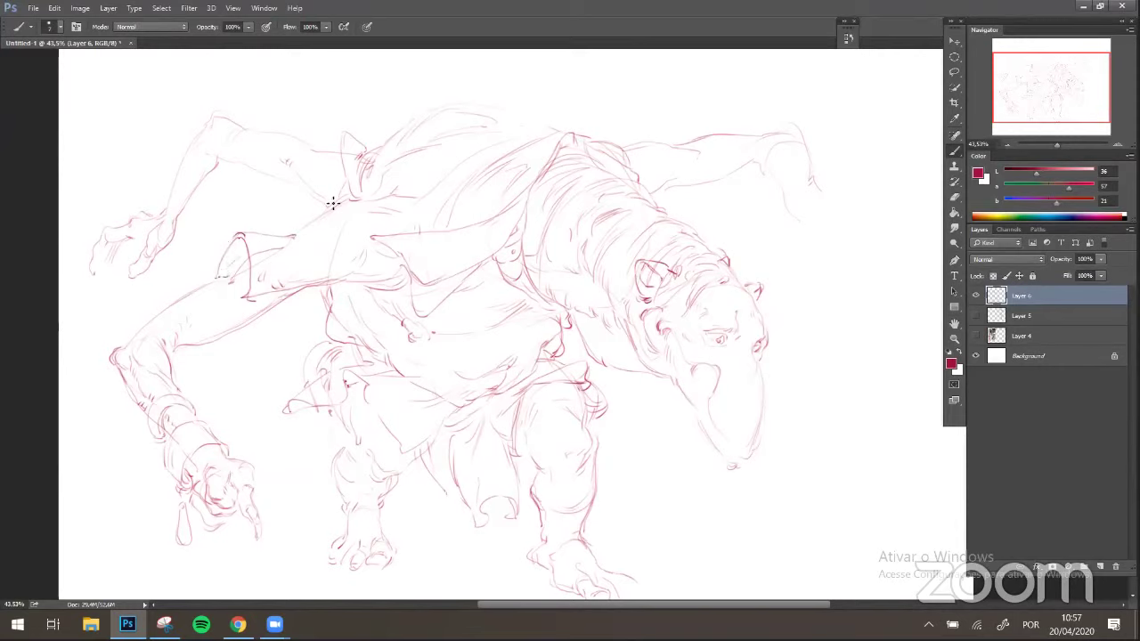
{"action": "mouse_move", "coordinate": [287, 238]}
{"action": "left_mouse_down"}
{"action": "mouse_move", "coordinate": [316, 219]}
{"action": "mouse_move", "coordinate": [275, 239]}
{"action": "mouse_move", "coordinate": [314, 247]}
{"action": "left_mouse_up"}
{"action": "mouse_move", "coordinate": [215, 277]}
{"action": "left_mouse_down"}
{"action": "mouse_move", "coordinate": [209, 255]}
{"action": "mouse_move", "coordinate": [237, 247]}
{"action": "mouse_move", "coordinate": [213, 272]}
{"action": "left_mouse_up"}
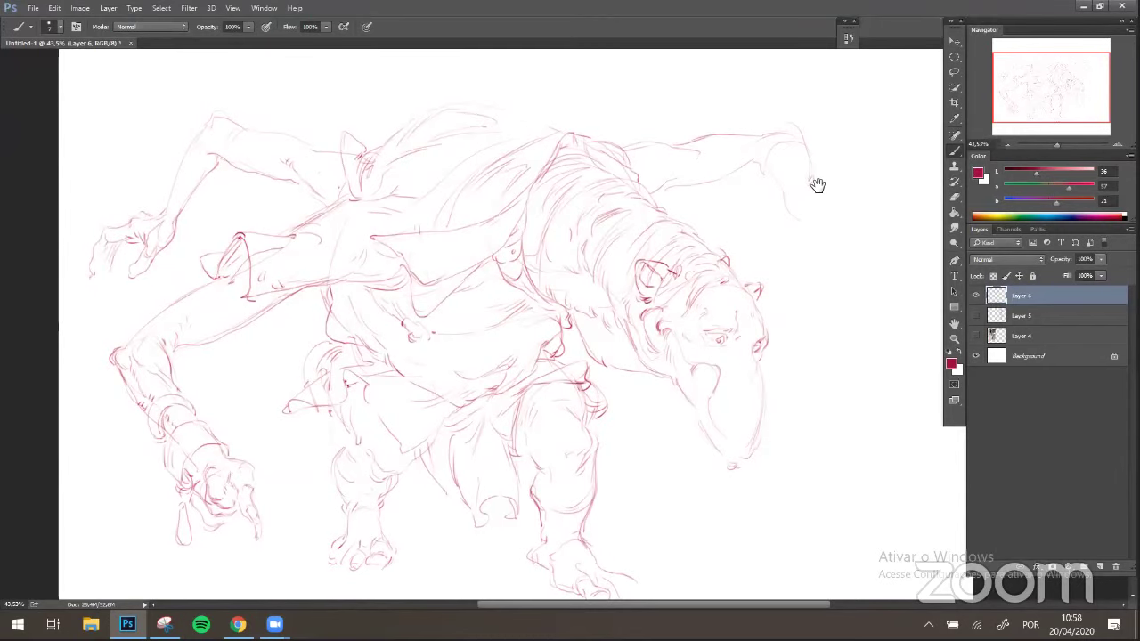
- Erase the loose forearm lines below the elbow of the creature's far arm
{"action": "scroll", "coordinate": [817, 184], "scroll_direction": "right", "scroll_amount": 2}
{"action": "key", "text": "e"}
{"action": "key", "text": "b"}
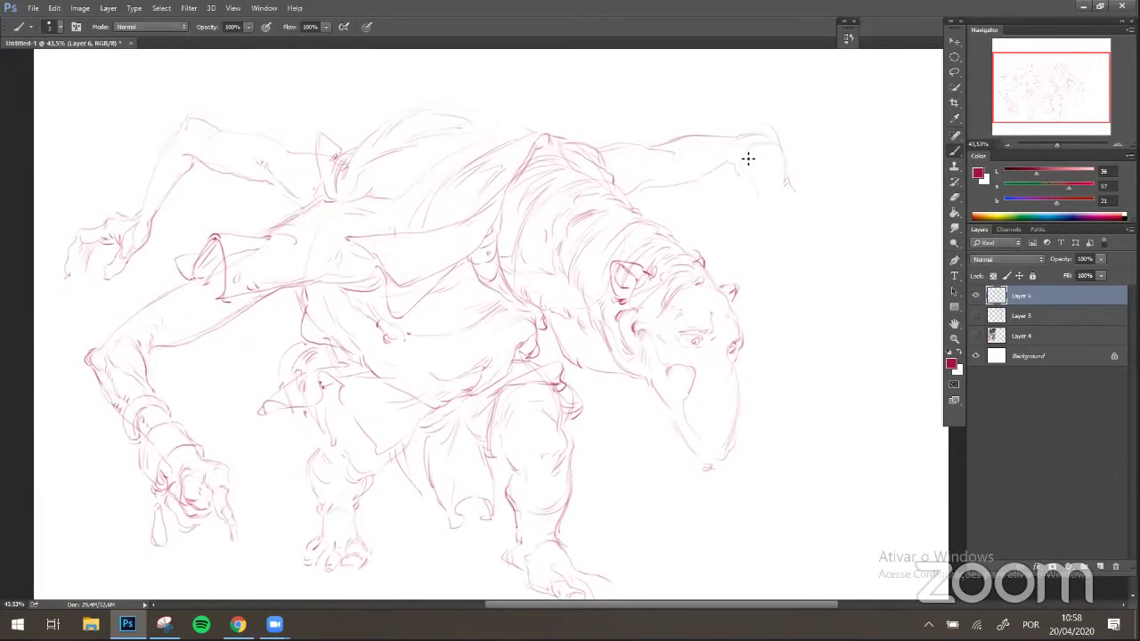
- Draw the far arm's forearm and wrist below the elbow, ending in a drooping hand with long curled fingers
{"action": "left_click_drag", "start_coordinate": [780, 211], "coordinate": [770, 201]}
{"action": "mouse_move", "coordinate": [832, 188]}
{"action": "left_mouse_down"}
{"action": "mouse_move", "coordinate": [798, 195]}
{"action": "mouse_move", "coordinate": [790, 218]}
{"action": "mouse_move", "coordinate": [787, 202]}
{"action": "mouse_move", "coordinate": [796, 214]}
{"action": "mouse_move", "coordinate": [839, 197]}
{"action": "left_mouse_up"}
{"action": "mouse_move", "coordinate": [855, 198]}
{"action": "left_mouse_down"}
{"action": "mouse_move", "coordinate": [857, 234]}
{"action": "mouse_move", "coordinate": [853, 210]}
{"action": "mouse_move", "coordinate": [824, 184]}
{"action": "mouse_move", "coordinate": [865, 225]}
{"action": "mouse_move", "coordinate": [857, 257]}
{"action": "left_mouse_up"}
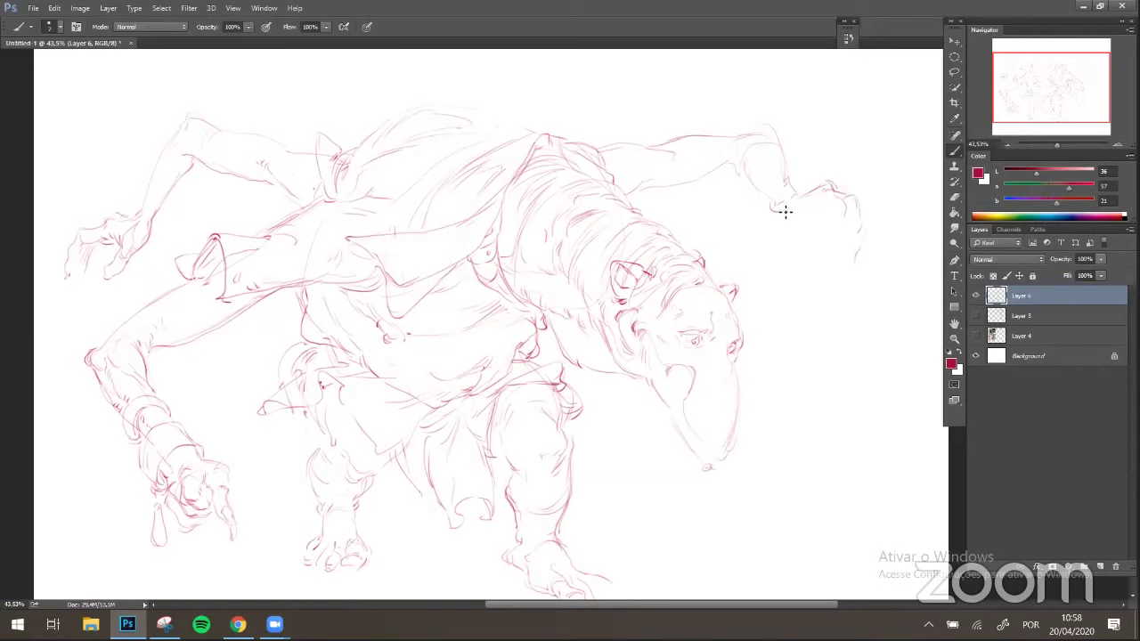
{"action": "left_click_drag", "start_coordinate": [774, 207], "coordinate": [778, 262]}
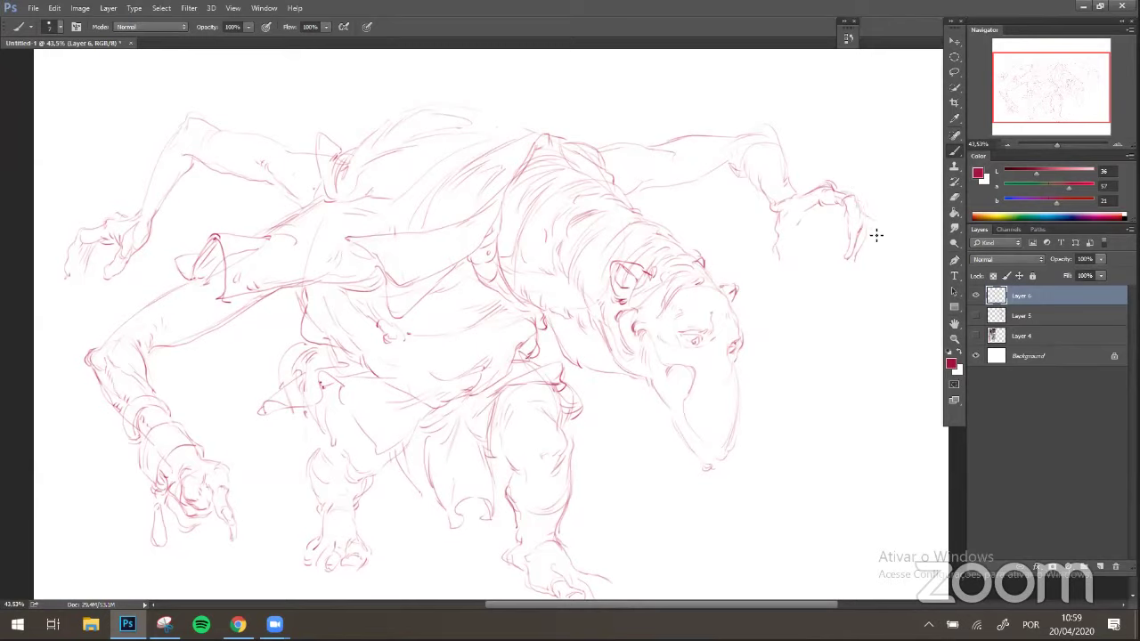
{"action": "left_click_drag", "start_coordinate": [871, 228], "coordinate": [870, 265]}
{"action": "left_click_drag", "start_coordinate": [778, 232], "coordinate": [776, 258]}
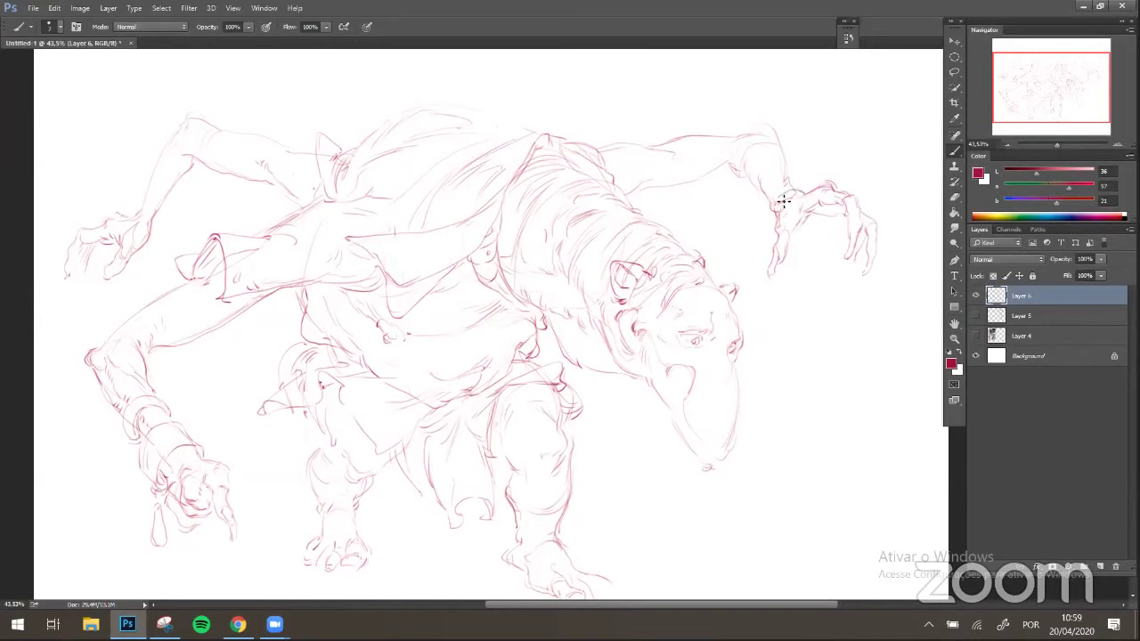
- Add a pointed spike above the far arm's elbow and a triangular fold of cloth hanging beneath the near sleeve
{"action": "mouse_move", "coordinate": [783, 201]}
{"action": "left_mouse_down"}
{"action": "mouse_move", "coordinate": [773, 117]}
{"action": "mouse_move", "coordinate": [783, 140]}
{"action": "mouse_move", "coordinate": [751, 92]}
{"action": "left_mouse_up"}
{"action": "left_click_drag", "start_coordinate": [761, 152], "coordinate": [751, 184]}
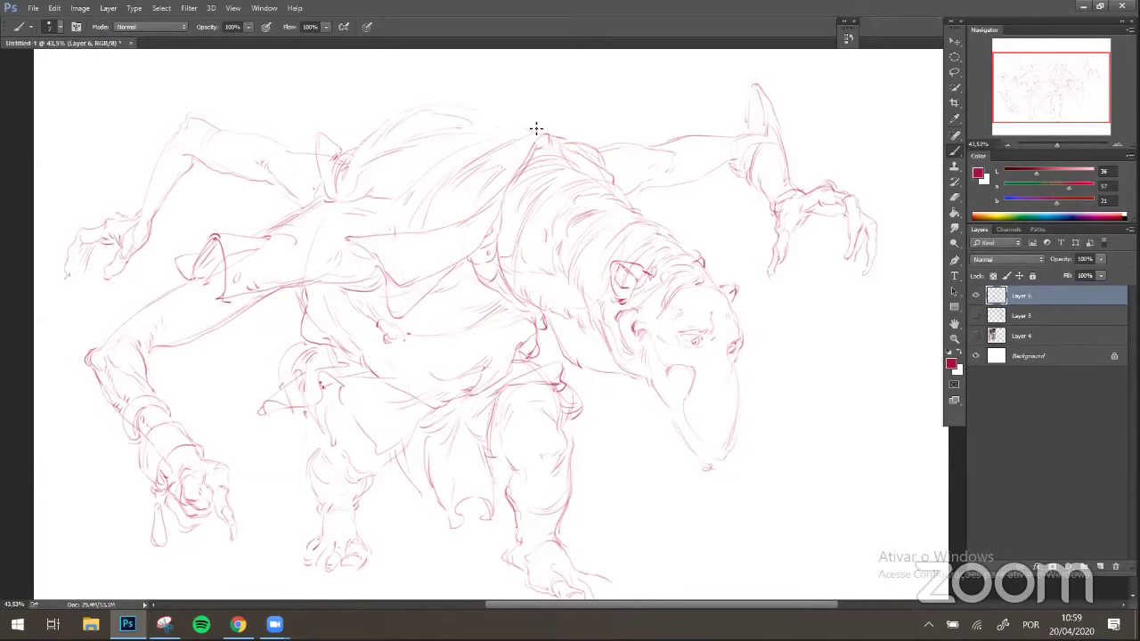
{"action": "key", "text": "space"}
{"action": "left_click_drag", "start_coordinate": [543, 178], "coordinate": [558, 210]}
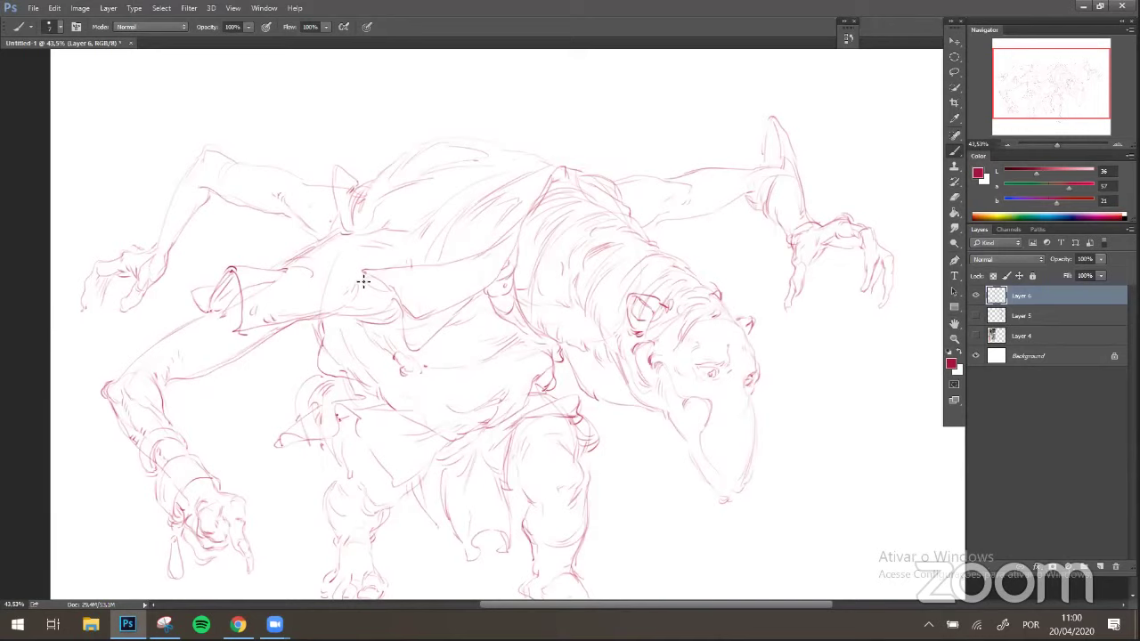
{"action": "mouse_move", "coordinate": [243, 332]}
{"action": "left_mouse_down"}
{"action": "mouse_move", "coordinate": [283, 366]}
{"action": "mouse_move", "coordinate": [332, 314]}
{"action": "mouse_move", "coordinate": [256, 347]}
{"action": "left_mouse_up"}
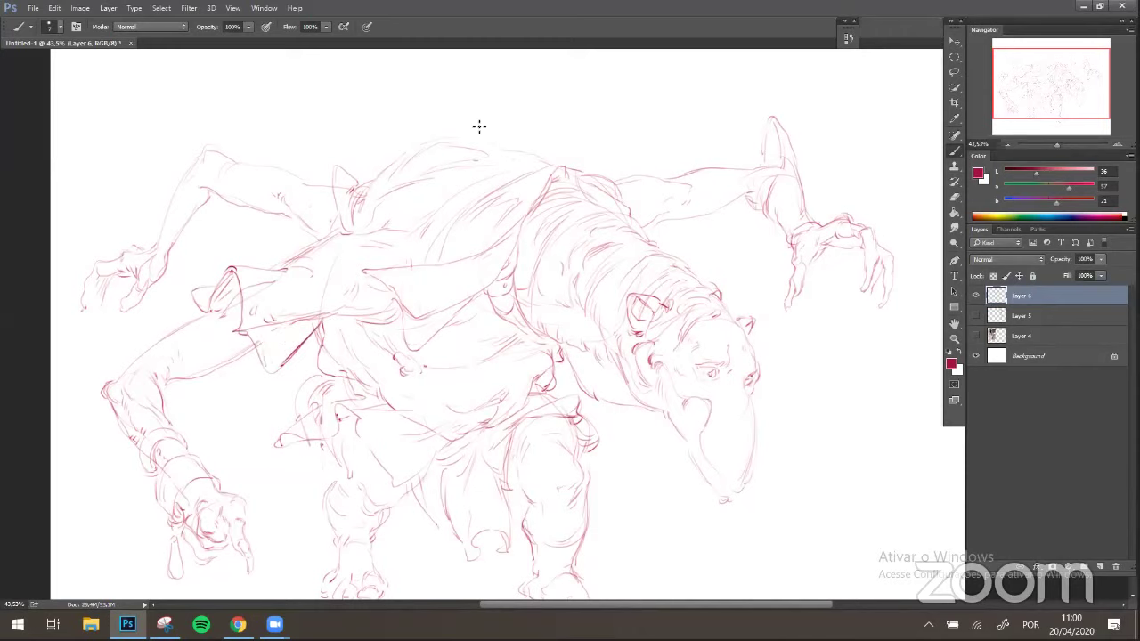
- Detail the creature's muzzle with nose marks and inner contours, and darken the fur folds along its neck
{"action": "left_click_drag", "start_coordinate": [754, 246], "coordinate": [739, 187]}
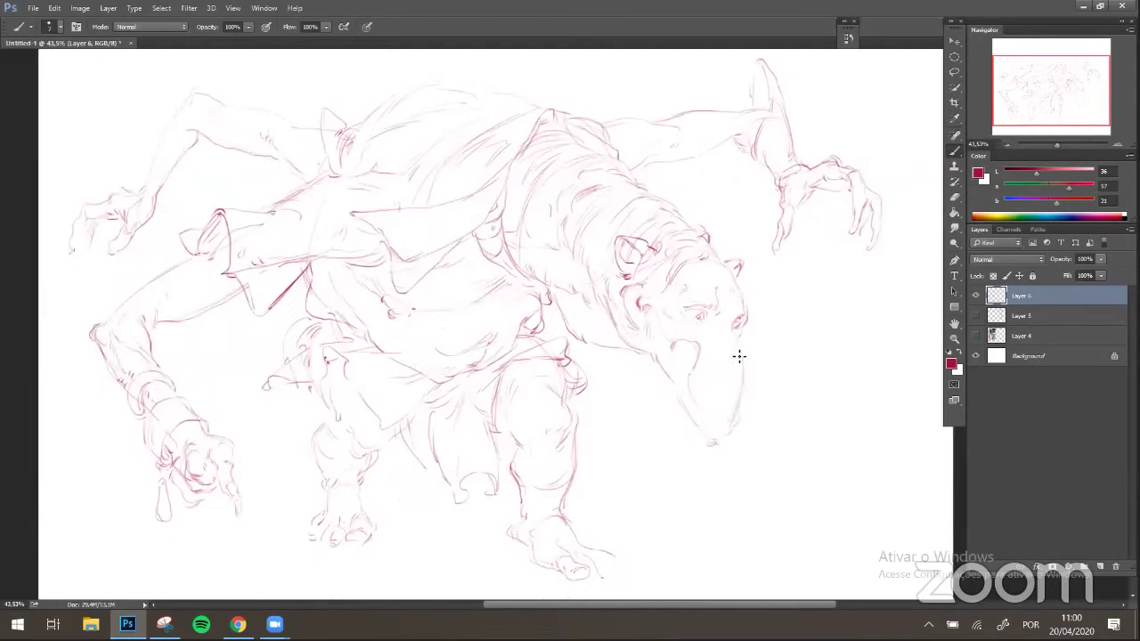
{"action": "mouse_move", "coordinate": [715, 407]}
{"action": "left_mouse_down"}
{"action": "mouse_move", "coordinate": [720, 356]}
{"action": "mouse_move", "coordinate": [734, 351]}
{"action": "mouse_move", "coordinate": [740, 397]}
{"action": "mouse_move", "coordinate": [731, 411]}
{"action": "mouse_move", "coordinate": [705, 397]}
{"action": "left_mouse_up"}
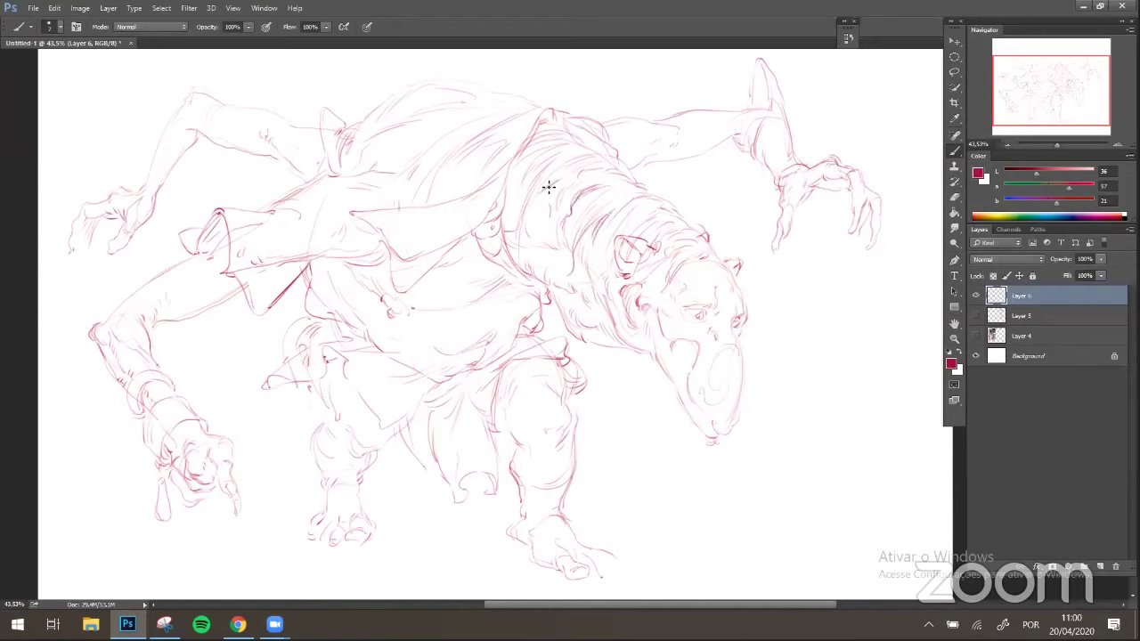
{"action": "mouse_move", "coordinate": [528, 206]}
{"action": "left_mouse_down"}
{"action": "mouse_move", "coordinate": [561, 178]}
{"action": "mouse_move", "coordinate": [520, 233]}
{"action": "mouse_move", "coordinate": [530, 212]}
{"action": "mouse_move", "coordinate": [523, 245]}
{"action": "mouse_move", "coordinate": [541, 232]}
{"action": "mouse_move", "coordinate": [541, 251]}
{"action": "mouse_move", "coordinate": [576, 164]}
{"action": "mouse_move", "coordinate": [529, 182]}
{"action": "mouse_move", "coordinate": [525, 198]}
{"action": "mouse_move", "coordinate": [541, 162]}
{"action": "mouse_move", "coordinate": [526, 185]}
{"action": "mouse_move", "coordinate": [581, 139]}
{"action": "mouse_move", "coordinate": [529, 115]}
{"action": "left_mouse_up"}
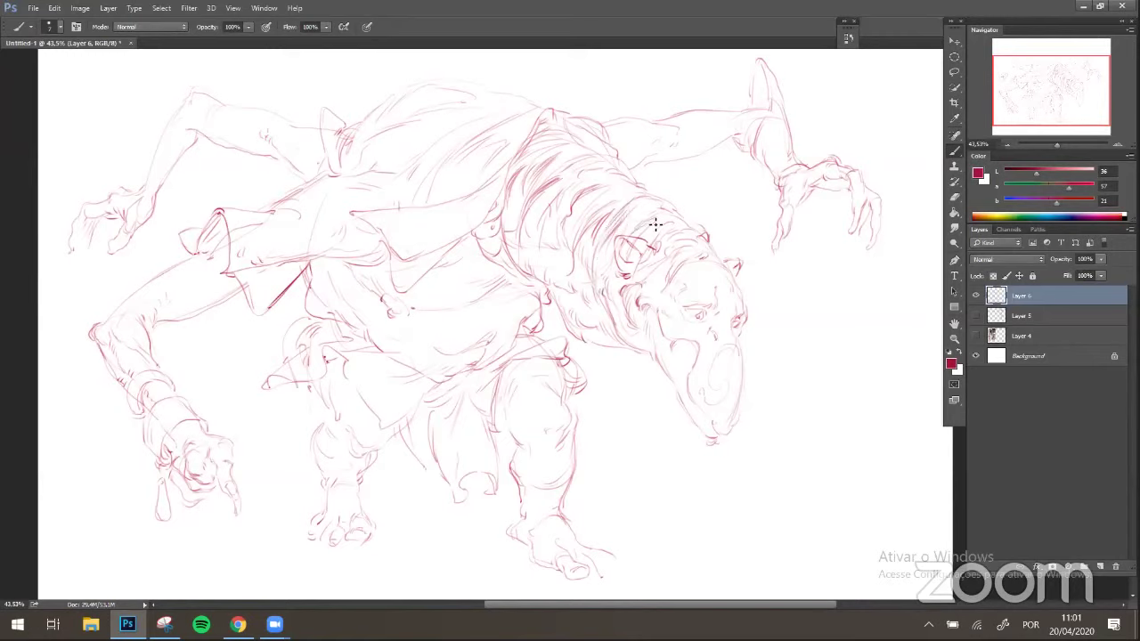
- Read the YouTube live chat messages in Chrome and return to the Photoshop drawing
{"action": "left_click", "coordinate": [249, 615]}
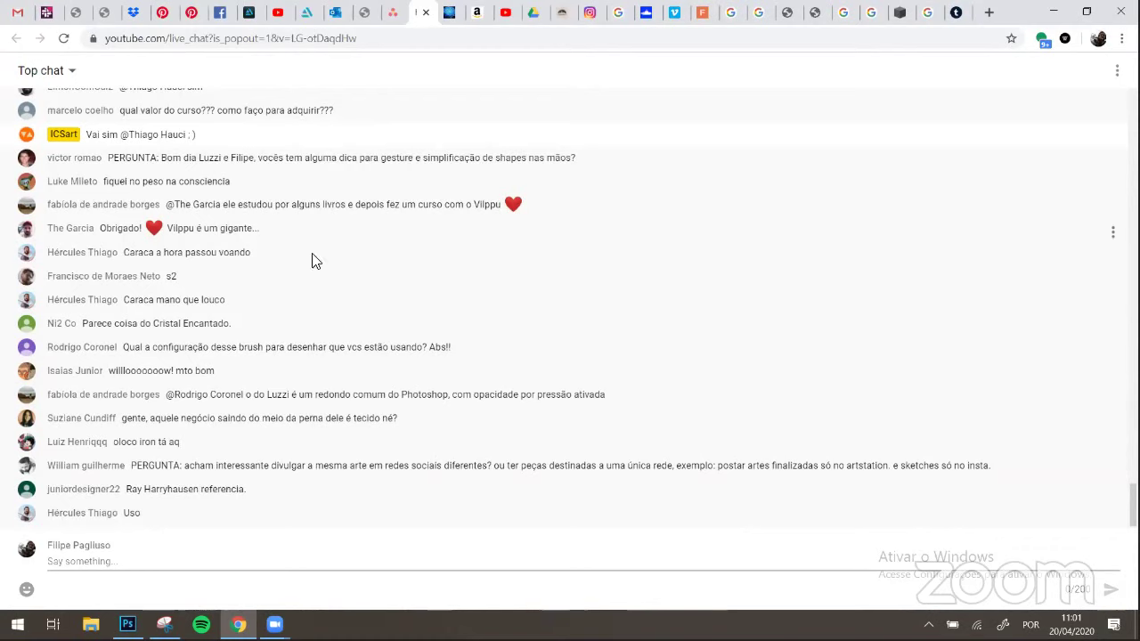
{"action": "left_click", "coordinate": [128, 624]}
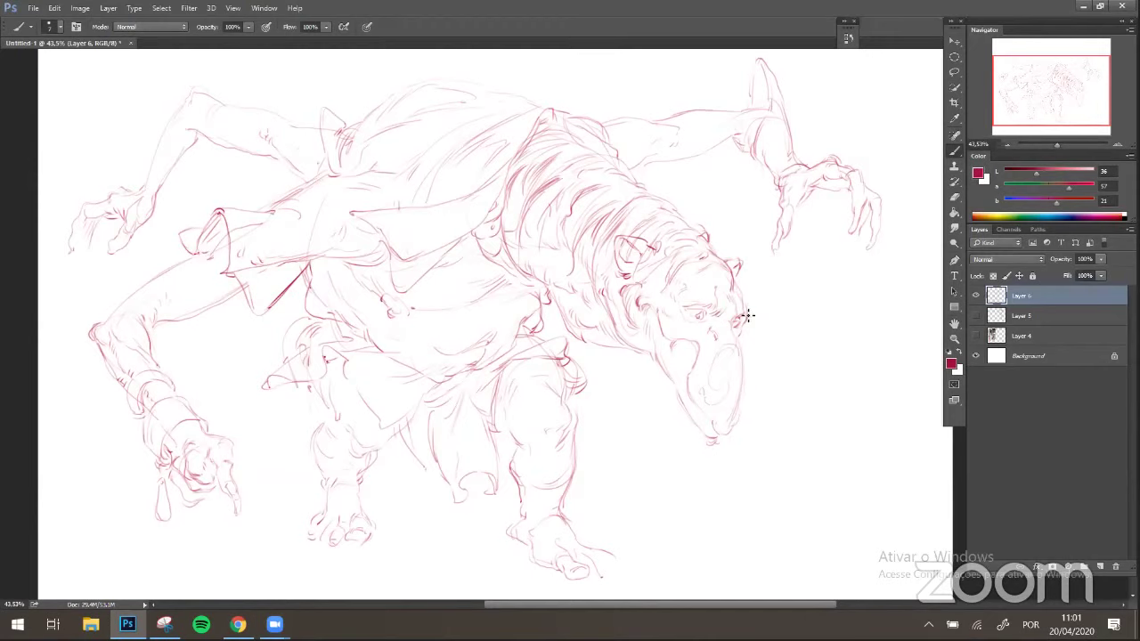
- Darken the furrow above the creature's brow and add shading strokes in and around its near ear
{"action": "key", "text": "z"}
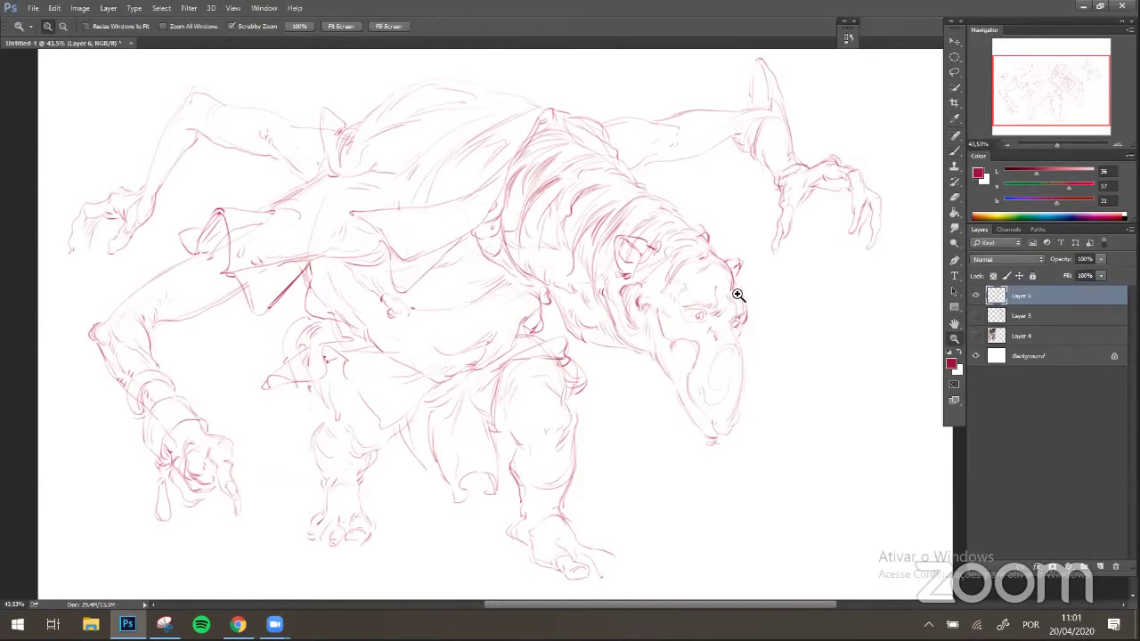
{"action": "left_click", "coordinate": [727, 255]}
{"action": "left_click", "coordinate": [729, 283]}
{"action": "key", "text": "b"}
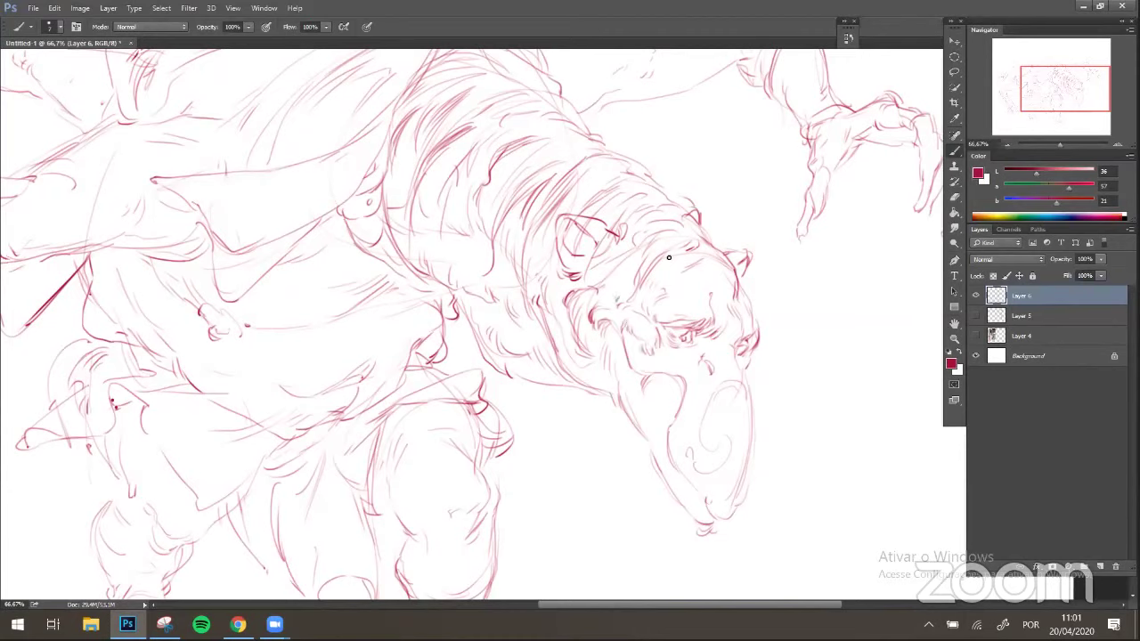
{"action": "left_click_drag", "start_coordinate": [682, 258], "coordinate": [660, 265]}
{"action": "mouse_move", "coordinate": [587, 246]}
{"action": "left_mouse_down"}
{"action": "mouse_move", "coordinate": [570, 256]}
{"action": "mouse_move", "coordinate": [580, 250]}
{"action": "left_mouse_up"}
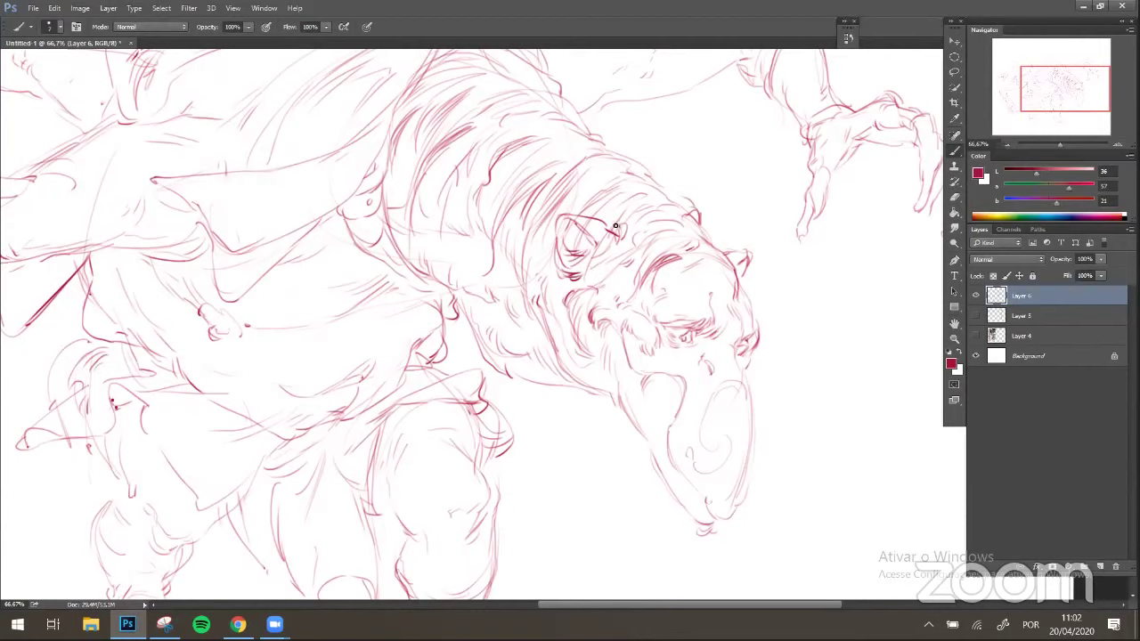
{"action": "left_click_drag", "start_coordinate": [610, 226], "coordinate": [623, 207]}
- Define the nostril, contour the side of the muzzle, and sharpen the far eye and the far ear's tip
{"action": "left_click_drag", "start_coordinate": [711, 369], "coordinate": [701, 362]}
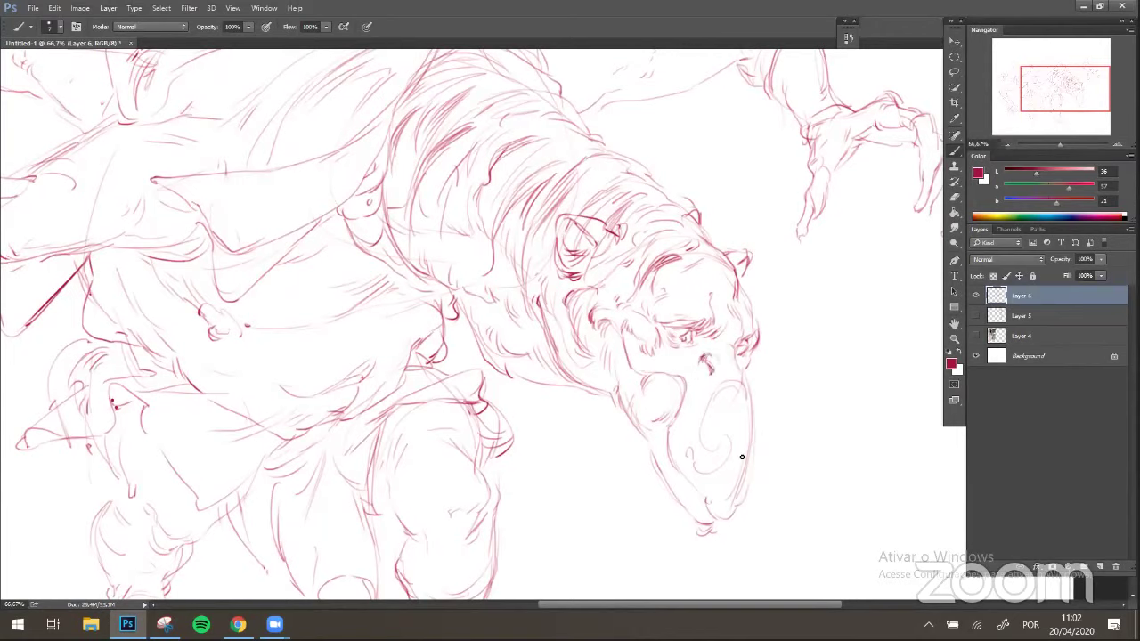
{"action": "left_click_drag", "start_coordinate": [745, 399], "coordinate": [724, 479]}
{"action": "left_click_drag", "start_coordinate": [746, 343], "coordinate": [735, 360]}
{"action": "mouse_move", "coordinate": [749, 256]}
{"action": "left_mouse_down"}
{"action": "mouse_move", "coordinate": [754, 268]}
{"action": "mouse_move", "coordinate": [759, 246]}
{"action": "mouse_move", "coordinate": [730, 258]}
{"action": "left_mouse_up"}
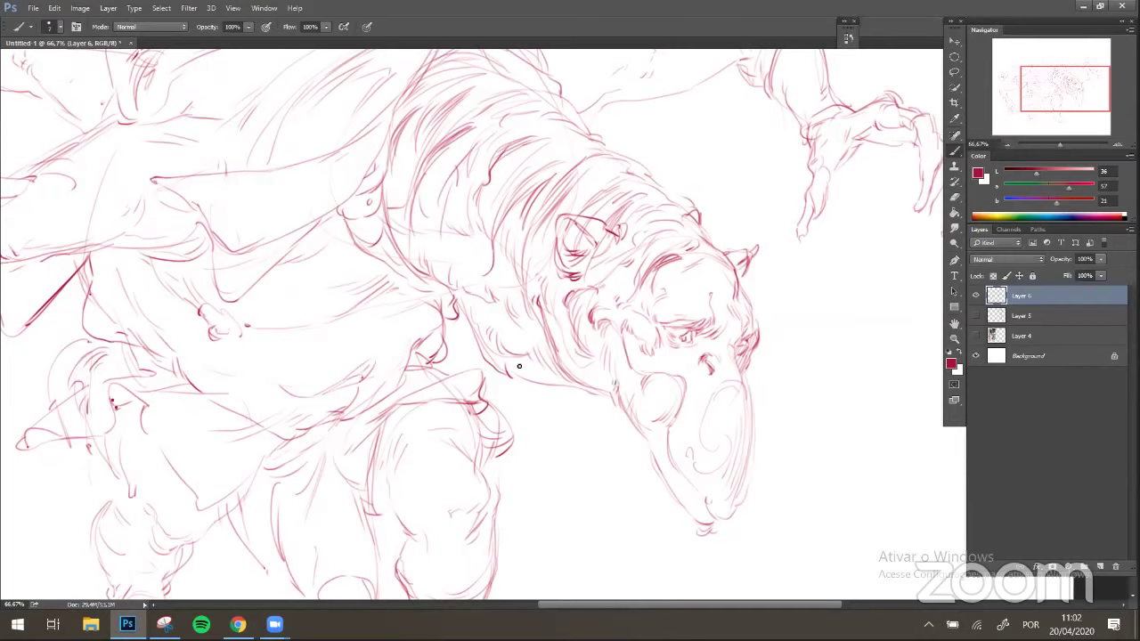
- Strengthen the throat and collar ornament lines, and give the chest drape a folded corner with shaded edges
{"action": "left_click_drag", "start_coordinate": [500, 372], "coordinate": [517, 377]}
{"action": "left_click_drag", "start_coordinate": [366, 219], "coordinate": [358, 249]}
{"action": "mouse_move", "coordinate": [191, 200]}
{"action": "left_mouse_down"}
{"action": "mouse_move", "coordinate": [230, 237]}
{"action": "mouse_move", "coordinate": [216, 266]}
{"action": "mouse_move", "coordinate": [254, 255]}
{"action": "mouse_move", "coordinate": [217, 277]}
{"action": "mouse_move", "coordinate": [234, 299]}
{"action": "mouse_move", "coordinate": [299, 244]}
{"action": "left_mouse_up"}
{"action": "mouse_move", "coordinate": [153, 176]}
{"action": "left_mouse_down"}
{"action": "mouse_move", "coordinate": [174, 161]}
{"action": "mouse_move", "coordinate": [248, 169]}
{"action": "left_mouse_up"}
{"action": "left_click_drag", "start_coordinate": [237, 218], "coordinate": [228, 244]}
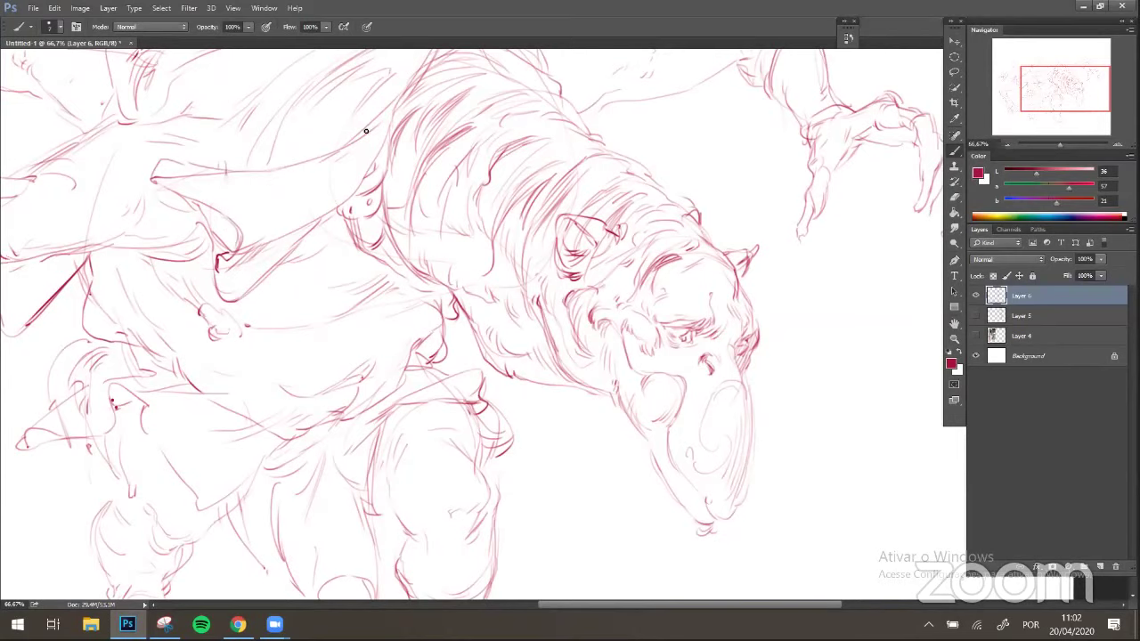
{"action": "left_click_drag", "start_coordinate": [319, 160], "coordinate": [361, 133]}
{"action": "left_click_drag", "start_coordinate": [278, 231], "coordinate": [357, 180]}
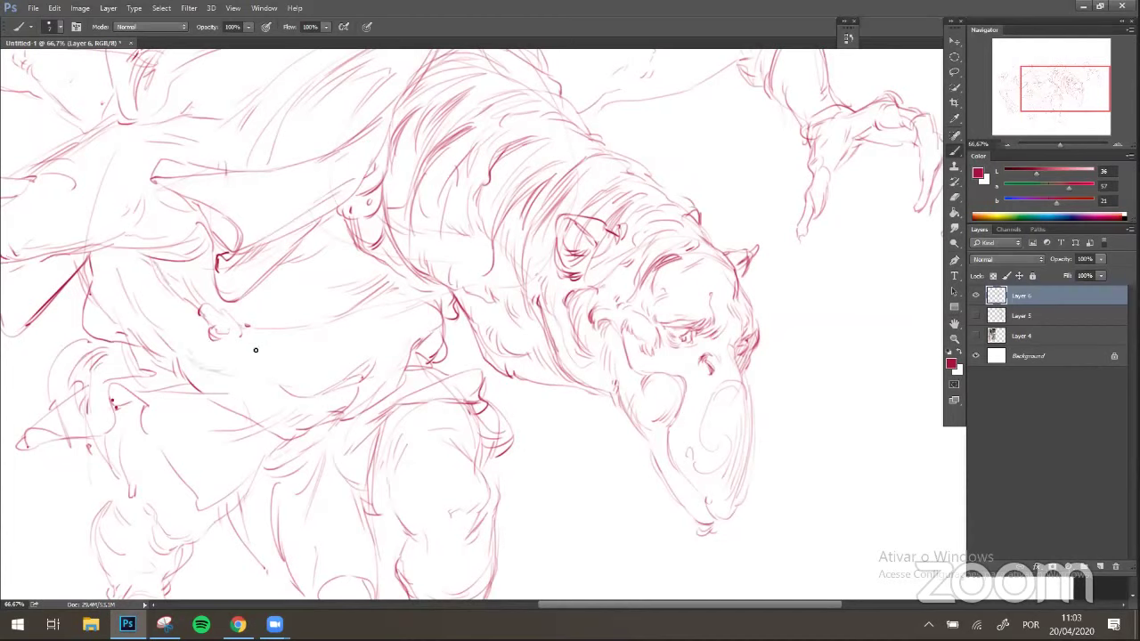
- Add curved fold lines across the robe's belly and darken the gathered cloth along the waist
{"action": "left_click_drag", "start_coordinate": [247, 326], "coordinate": [323, 324]}
{"action": "left_click_drag", "start_coordinate": [428, 342], "coordinate": [407, 354]}
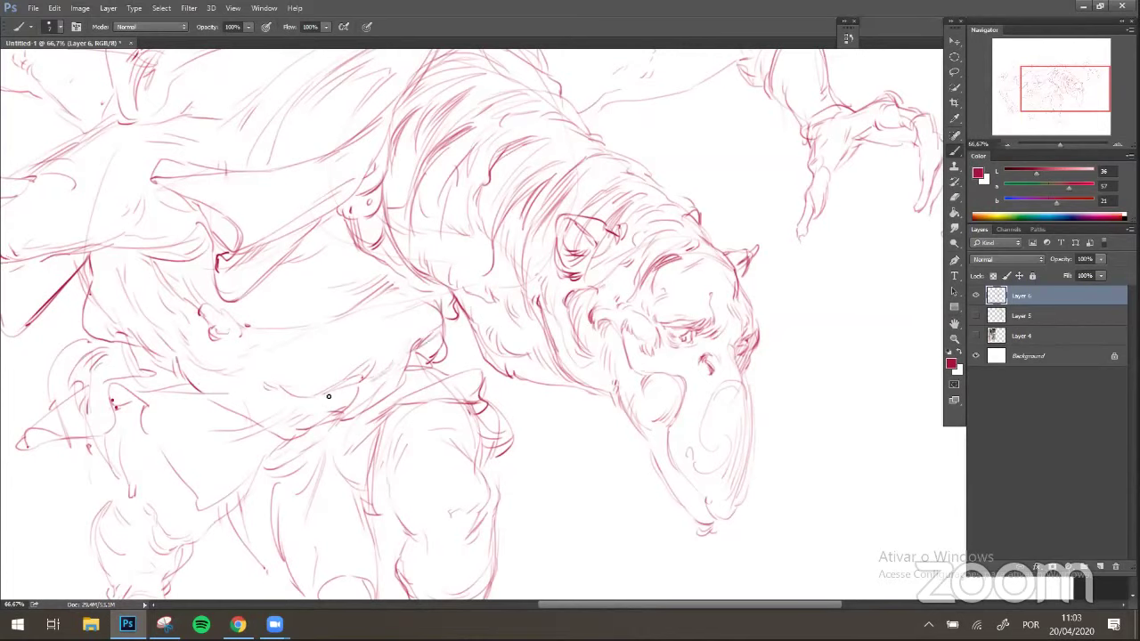
{"action": "mouse_move", "coordinate": [308, 432]}
{"action": "left_mouse_down"}
{"action": "mouse_move", "coordinate": [394, 397]}
{"action": "mouse_move", "coordinate": [412, 372]}
{"action": "mouse_move", "coordinate": [389, 396]}
{"action": "left_mouse_up"}
{"action": "left_click_drag", "start_coordinate": [440, 369], "coordinate": [445, 330]}
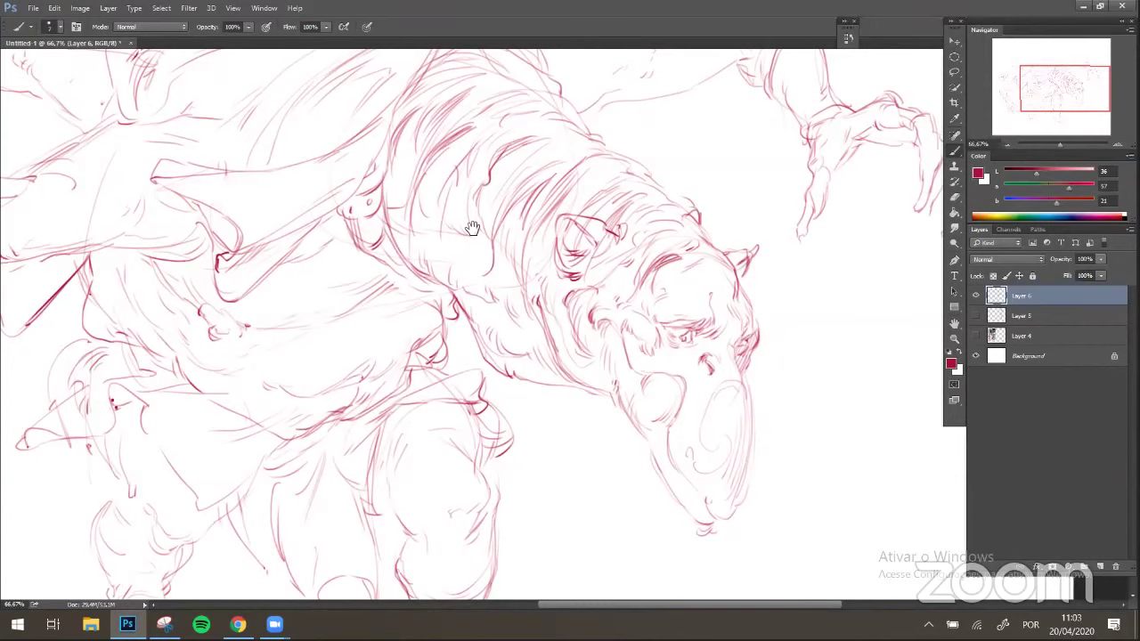
- Reinforce the near sleeve's edge and upper arm contour, erasing the arm line that overlaps the hanging sleeve fold
{"action": "left_click_drag", "start_coordinate": [34, 242], "coordinate": [230, 228]}
{"action": "left_click_drag", "start_coordinate": [330, 242], "coordinate": [444, 226]}
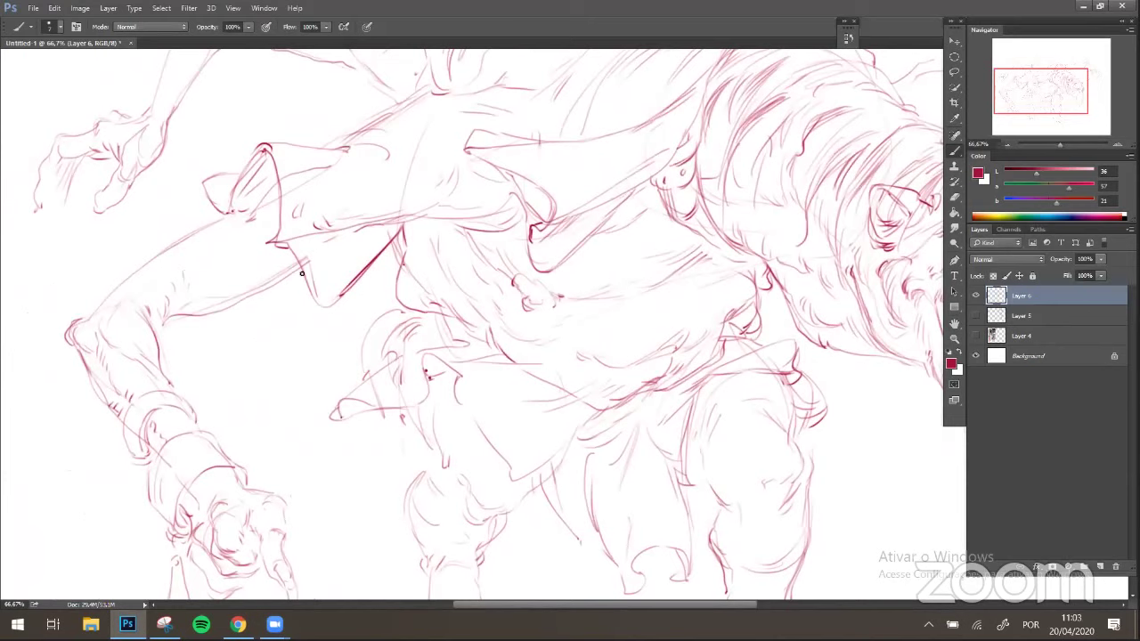
{"action": "left_click_drag", "start_coordinate": [233, 214], "coordinate": [78, 318]}
{"action": "key", "text": "e"}
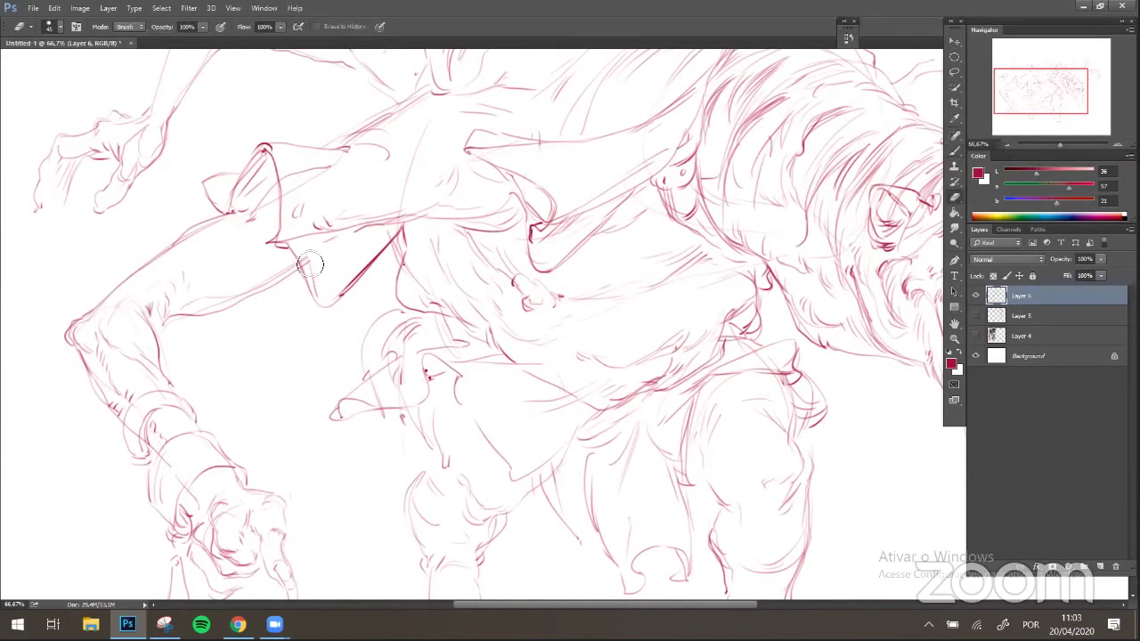
{"action": "left_click_drag", "start_coordinate": [304, 264], "coordinate": [313, 261]}
{"action": "key", "text": "b"}
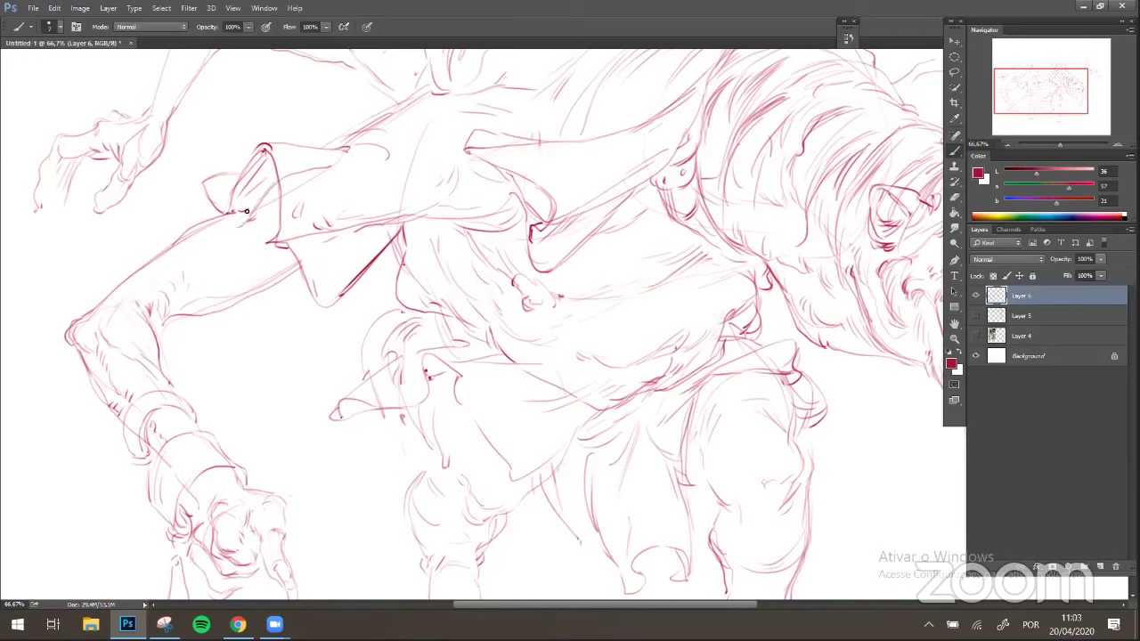
{"action": "left_click_drag", "start_coordinate": [125, 287], "coordinate": [195, 245]}
- Define the wide wrist cuff and the forearm bracelet on the near arm with darker rims and side contours
{"action": "mouse_move", "coordinate": [193, 477]}
{"action": "left_mouse_down"}
{"action": "mouse_move", "coordinate": [187, 525]}
{"action": "mouse_move", "coordinate": [181, 494]}
{"action": "left_mouse_up"}
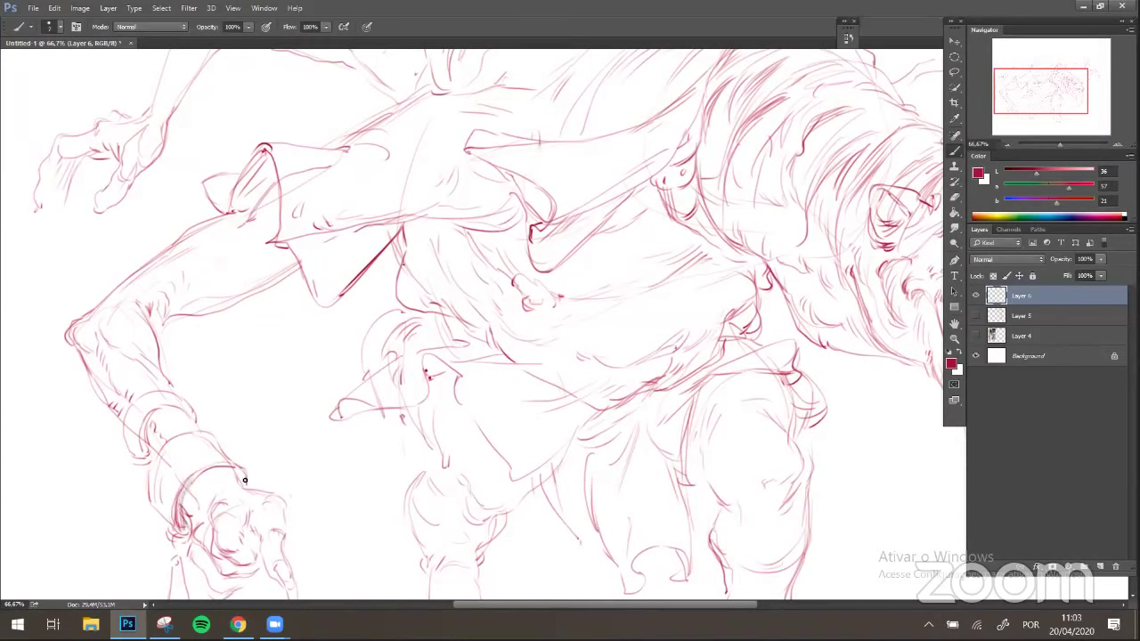
{"action": "left_click_drag", "start_coordinate": [239, 467], "coordinate": [246, 486]}
{"action": "mouse_move", "coordinate": [168, 443]}
{"action": "left_mouse_down"}
{"action": "mouse_move", "coordinate": [146, 477]}
{"action": "mouse_move", "coordinate": [143, 501]}
{"action": "mouse_move", "coordinate": [173, 527]}
{"action": "left_mouse_up"}
{"action": "left_click_drag", "start_coordinate": [207, 433], "coordinate": [225, 451]}
{"action": "mouse_move", "coordinate": [144, 445]}
{"action": "left_mouse_down"}
{"action": "mouse_move", "coordinate": [157, 453]}
{"action": "mouse_move", "coordinate": [123, 424]}
{"action": "left_mouse_up"}
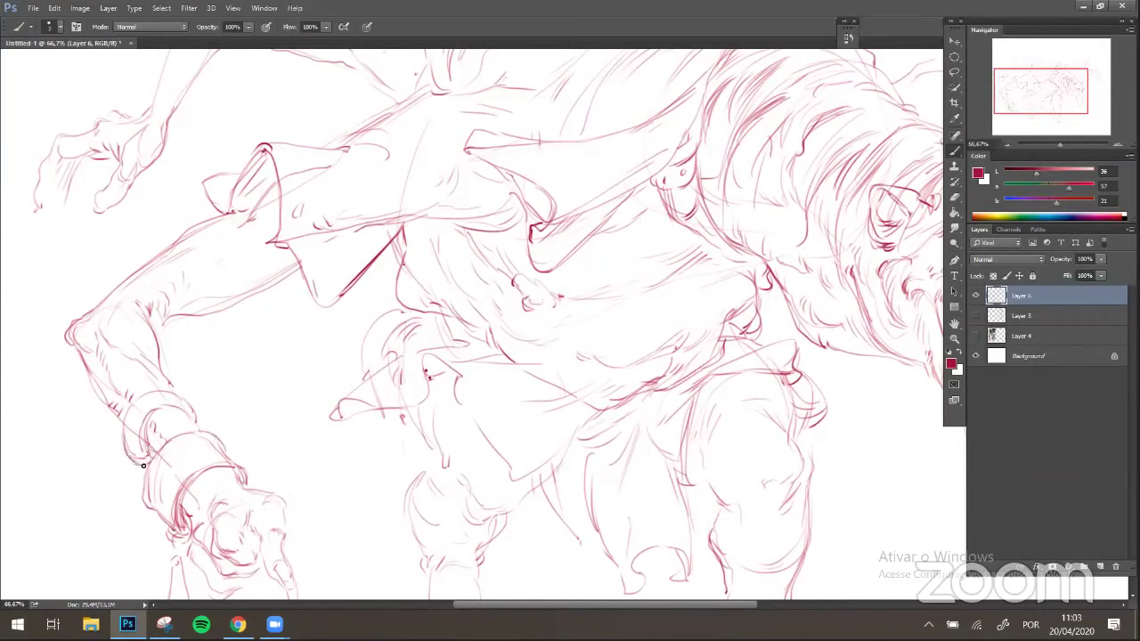
{"action": "left_click_drag", "start_coordinate": [140, 465], "coordinate": [119, 441]}
- Strengthen the front leg's thigh, knee and calf contours and add accents around the ankle and foot
{"action": "scroll", "coordinate": [397, 366], "scroll_direction": "down", "scroll_amount": 3}
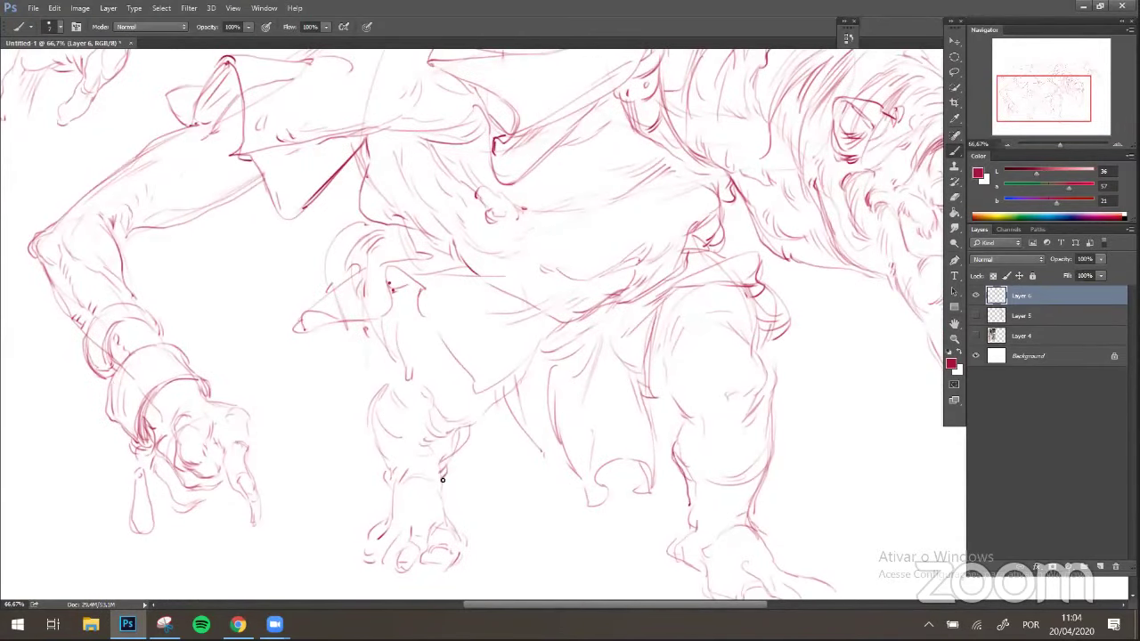
{"action": "mouse_move", "coordinate": [643, 360]}
{"action": "left_mouse_down"}
{"action": "mouse_move", "coordinate": [494, 330]}
{"action": "mouse_move", "coordinate": [457, 340]}
{"action": "left_mouse_up"}
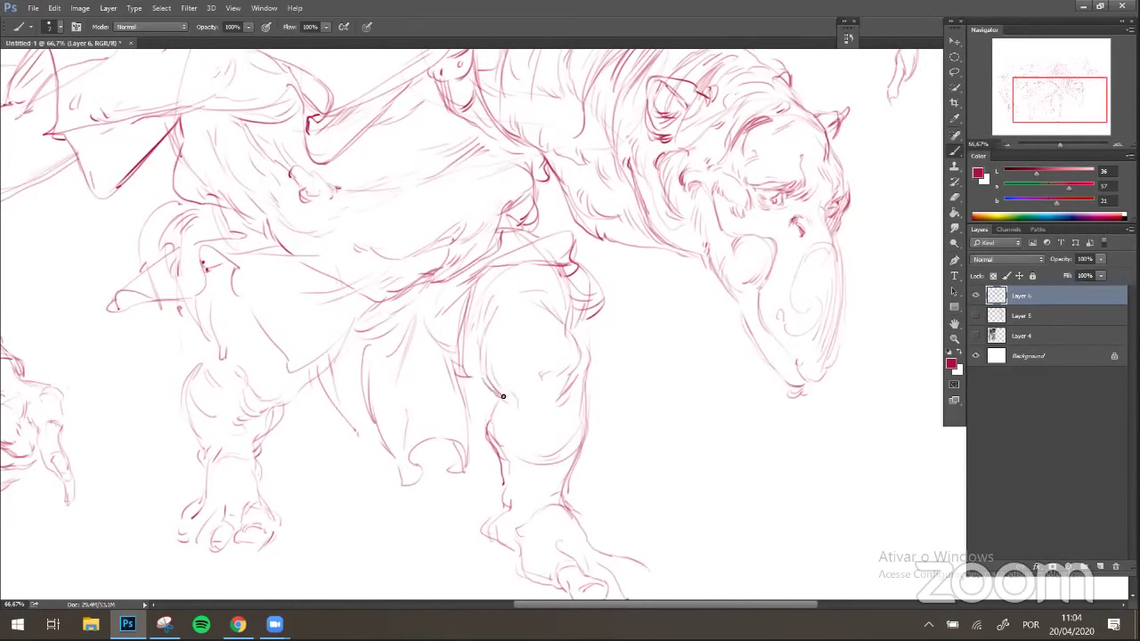
{"action": "mouse_move", "coordinate": [568, 280]}
{"action": "left_mouse_down"}
{"action": "mouse_move", "coordinate": [583, 407]}
{"action": "mouse_move", "coordinate": [588, 377]}
{"action": "mouse_move", "coordinate": [566, 483]}
{"action": "left_mouse_up"}
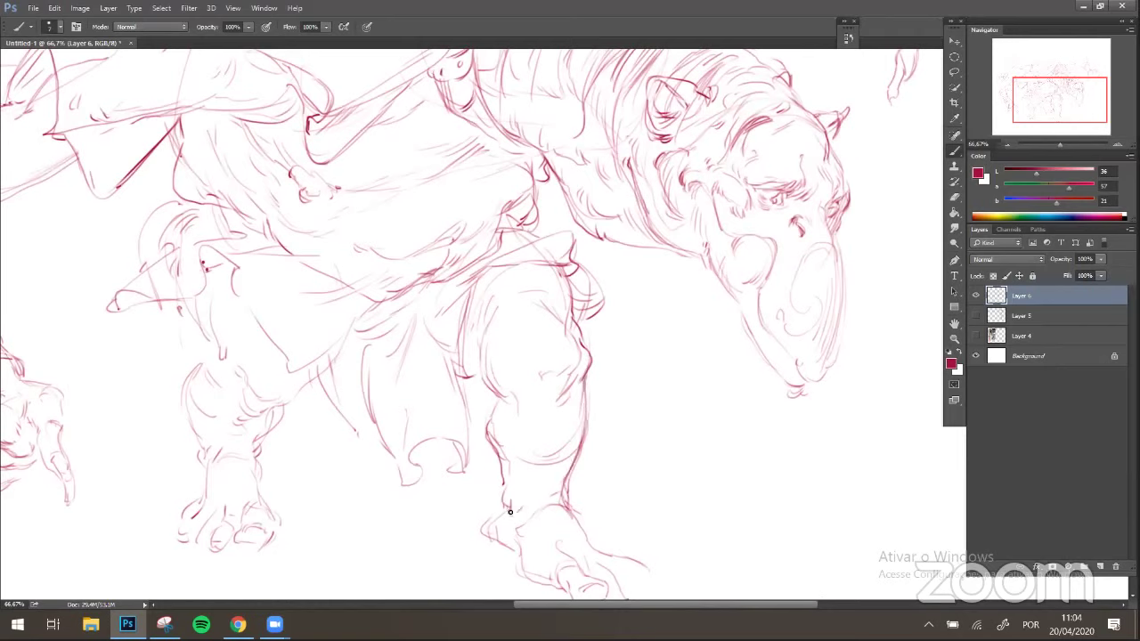
{"action": "mouse_move", "coordinate": [510, 512]}
{"action": "left_mouse_down"}
{"action": "mouse_move", "coordinate": [489, 536]}
{"action": "mouse_move", "coordinate": [513, 545]}
{"action": "left_mouse_up"}
{"action": "mouse_move", "coordinate": [488, 436]}
{"action": "left_mouse_down"}
{"action": "mouse_move", "coordinate": [502, 400]}
{"action": "mouse_move", "coordinate": [487, 450]}
{"action": "mouse_move", "coordinate": [503, 454]}
{"action": "left_mouse_up"}
- Add fold lines to the cloth hanging between the legs and thicken its narrow pointed side strip
{"action": "left_click_drag", "start_coordinate": [426, 334], "coordinate": [436, 356]}
{"action": "left_click_drag", "start_coordinate": [411, 417], "coordinate": [408, 400]}
{"action": "left_click_drag", "start_coordinate": [420, 458], "coordinate": [424, 470]}
{"action": "mouse_move", "coordinate": [381, 360]}
{"action": "left_mouse_down"}
{"action": "mouse_move", "coordinate": [372, 413]}
{"action": "mouse_move", "coordinate": [354, 432]}
{"action": "left_mouse_up"}
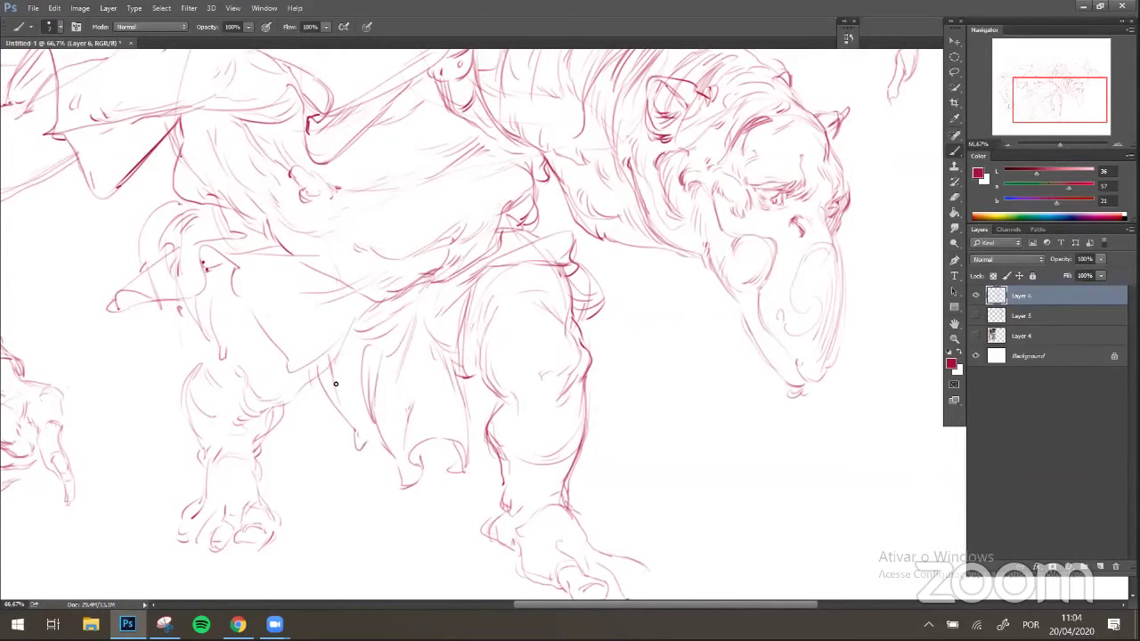
{"action": "left_click_drag", "start_coordinate": [329, 356], "coordinate": [355, 431]}
- Darken the side flap's folds at the rear hip and draw a turned-under piece below its pointed corner
{"action": "left_click_drag", "start_coordinate": [212, 287], "coordinate": [210, 310]}
{"action": "left_click_drag", "start_coordinate": [358, 346], "coordinate": [360, 392]}
{"action": "left_click_drag", "start_coordinate": [206, 271], "coordinate": [199, 248]}
{"action": "mouse_move", "coordinate": [158, 314]}
{"action": "left_mouse_down"}
{"action": "mouse_move", "coordinate": [140, 341]}
{"action": "mouse_move", "coordinate": [121, 317]}
{"action": "left_mouse_up"}
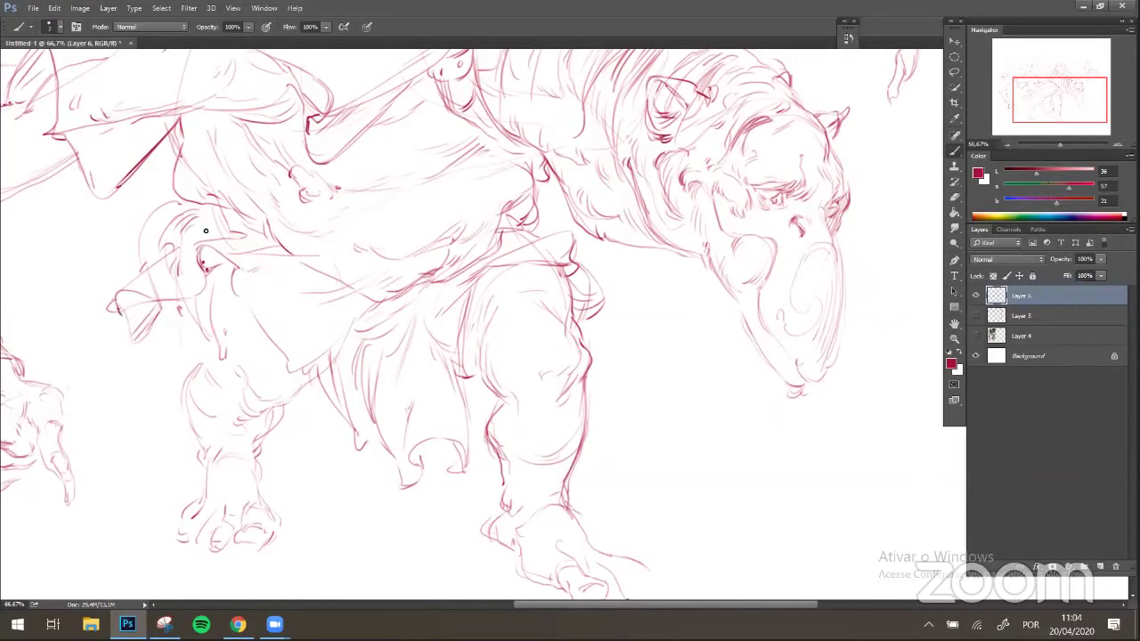
- Shade the cloth bunched at the front hip and deepen the waist folds and belt edge across the robe
{"action": "left_click_drag", "start_coordinate": [597, 305], "coordinate": [575, 323]}
{"action": "mouse_move", "coordinate": [500, 267]}
{"action": "left_mouse_down"}
{"action": "mouse_move", "coordinate": [452, 288]}
{"action": "mouse_move", "coordinate": [442, 312]}
{"action": "left_mouse_up"}
{"action": "left_click_drag", "start_coordinate": [573, 319], "coordinate": [573, 290]}
{"action": "left_click_drag", "start_coordinate": [515, 238], "coordinate": [540, 236]}
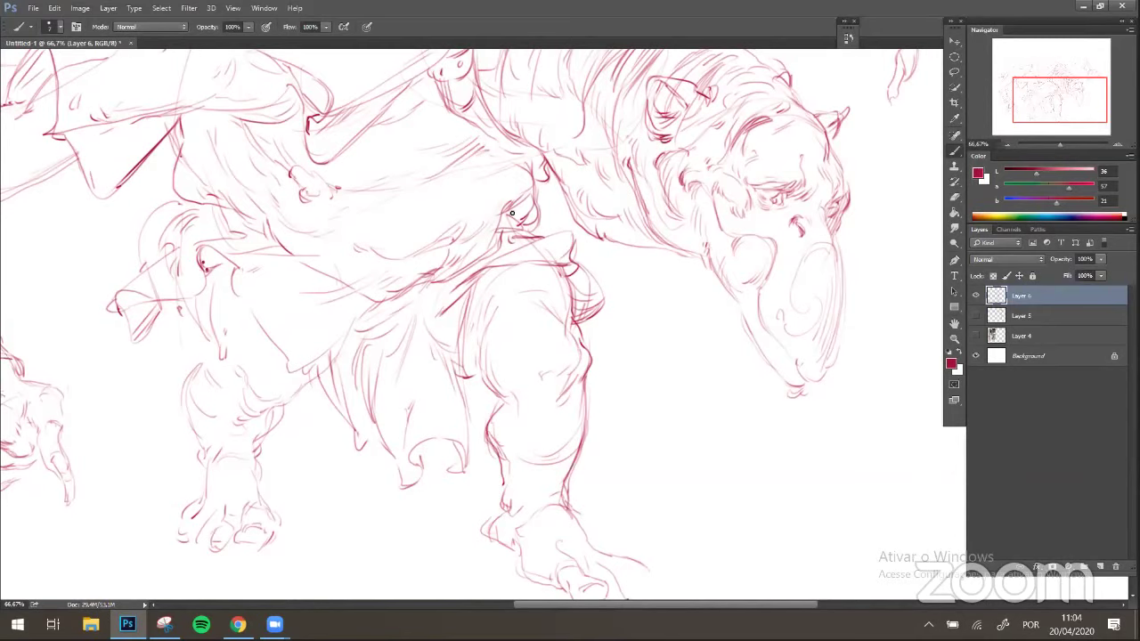
{"action": "left_click_drag", "start_coordinate": [521, 178], "coordinate": [474, 221]}
{"action": "left_click_drag", "start_coordinate": [321, 274], "coordinate": [367, 300]}
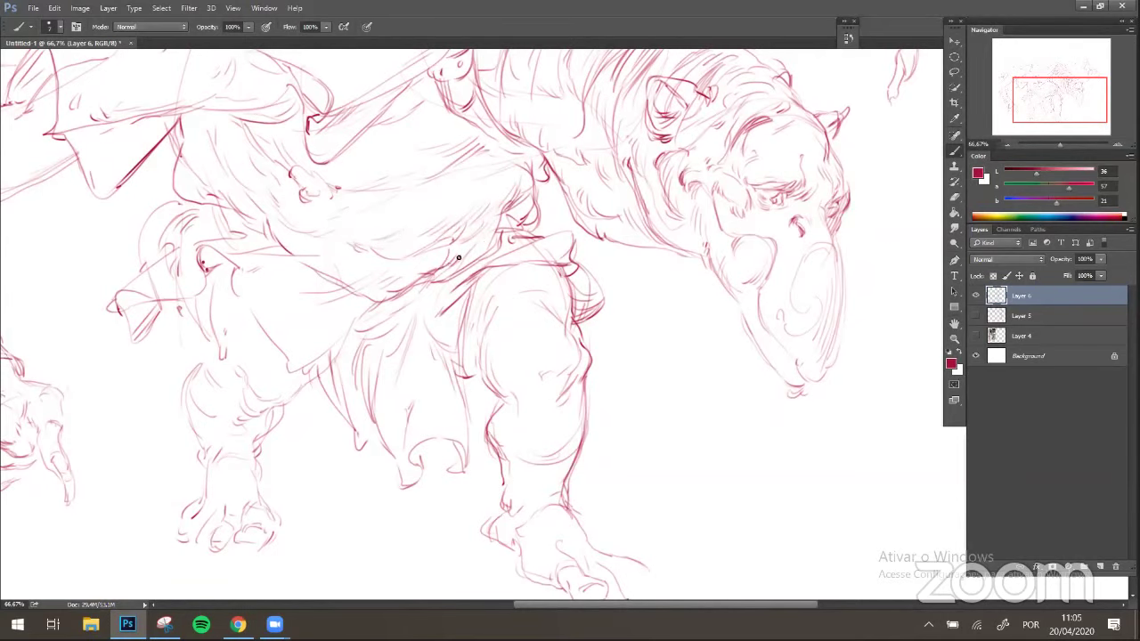
- Refine the far ear's base and redraw the near ear's upper edge and surrounding fur, undoing one stray ear stroke
{"action": "left_click_drag", "start_coordinate": [492, 204], "coordinate": [507, 259]}
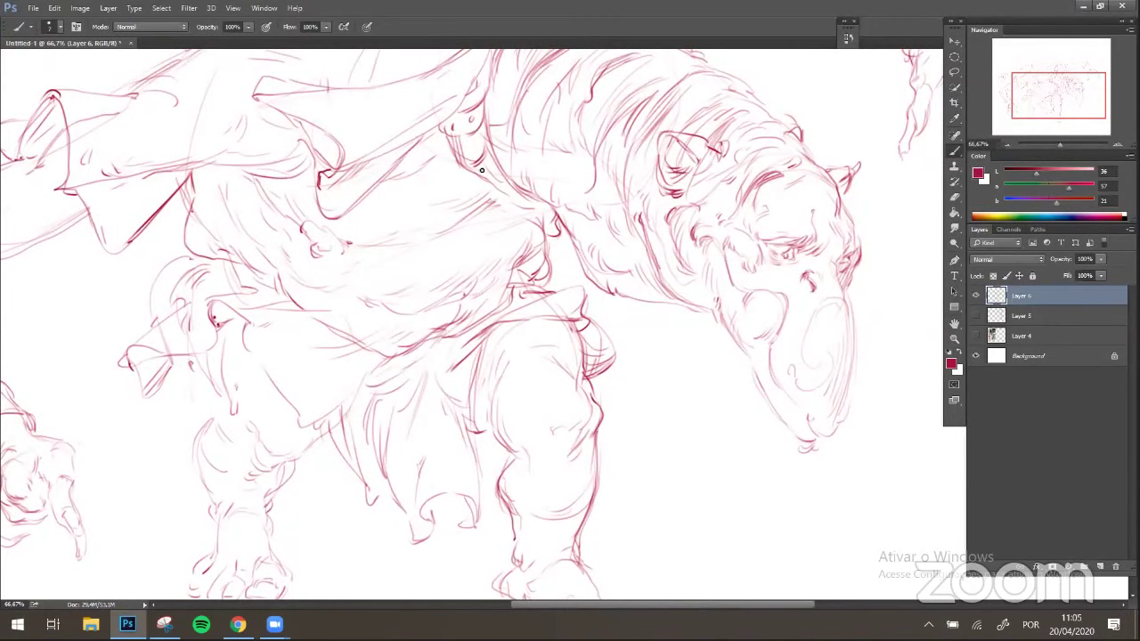
{"action": "scroll", "coordinate": [471, 241], "scroll_direction": "up", "scroll_amount": 2}
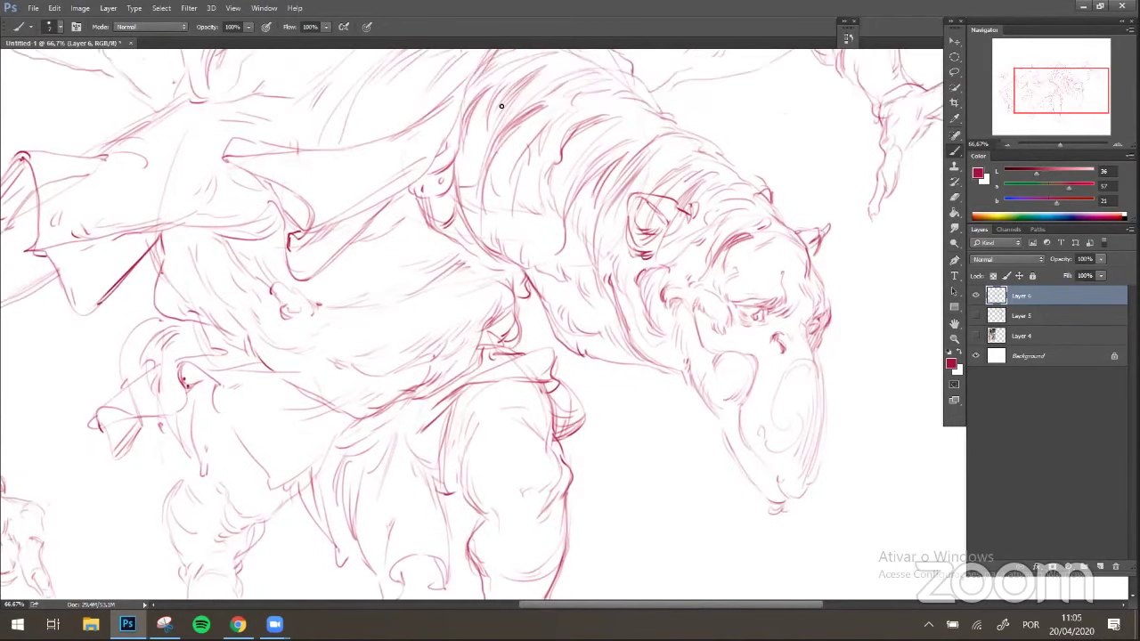
{"action": "left_click_drag", "start_coordinate": [796, 229], "coordinate": [817, 228]}
{"action": "left_click_drag", "start_coordinate": [637, 198], "coordinate": [675, 223]}
{"action": "key", "text": "ctrl+z"}
{"action": "mouse_move", "coordinate": [683, 202]}
{"action": "left_mouse_down"}
{"action": "mouse_move", "coordinate": [733, 221]}
{"action": "mouse_move", "coordinate": [688, 287]}
{"action": "left_mouse_up"}
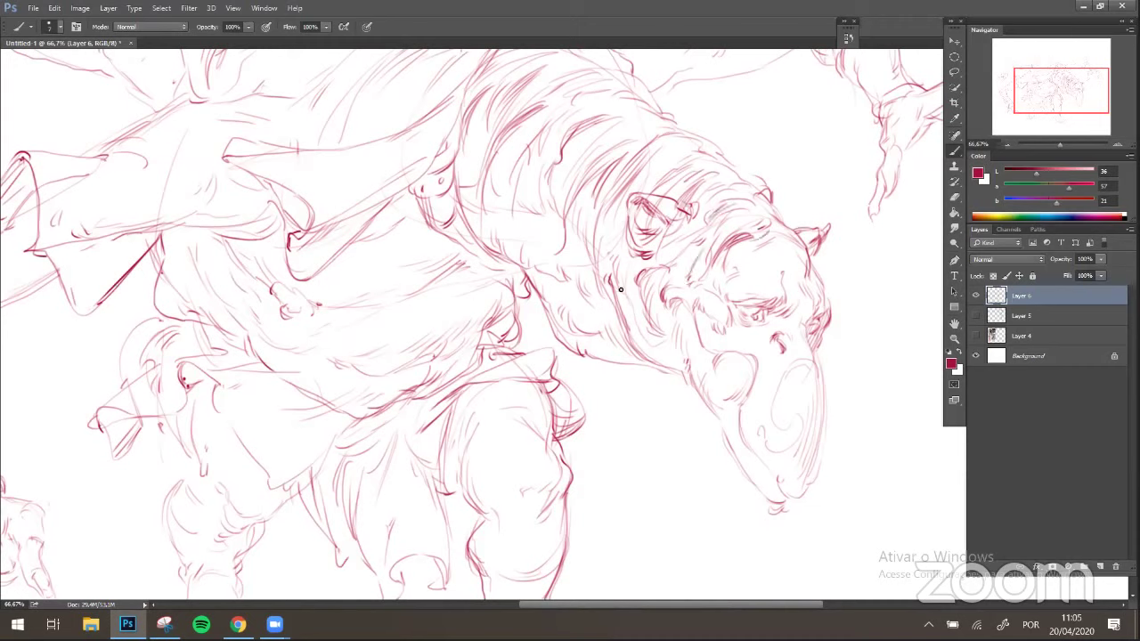
- Darken the fur line running behind the cheek to the throat and erase the stray marks below the snout's tip
{"action": "left_click_drag", "start_coordinate": [611, 280], "coordinate": [633, 345]}
{"action": "left_click_drag", "start_coordinate": [769, 280], "coordinate": [726, 264]}
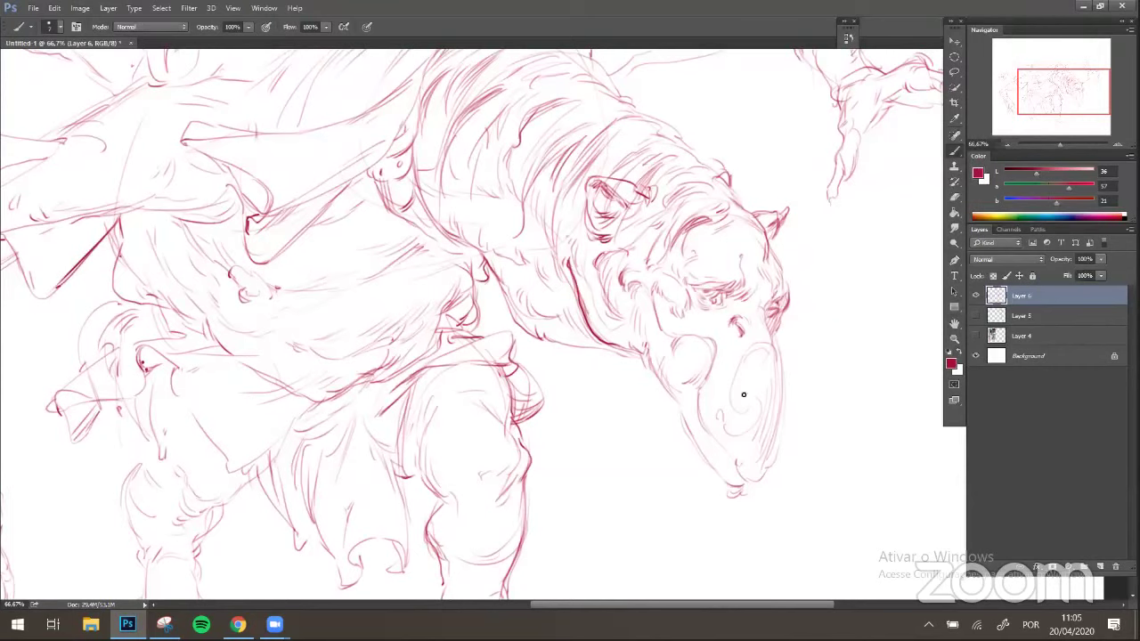
{"action": "key", "text": "e"}
{"action": "mouse_move", "coordinate": [741, 494]}
{"action": "left_mouse_down"}
{"action": "mouse_move", "coordinate": [686, 448]}
{"action": "mouse_move", "coordinate": [699, 413]}
{"action": "mouse_move", "coordinate": [706, 454]}
{"action": "mouse_move", "coordinate": [733, 476]}
{"action": "left_mouse_up"}
{"action": "key", "text": "b"}
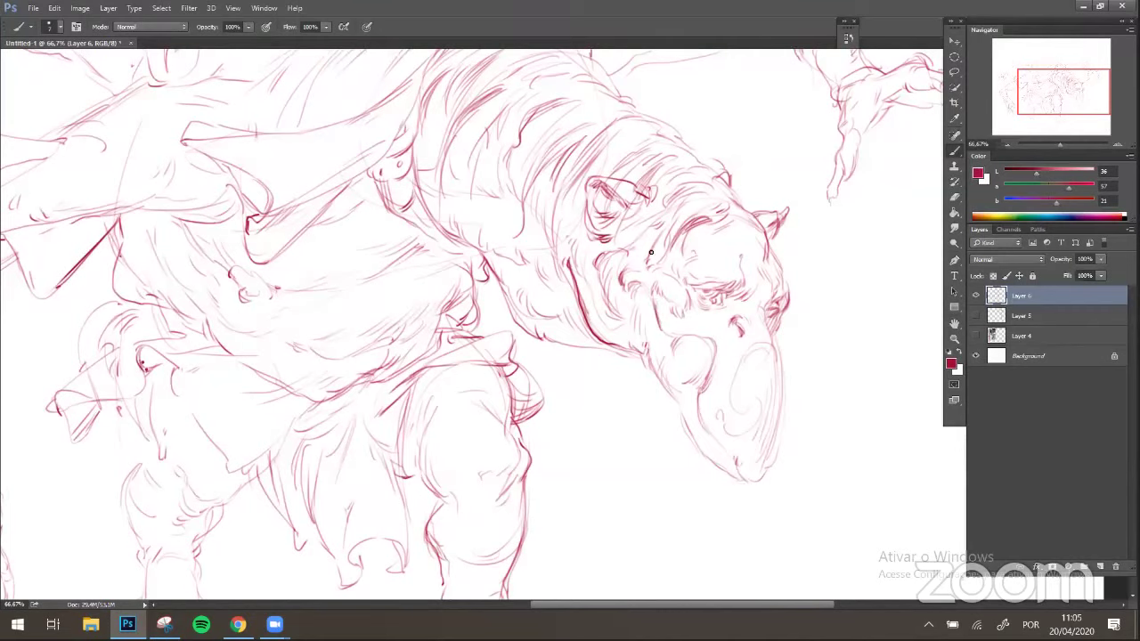
- Add short fur strokes to the cheek, inside the near ear and on the neck just behind it
{"action": "left_click_drag", "start_coordinate": [631, 283], "coordinate": [642, 286]}
{"action": "left_click_drag", "start_coordinate": [638, 206], "coordinate": [619, 226]}
{"action": "left_click_drag", "start_coordinate": [674, 164], "coordinate": [710, 210]}
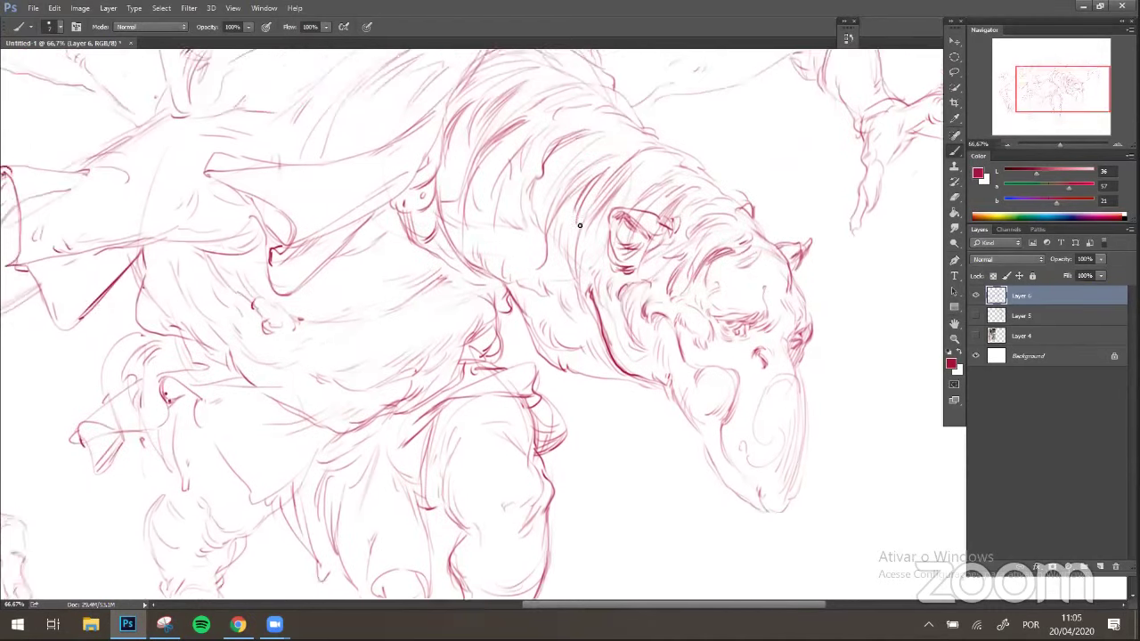
{"action": "left_click_drag", "start_coordinate": [569, 244], "coordinate": [594, 211]}
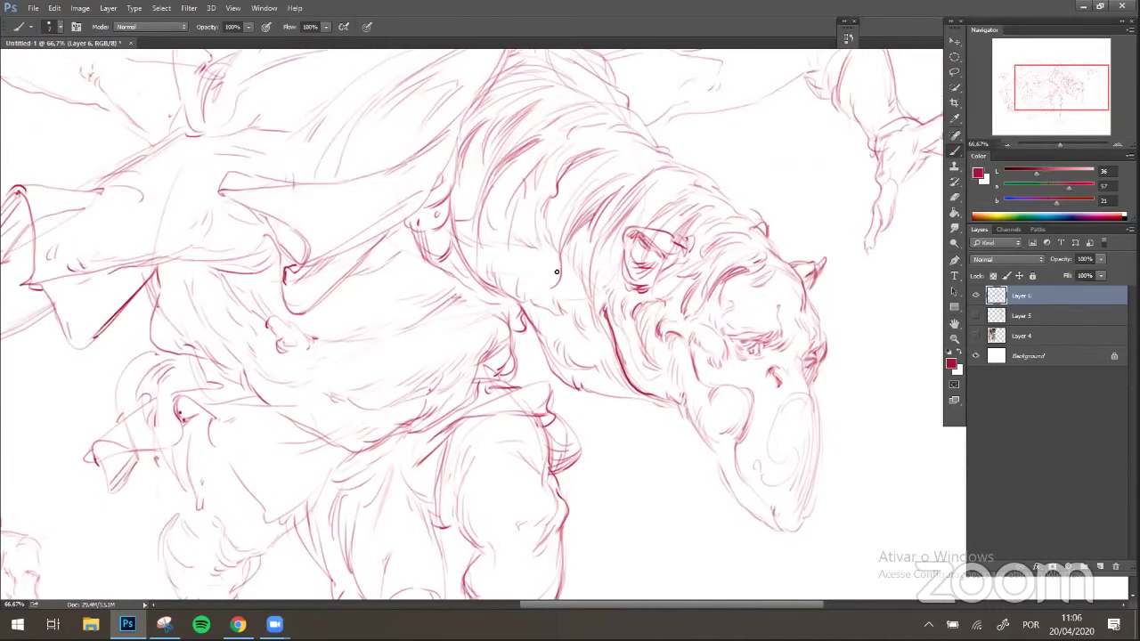
- Build up the fur strokes across the side and top of the neck, between the near ear and the collar
{"action": "left_click_drag", "start_coordinate": [558, 284], "coordinate": [536, 292]}
{"action": "left_click_drag", "start_coordinate": [551, 231], "coordinate": [566, 204]}
{"action": "left_click_drag", "start_coordinate": [607, 147], "coordinate": [642, 145]}
{"action": "left_click_drag", "start_coordinate": [524, 201], "coordinate": [513, 256]}
{"action": "left_click_drag", "start_coordinate": [549, 164], "coordinate": [490, 227]}
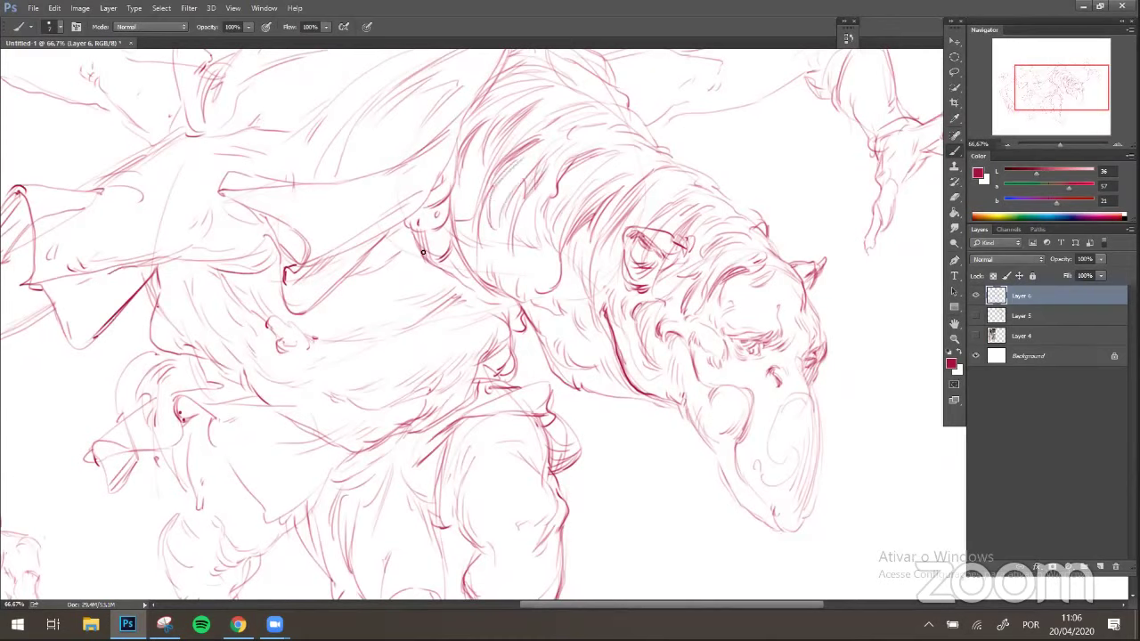
- Thicken the robe's collar edge below the round clasp under the creature's neck
{"action": "mouse_move", "coordinate": [423, 252]}
{"action": "left_mouse_down"}
{"action": "mouse_move", "coordinate": [462, 236]}
{"action": "mouse_move", "coordinate": [475, 277]}
{"action": "mouse_move", "coordinate": [458, 259]}
{"action": "mouse_move", "coordinate": [478, 290]}
{"action": "left_mouse_up"}
{"action": "left_click_drag", "start_coordinate": [453, 277], "coordinate": [438, 262]}
{"action": "left_click_drag", "start_coordinate": [471, 170], "coordinate": [503, 227]}
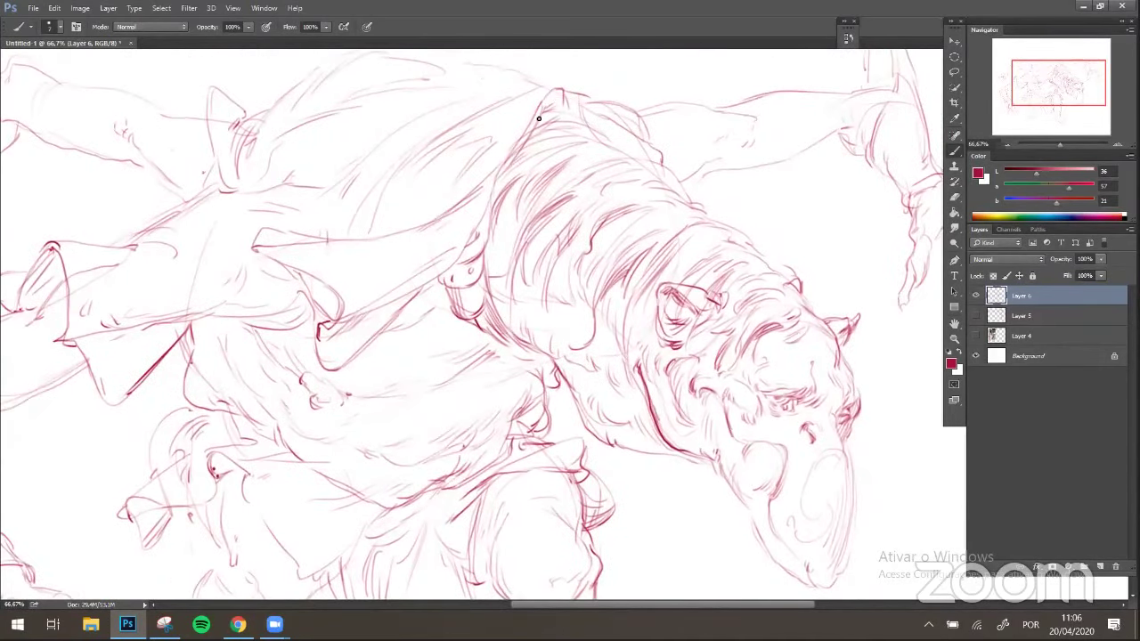
- Sharpen the folded collar peak at the nape with dark accents and add fold strokes along the robe's upper edge
{"action": "mouse_move", "coordinate": [557, 102]}
{"action": "left_mouse_down"}
{"action": "mouse_move", "coordinate": [544, 114]}
{"action": "mouse_move", "coordinate": [563, 89]}
{"action": "mouse_move", "coordinate": [503, 149]}
{"action": "mouse_move", "coordinate": [518, 128]}
{"action": "left_mouse_up"}
{"action": "left_click_drag", "start_coordinate": [582, 106], "coordinate": [593, 131]}
{"action": "key", "text": "space"}
{"action": "mouse_move", "coordinate": [472, 170]}
{"action": "left_mouse_down"}
{"action": "mouse_move", "coordinate": [490, 167]}
{"action": "mouse_move", "coordinate": [529, 217]}
{"action": "left_mouse_up"}
{"action": "mouse_move", "coordinate": [543, 159]}
{"action": "left_mouse_down"}
{"action": "mouse_move", "coordinate": [584, 147]}
{"action": "mouse_move", "coordinate": [557, 146]}
{"action": "left_mouse_up"}
{"action": "left_click_drag", "start_coordinate": [522, 138], "coordinate": [553, 140]}
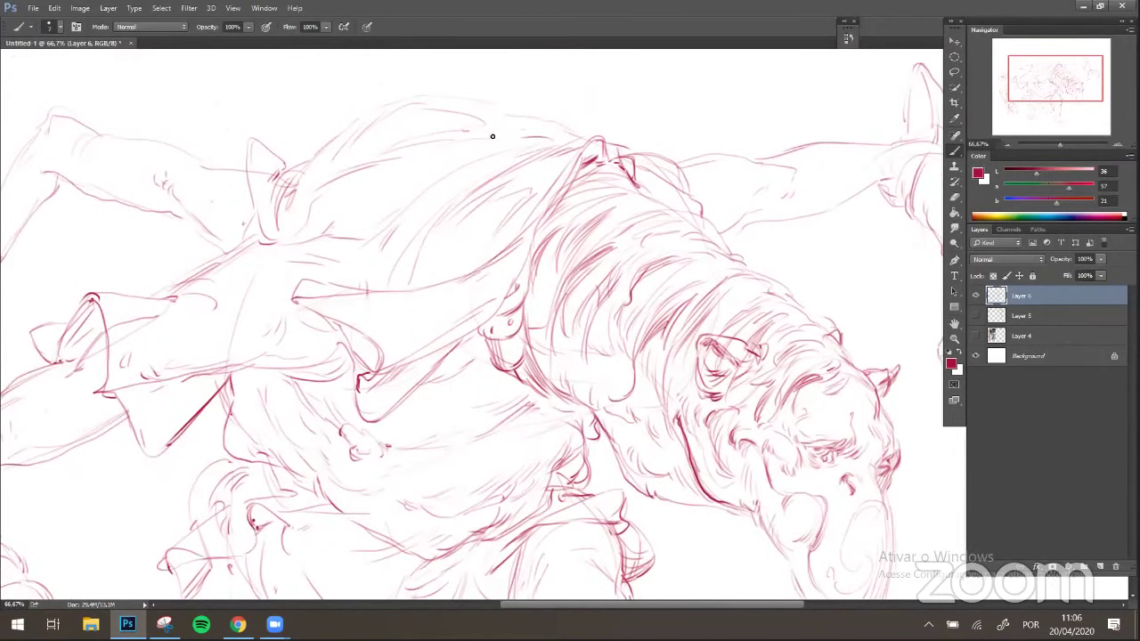
- Draw a tapering spike rising from the back just behind the collar, with a small torn-cloth fold at its base
{"action": "left_click_drag", "start_coordinate": [638, 157], "coordinate": [640, 190]}
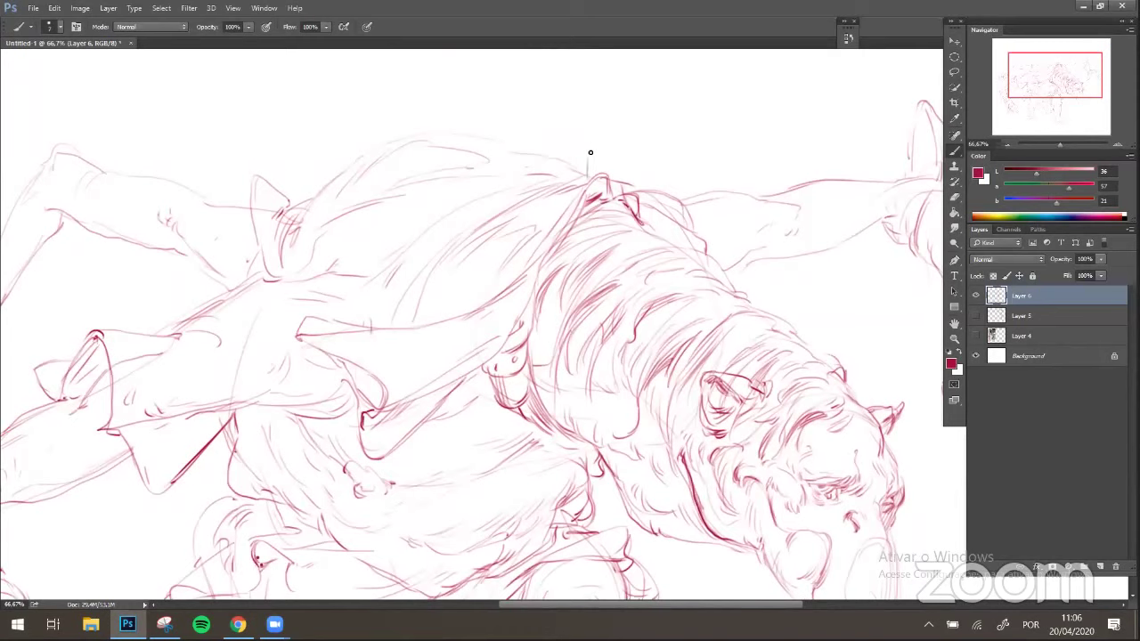
{"action": "left_click_drag", "start_coordinate": [591, 152], "coordinate": [605, 85]}
{"action": "mouse_move", "coordinate": [556, 150]}
{"action": "left_mouse_down"}
{"action": "mouse_move", "coordinate": [583, 115]}
{"action": "mouse_move", "coordinate": [555, 168]}
{"action": "mouse_move", "coordinate": [604, 111]}
{"action": "left_mouse_up"}
{"action": "mouse_move", "coordinate": [587, 158]}
{"action": "left_mouse_down"}
{"action": "mouse_move", "coordinate": [588, 178]}
{"action": "mouse_move", "coordinate": [550, 177]}
{"action": "mouse_move", "coordinate": [590, 166]}
{"action": "left_mouse_up"}
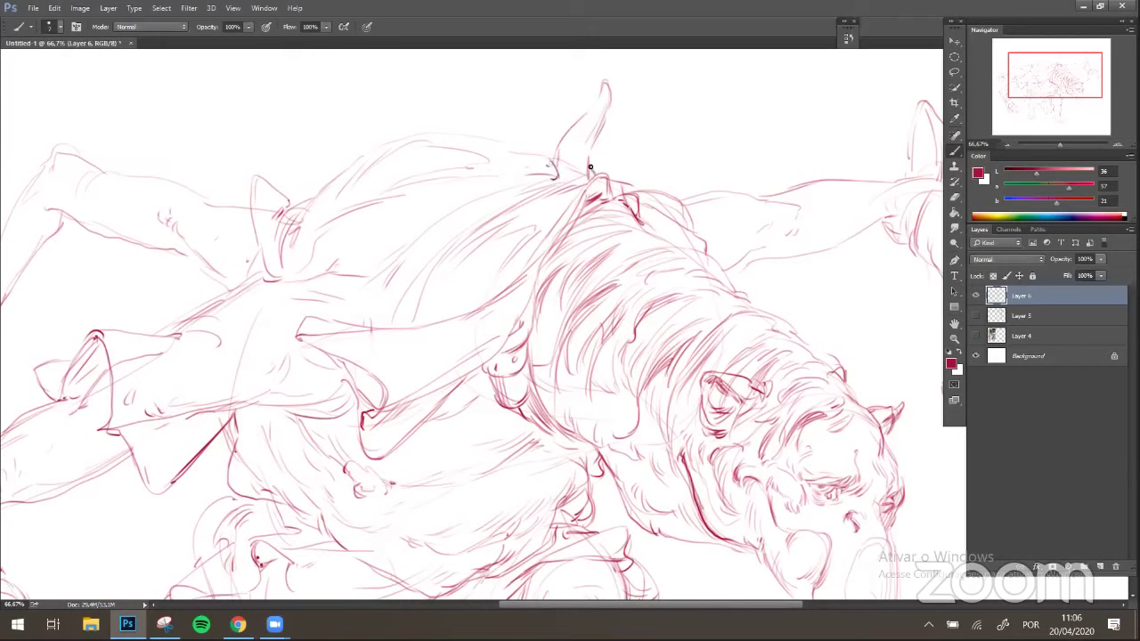
{"action": "mouse_move", "coordinate": [520, 176]}
{"action": "left_mouse_down"}
{"action": "mouse_move", "coordinate": [532, 172]}
{"action": "mouse_move", "coordinate": [560, 215]}
{"action": "left_mouse_up"}
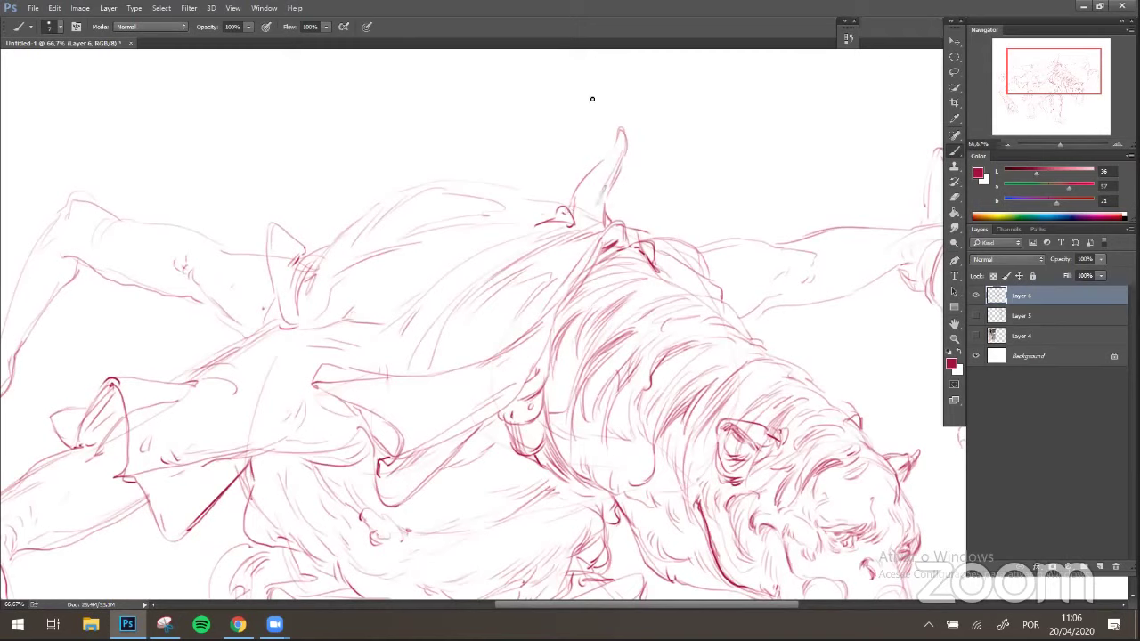
- Draw two more back spikes behind the first, the rearmost one taller, with small cloth bumps around their bases
{"action": "left_click_drag", "start_coordinate": [532, 203], "coordinate": [522, 130]}
{"action": "mouse_move", "coordinate": [502, 176]}
{"action": "left_mouse_down"}
{"action": "mouse_move", "coordinate": [527, 131]}
{"action": "mouse_move", "coordinate": [530, 157]}
{"action": "mouse_move", "coordinate": [498, 192]}
{"action": "mouse_move", "coordinate": [500, 206]}
{"action": "mouse_move", "coordinate": [518, 207]}
{"action": "mouse_move", "coordinate": [497, 186]}
{"action": "left_mouse_up"}
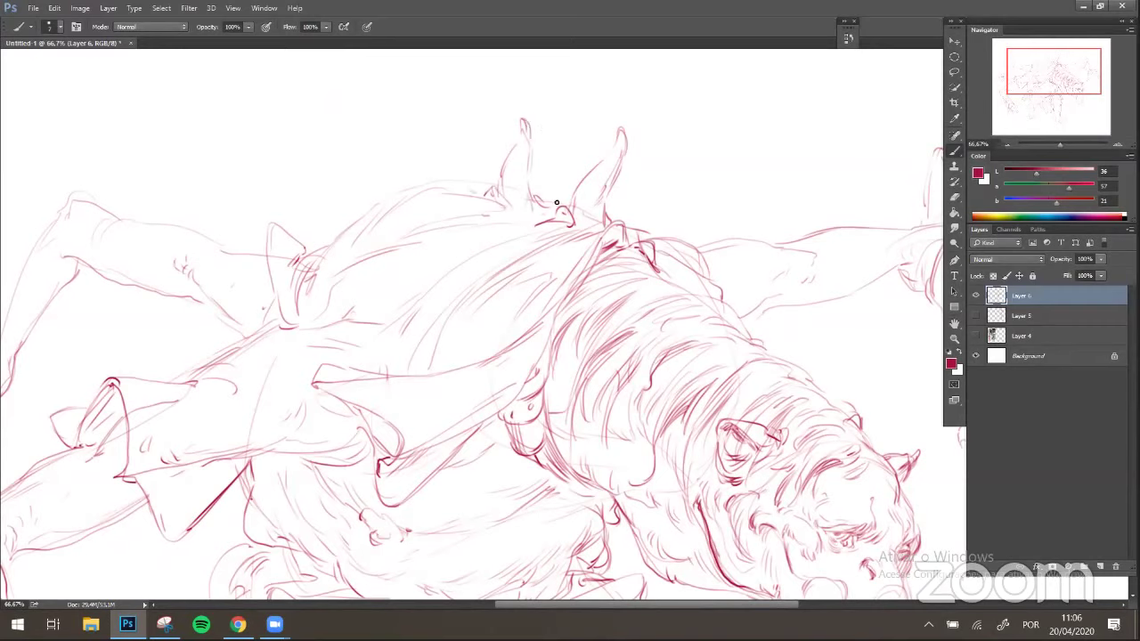
{"action": "mouse_move", "coordinate": [556, 190]}
{"action": "left_mouse_down"}
{"action": "mouse_move", "coordinate": [547, 198]}
{"action": "mouse_move", "coordinate": [558, 191]}
{"action": "left_mouse_up"}
{"action": "mouse_move", "coordinate": [462, 168]}
{"action": "left_mouse_down"}
{"action": "mouse_move", "coordinate": [465, 137]}
{"action": "mouse_move", "coordinate": [481, 171]}
{"action": "mouse_move", "coordinate": [532, 162]}
{"action": "mouse_move", "coordinate": [475, 192]}
{"action": "mouse_move", "coordinate": [457, 101]}
{"action": "mouse_move", "coordinate": [449, 176]}
{"action": "left_mouse_up"}
{"action": "key", "text": "space"}
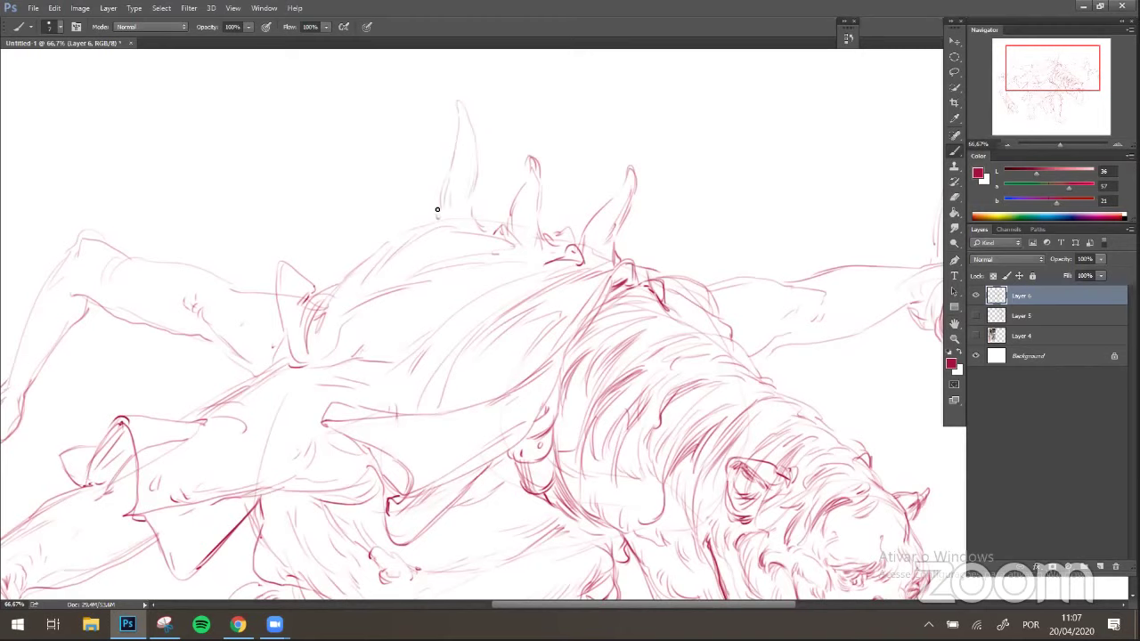
- Draw two wavy spikes at the rear of the back and tie their bases into the robe's contour
{"action": "mouse_move", "coordinate": [425, 217]}
{"action": "left_mouse_down"}
{"action": "mouse_move", "coordinate": [360, 127]}
{"action": "mouse_move", "coordinate": [386, 188]}
{"action": "mouse_move", "coordinate": [379, 180]}
{"action": "mouse_move", "coordinate": [387, 231]}
{"action": "left_mouse_up"}
{"action": "mouse_move", "coordinate": [383, 192]}
{"action": "left_mouse_down"}
{"action": "mouse_move", "coordinate": [383, 224]}
{"action": "mouse_move", "coordinate": [359, 137]}
{"action": "left_mouse_up"}
{"action": "mouse_move", "coordinate": [413, 223]}
{"action": "left_mouse_down"}
{"action": "mouse_move", "coordinate": [409, 208]}
{"action": "mouse_move", "coordinate": [341, 173]}
{"action": "left_mouse_up"}
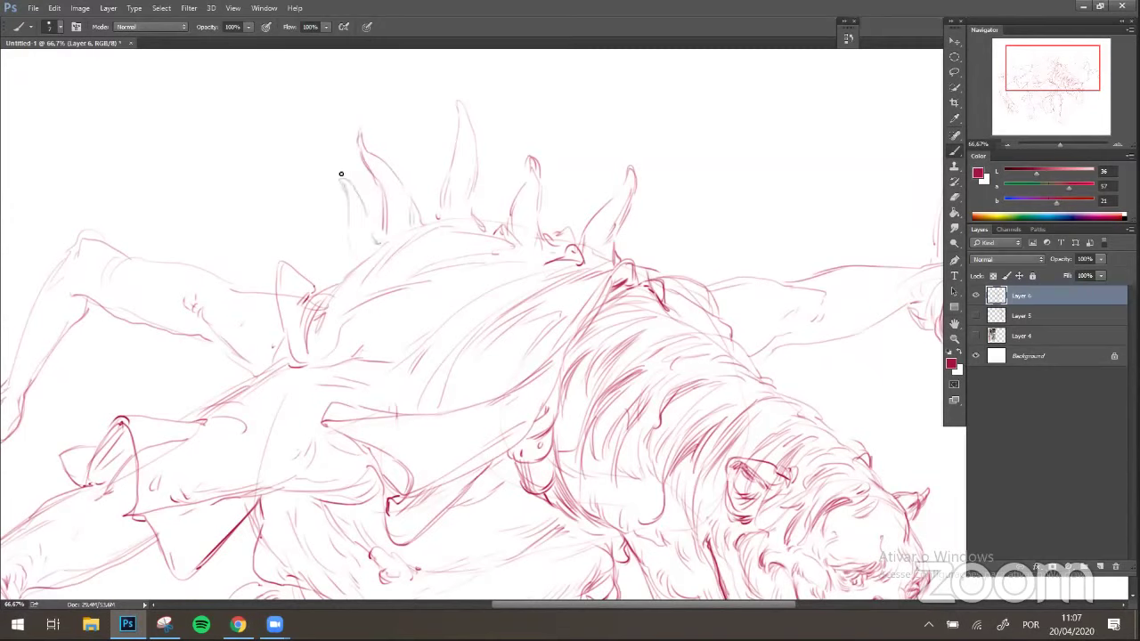
{"action": "left_click_drag", "start_coordinate": [363, 257], "coordinate": [351, 229]}
- Refine the underside and pointed elbow spike of the far arm beyond the head and touch up its hand
{"action": "left_click_drag", "start_coordinate": [795, 313], "coordinate": [720, 253]}
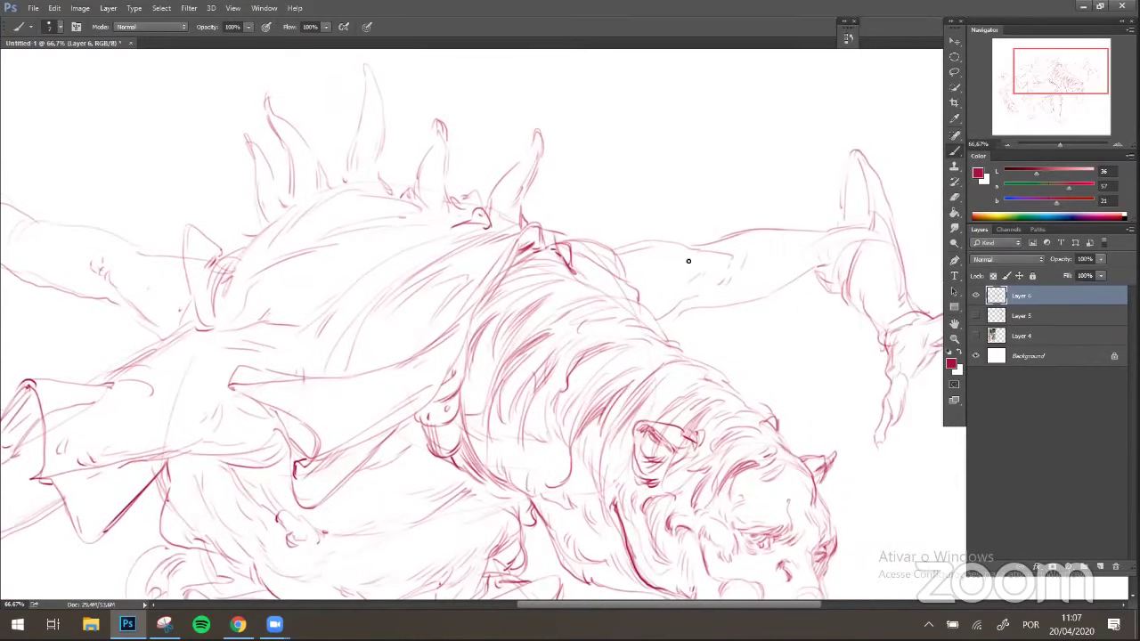
{"action": "left_click_drag", "start_coordinate": [782, 284], "coordinate": [818, 266]}
{"action": "left_click_drag", "start_coordinate": [850, 234], "coordinate": [710, 221]}
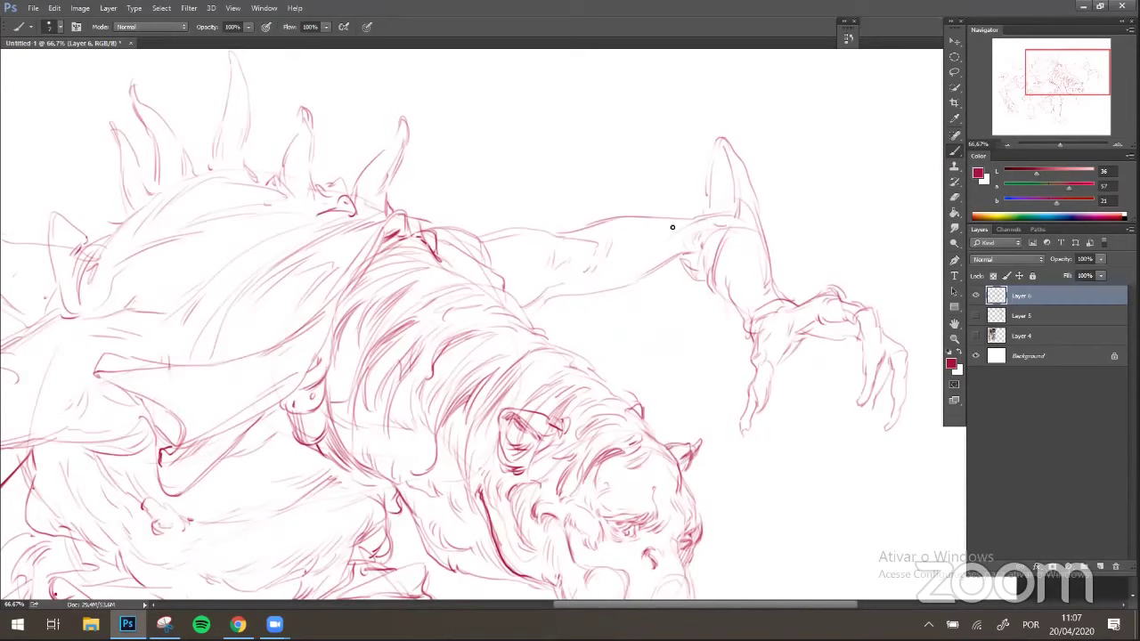
{"action": "mouse_move", "coordinate": [714, 134]}
{"action": "left_mouse_down"}
{"action": "mouse_move", "coordinate": [711, 159]}
{"action": "mouse_move", "coordinate": [743, 201]}
{"action": "left_mouse_up"}
{"action": "left_click_drag", "start_coordinate": [850, 331], "coordinate": [838, 323]}
- Add a curled outer finger to the far hand and darken the lines under its knuckles and along its thumb
{"action": "left_click_drag", "start_coordinate": [736, 258], "coordinate": [708, 227]}
{"action": "scroll", "coordinate": [872, 274], "scroll_direction": "down", "scroll_amount": 2}
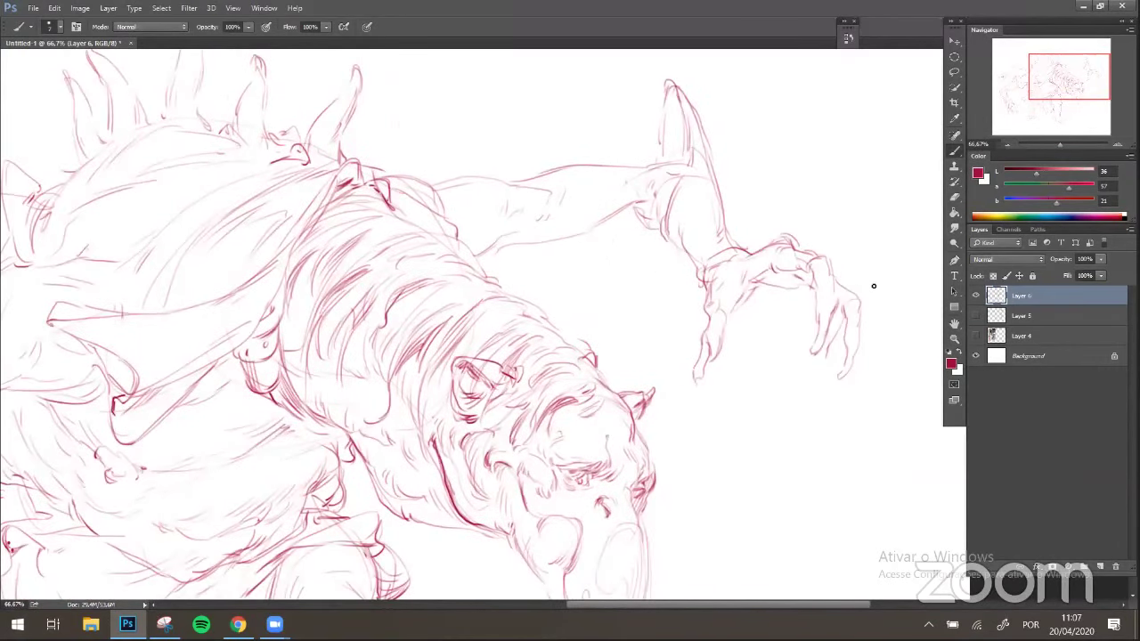
{"action": "mouse_move", "coordinate": [882, 329]}
{"action": "left_mouse_down"}
{"action": "mouse_move", "coordinate": [877, 343]}
{"action": "mouse_move", "coordinate": [879, 298]}
{"action": "mouse_move", "coordinate": [878, 338]}
{"action": "mouse_move", "coordinate": [871, 303]}
{"action": "mouse_move", "coordinate": [845, 283]}
{"action": "left_mouse_up"}
{"action": "mouse_move", "coordinate": [774, 278]}
{"action": "left_mouse_down"}
{"action": "mouse_move", "coordinate": [804, 290]}
{"action": "mouse_move", "coordinate": [810, 281]}
{"action": "left_mouse_up"}
{"action": "mouse_move", "coordinate": [735, 302]}
{"action": "left_mouse_down"}
{"action": "mouse_move", "coordinate": [706, 306]}
{"action": "mouse_move", "coordinate": [718, 299]}
{"action": "mouse_move", "coordinate": [699, 378]}
{"action": "mouse_move", "coordinate": [723, 319]}
{"action": "mouse_move", "coordinate": [716, 353]}
{"action": "left_mouse_up"}
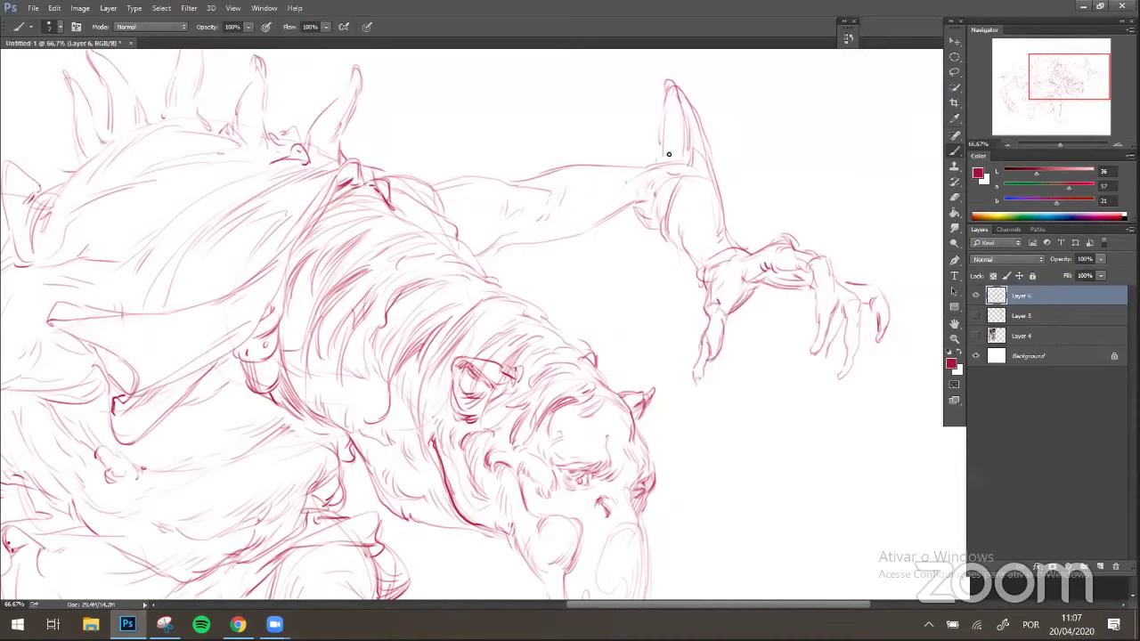
- Accent the far arm's elbow folds and wrist edge and strengthen the hand's raised knuckle
{"action": "mouse_move", "coordinate": [662, 232]}
{"action": "left_mouse_down"}
{"action": "mouse_move", "coordinate": [665, 244]}
{"action": "mouse_move", "coordinate": [660, 235]}
{"action": "mouse_move", "coordinate": [685, 214]}
{"action": "left_mouse_up"}
{"action": "left_click_drag", "start_coordinate": [730, 252], "coordinate": [714, 263]}
{"action": "key", "text": "z"}
{"action": "left_click_drag", "start_coordinate": [802, 184], "coordinate": [804, 180]}
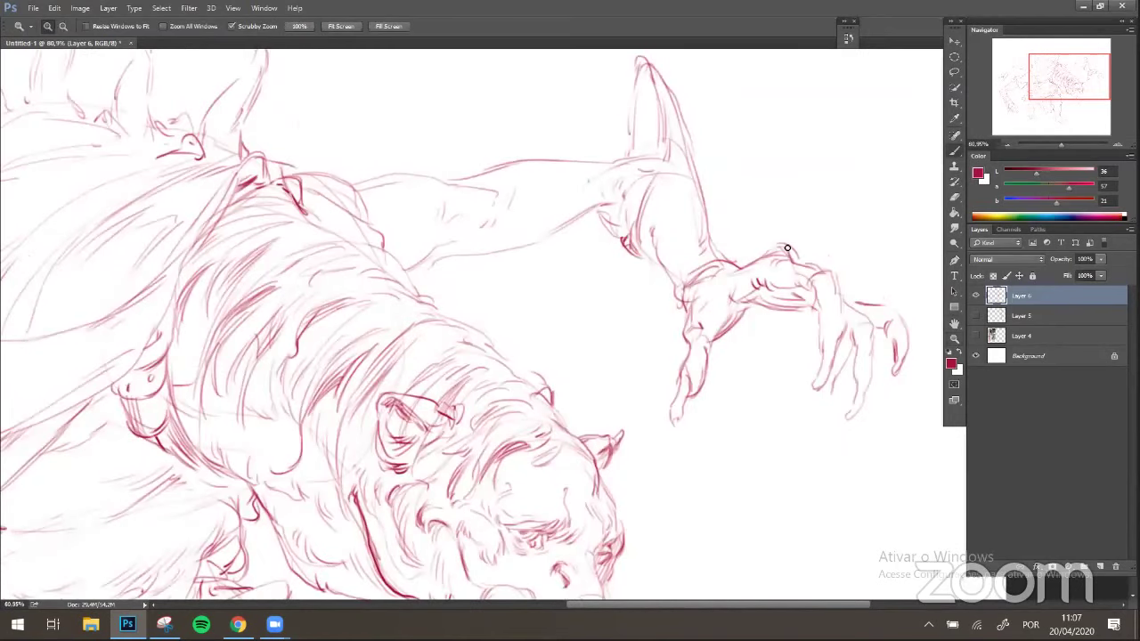
{"action": "key", "text": "b"}
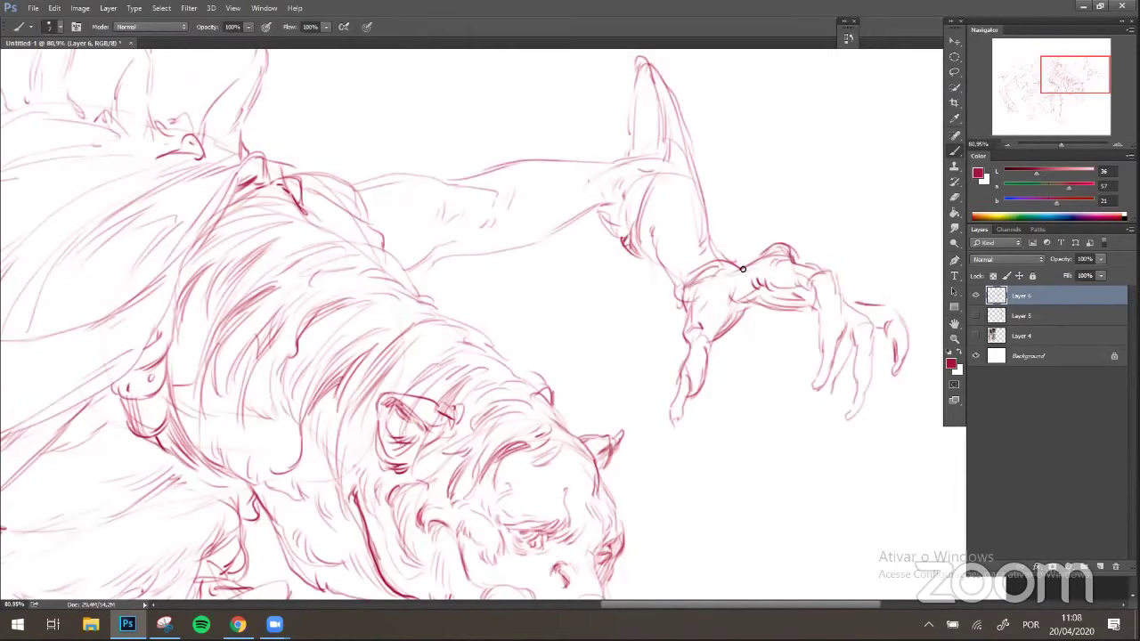
- Review the whole creature sketch, checking the far arm, back spikes, head and legs for overall balance
{"action": "key", "text": "z"}
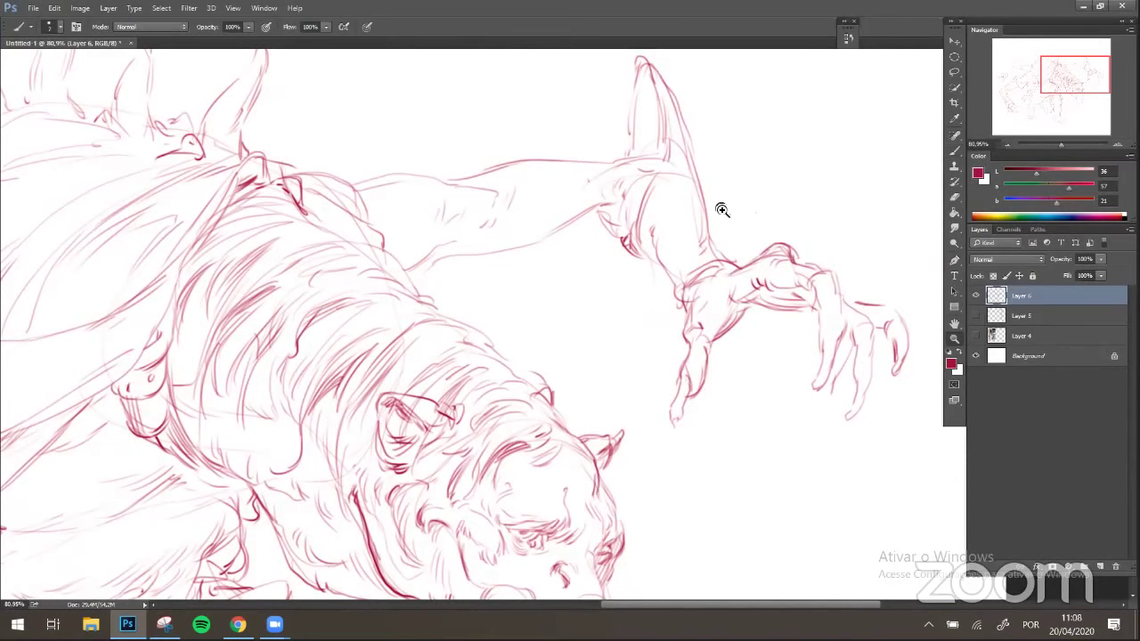
{"action": "left_click_drag", "start_coordinate": [749, 212], "coordinate": [600, 170]}
{"action": "key", "text": "b"}
{"action": "key", "text": "z"}
{"action": "left_click", "coordinate": [608, 163]}
{"action": "key", "text": "b"}
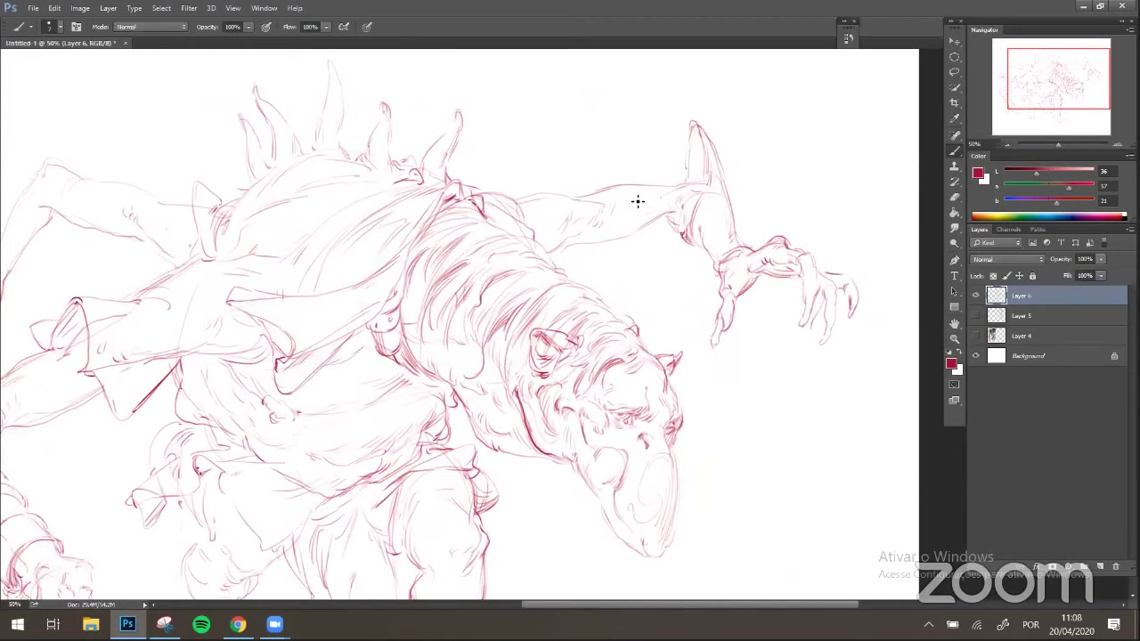
{"action": "left_click_drag", "start_coordinate": [655, 198], "coordinate": [667, 165]}
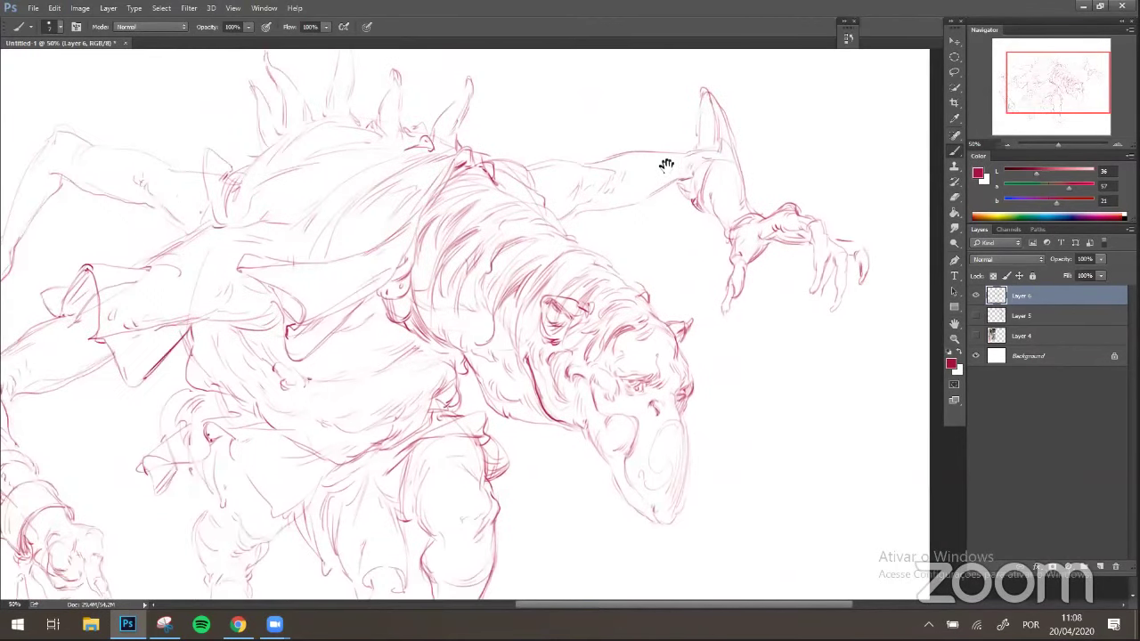
{"action": "left_click_drag", "start_coordinate": [597, 217], "coordinate": [616, 156]}
{"action": "left_click_drag", "start_coordinate": [567, 224], "coordinate": [606, 172]}
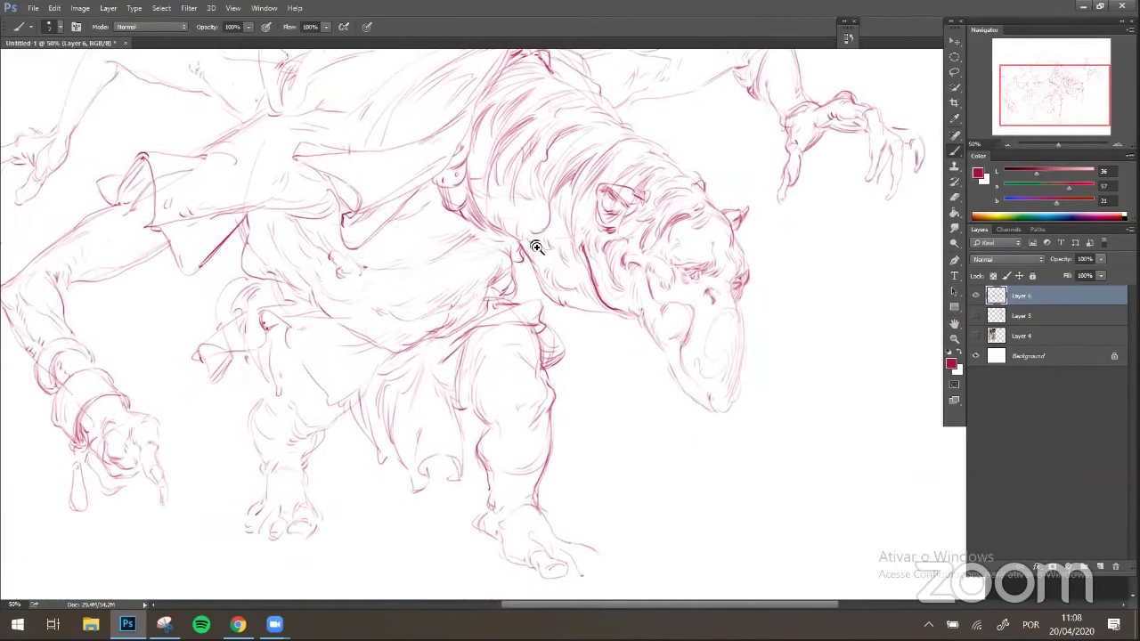
{"action": "left_click_drag", "start_coordinate": [552, 247], "coordinate": [544, 222]}
{"action": "left_click_drag", "start_coordinate": [600, 270], "coordinate": [670, 326]}
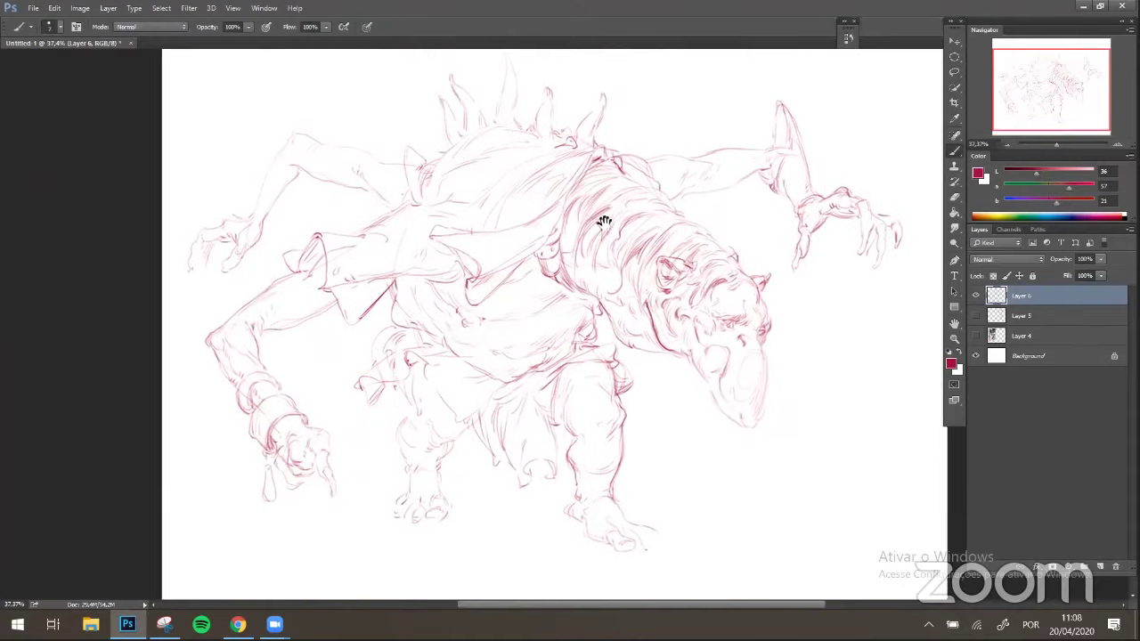
- Shade the inner edge of the lower rear arm's wrist bracelet and lengthen the upper rear hand's fingers into claws
{"action": "key", "text": "ctrl+space"}
{"action": "left_click", "coordinate": [299, 446]}
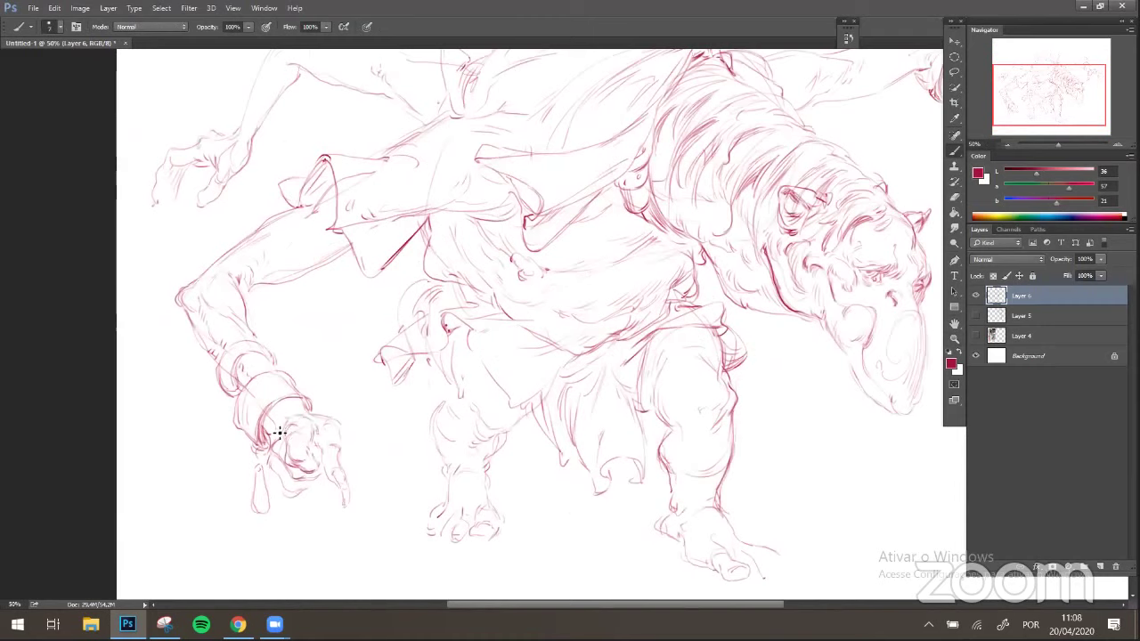
{"action": "left_click_drag", "start_coordinate": [271, 427], "coordinate": [278, 406]}
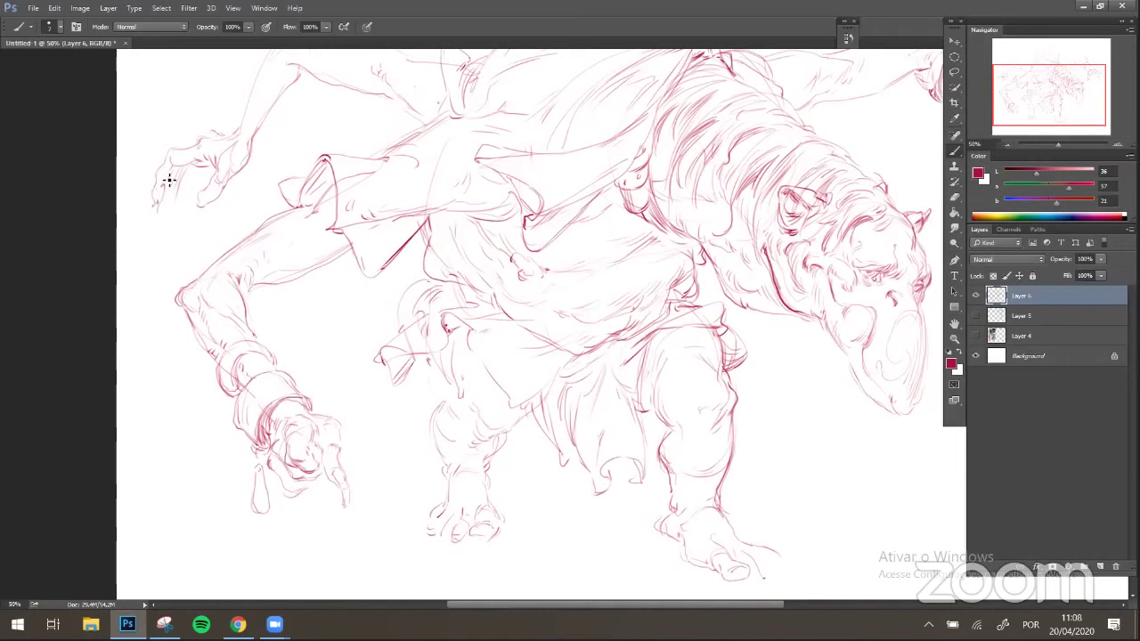
{"action": "left_click_drag", "start_coordinate": [157, 201], "coordinate": [153, 226]}
{"action": "left_click_drag", "start_coordinate": [186, 172], "coordinate": [179, 203]}
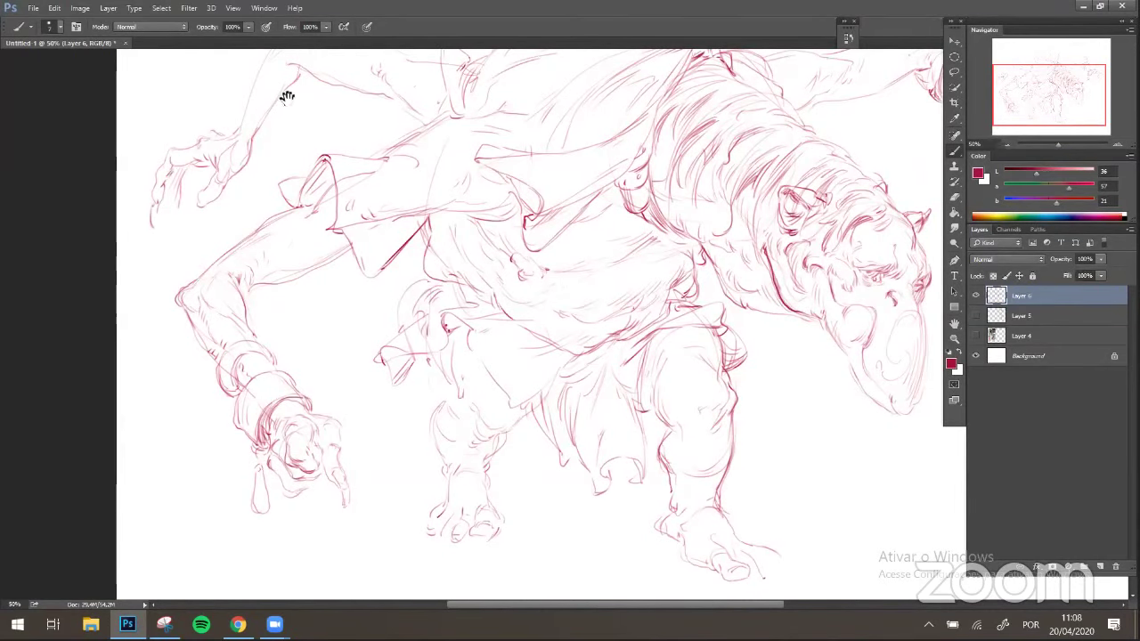
- Firm up the upper rear arm's top contour and redraw the small sleeve flap where it meets the robe
{"action": "left_click_drag", "start_coordinate": [287, 96], "coordinate": [303, 159]}
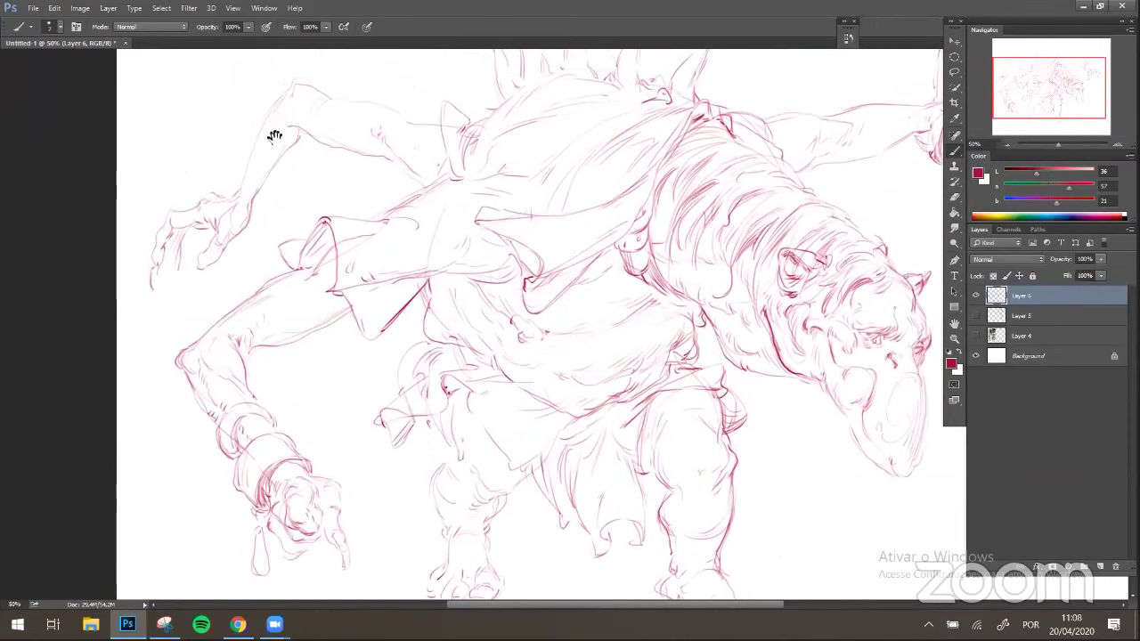
{"action": "left_click_drag", "start_coordinate": [365, 115], "coordinate": [394, 160]}
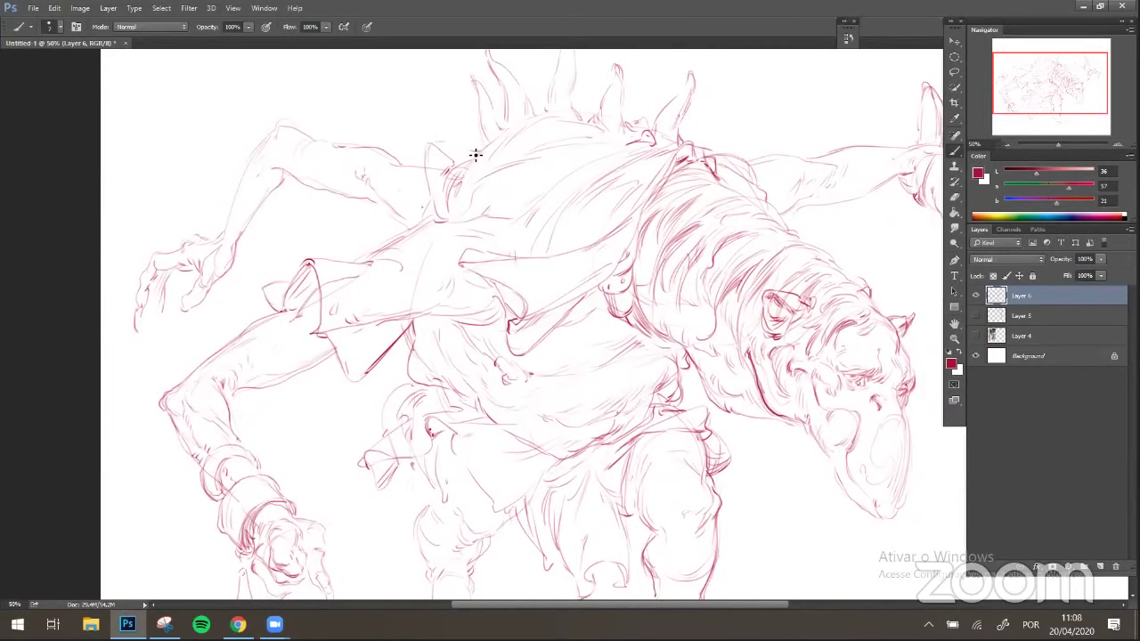
{"action": "left_click_drag", "start_coordinate": [440, 158], "coordinate": [433, 202]}
{"action": "key", "text": "z"}
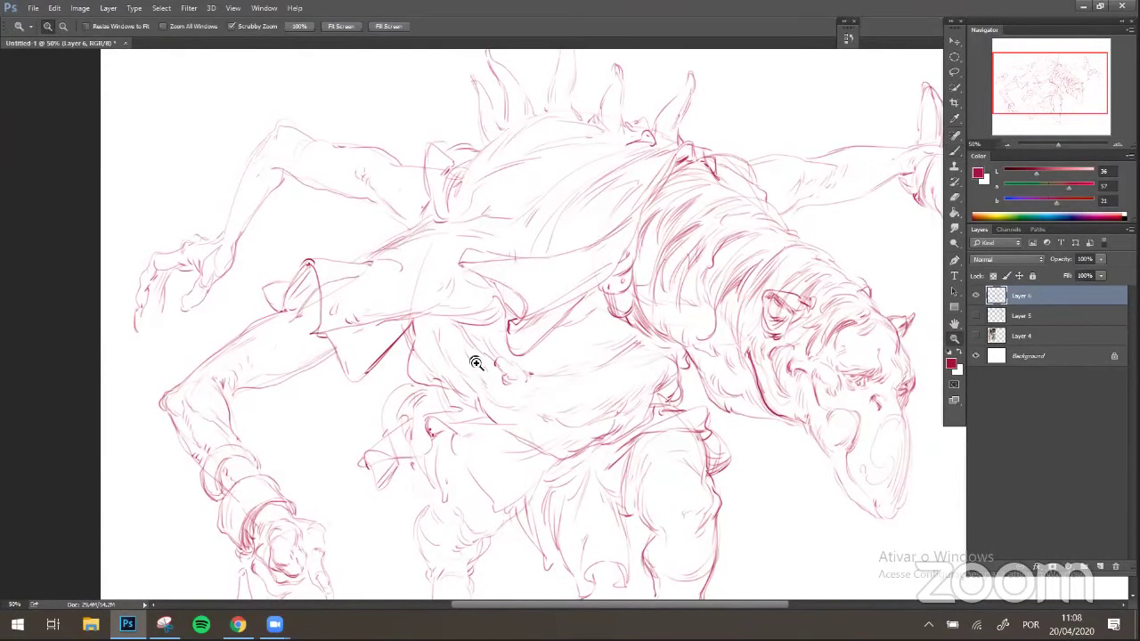
{"action": "left_click_drag", "start_coordinate": [476, 364], "coordinate": [517, 377]}
{"action": "key", "text": "b"}
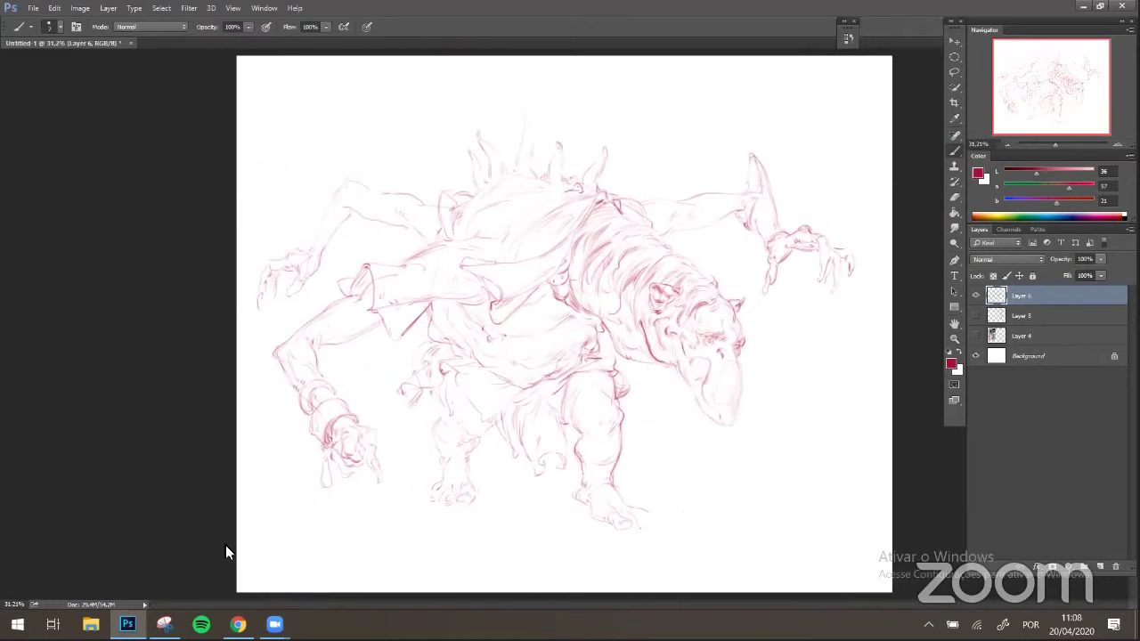
- Switch to the YouTube live chat in Chrome and answer the podcast question with the message "ArtDojo Cast"
{"action": "left_click", "coordinate": [238, 624]}
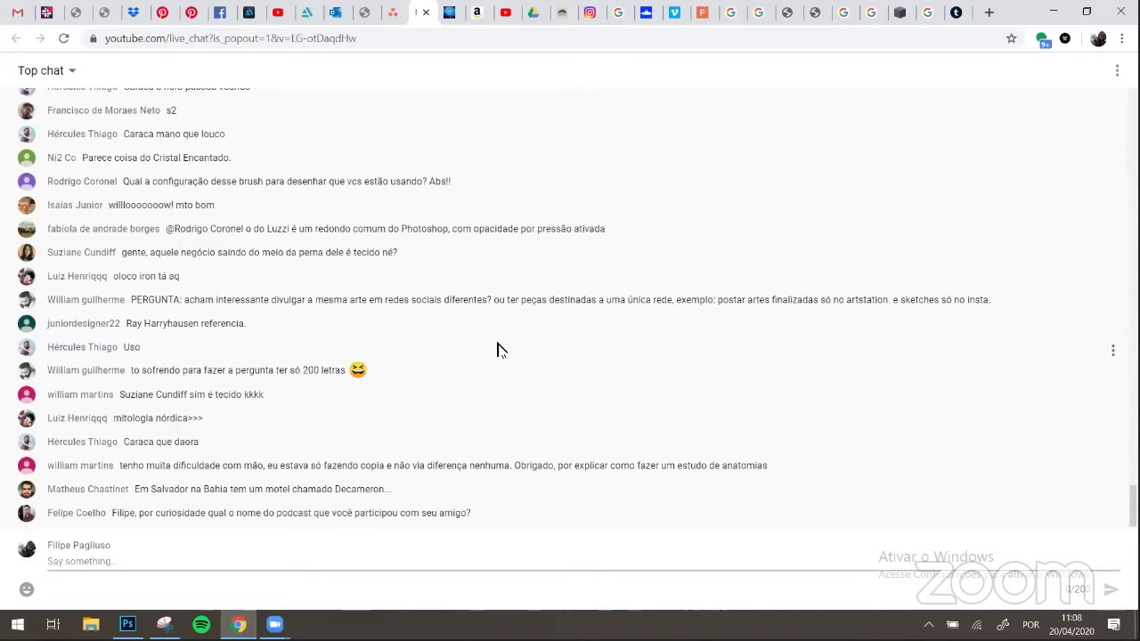
{"action": "left_click", "coordinate": [300, 562]}
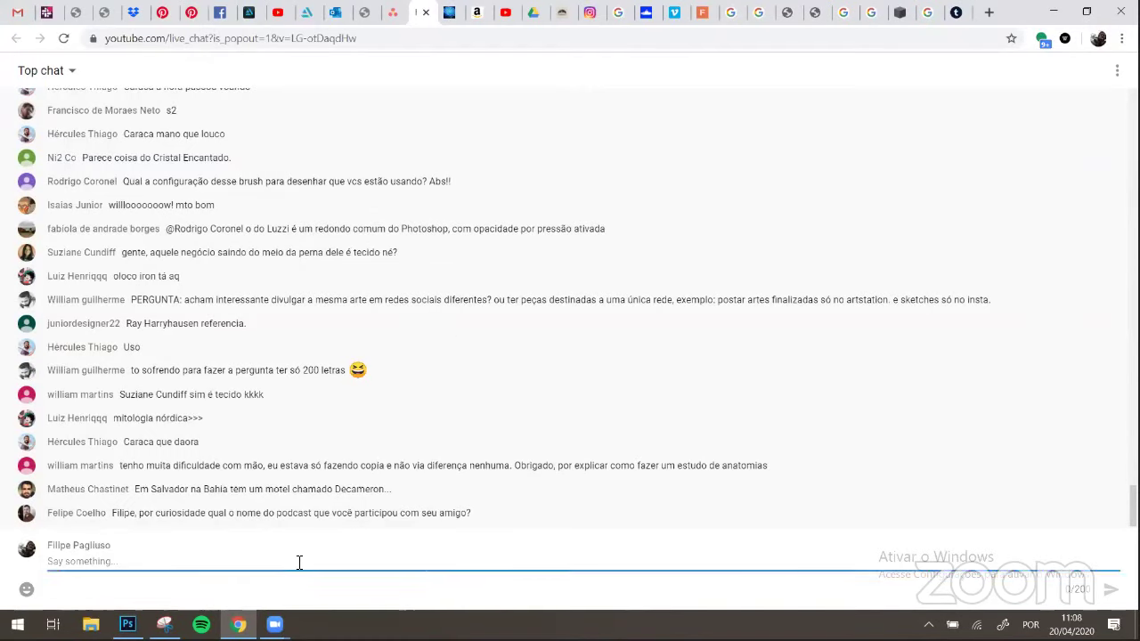
{"action": "type", "text": "ArtDojo Cast"}
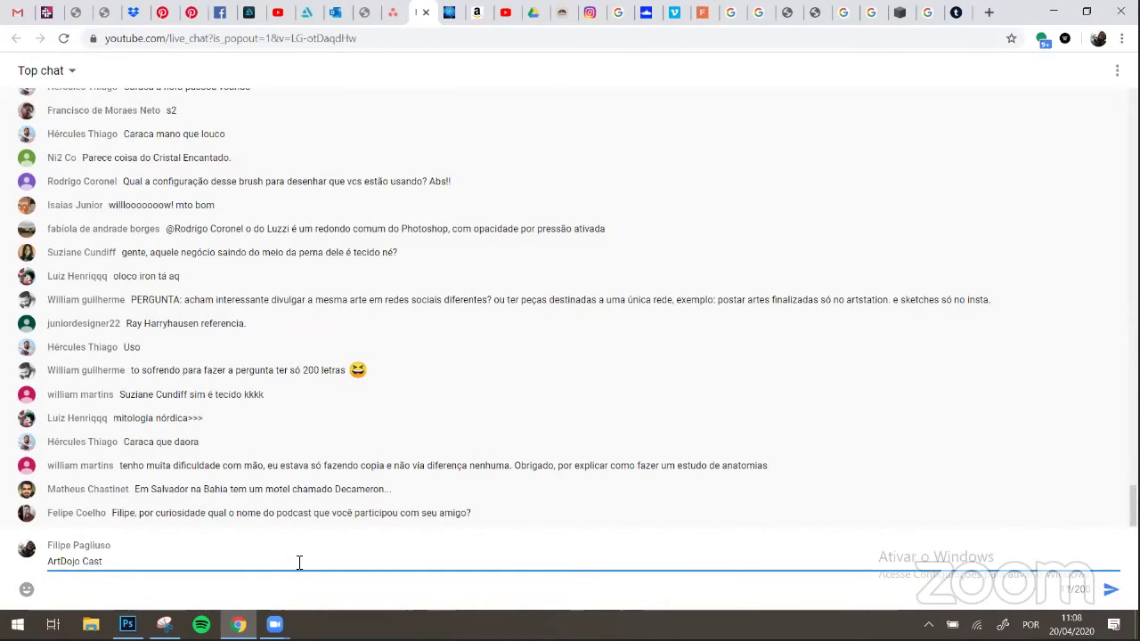
{"action": "key", "text": "Return"}
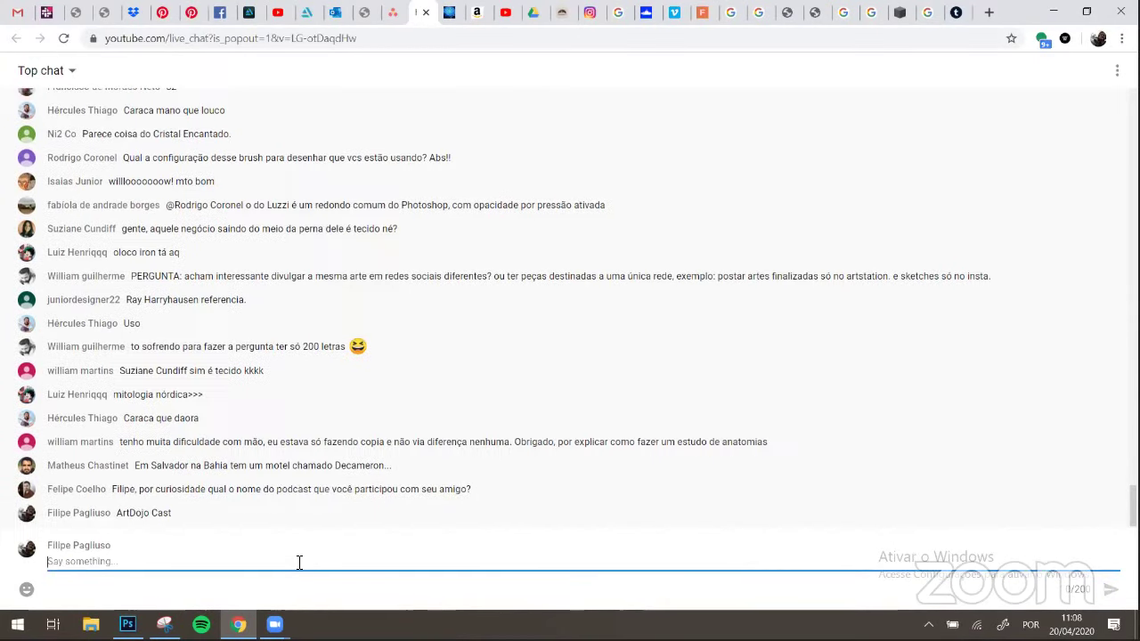
- Post the follow-up message "mas o episódio não saiu ainda" in the YouTube live chat
{"action": "type", "text": "mas o ep"}
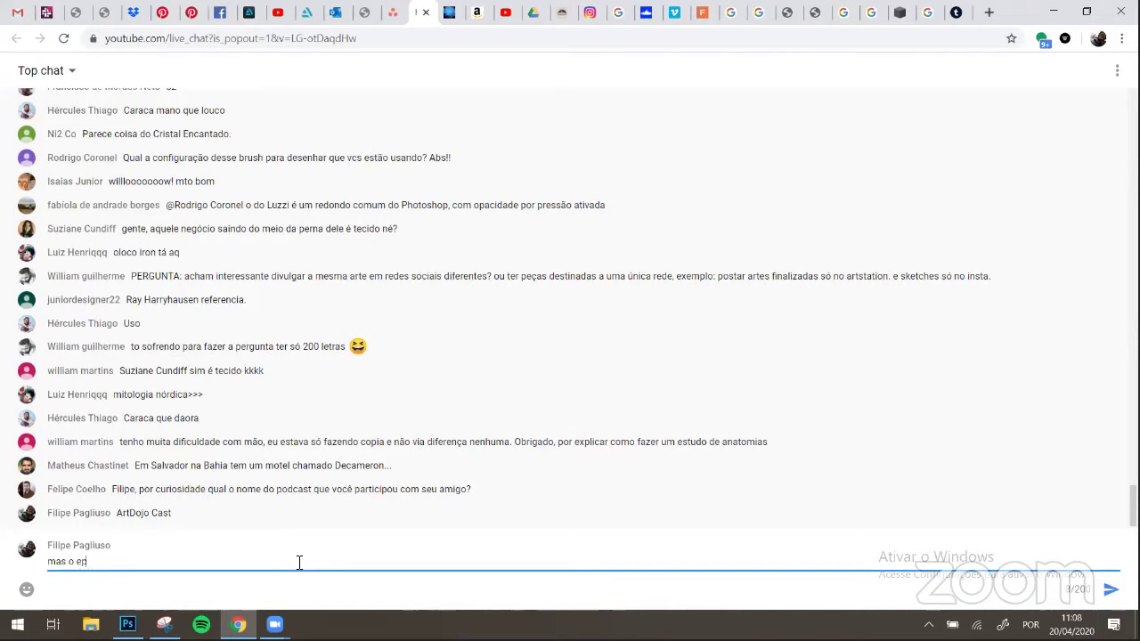
{"action": "type", "text": "isodi"}
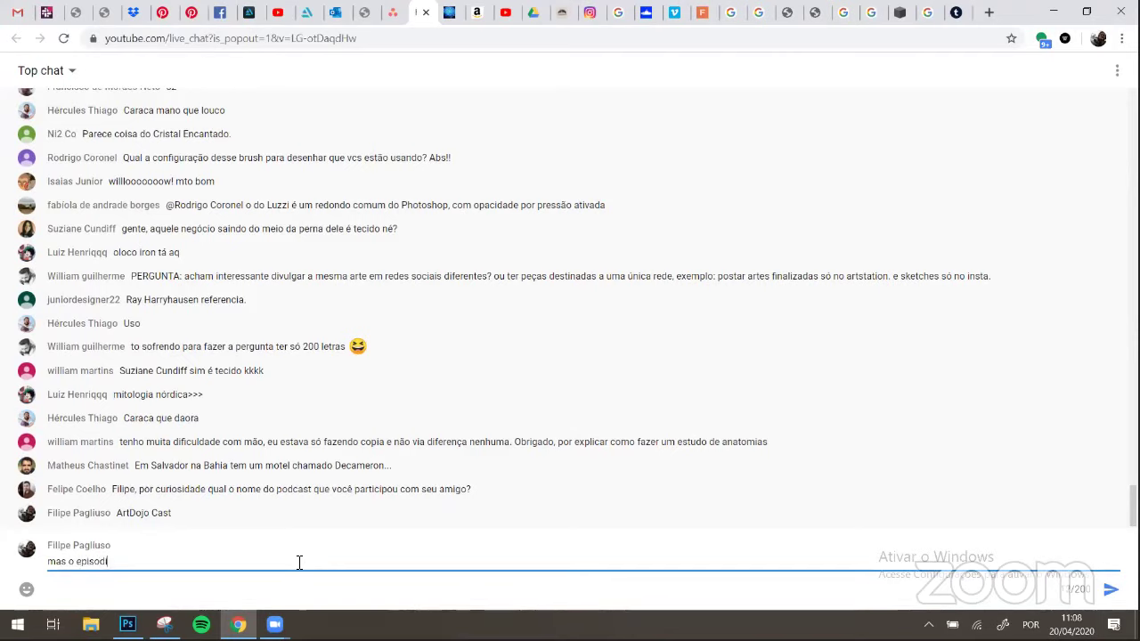
{"action": "type", "text": "o"}
{"action": "key", "text": "BackSpace"}
{"action": "key", "text": "BackSpace"}
{"action": "key", "text": "BackSpace"}
{"action": "key", "text": "BackSpace"}
{"action": "type", "text": "ódio não saiu ainda"}
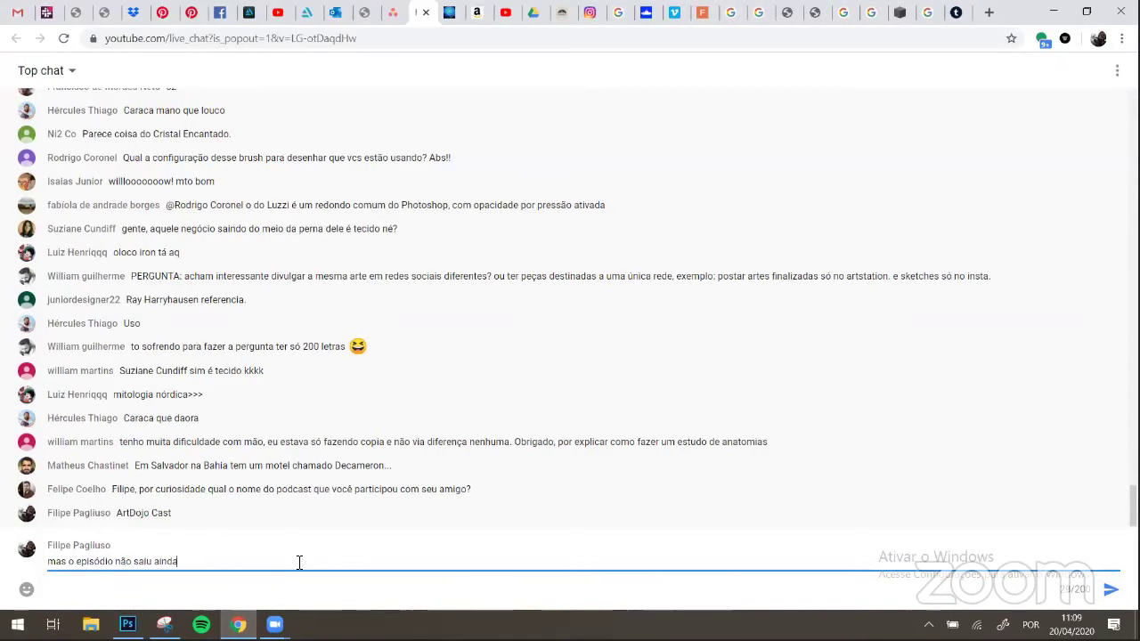
{"action": "key", "text": "Return"}
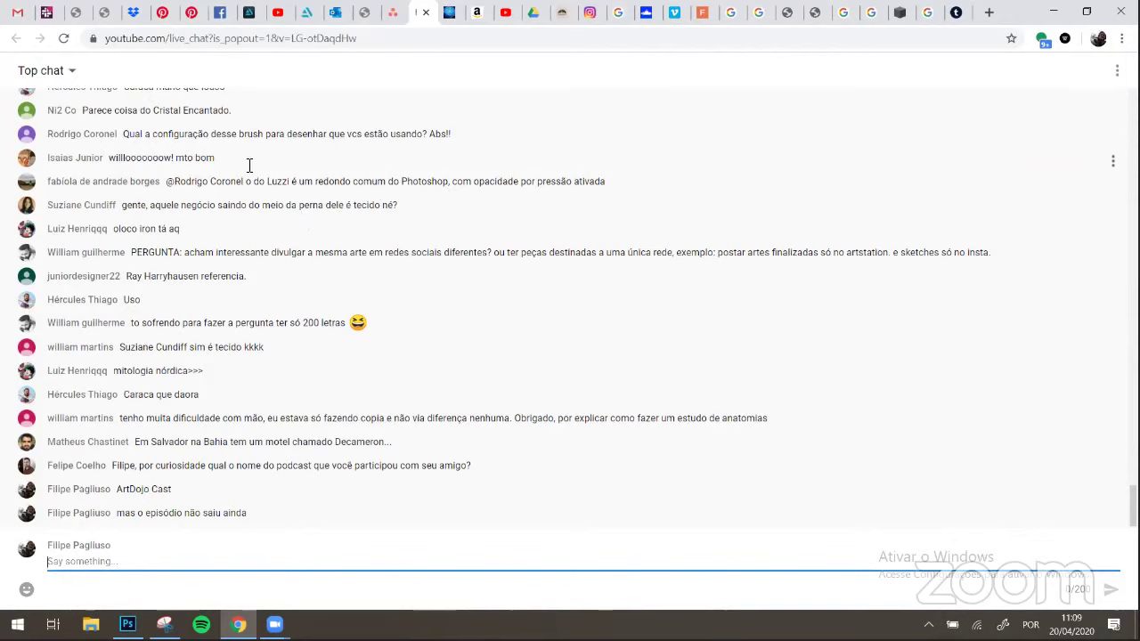
- Switch back to Photoshop and draw tattered cloth strips hanging between the creature's legs, with a small ring on one strip
{"action": "left_click", "coordinate": [130, 621]}
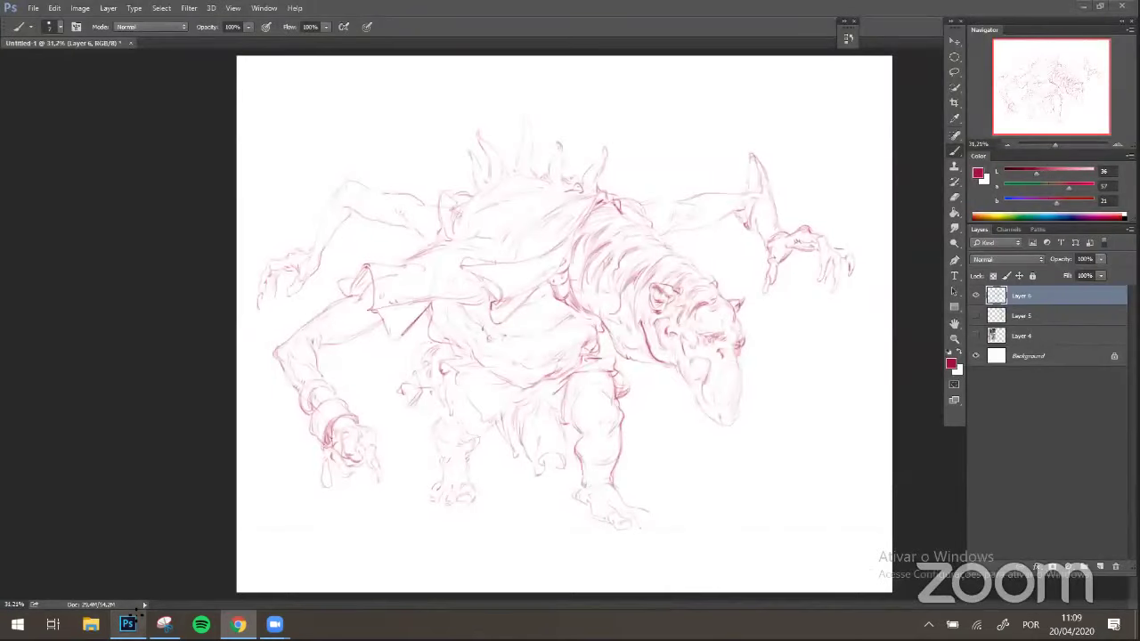
{"action": "key", "text": "z"}
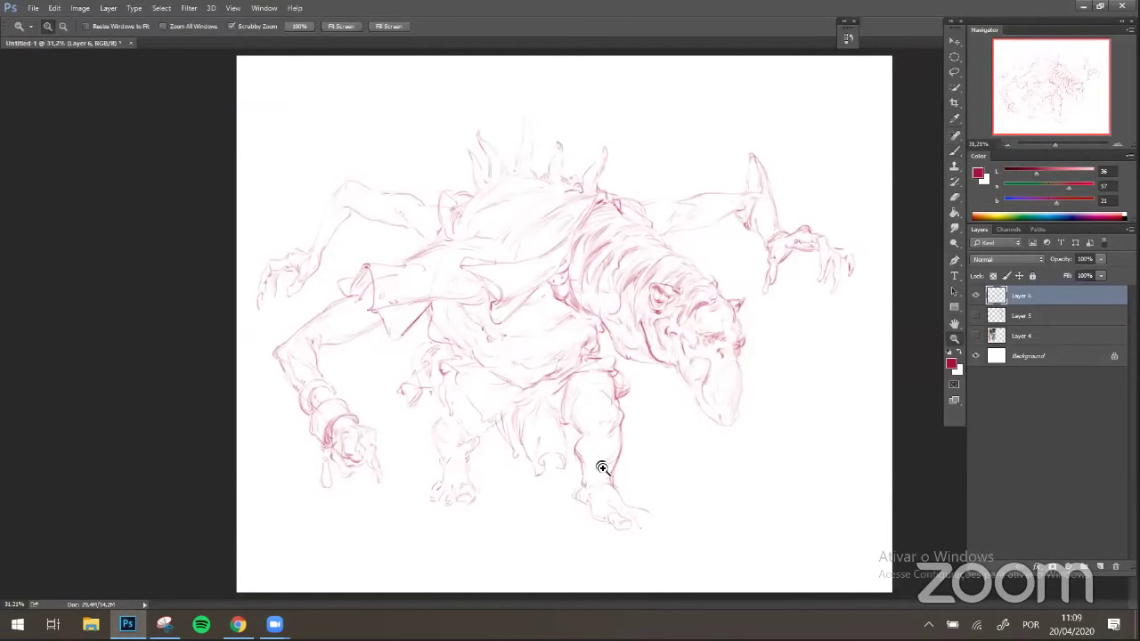
{"action": "left_click_drag", "start_coordinate": [603, 467], "coordinate": [552, 436]}
{"action": "key", "text": "b"}
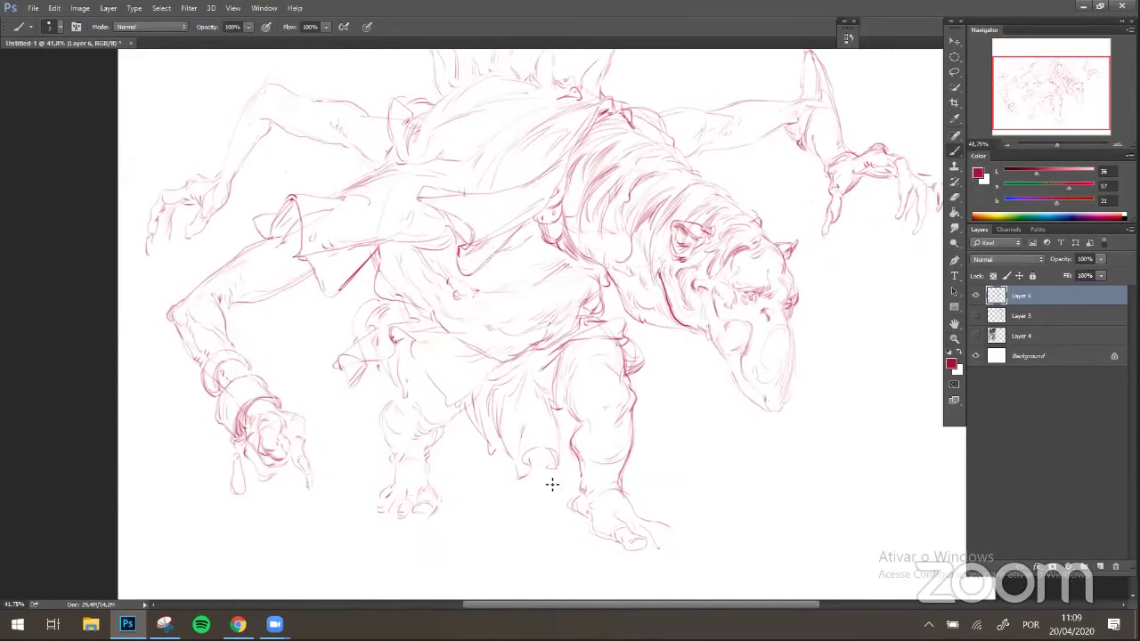
{"action": "left_click_drag", "start_coordinate": [553, 484], "coordinate": [554, 456]}
{"action": "mouse_move", "coordinate": [466, 405]}
{"action": "left_mouse_down"}
{"action": "mouse_move", "coordinate": [472, 478]}
{"action": "mouse_move", "coordinate": [484, 457]}
{"action": "mouse_move", "coordinate": [458, 407]}
{"action": "mouse_move", "coordinate": [487, 454]}
{"action": "mouse_move", "coordinate": [500, 451]}
{"action": "mouse_move", "coordinate": [491, 456]}
{"action": "mouse_move", "coordinate": [462, 406]}
{"action": "left_mouse_up"}
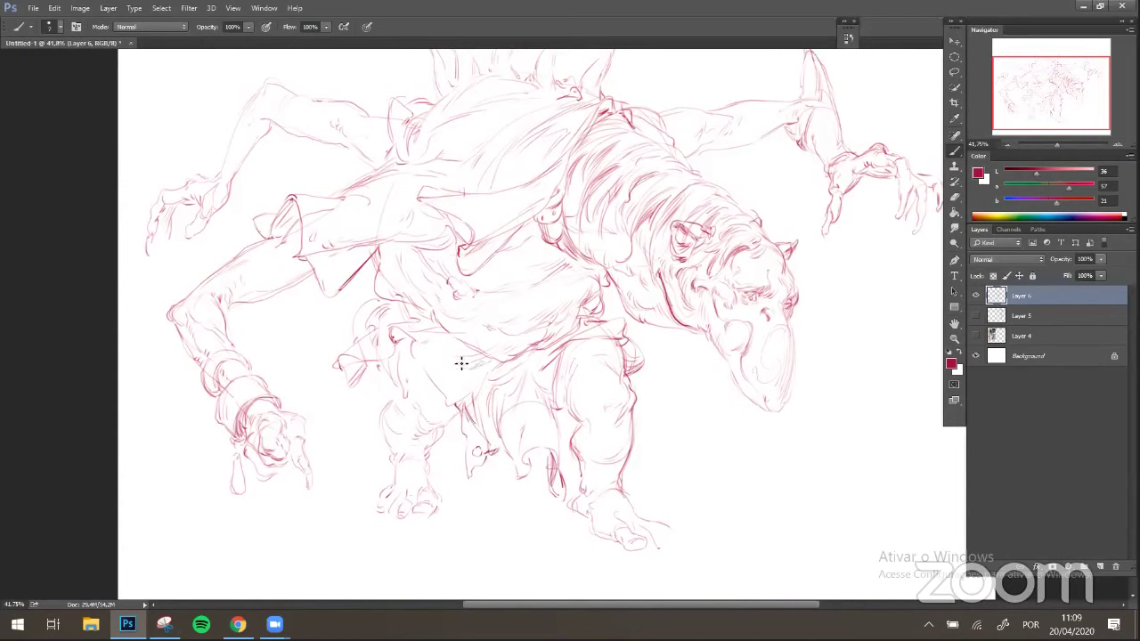
- Add fold lines and darker shading to the waist cloth and along the belly's lower edge above the front thigh
{"action": "left_click_drag", "start_coordinate": [478, 355], "coordinate": [433, 357]}
{"action": "left_click_drag", "start_coordinate": [387, 359], "coordinate": [409, 342]}
{"action": "left_click_drag", "start_coordinate": [484, 377], "coordinate": [452, 401]}
{"action": "left_click_drag", "start_coordinate": [538, 353], "coordinate": [500, 366]}
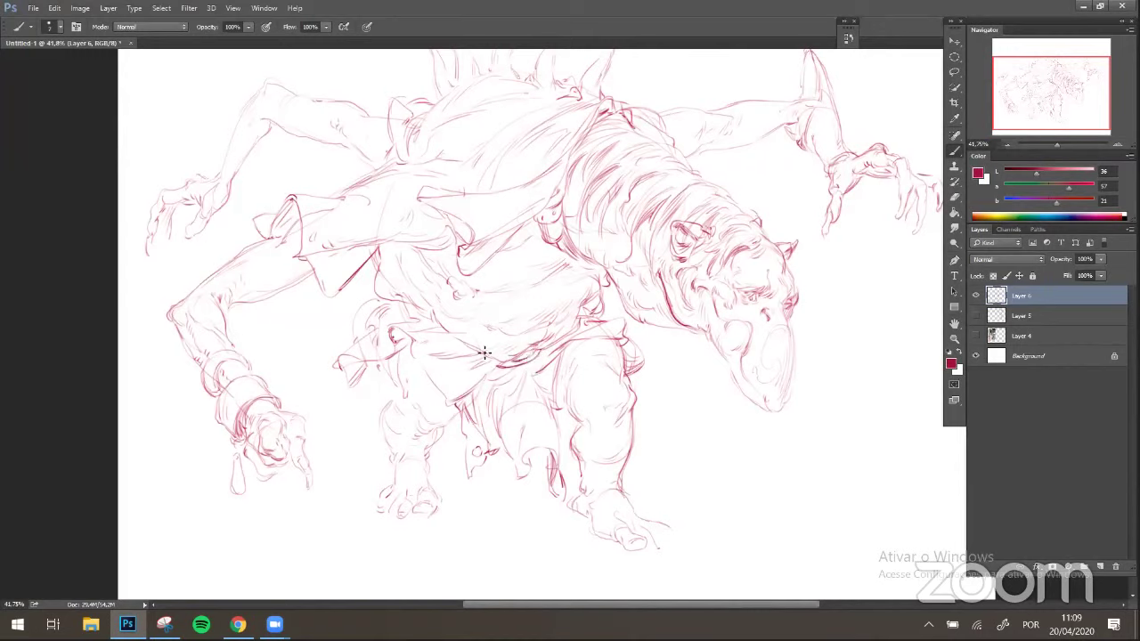
{"action": "left_click_drag", "start_coordinate": [594, 321], "coordinate": [570, 333]}
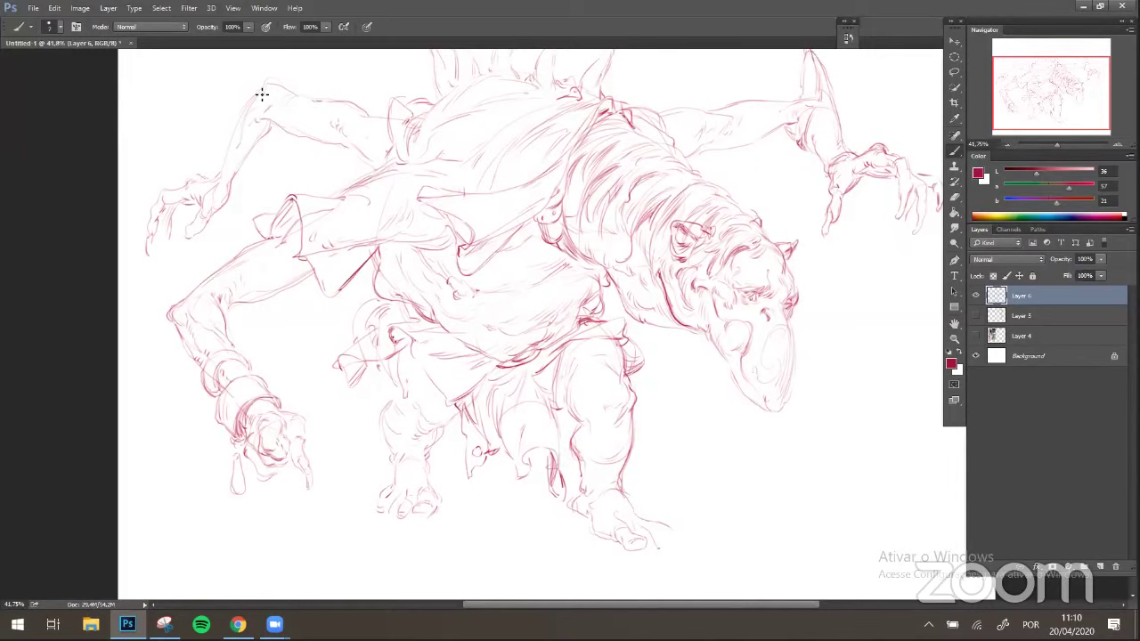
- Add small spikes behind the upper rear shoulder and redraw the robe's folds and opening around that shoulder
{"action": "left_click_drag", "start_coordinate": [602, 125], "coordinate": [603, 264]}
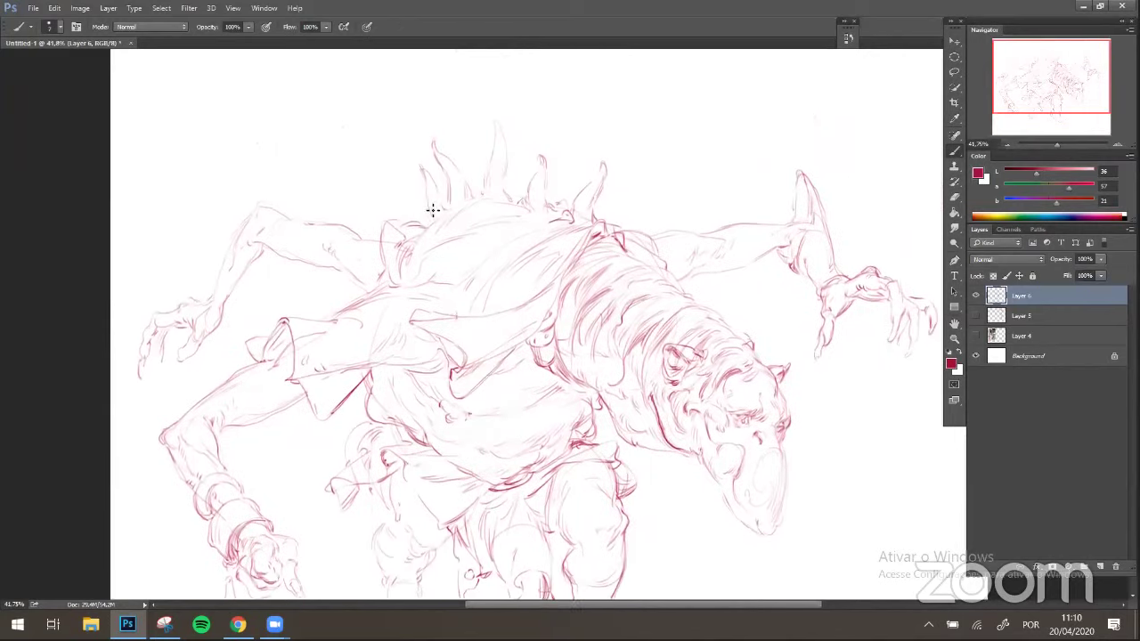
{"action": "left_click_drag", "start_coordinate": [407, 197], "coordinate": [418, 220]}
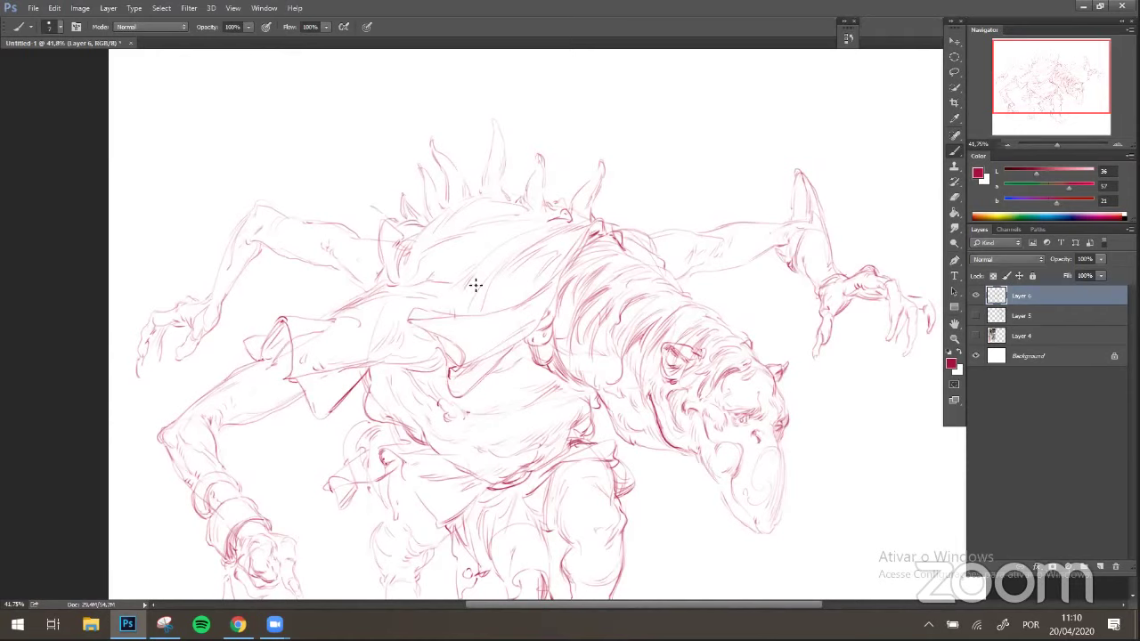
{"action": "mouse_move", "coordinate": [456, 292]}
{"action": "left_mouse_down"}
{"action": "mouse_move", "coordinate": [440, 275]}
{"action": "mouse_move", "coordinate": [433, 287]}
{"action": "mouse_move", "coordinate": [453, 308]}
{"action": "mouse_move", "coordinate": [435, 272]}
{"action": "mouse_move", "coordinate": [473, 270]}
{"action": "mouse_move", "coordinate": [413, 290]}
{"action": "mouse_move", "coordinate": [427, 268]}
{"action": "mouse_move", "coordinate": [404, 286]}
{"action": "mouse_move", "coordinate": [415, 285]}
{"action": "left_mouse_up"}
{"action": "key", "text": "ctrl+z"}
{"action": "mouse_move", "coordinate": [392, 220]}
{"action": "left_mouse_down"}
{"action": "mouse_move", "coordinate": [386, 262]}
{"action": "mouse_move", "coordinate": [407, 226]}
{"action": "mouse_move", "coordinate": [391, 222]}
{"action": "left_mouse_up"}
{"action": "mouse_move", "coordinate": [382, 271]}
{"action": "left_mouse_down"}
{"action": "mouse_move", "coordinate": [375, 285]}
{"action": "mouse_move", "coordinate": [375, 274]}
{"action": "left_mouse_up"}
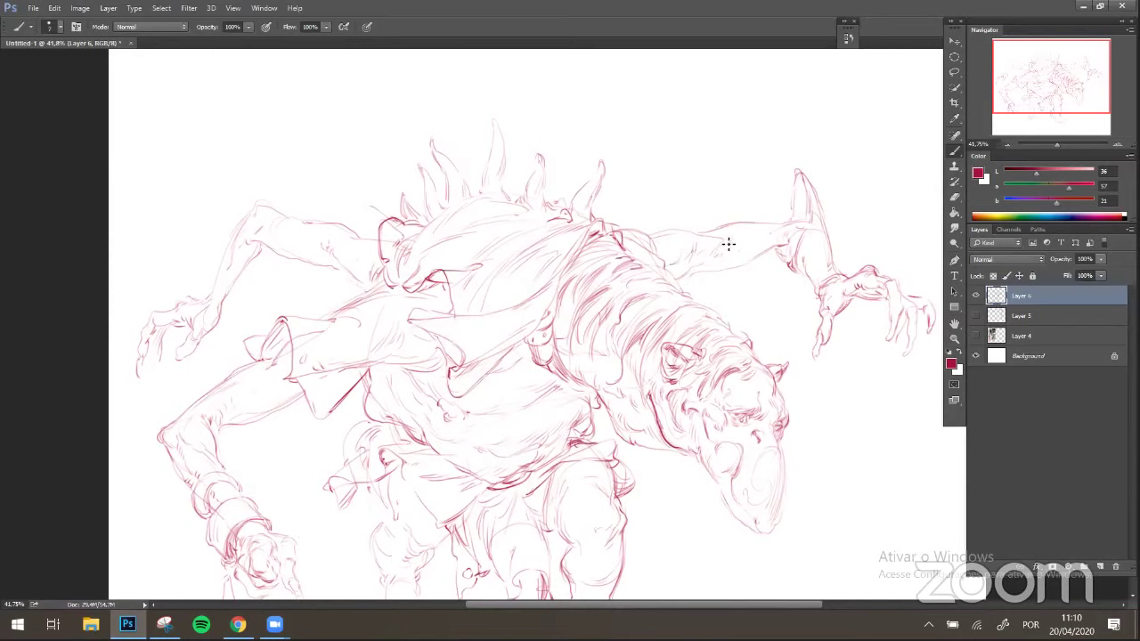
- Switch to the Zoom meeting and view the other artist's shared drawing of the bearded warrior
{"action": "mouse_move", "coordinate": [275, 623]}
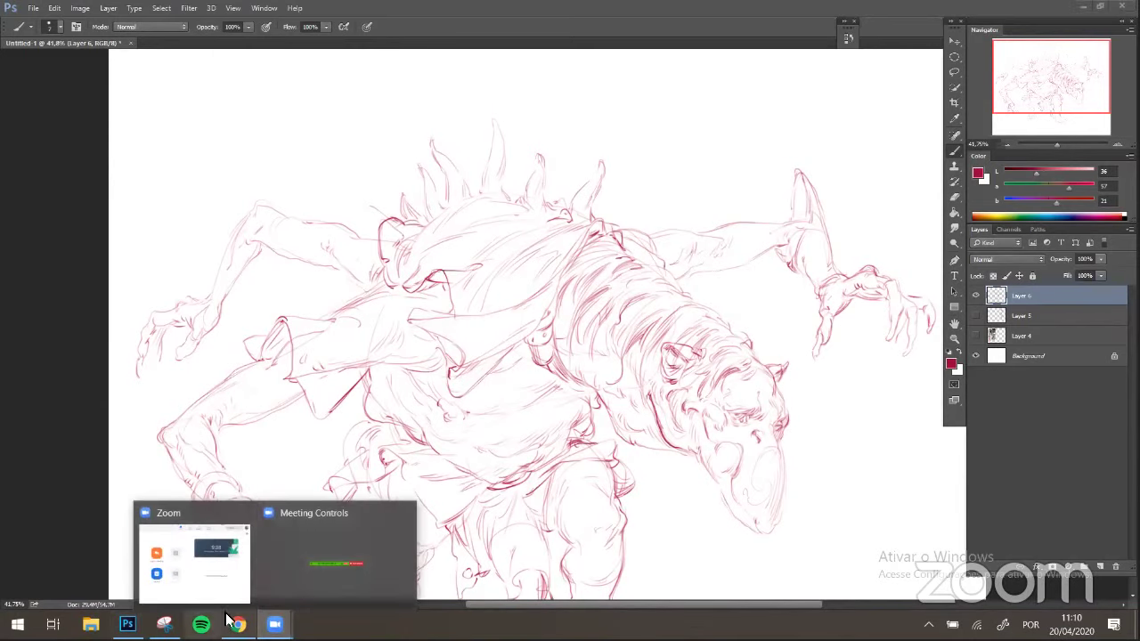
{"action": "mouse_move", "coordinate": [282, 577]}
{"action": "left_click", "coordinate": [762, 7]}
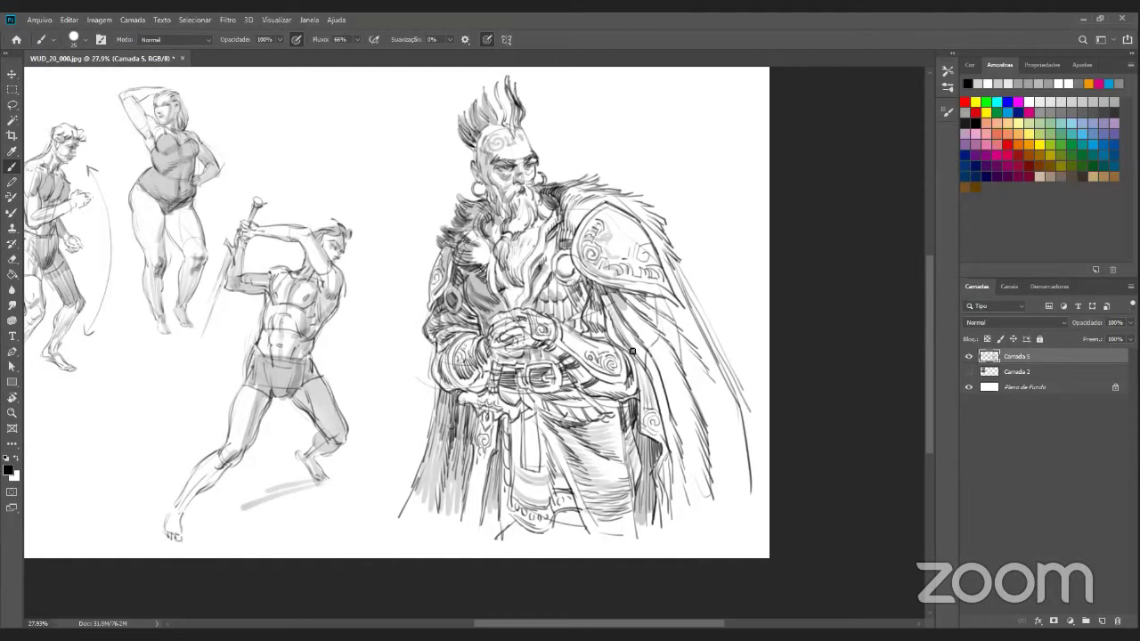
{"action": "key", "text": "Tab"}
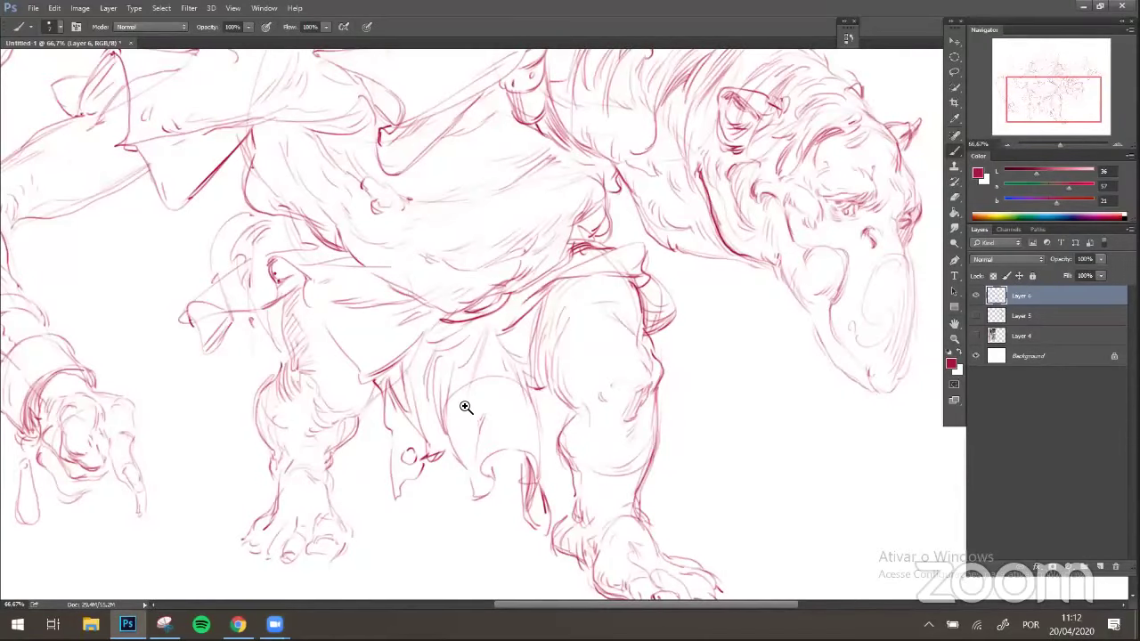
- Review the whole creature sketch, and read the recent viewer messages in the YouTube live chat in Chrome
{"action": "key", "text": "z"}
{"action": "left_click", "coordinate": [429, 412], "text": "alt"}
{"action": "left_click", "coordinate": [436, 408], "text": "alt"}
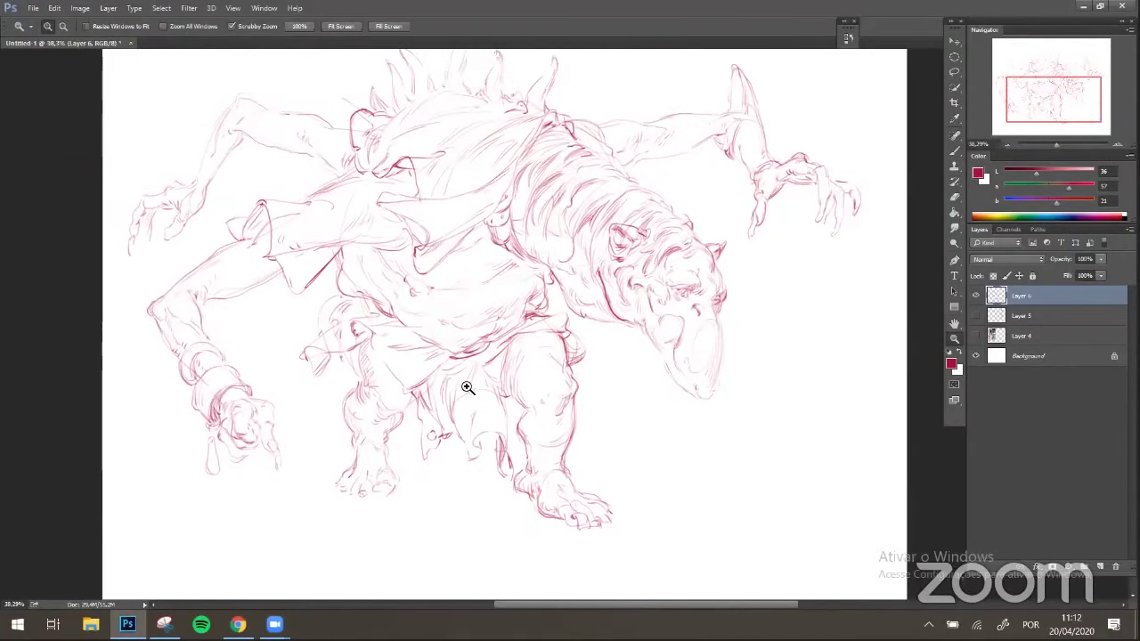
{"action": "key", "text": "b"}
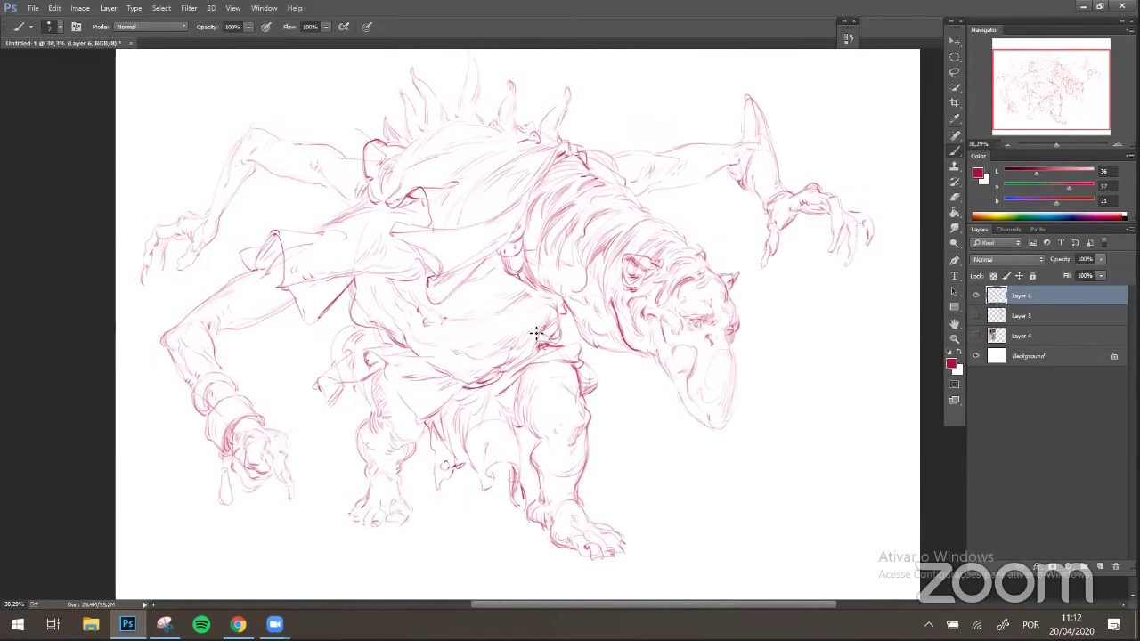
{"action": "left_click", "coordinate": [238, 624]}
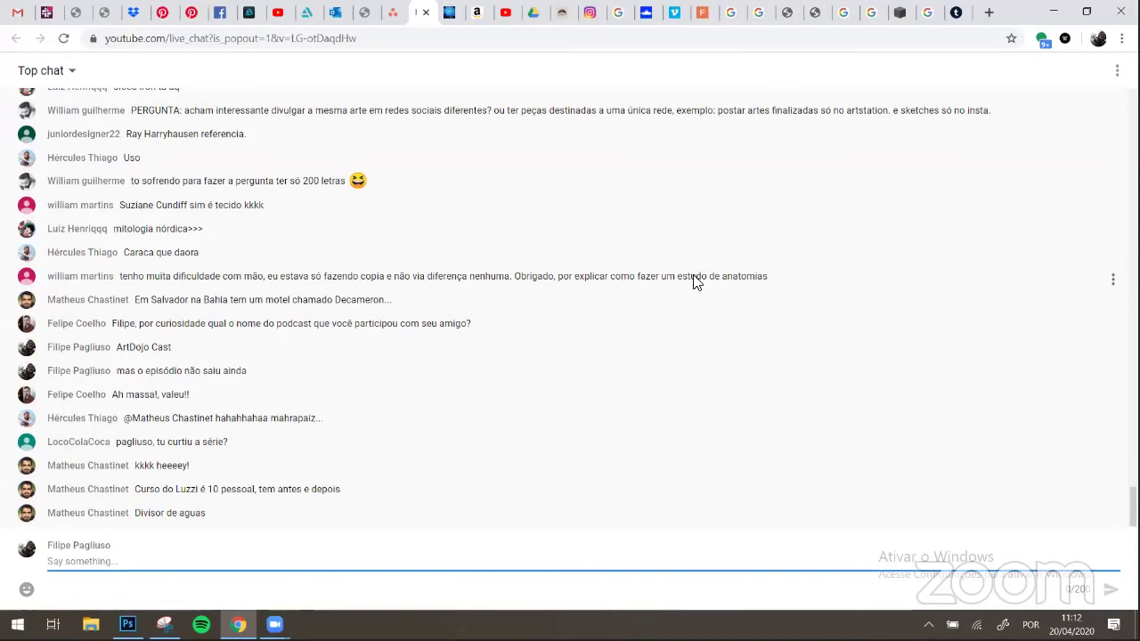
{"action": "scroll", "coordinate": [577, 325], "scroll_direction": "up", "scroll_amount": 1}
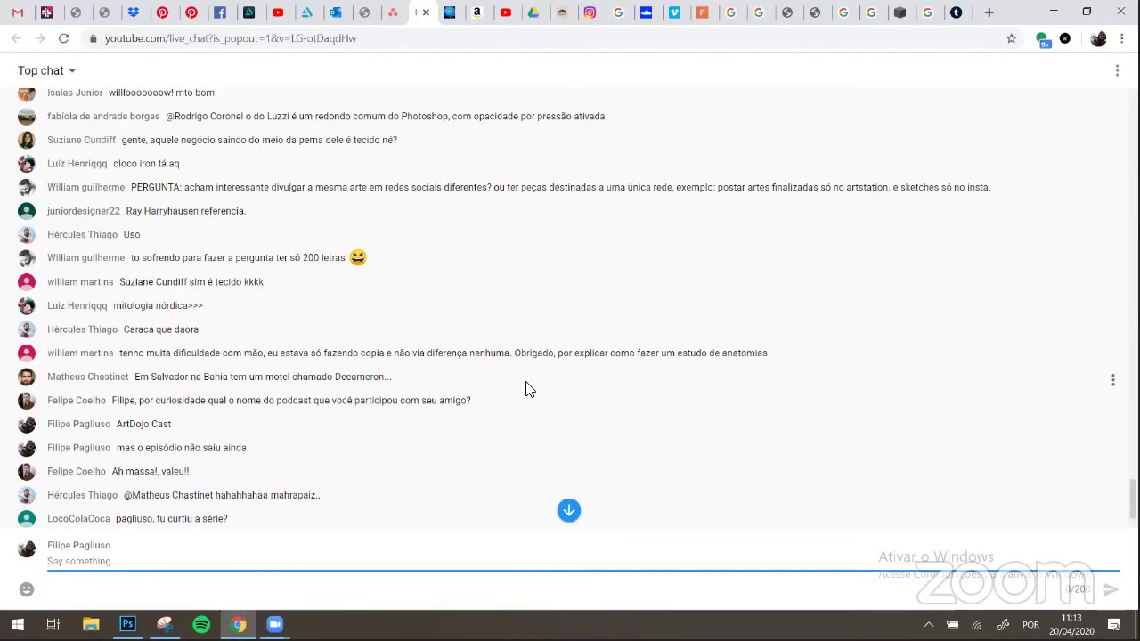
- Switch back to Photoshop, complete the torn hem between the legs and add a hanging cloth strip beside the front thigh
{"action": "left_click", "coordinate": [128, 624]}
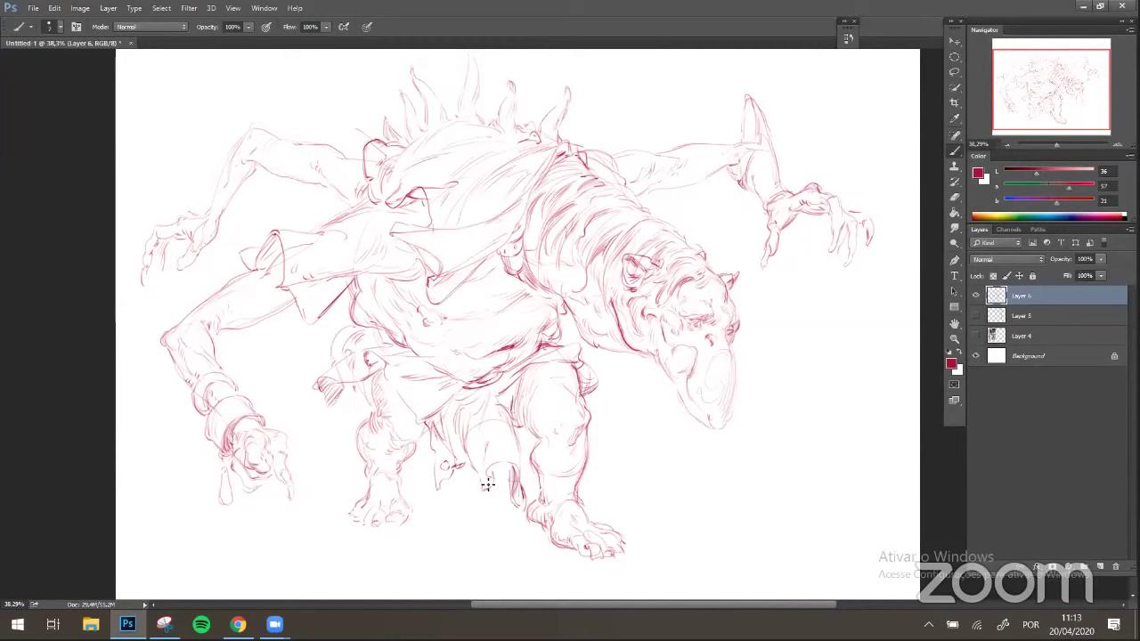
{"action": "left_click_drag", "start_coordinate": [482, 491], "coordinate": [476, 451]}
{"action": "left_click_drag", "start_coordinate": [590, 370], "coordinate": [602, 442]}
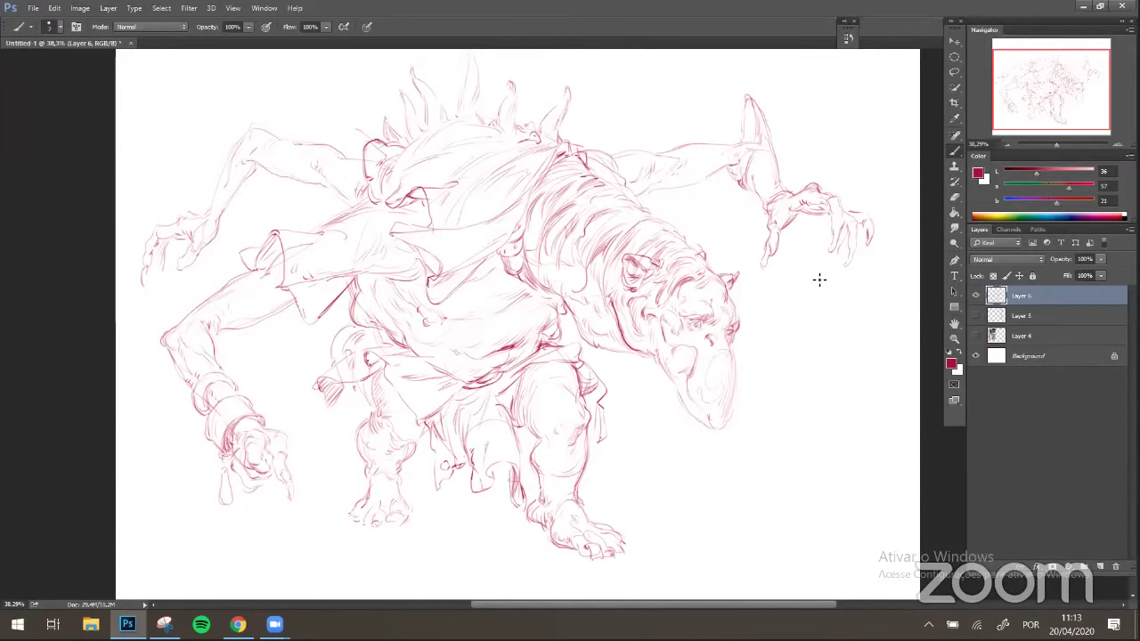
- Erase the upper rear arm's contour near the shoulder and redraw that section as a loose, folded sleeve
{"action": "key", "text": "ctrl+space"}
{"action": "left_click_drag", "start_coordinate": [328, 157], "coordinate": [339, 152]}
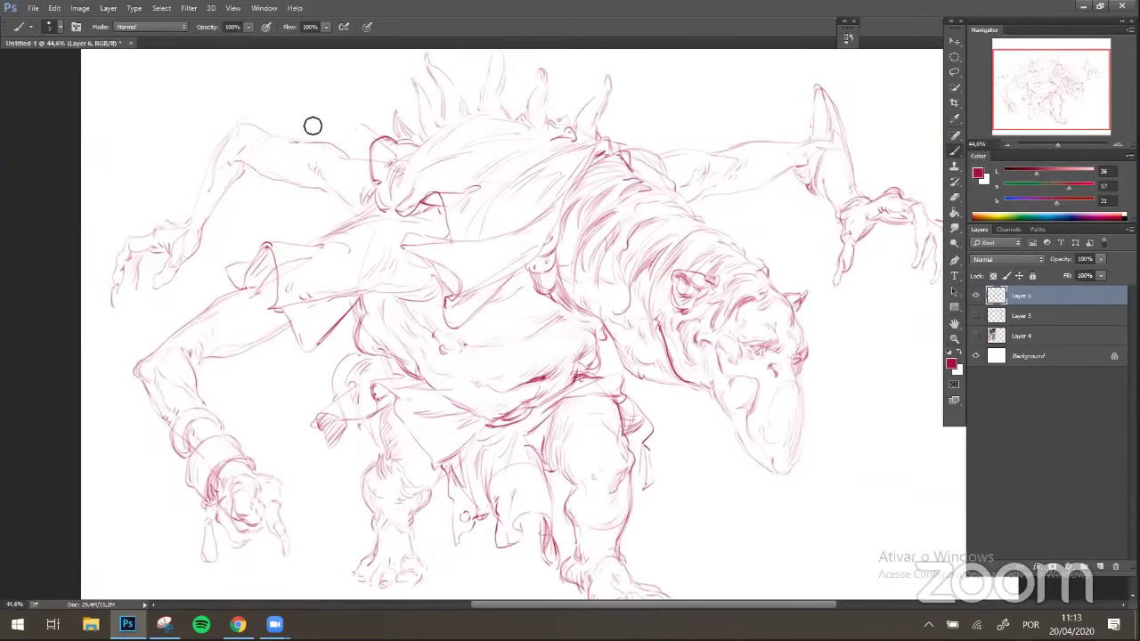
{"action": "key", "text": "e"}
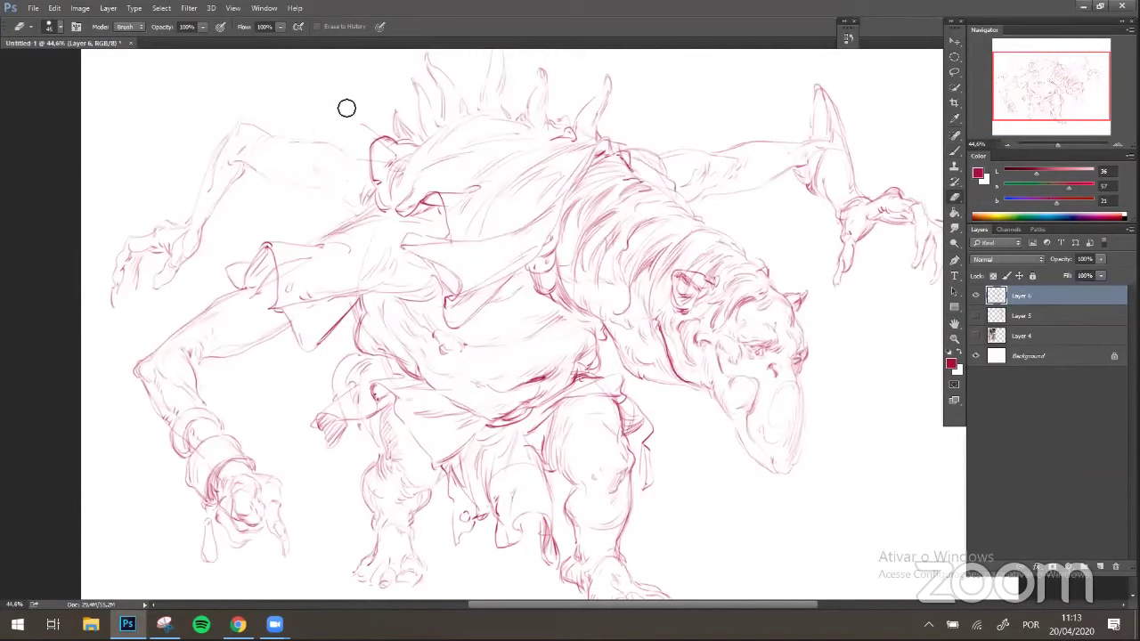
{"action": "key", "text": "b"}
{"action": "left_click_drag", "start_coordinate": [359, 158], "coordinate": [315, 185]}
{"action": "mouse_move", "coordinate": [294, 224]}
{"action": "left_mouse_down"}
{"action": "mouse_move", "coordinate": [304, 217]}
{"action": "mouse_move", "coordinate": [309, 230]}
{"action": "mouse_move", "coordinate": [332, 165]}
{"action": "left_mouse_up"}
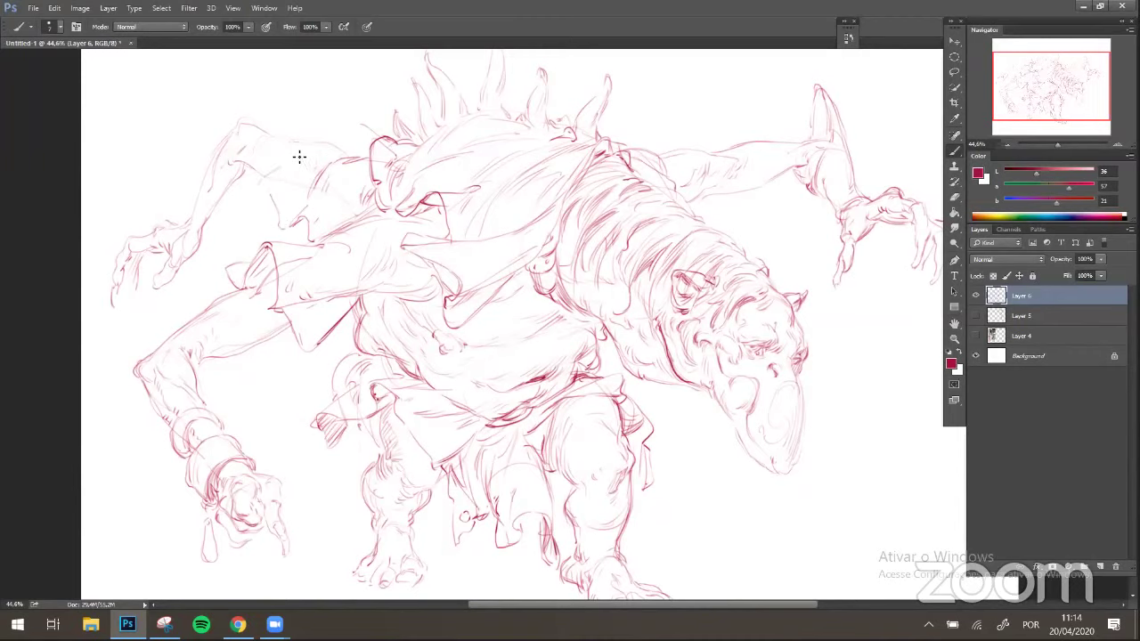
- Draw the sleeve's cuff around the upper rear elbow and add fold lines along the sleeve
{"action": "left_click_drag", "start_coordinate": [308, 144], "coordinate": [273, 163]}
{"action": "left_click_drag", "start_coordinate": [247, 199], "coordinate": [235, 210]}
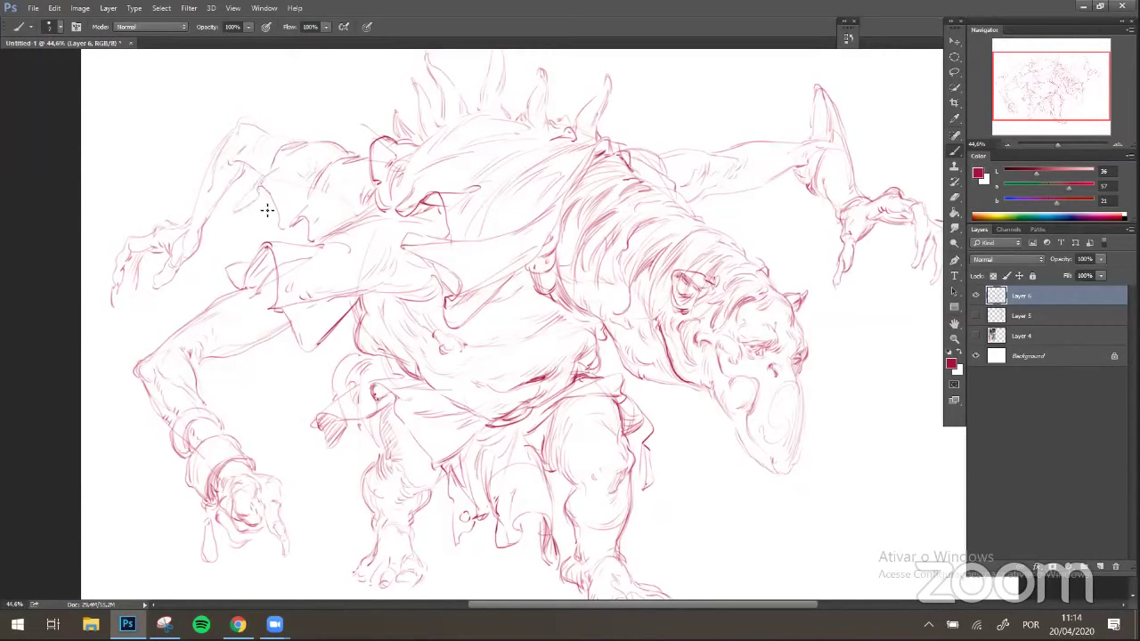
{"action": "left_click_drag", "start_coordinate": [258, 181], "coordinate": [273, 145]}
{"action": "mouse_move", "coordinate": [328, 184]}
{"action": "left_mouse_down"}
{"action": "mouse_move", "coordinate": [348, 186]}
{"action": "mouse_move", "coordinate": [349, 211]}
{"action": "left_mouse_up"}
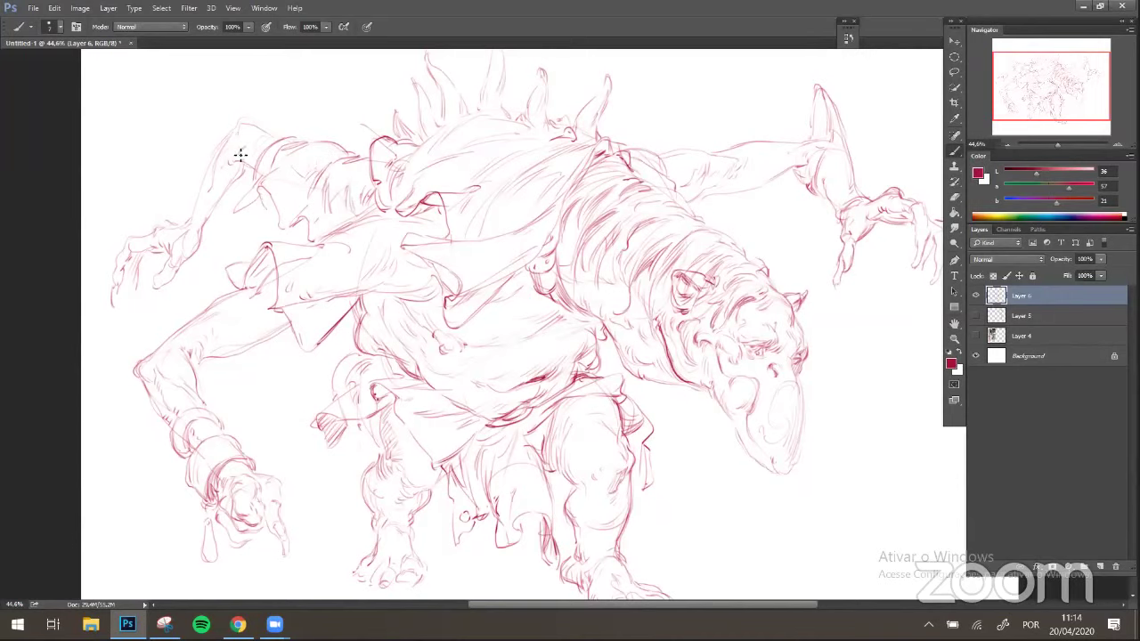
{"action": "left_click_drag", "start_coordinate": [253, 200], "coordinate": [235, 215]}
- Clean up and redraw the upper rear sleeve's lower hem, and add bracer bands around that arm's forearm
{"action": "key", "text": "e"}
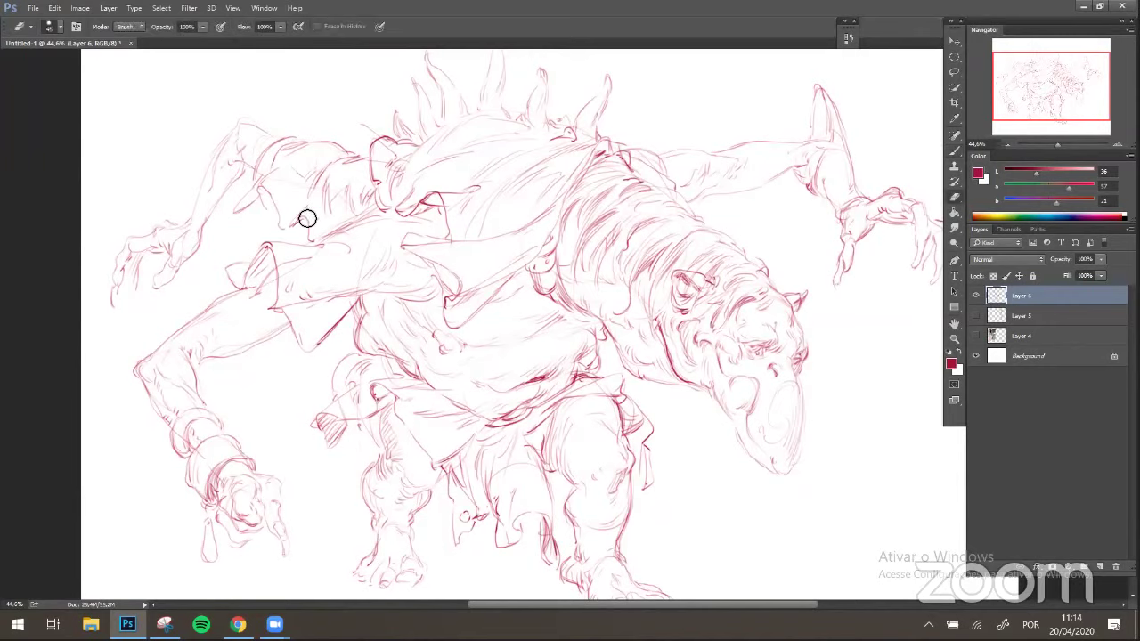
{"action": "key", "text": "b"}
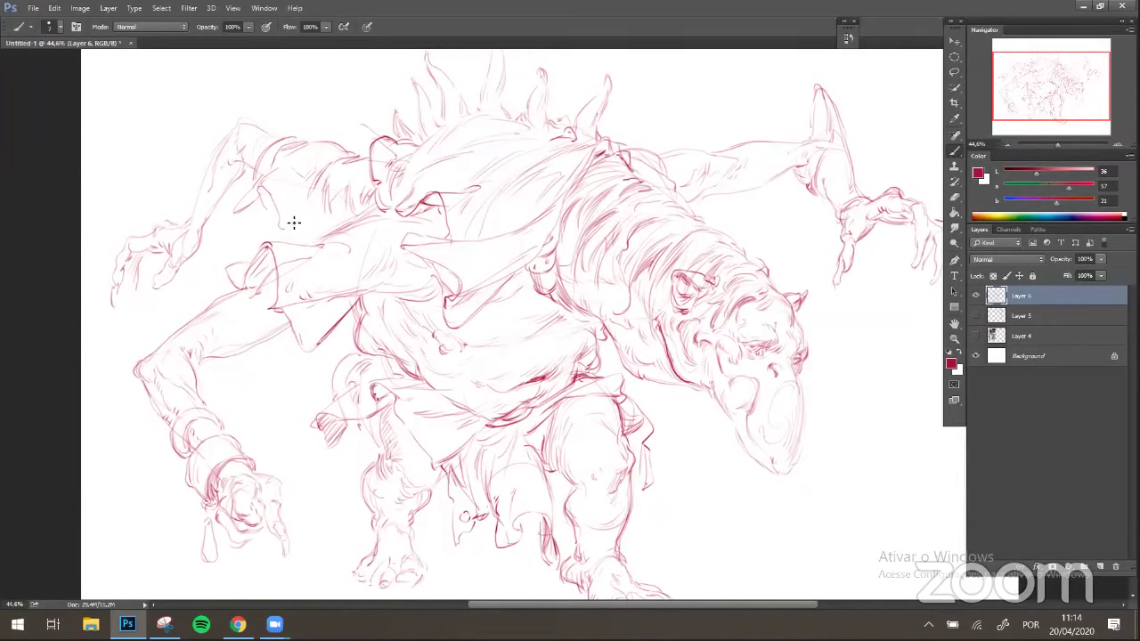
{"action": "left_click_drag", "start_coordinate": [304, 236], "coordinate": [300, 224]}
{"action": "mouse_move", "coordinate": [214, 155]}
{"action": "left_mouse_down"}
{"action": "mouse_move", "coordinate": [233, 181]}
{"action": "mouse_move", "coordinate": [215, 150]}
{"action": "mouse_move", "coordinate": [218, 189]}
{"action": "mouse_move", "coordinate": [246, 179]}
{"action": "mouse_move", "coordinate": [243, 168]}
{"action": "mouse_move", "coordinate": [235, 182]}
{"action": "mouse_move", "coordinate": [208, 181]}
{"action": "mouse_move", "coordinate": [219, 196]}
{"action": "mouse_move", "coordinate": [204, 184]}
{"action": "mouse_move", "coordinate": [220, 200]}
{"action": "mouse_move", "coordinate": [204, 190]}
{"action": "mouse_move", "coordinate": [166, 239]}
{"action": "mouse_move", "coordinate": [187, 217]}
{"action": "left_mouse_up"}
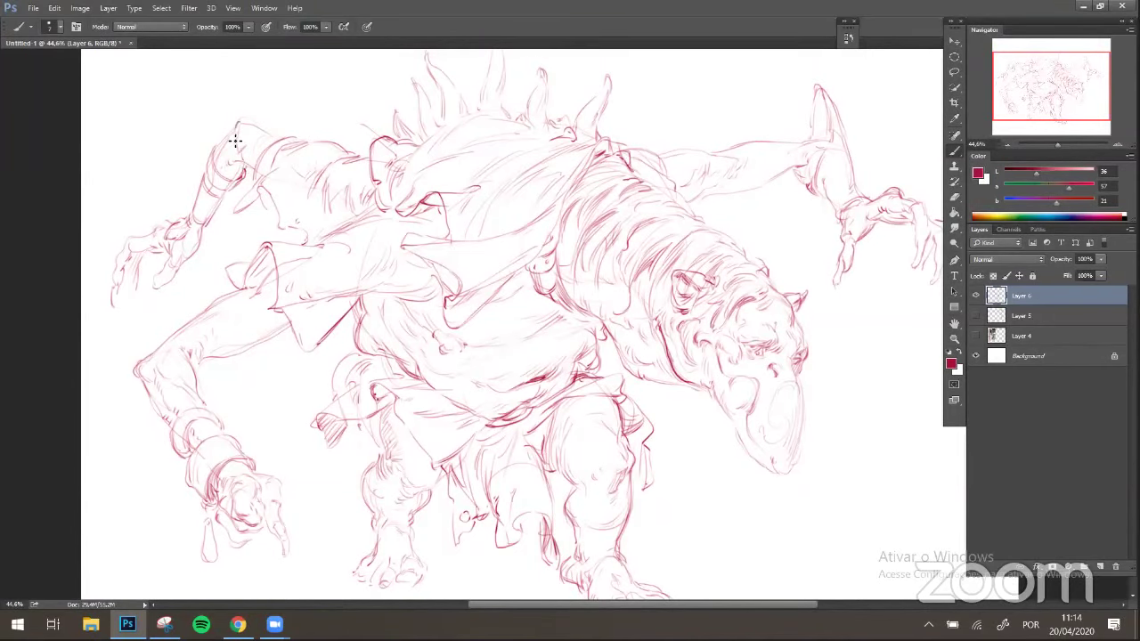
- Erase part of the far arm's upper contour and redraw it with firmer muscle lines near the shoulder
{"action": "left_click_drag", "start_coordinate": [689, 178], "coordinate": [620, 181]}
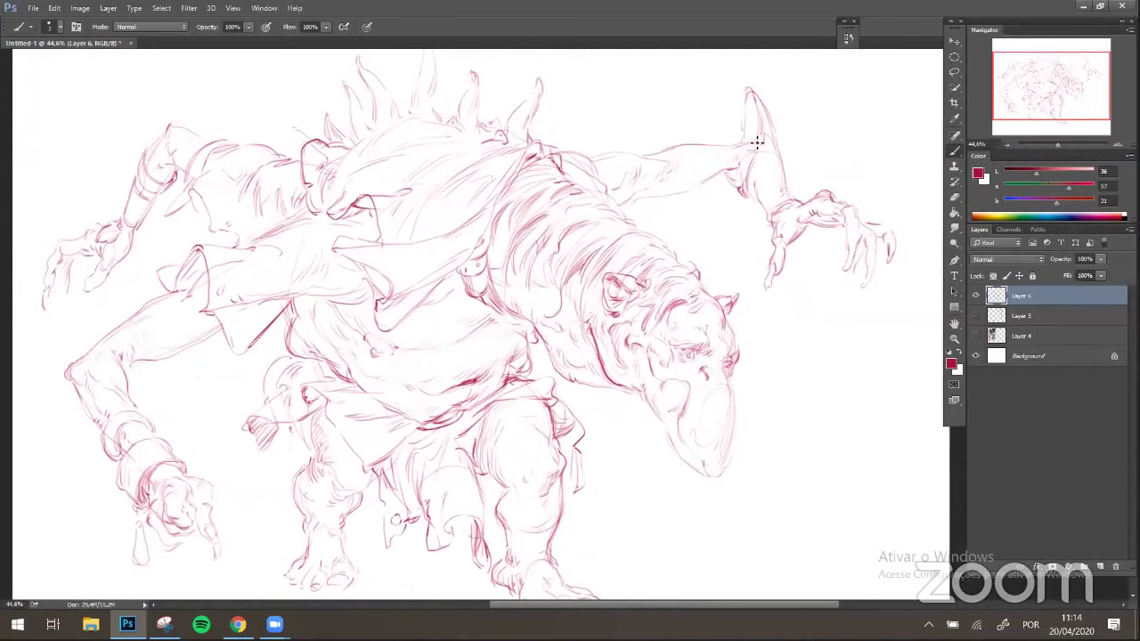
{"action": "key", "text": "e"}
{"action": "left_click_drag", "start_coordinate": [666, 148], "coordinate": [722, 143]}
{"action": "key", "text": "b"}
{"action": "mouse_move", "coordinate": [643, 155]}
{"action": "left_mouse_down"}
{"action": "mouse_move", "coordinate": [729, 145]}
{"action": "mouse_move", "coordinate": [590, 158]}
{"action": "mouse_move", "coordinate": [681, 162]}
{"action": "left_mouse_up"}
{"action": "left_click_drag", "start_coordinate": [685, 200], "coordinate": [667, 158]}
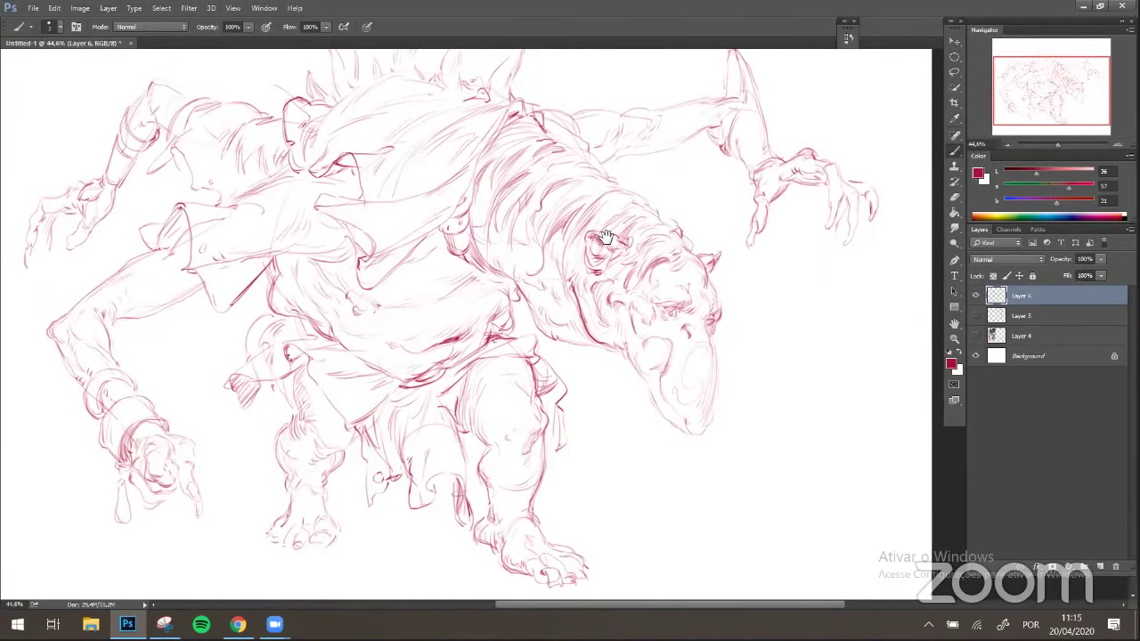
- Erase the heavy line behind the jaw and draw a lock of fur hanging down from the neck
{"action": "scroll", "coordinate": [606, 237], "scroll_direction": "down", "scroll_amount": 2}
{"action": "key", "text": "e"}
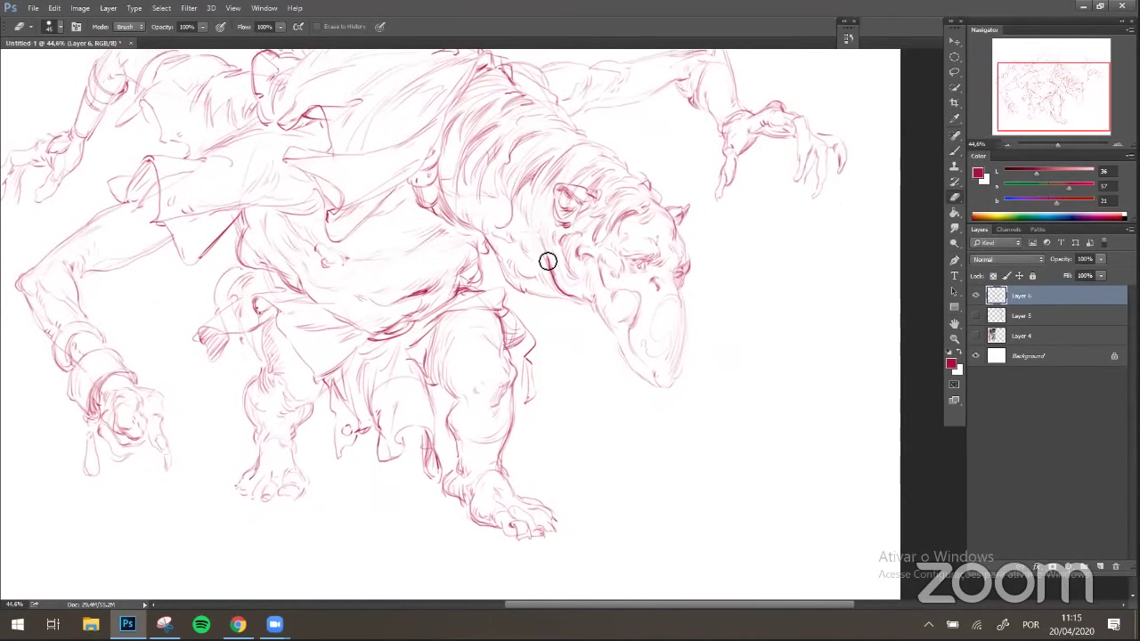
{"action": "key", "text": "b"}
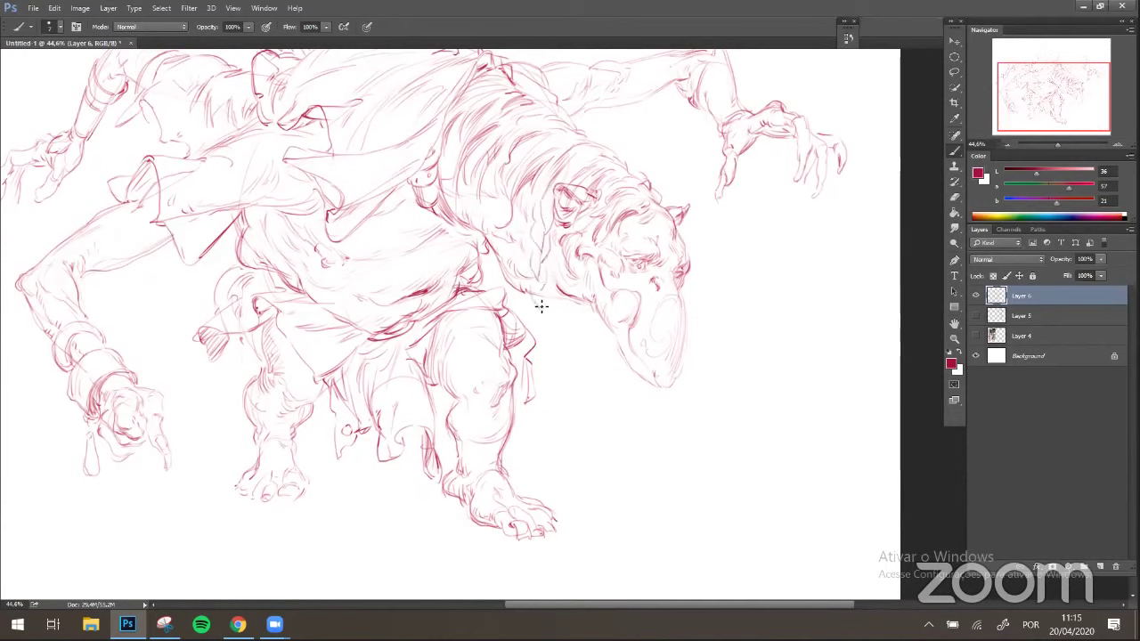
{"action": "left_click_drag", "start_coordinate": [540, 287], "coordinate": [543, 340]}
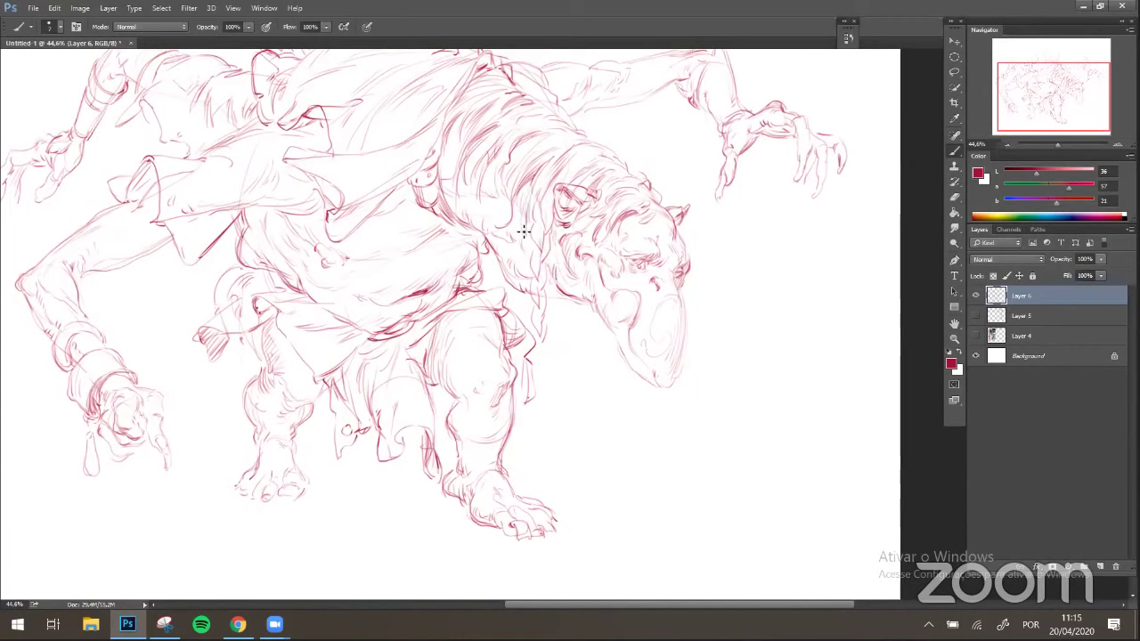
- Draw a long thin braid hanging from the neck fur down past the knee, erasing the cloth lines behind it, and braid the shorter jaw lock
{"action": "left_click_drag", "start_coordinate": [537, 255], "coordinate": [540, 441]}
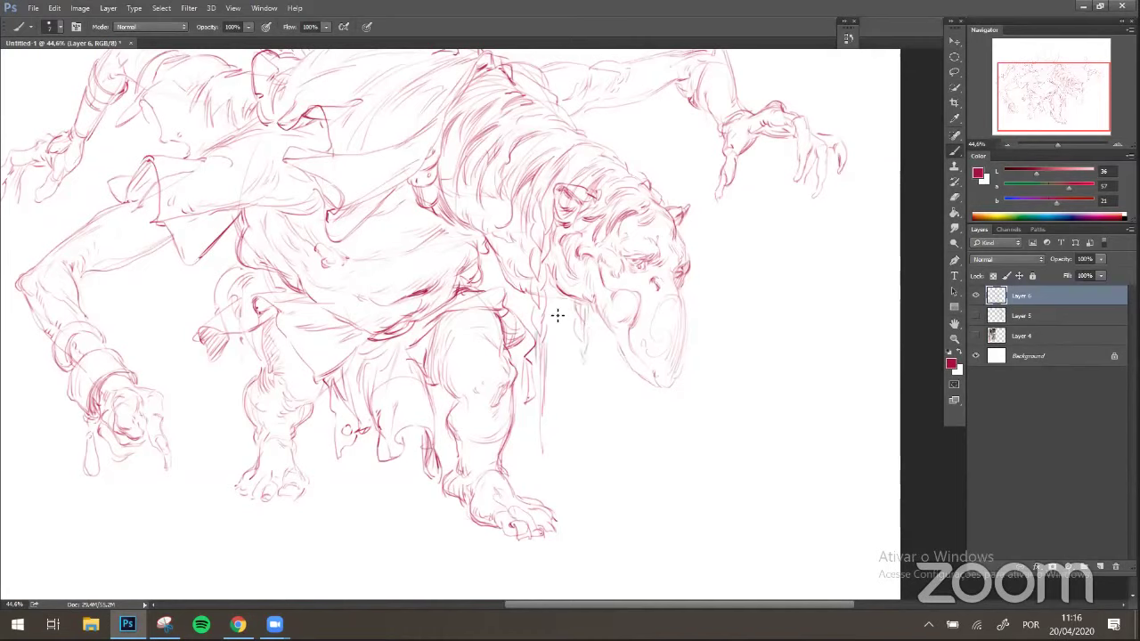
{"action": "key", "text": "e"}
{"action": "key", "text": "b"}
{"action": "left_click_drag", "start_coordinate": [540, 306], "coordinate": [544, 292]}
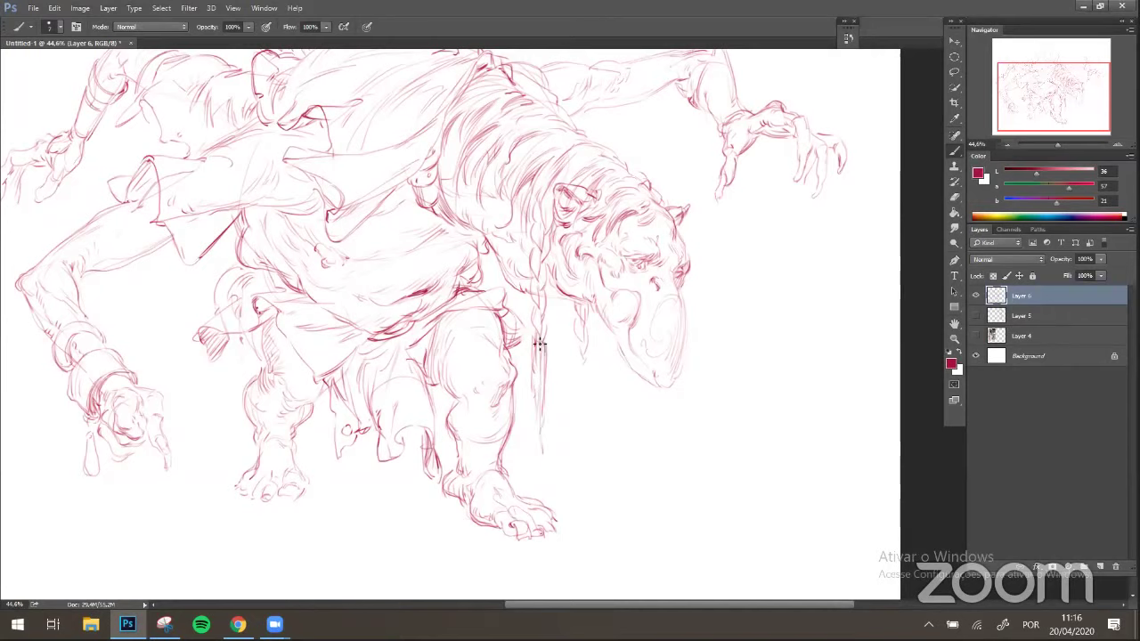
{"action": "left_click_drag", "start_coordinate": [540, 374], "coordinate": [538, 421]}
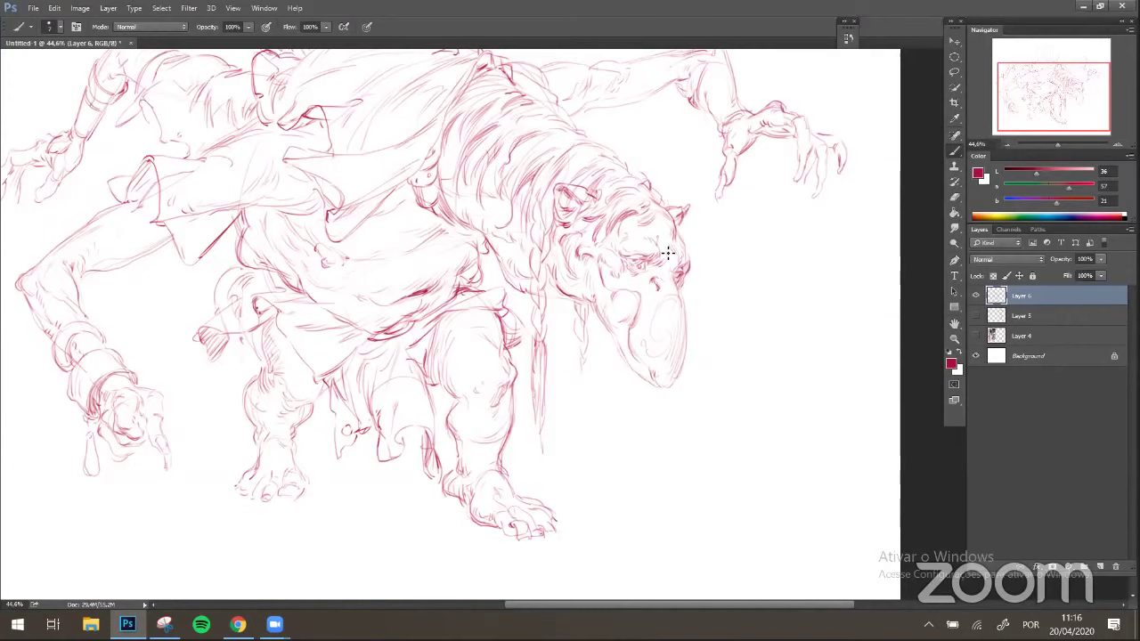
- Reinforce the lower edge of the cloak flap across the torso with firmer fold lines
{"action": "left_click_drag", "start_coordinate": [736, 283], "coordinate": [798, 334]}
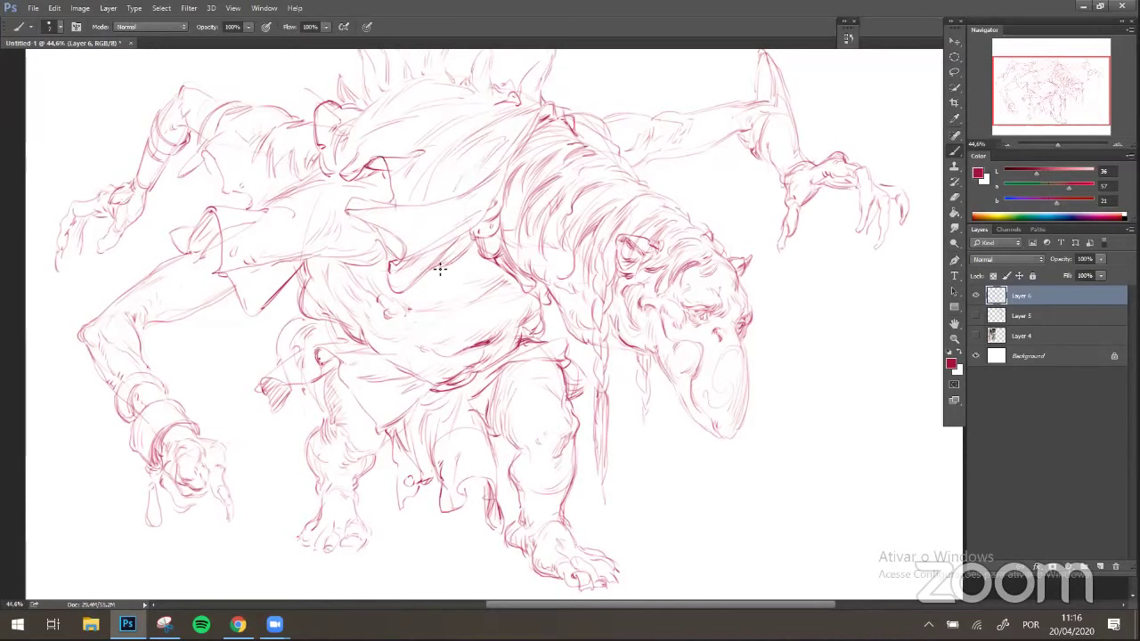
{"action": "left_click_drag", "start_coordinate": [399, 296], "coordinate": [456, 241]}
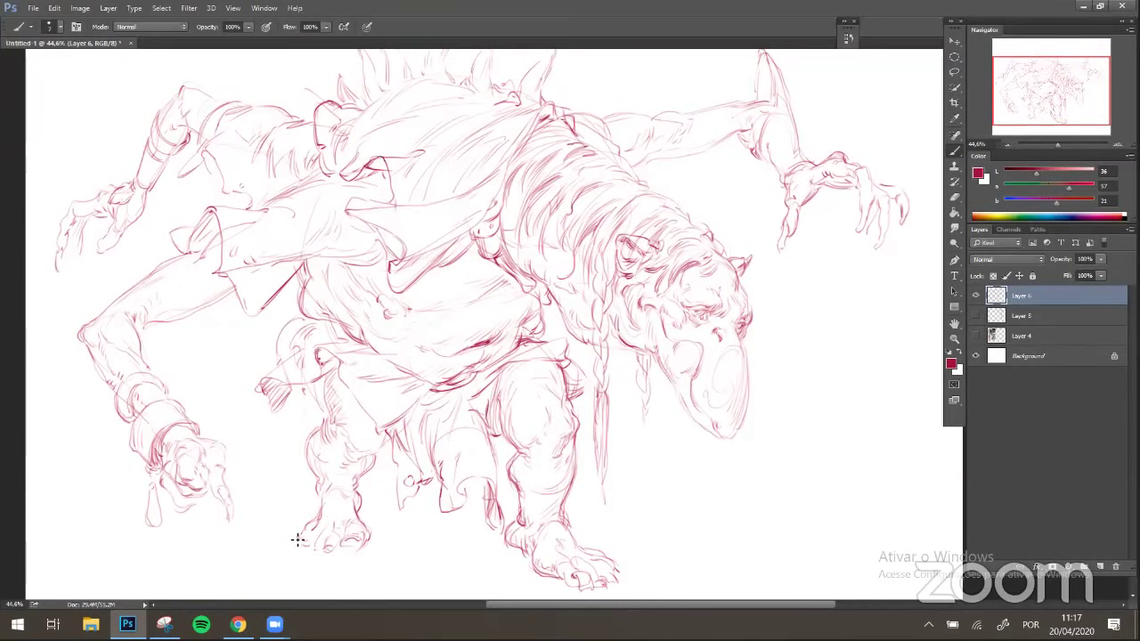
- Darken the fur at the base of the far horn and strengthen the contour along the beak's lower edge
{"action": "scroll", "coordinate": [626, 375], "scroll_direction": "down", "scroll_amount": 2}
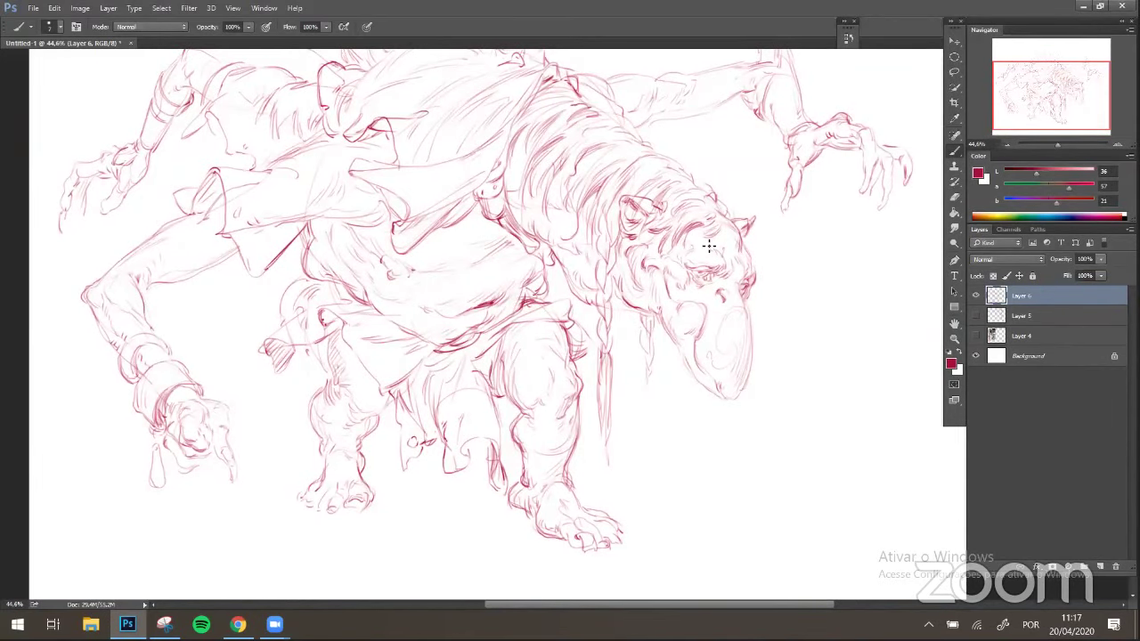
{"action": "key", "text": "z"}
{"action": "left_click_drag", "start_coordinate": [611, 310], "coordinate": [623, 297]}
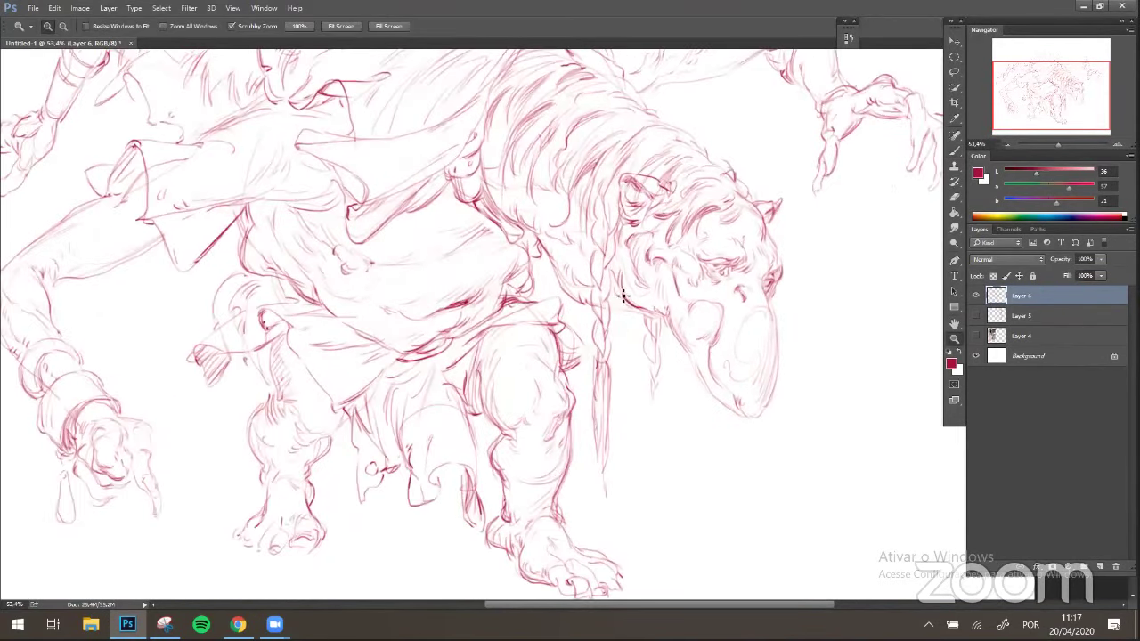
{"action": "key", "text": "b"}
{"action": "mouse_move", "coordinate": [753, 197]}
{"action": "left_mouse_down"}
{"action": "mouse_move", "coordinate": [735, 198]}
{"action": "mouse_move", "coordinate": [757, 200]}
{"action": "left_mouse_up"}
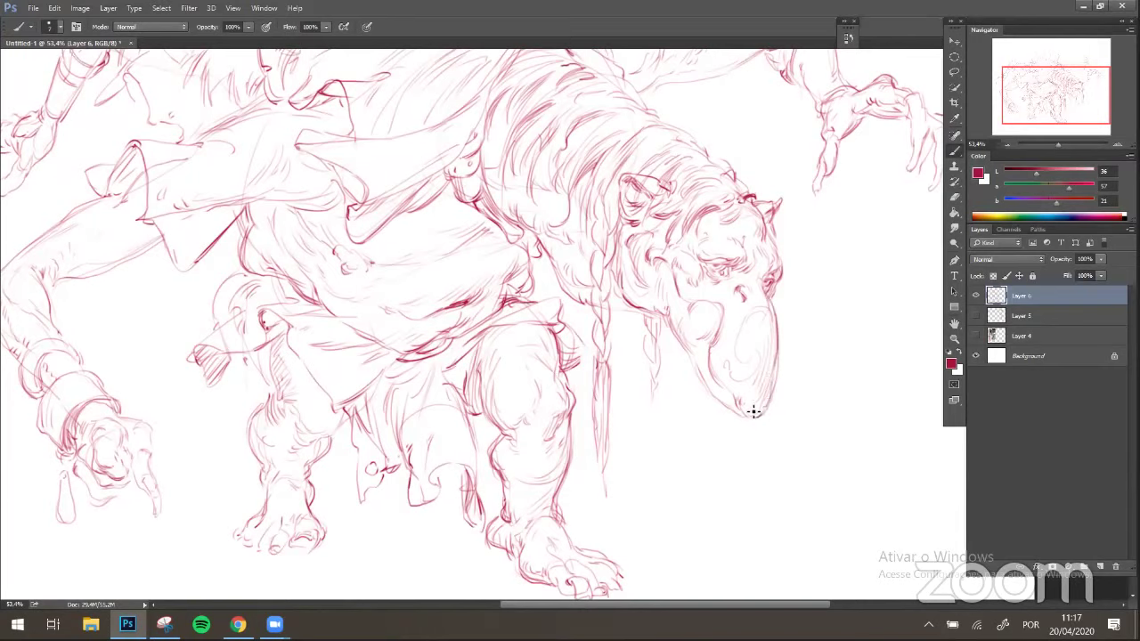
{"action": "left_click_drag", "start_coordinate": [710, 354], "coordinate": [734, 397]}
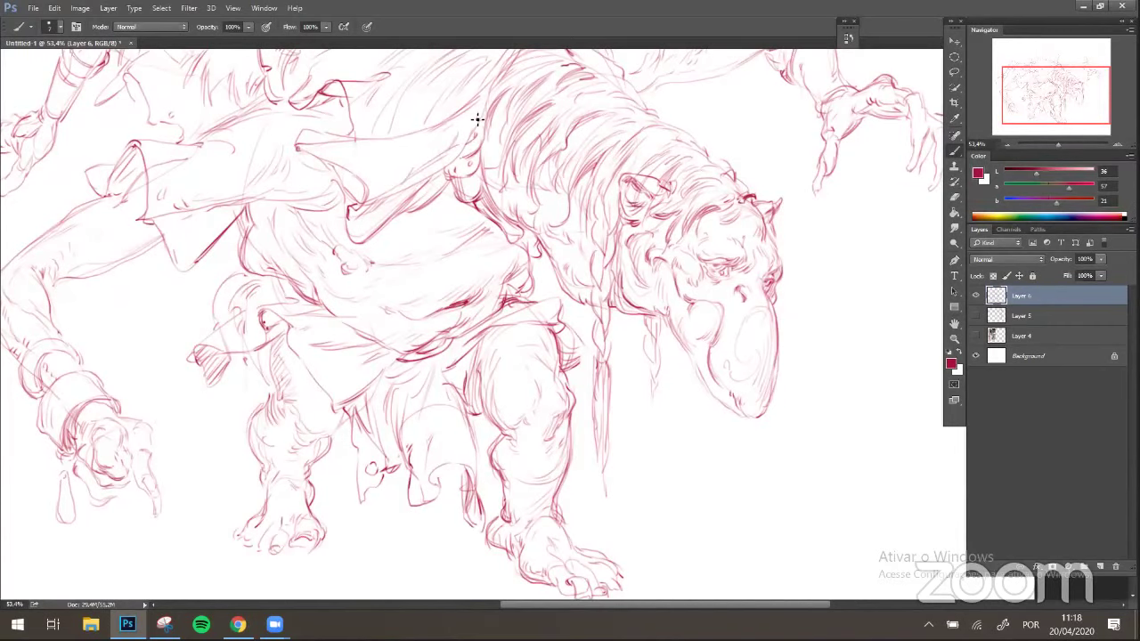
- Add a pointed spike to the upper rear elbow and firm up that arm's forearm, wrist and sleeve opening lines
{"action": "left_click_drag", "start_coordinate": [417, 159], "coordinate": [440, 197]}
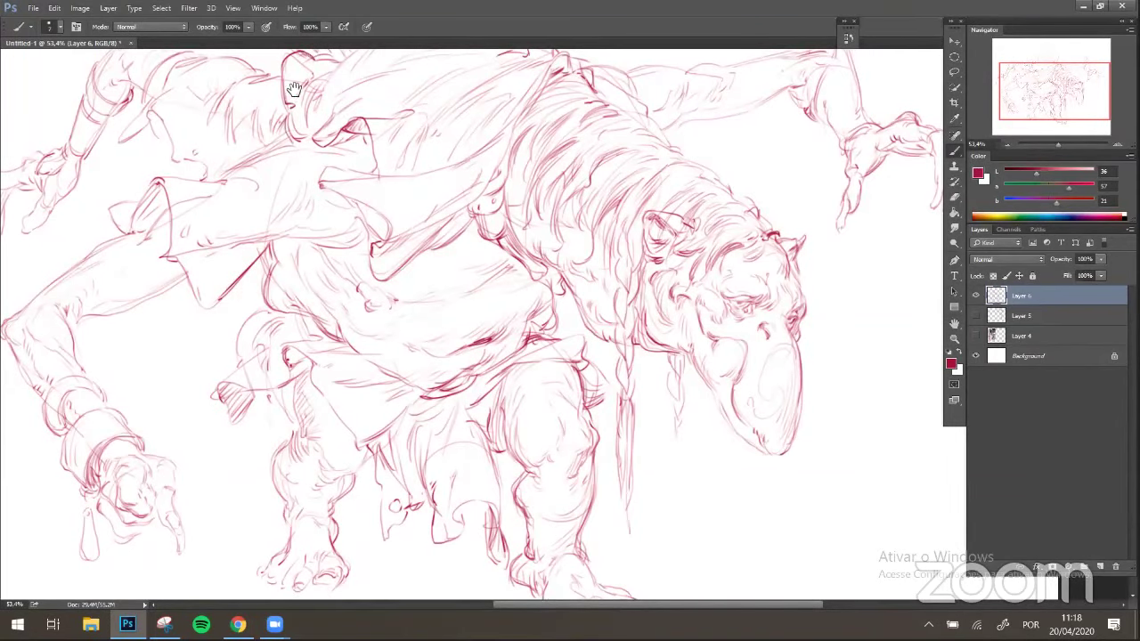
{"action": "left_click_drag", "start_coordinate": [295, 89], "coordinate": [376, 171]}
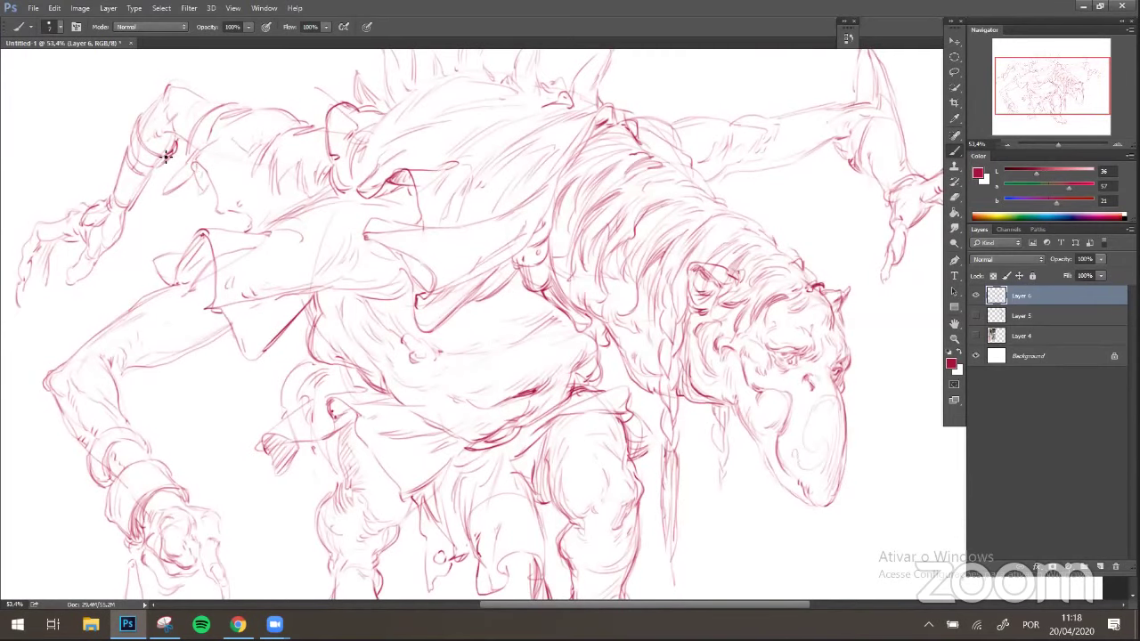
{"action": "mouse_move", "coordinate": [77, 274]}
{"action": "left_mouse_down"}
{"action": "mouse_move", "coordinate": [152, 311]}
{"action": "mouse_move", "coordinate": [146, 324]}
{"action": "mouse_move", "coordinate": [156, 317]}
{"action": "left_mouse_up"}
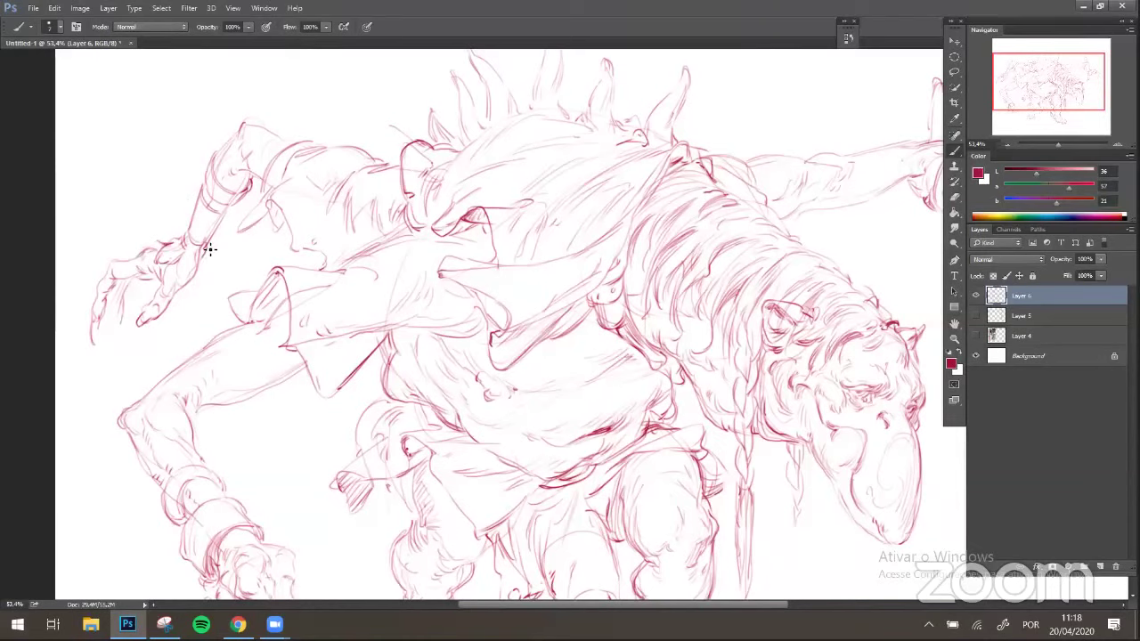
{"action": "left_click_drag", "start_coordinate": [210, 241], "coordinate": [201, 260]}
{"action": "mouse_move", "coordinate": [237, 130]}
{"action": "left_mouse_down"}
{"action": "mouse_move", "coordinate": [244, 95]}
{"action": "mouse_move", "coordinate": [253, 112]}
{"action": "mouse_move", "coordinate": [248, 95]}
{"action": "mouse_move", "coordinate": [216, 169]}
{"action": "mouse_move", "coordinate": [244, 119]}
{"action": "left_mouse_up"}
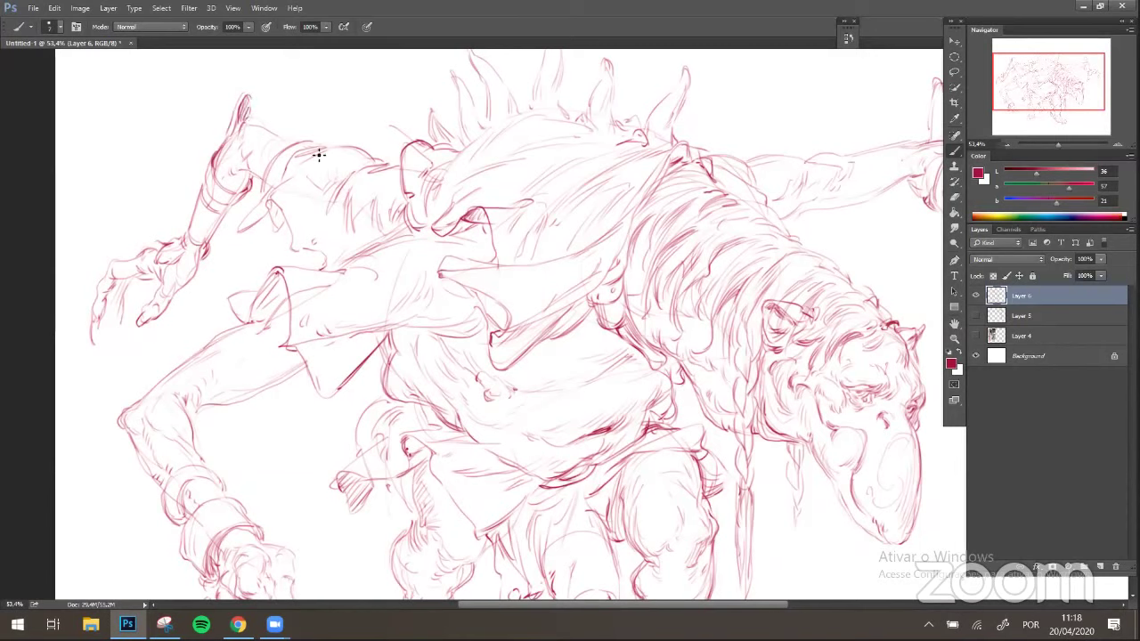
{"action": "left_click_drag", "start_coordinate": [300, 143], "coordinate": [278, 158]}
- Refine the fingers and knuckle contour of the lower rear hand beyond the bracer
{"action": "scroll", "coordinate": [437, 280], "scroll_direction": "down", "scroll_amount": 4}
{"action": "scroll", "coordinate": [437, 279], "scroll_direction": "left", "scroll_amount": 1}
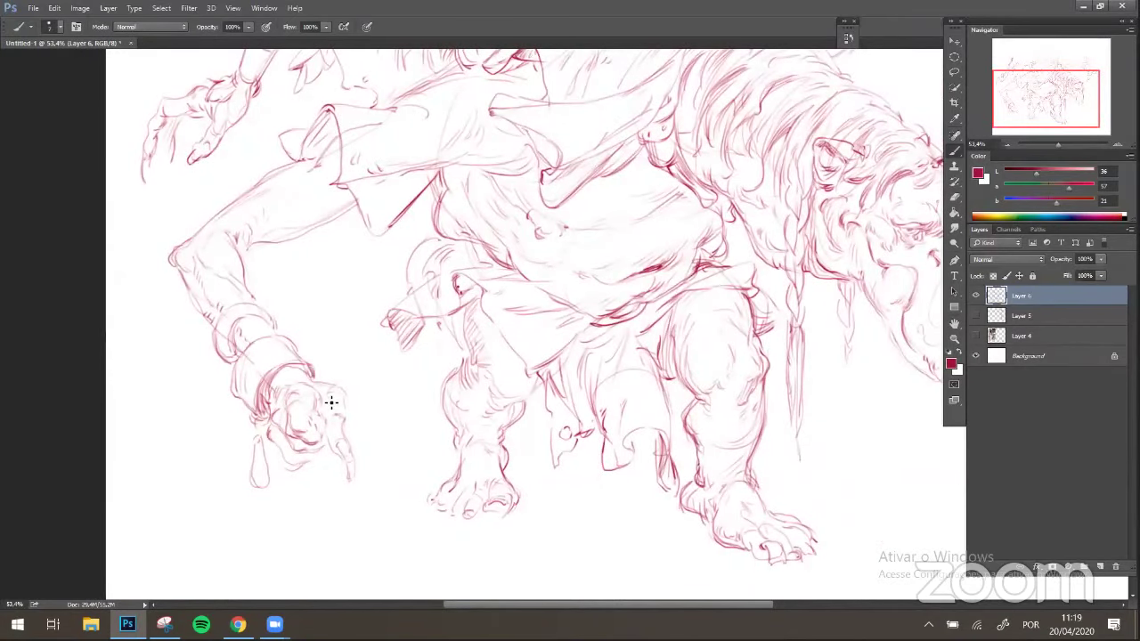
{"action": "left_click_drag", "start_coordinate": [328, 424], "coordinate": [337, 453]}
{"action": "left_click_drag", "start_coordinate": [345, 402], "coordinate": [324, 382]}
- Review the whole creature drawing, and switch to the YouTube live chat in Chrome to read the viewers' messages
{"action": "scroll", "coordinate": [289, 372], "scroll_direction": "down", "scroll_amount": 3}
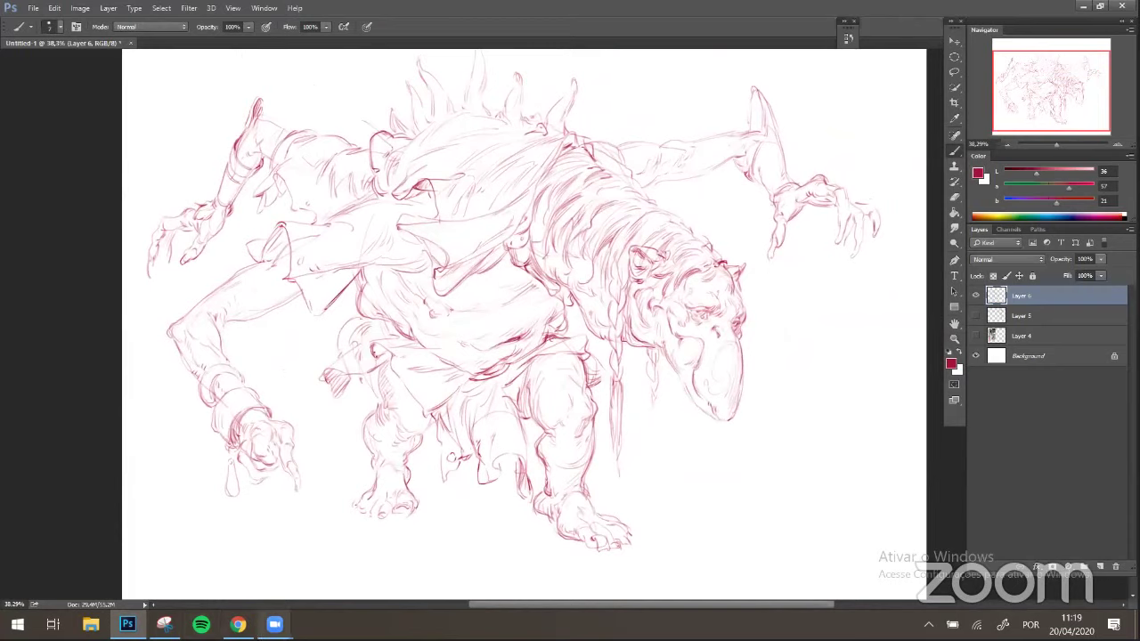
{"action": "left_click", "coordinate": [237, 623]}
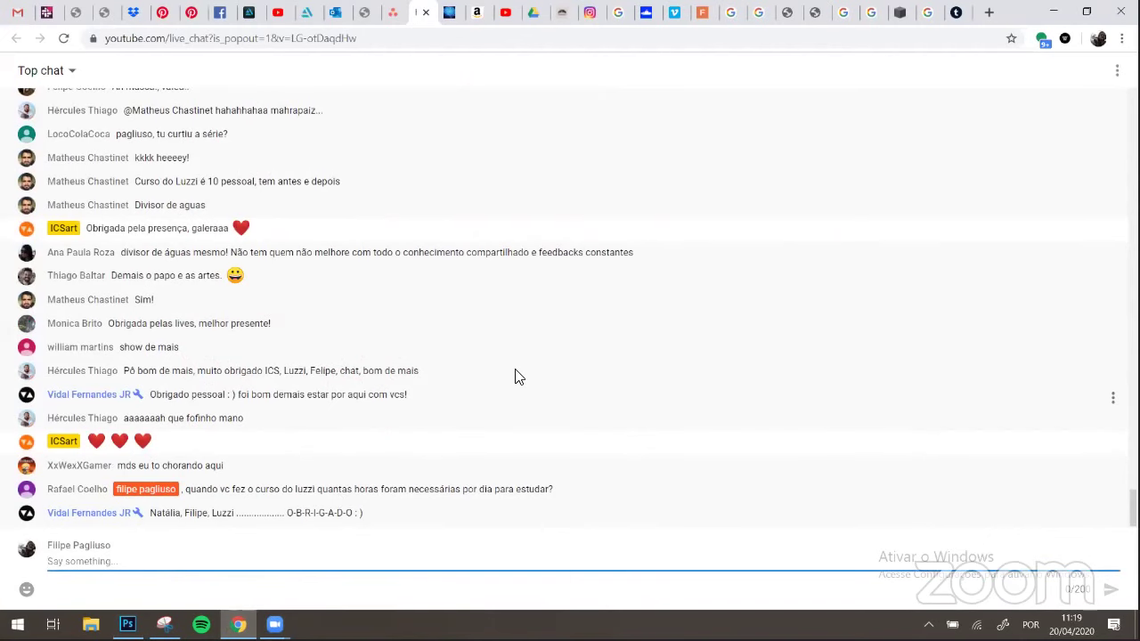